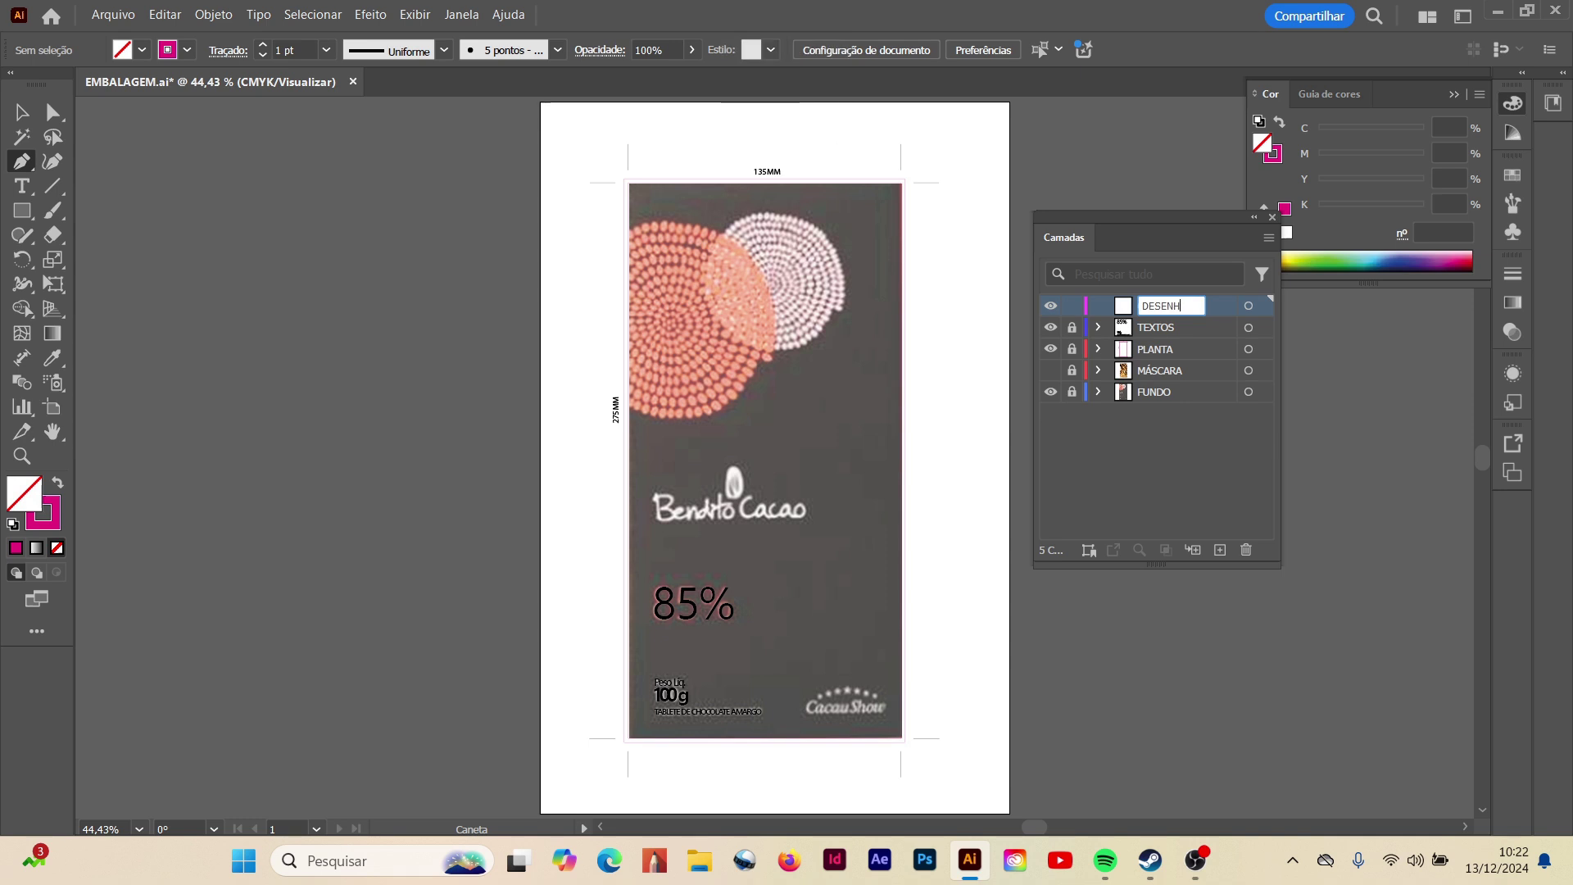
# - Frame the Bendito Cacao lettering at about 250% zoom and clear the floating layer and color panels from the canvas
pyautogui.click(22, 456)
pyautogui.moveTo(694, 458); pyautogui.dragTo(819, 459)
pyautogui.moveTo(1163, 213); pyautogui.dragTo(1387, 301)
pyautogui.press('space')
pyautogui.moveTo(1139, 674); pyautogui.dragTo(816, 576)
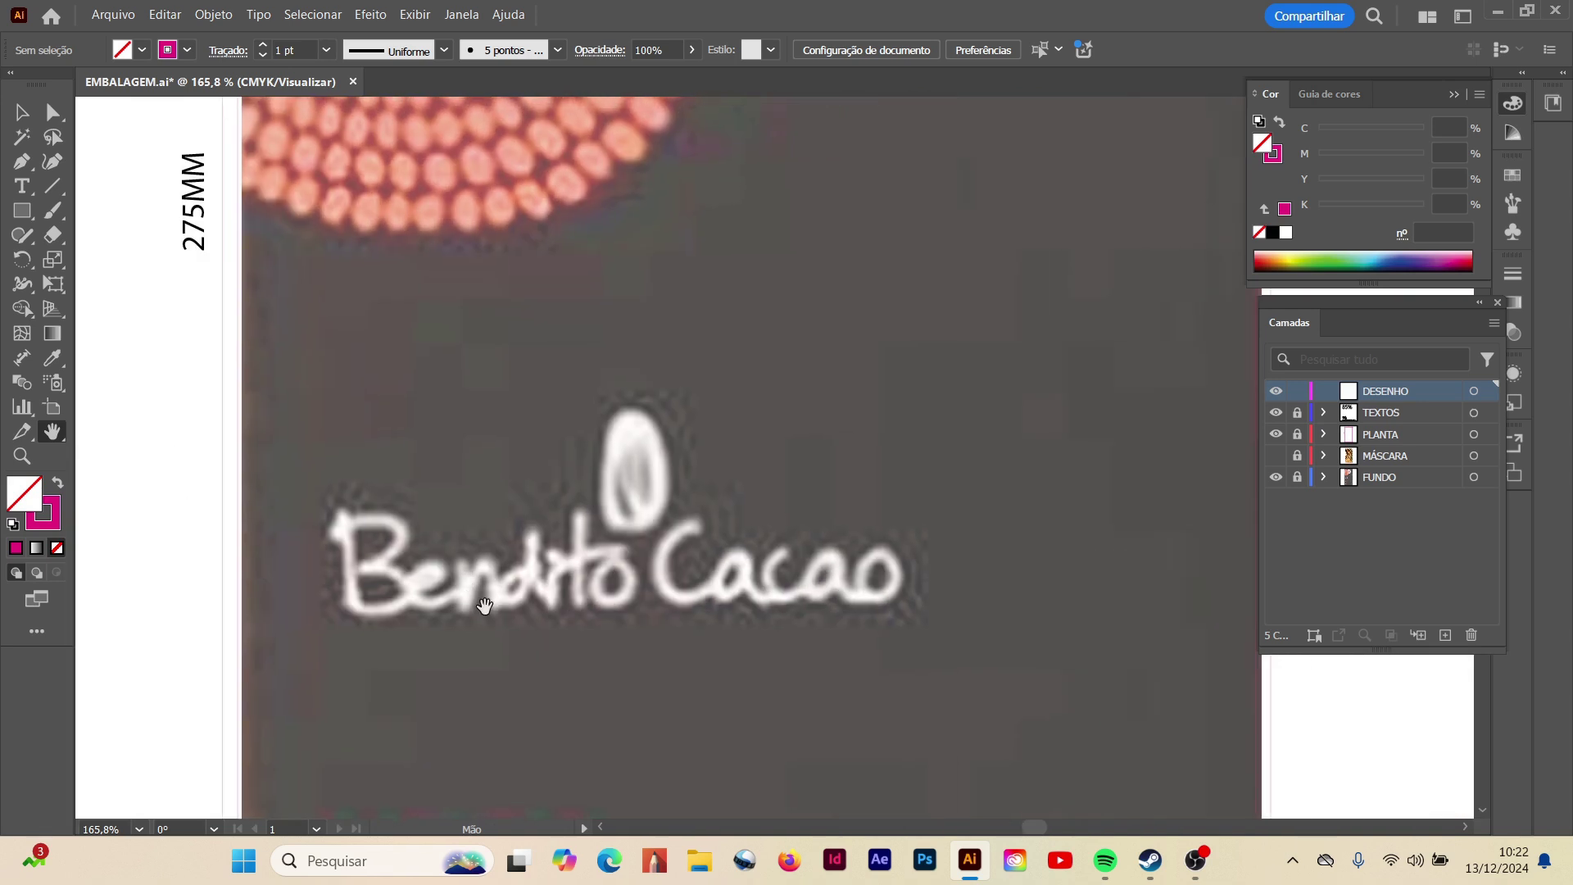
pyautogui.click(690, 619)
pyautogui.moveTo(324, 211); pyautogui.dragTo(381, 295)
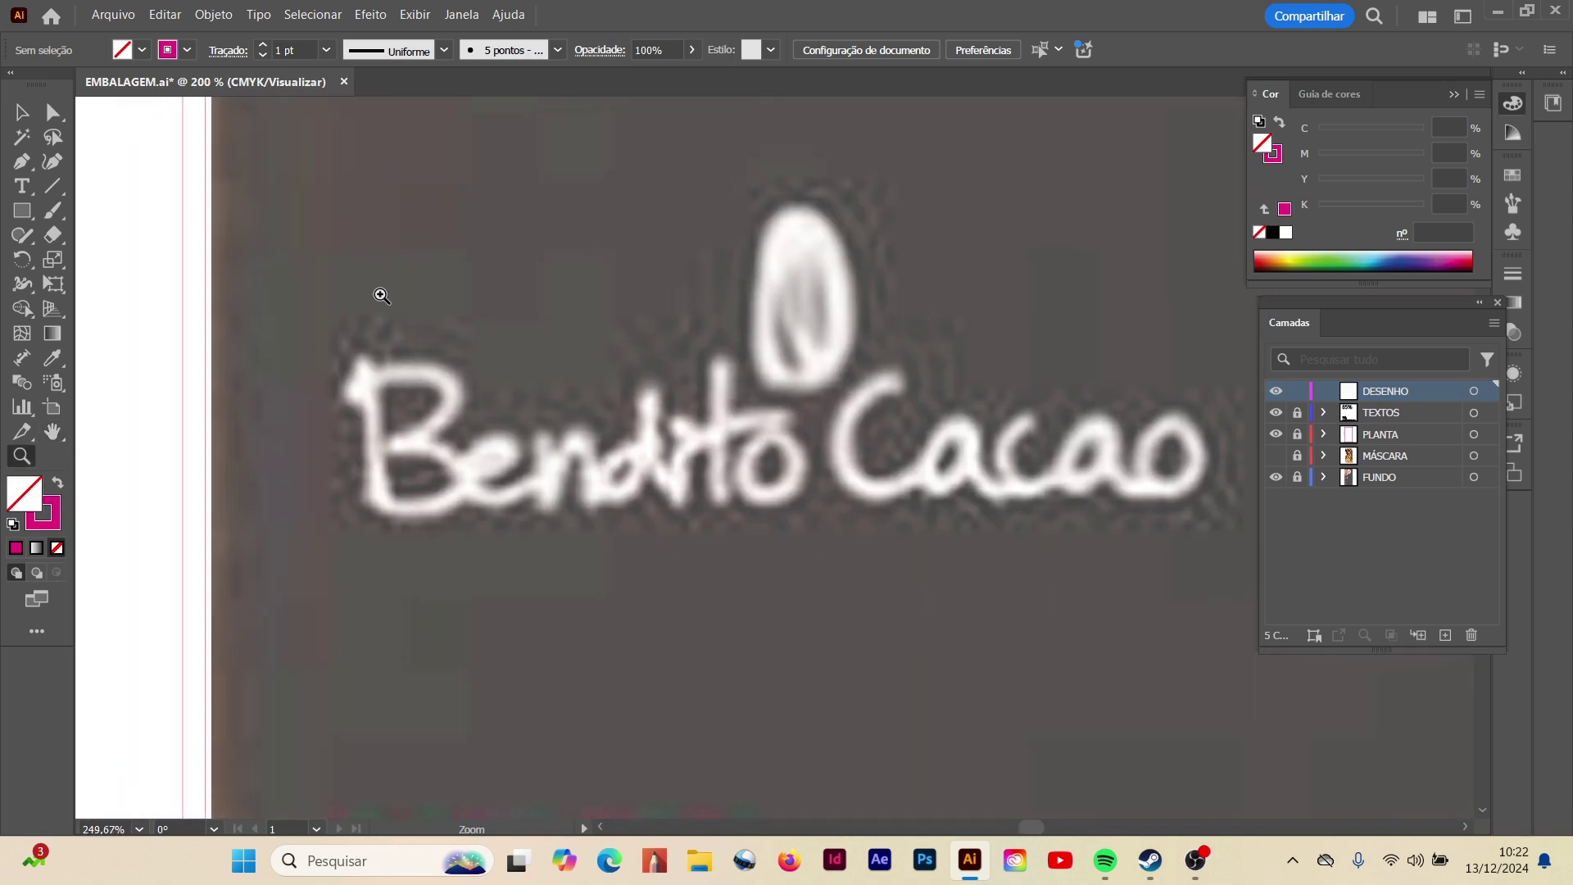
pyautogui.click(1499, 301)
pyautogui.click(1456, 95)
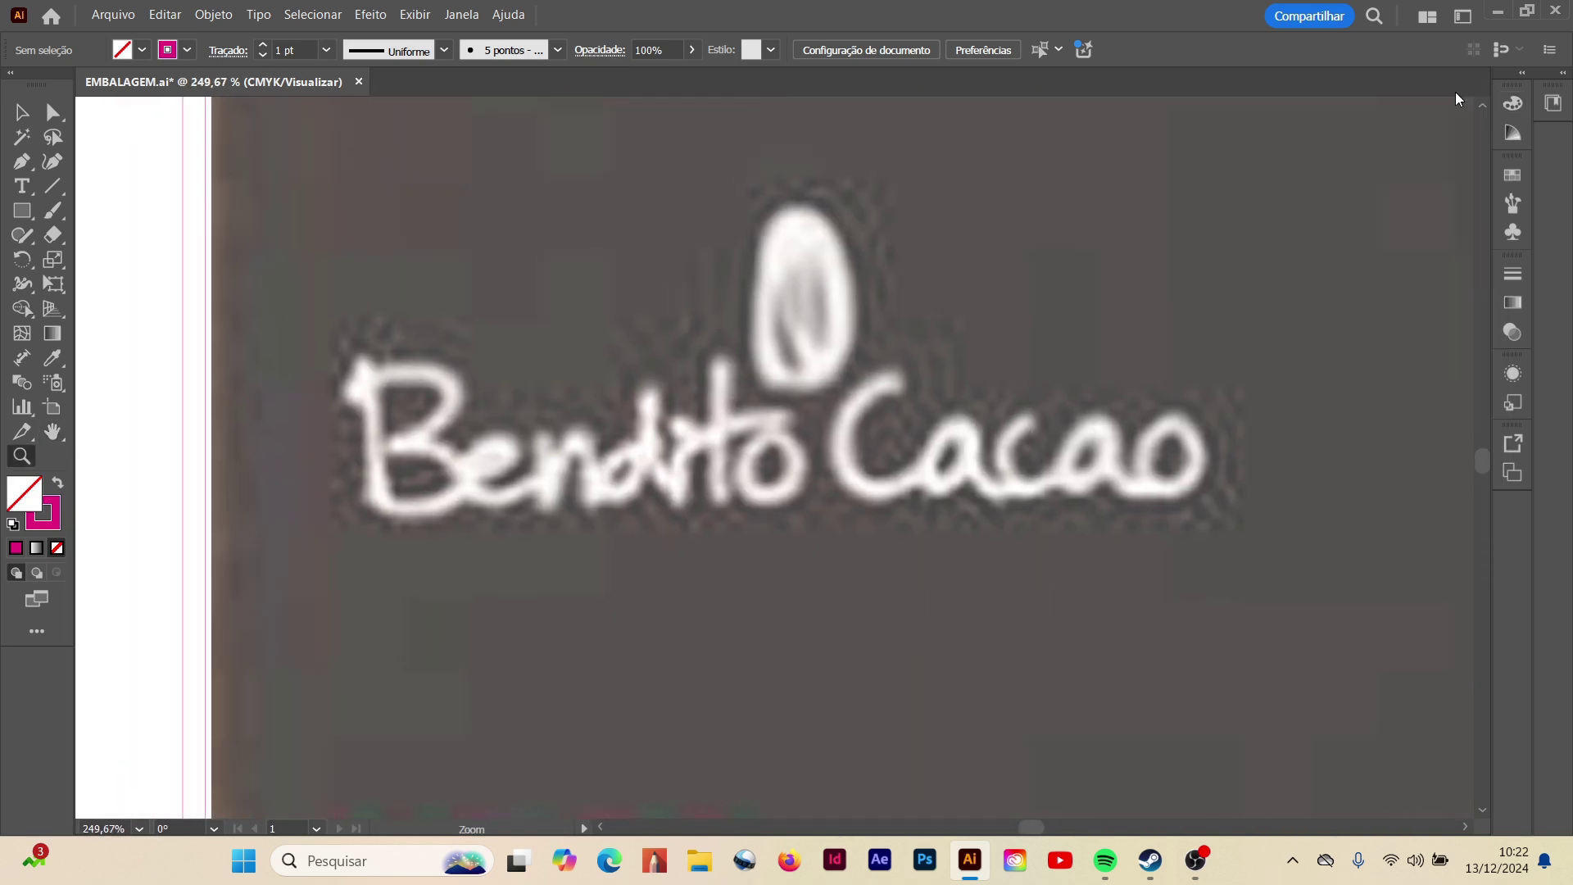
# - With the Pen tool and a magenta stroke without fill, draw separate horizontal, vertical and diagonal practice lines around the lettering
pyautogui.scroll(1, 246, 369)
pyautogui.click(22, 113)
pyautogui.click(22, 162)
pyautogui.click(51, 525)
pyautogui.press('capslock')
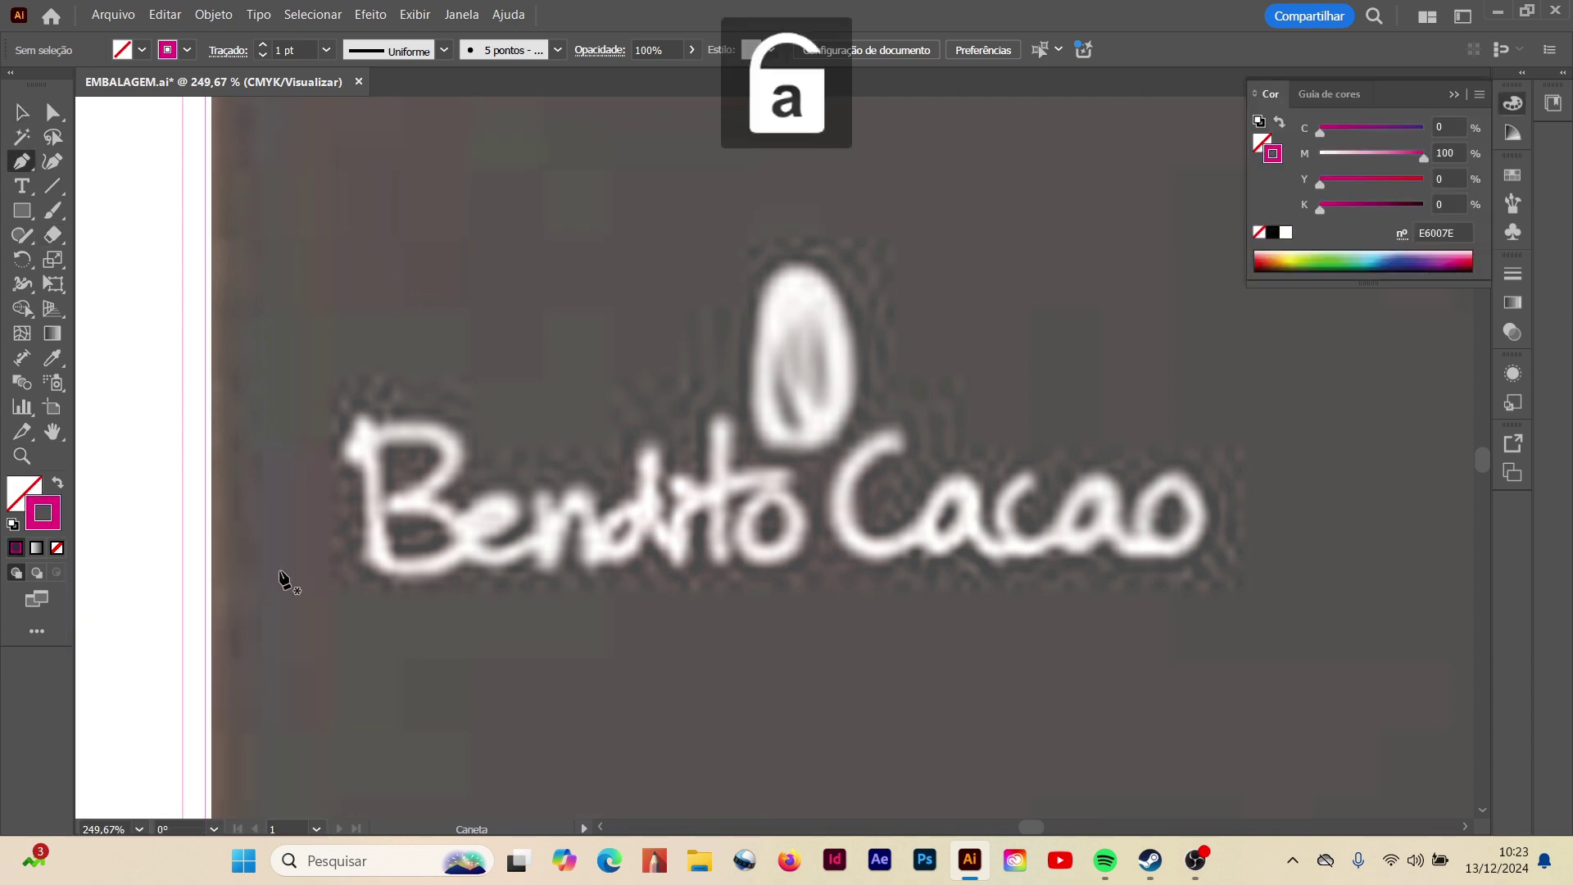
pyautogui.click(463, 647)
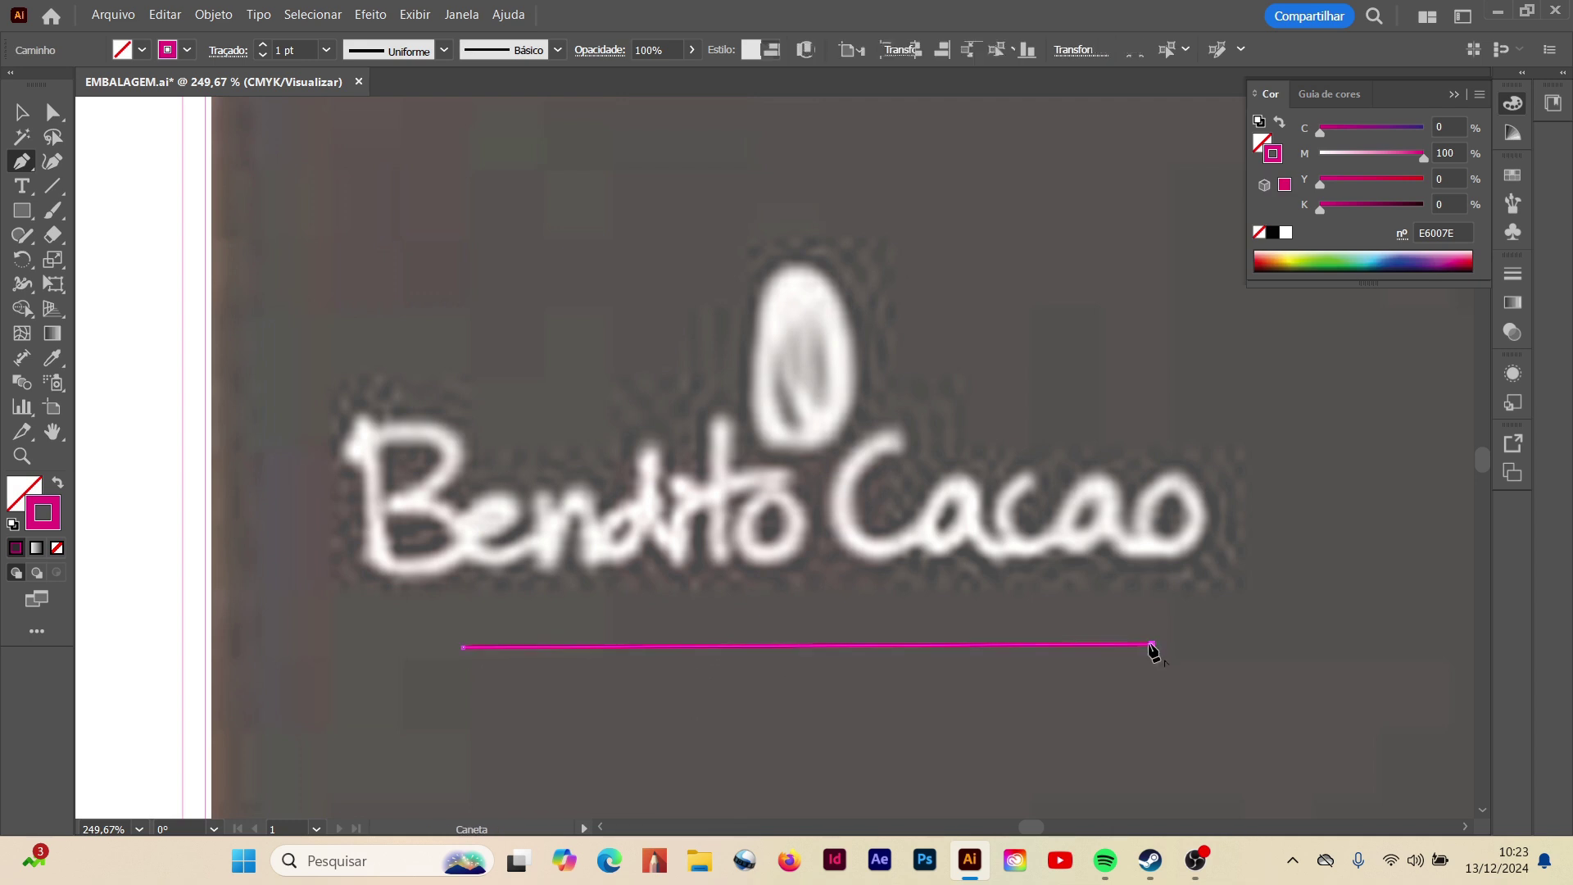
pyautogui.click(1152, 644)
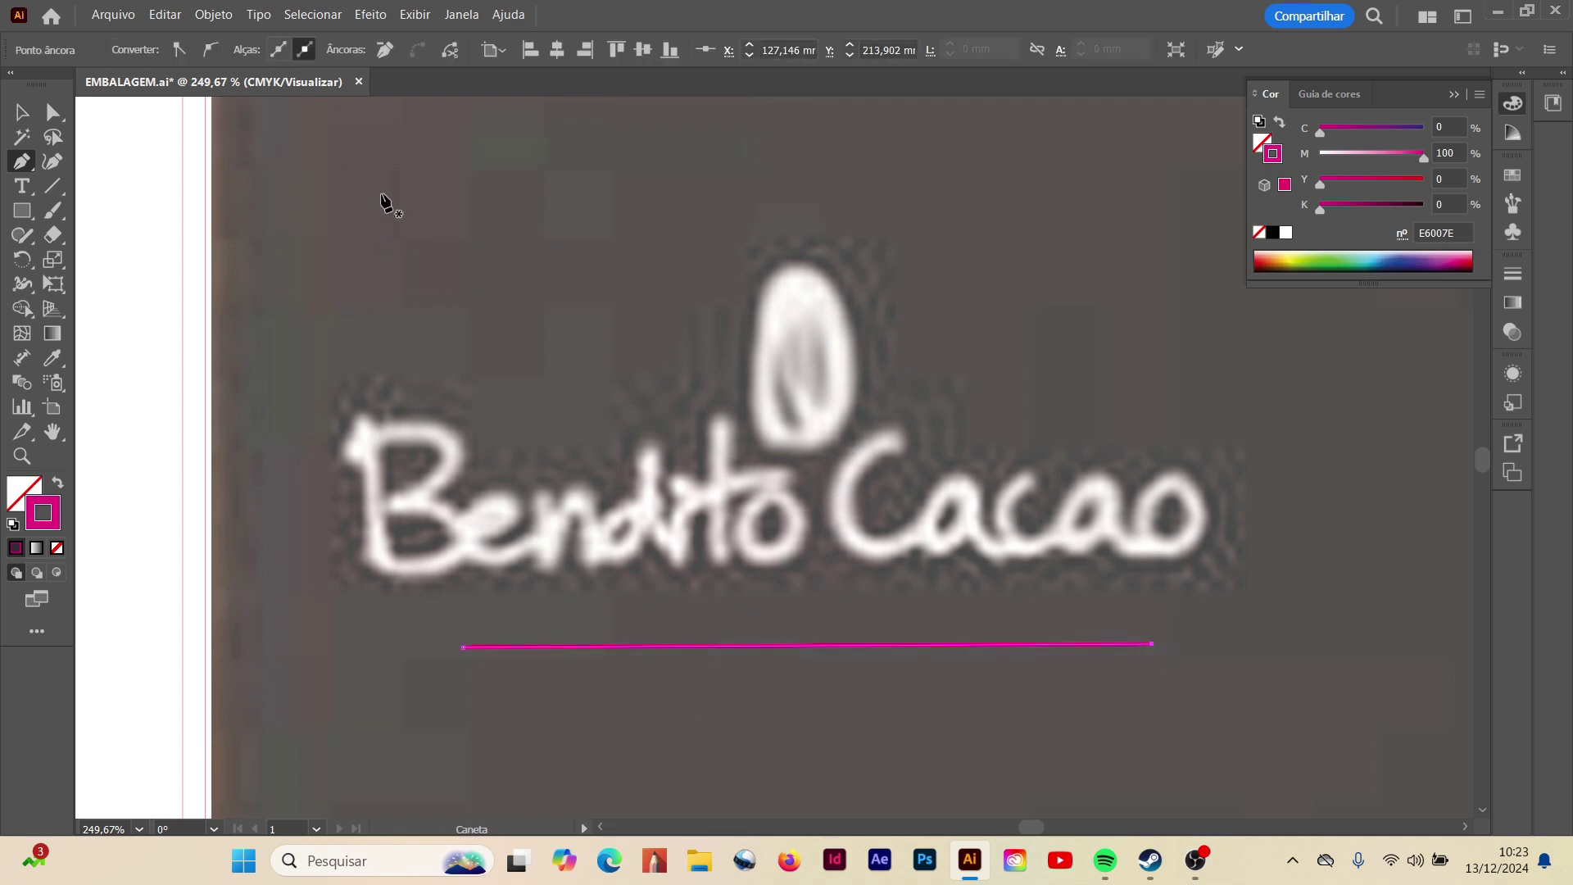
pyautogui.click(383, 195)
pyautogui.click(389, 668)
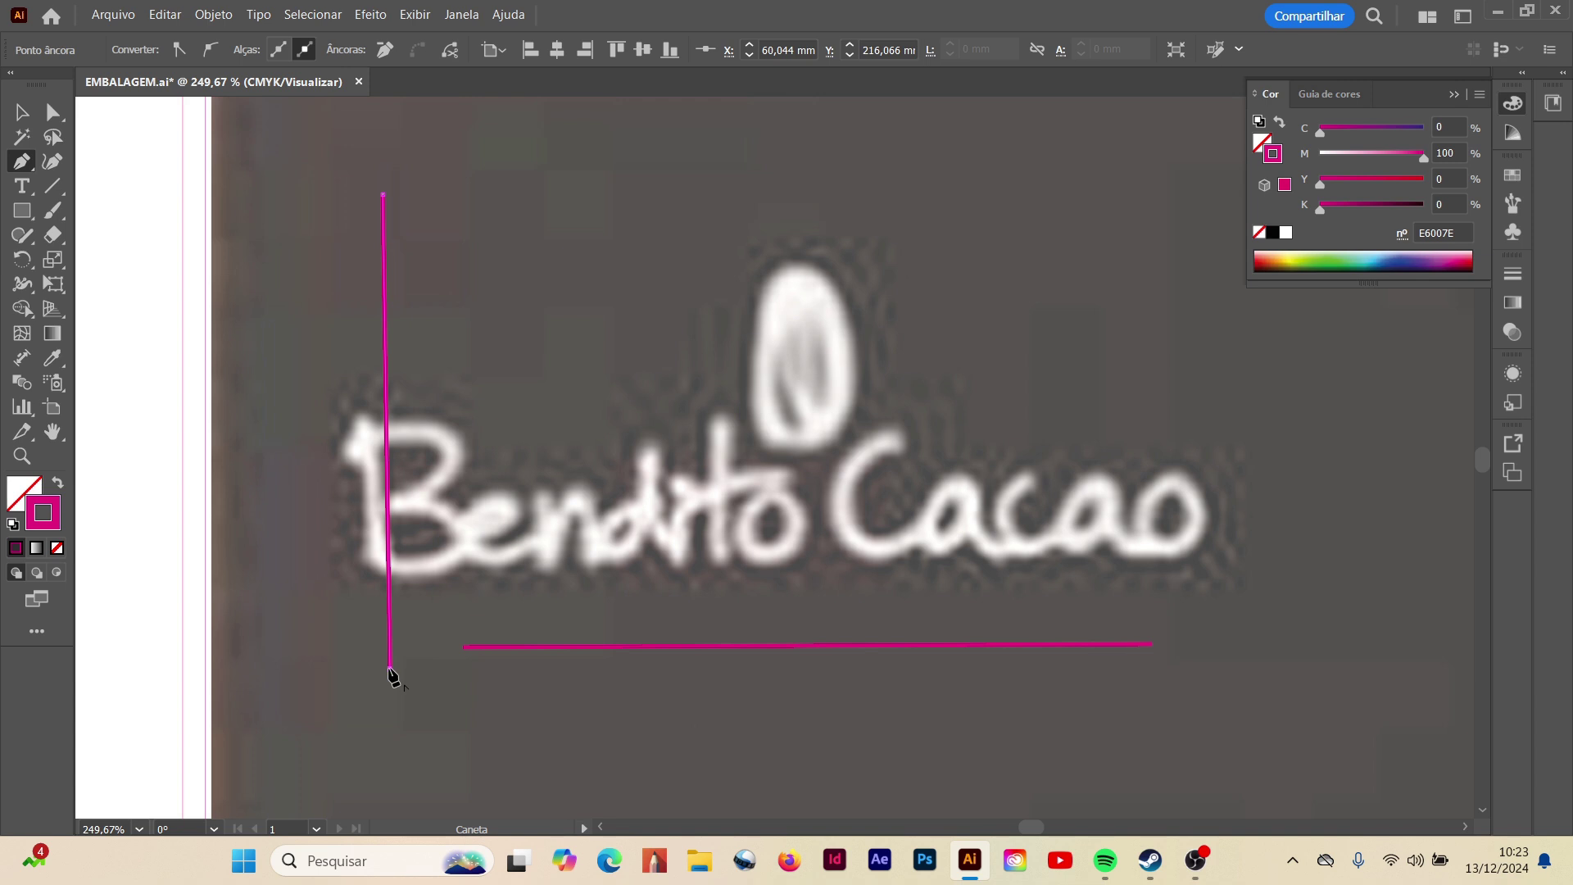
pyautogui.click(478, 613)
pyautogui.click(1070, 182)
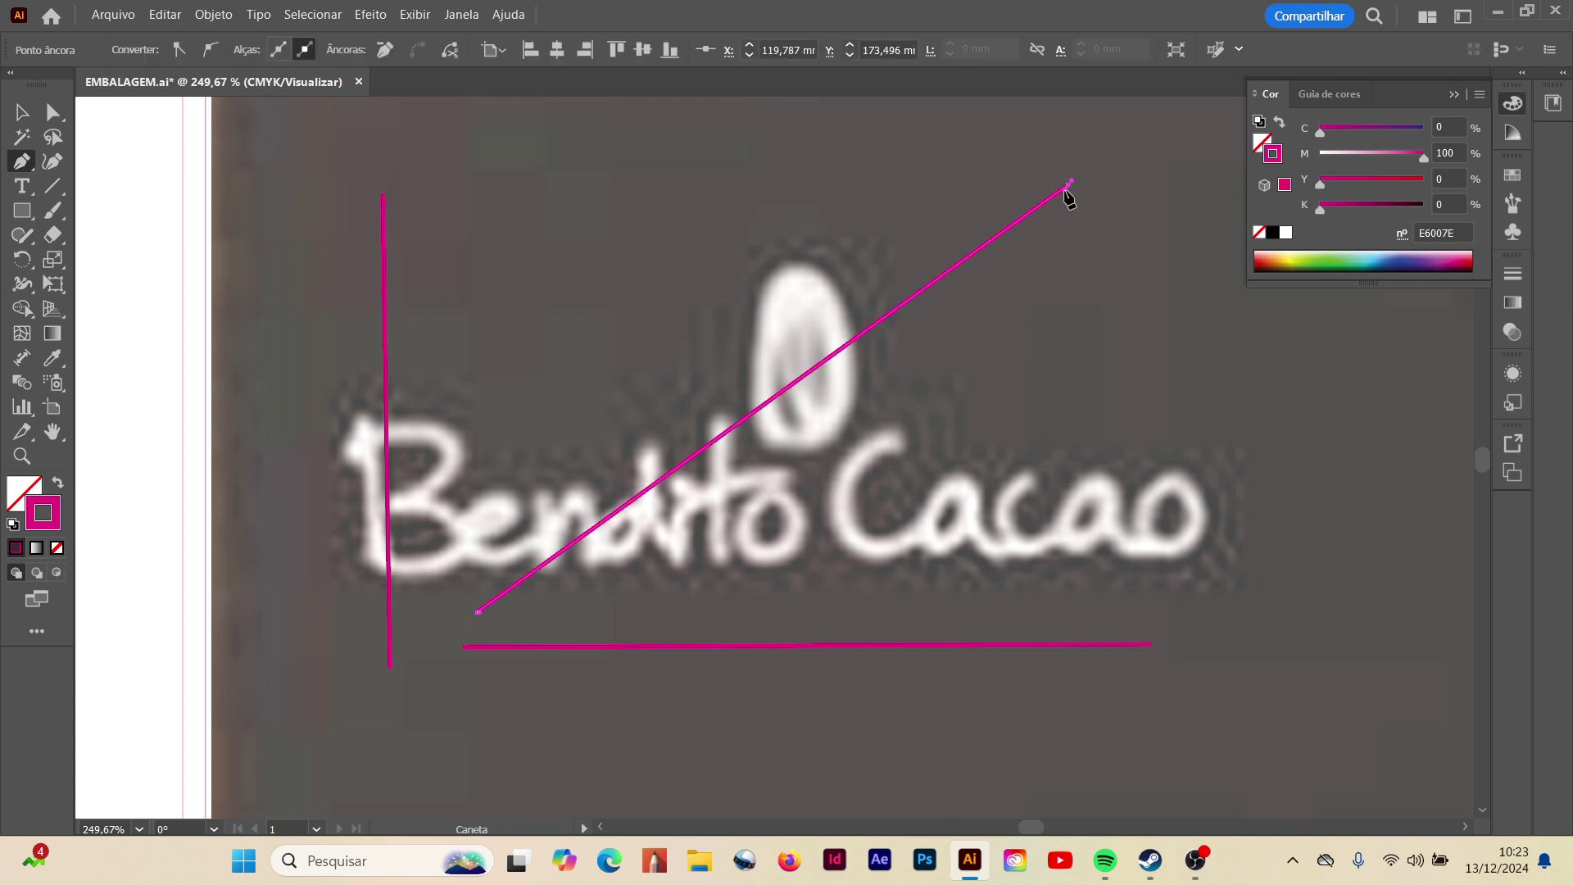
# - Delete the three straight practice lines
pyautogui.click(22, 112)
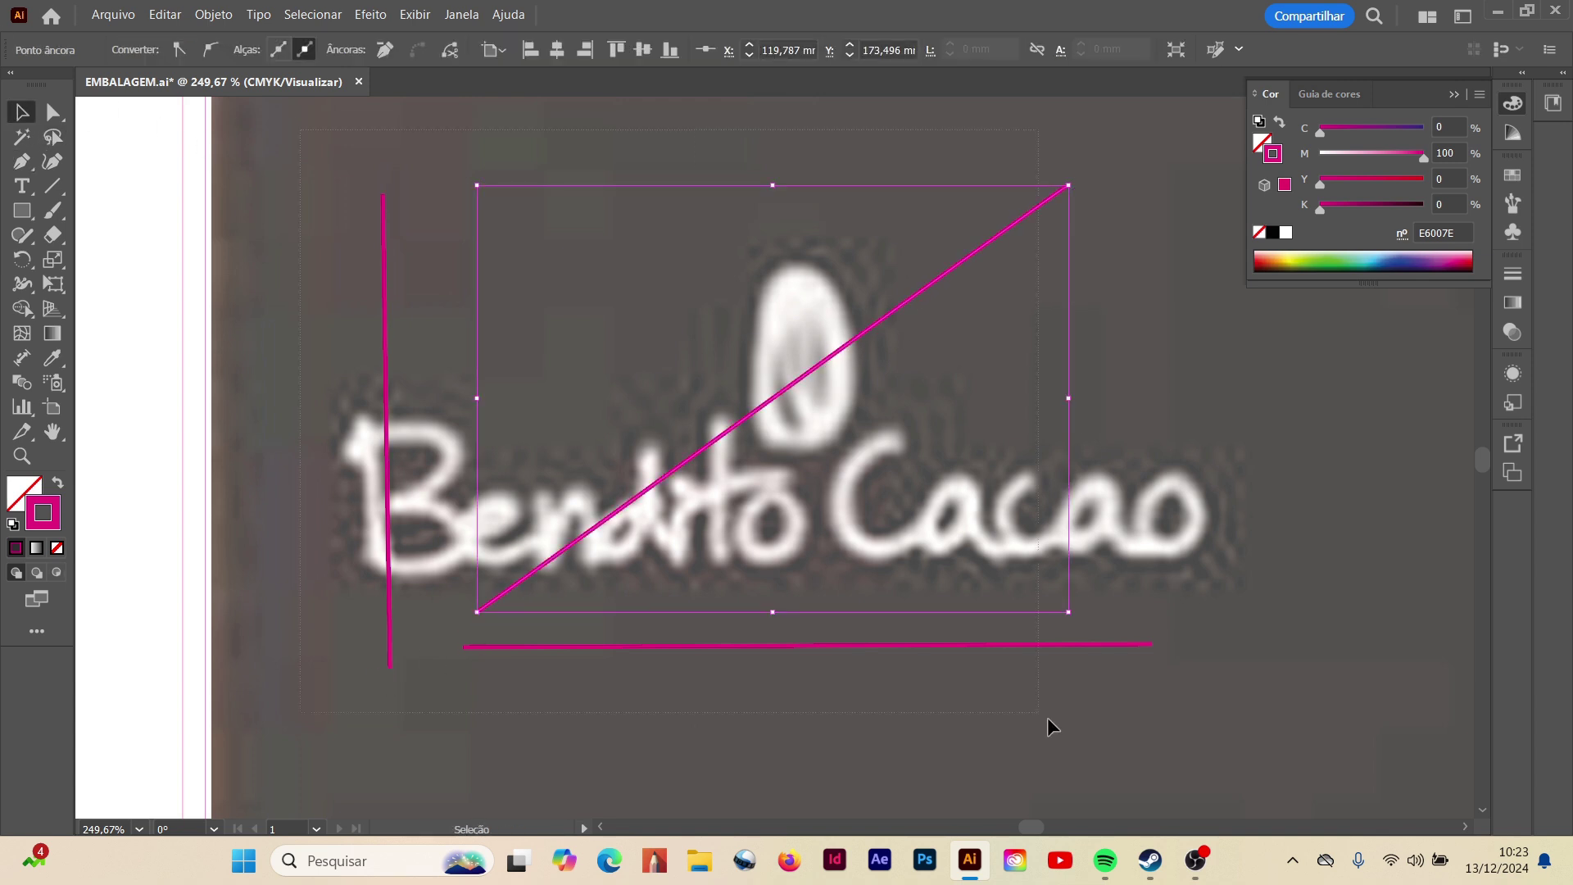
pyautogui.hotkey('ctrl', 'a')
pyautogui.press('Delete')
# - Draw a smooth, wavy practice path with the Pen tool across and below the Bendito Cacao lettering
pyautogui.click(22, 162)
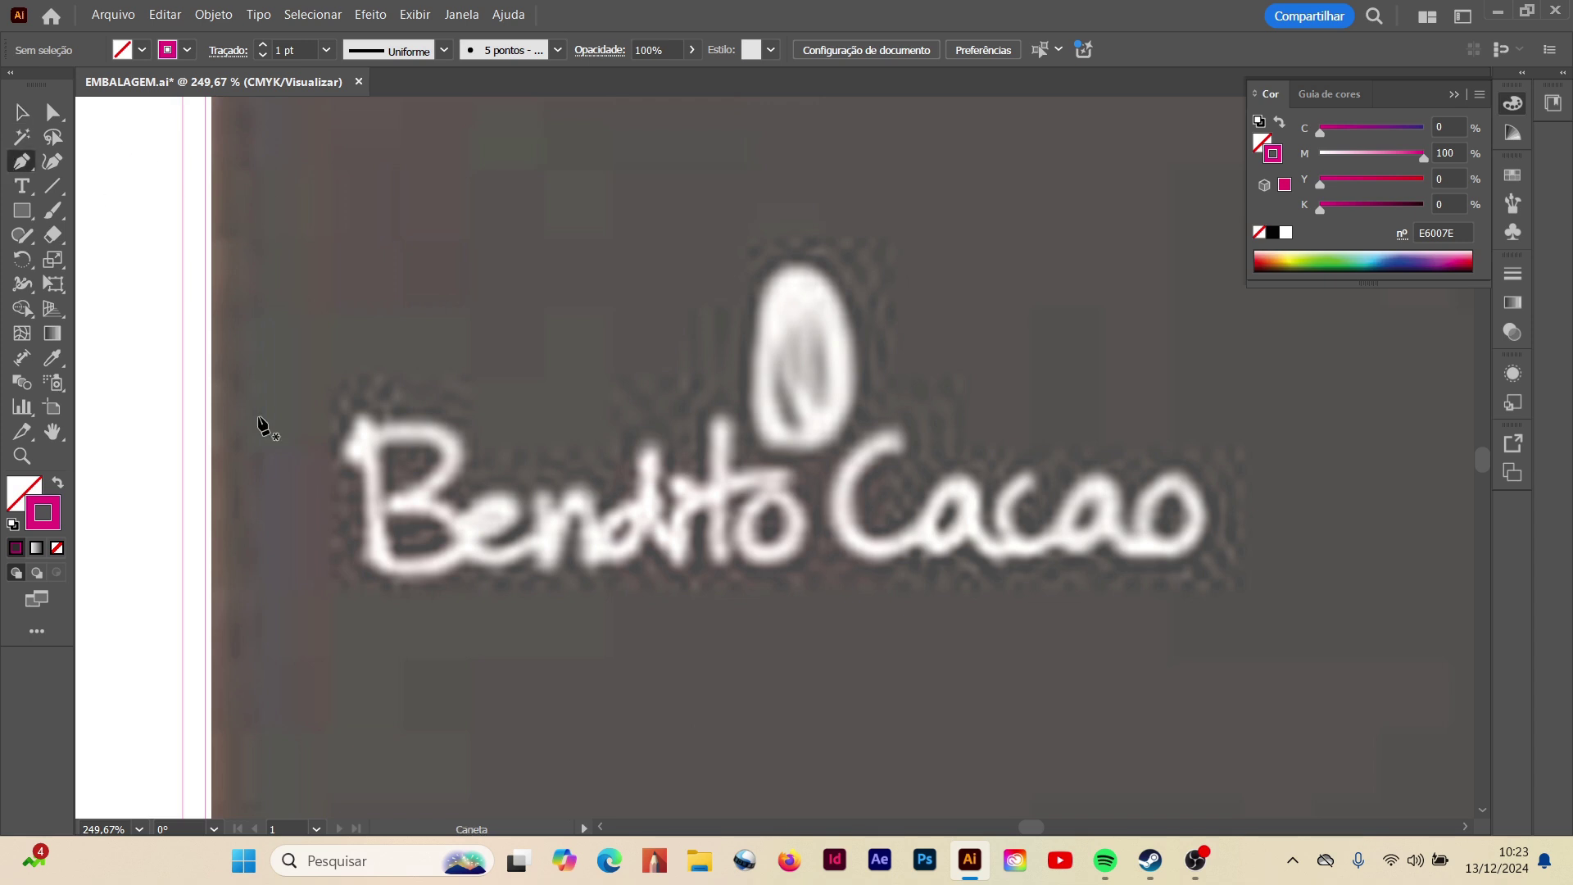
pyautogui.click(287, 682)
pyautogui.moveTo(576, 401); pyautogui.dragTo(870, 385)
pyautogui.moveTo(922, 734); pyautogui.dragTo(1099, 718)
pyautogui.moveTo(1035, 363); pyautogui.dragTo(1177, 308)
pyautogui.moveTo(1352, 526); pyautogui.dragTo(1329, 677)
pyautogui.moveTo(1339, 790); pyautogui.dragTo(1442, 648)
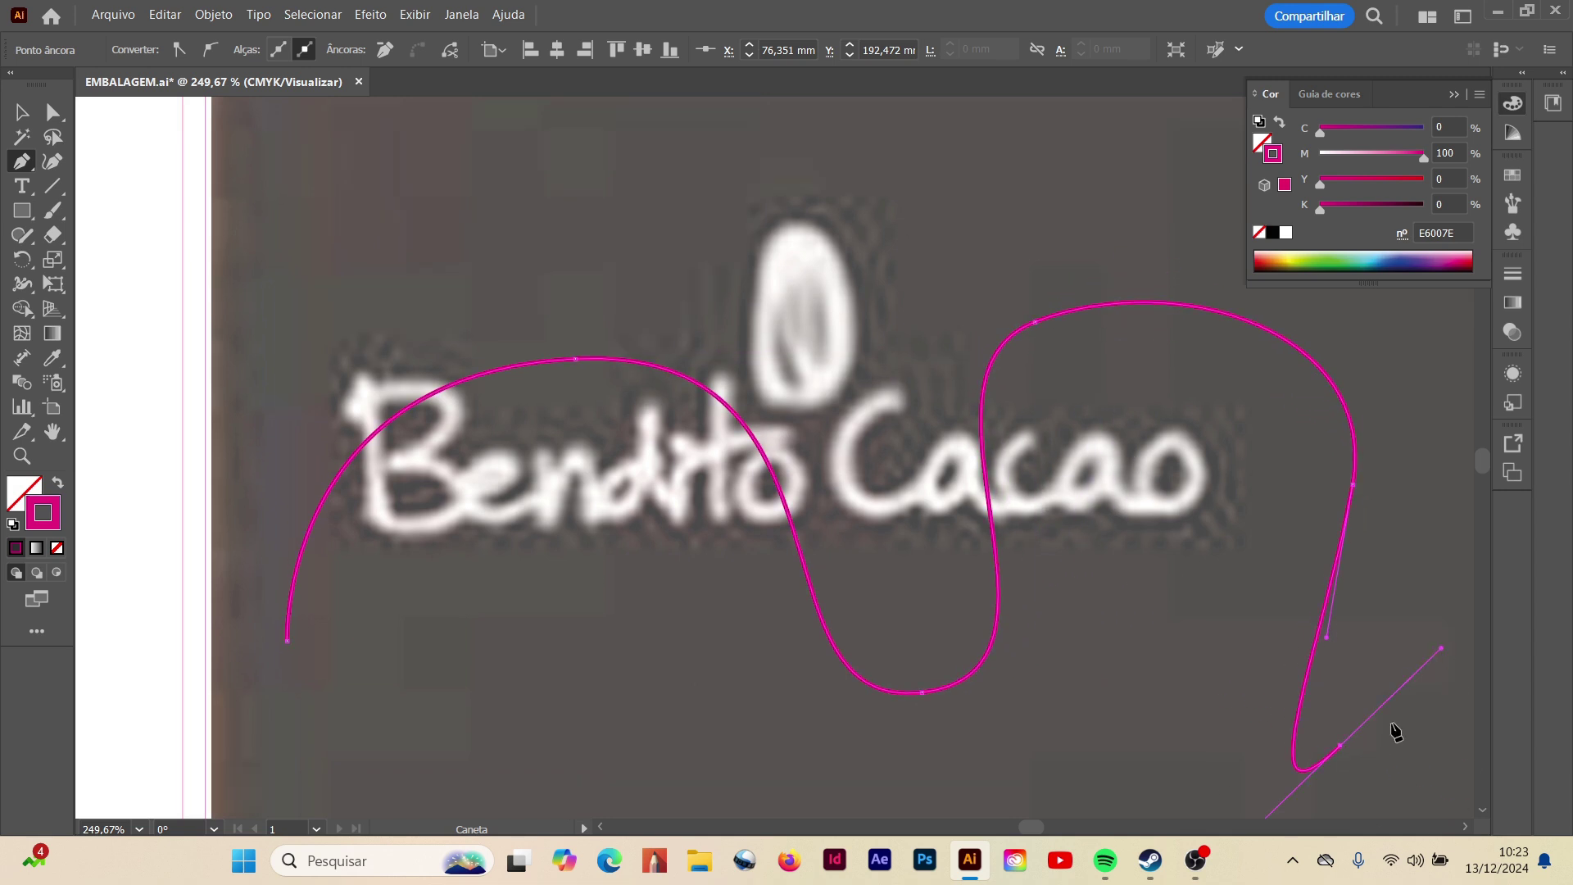
# - Undo the entire wavy practice path
pyautogui.hotkey('ctrl', 'z')
pyautogui.hotkey('ctrl', 'z')
pyautogui.hotkey('ctrl', 'z')
pyautogui.hotkey('ctrl', 'z')
pyautogui.hotkey('ctrl', 'z')
pyautogui.hotkey('ctrl', 'z')
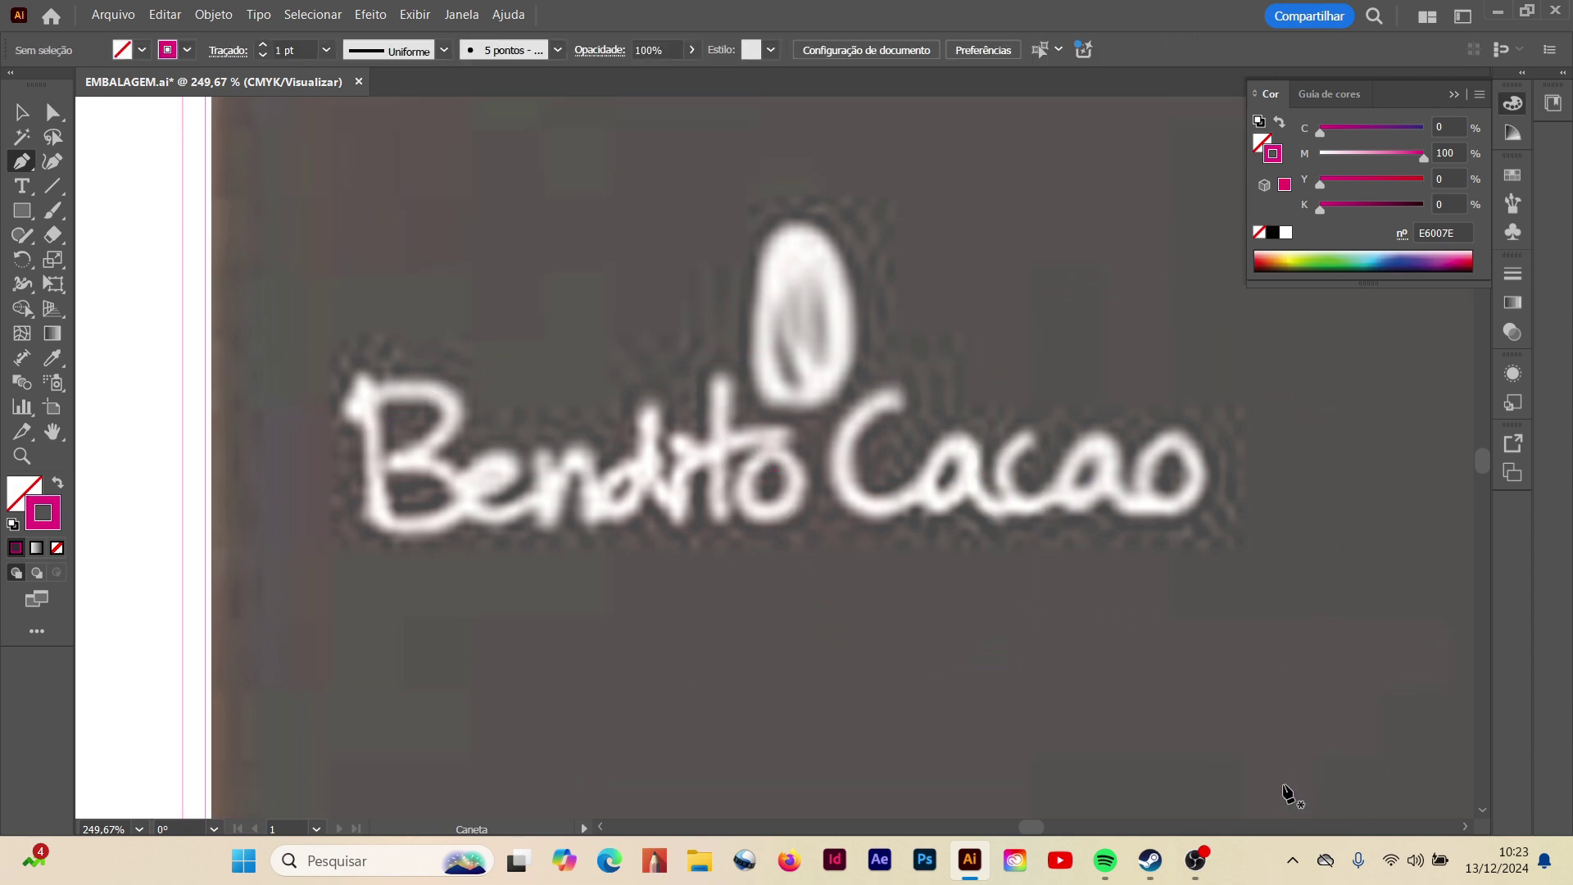
# - Start a Pen practice path with a short horizontal segment followed by a rounded arch over the B, ending in a corner point
pyautogui.click(244, 520)
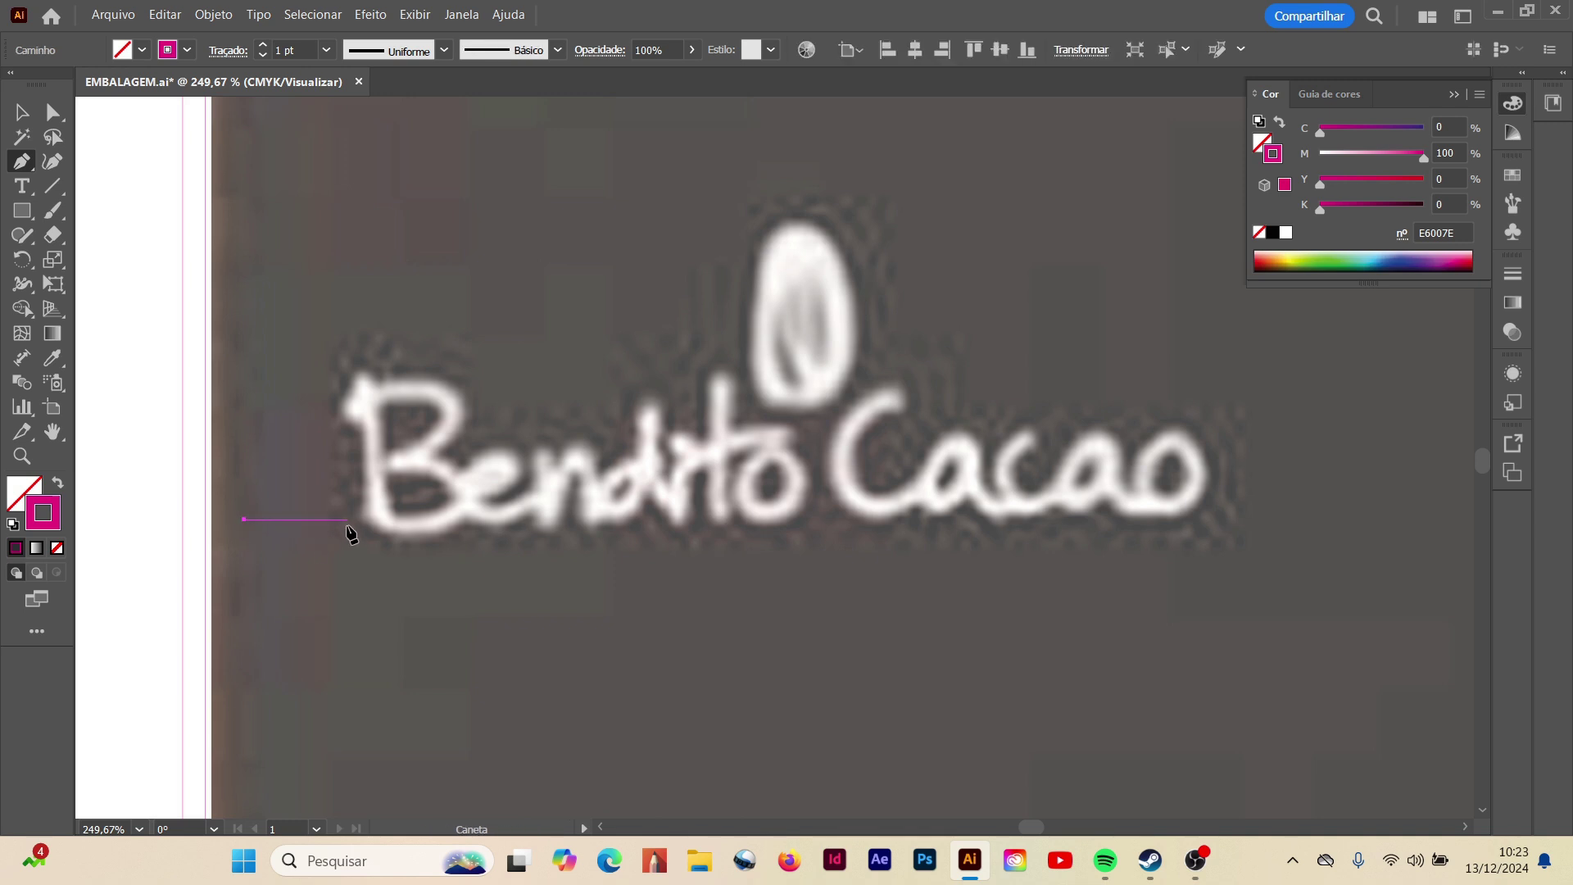
pyautogui.click(348, 519)
pyautogui.click(469, 301)
pyautogui.moveTo(477, 300)
pyautogui.mouseDown()
pyautogui.moveTo(648, 250)
pyautogui.moveTo(617, 266)
pyautogui.moveTo(640, 300)
pyautogui.mouseUp()
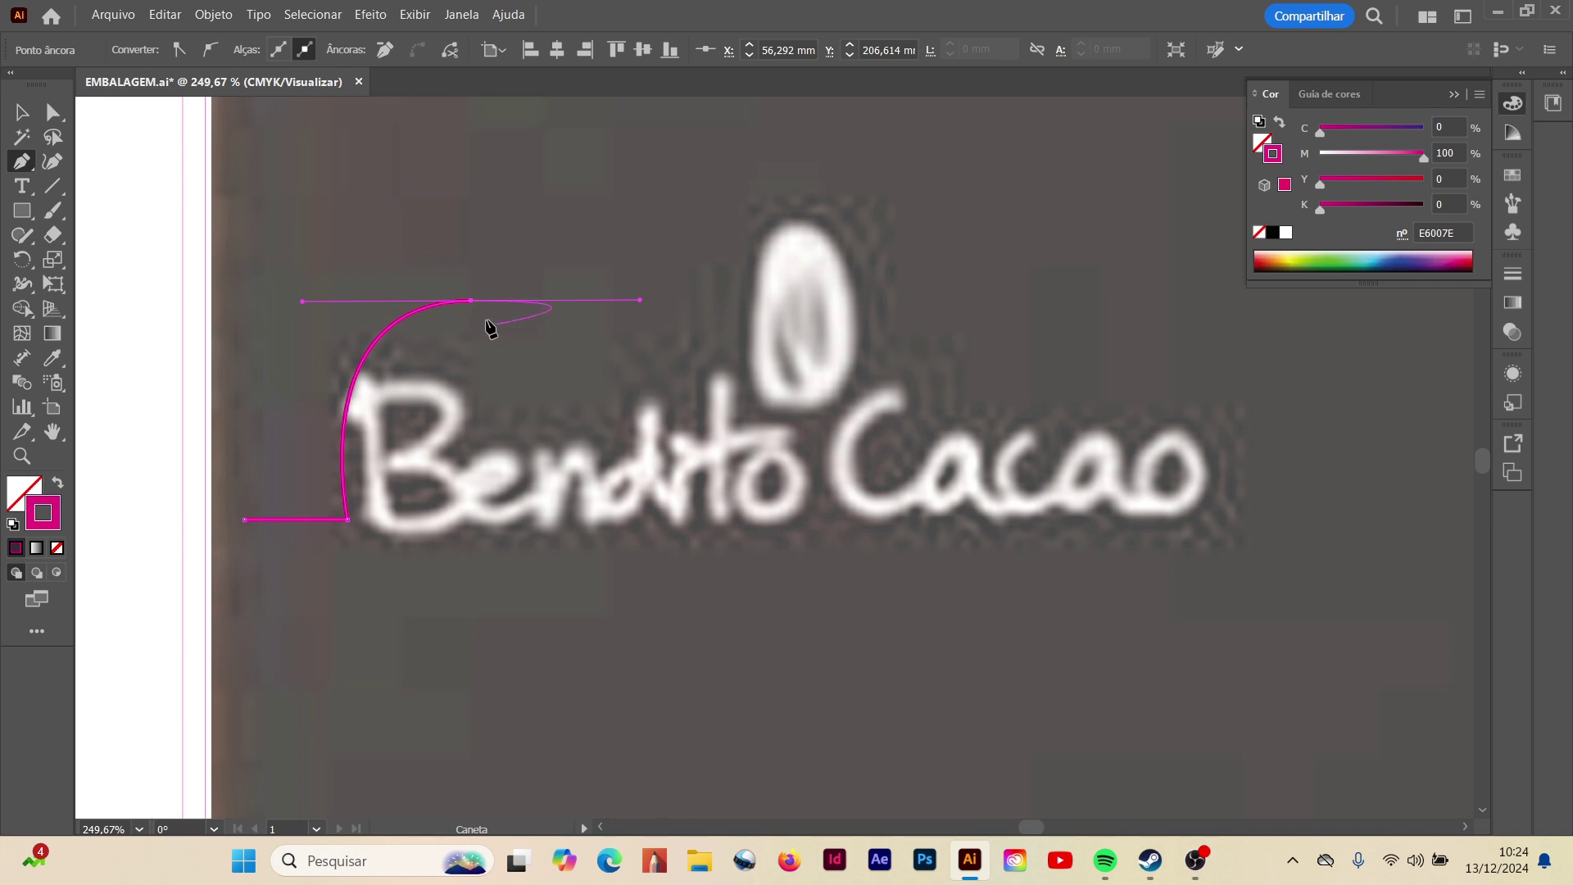
pyautogui.click(471, 305)
pyautogui.moveTo(572, 519); pyautogui.dragTo(576, 737)
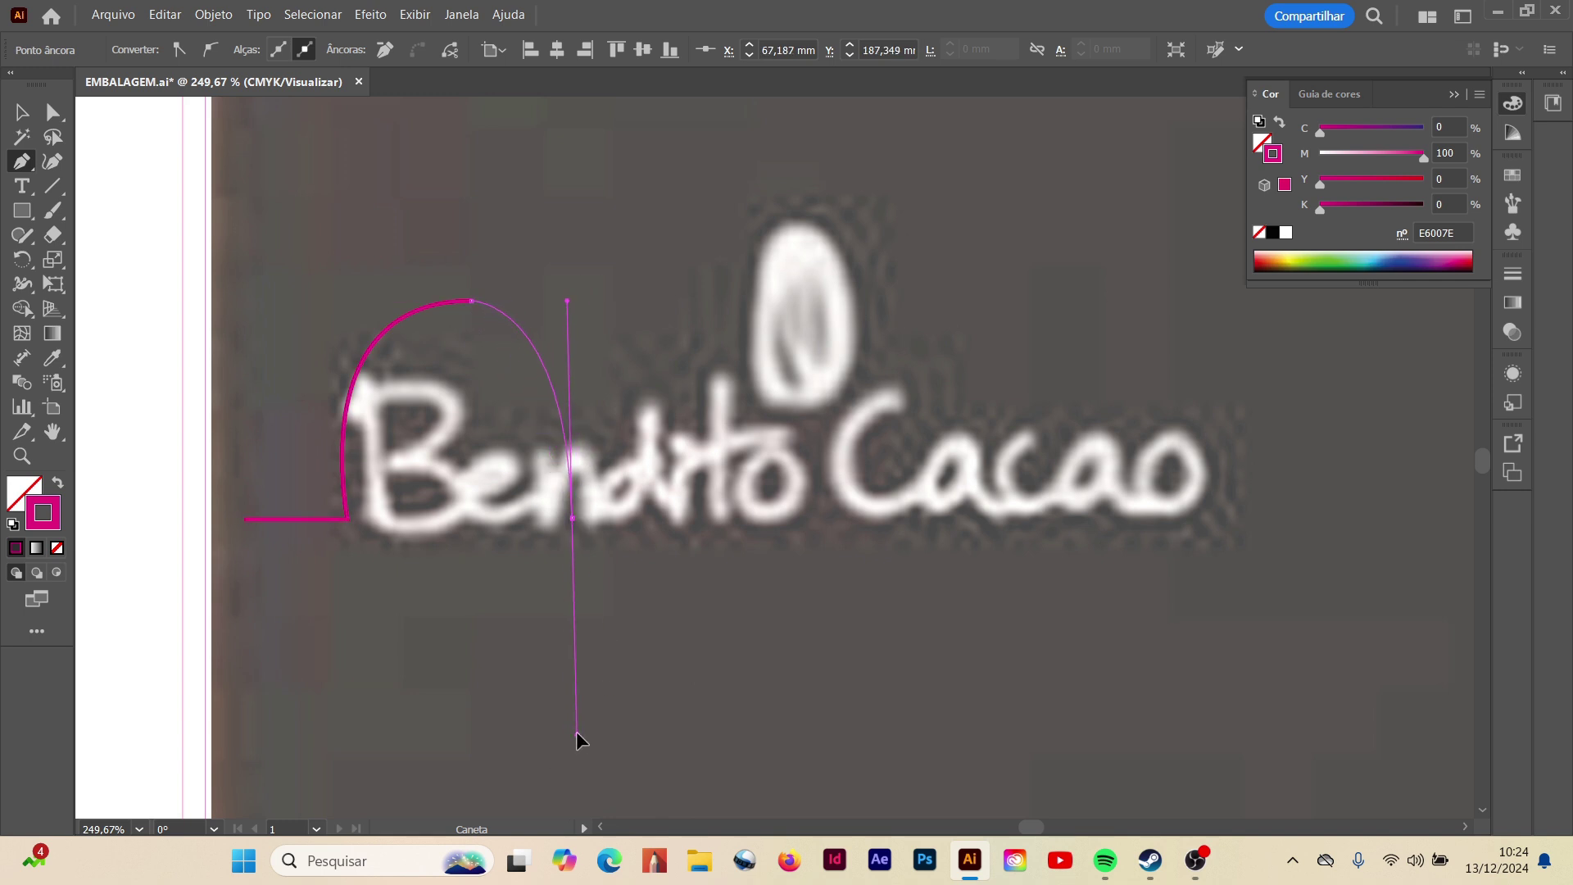
pyautogui.click(573, 520)
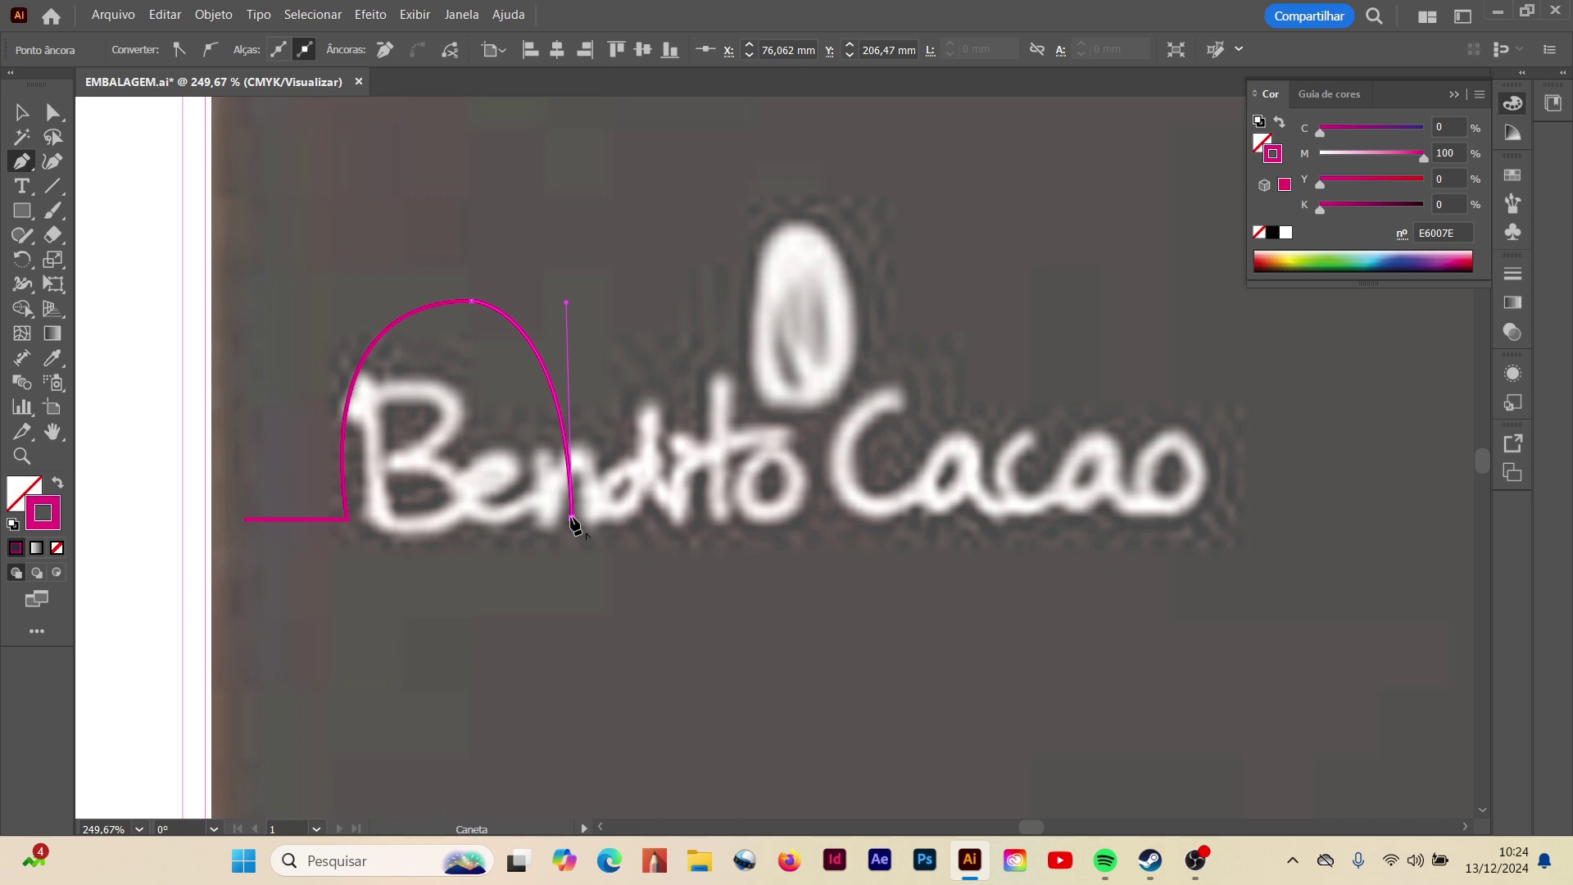
# - Extend the practice path with a straight-sided triangular peak and a curved crescent shape over the word Cacao
pyautogui.click(705, 250)
pyautogui.click(846, 518)
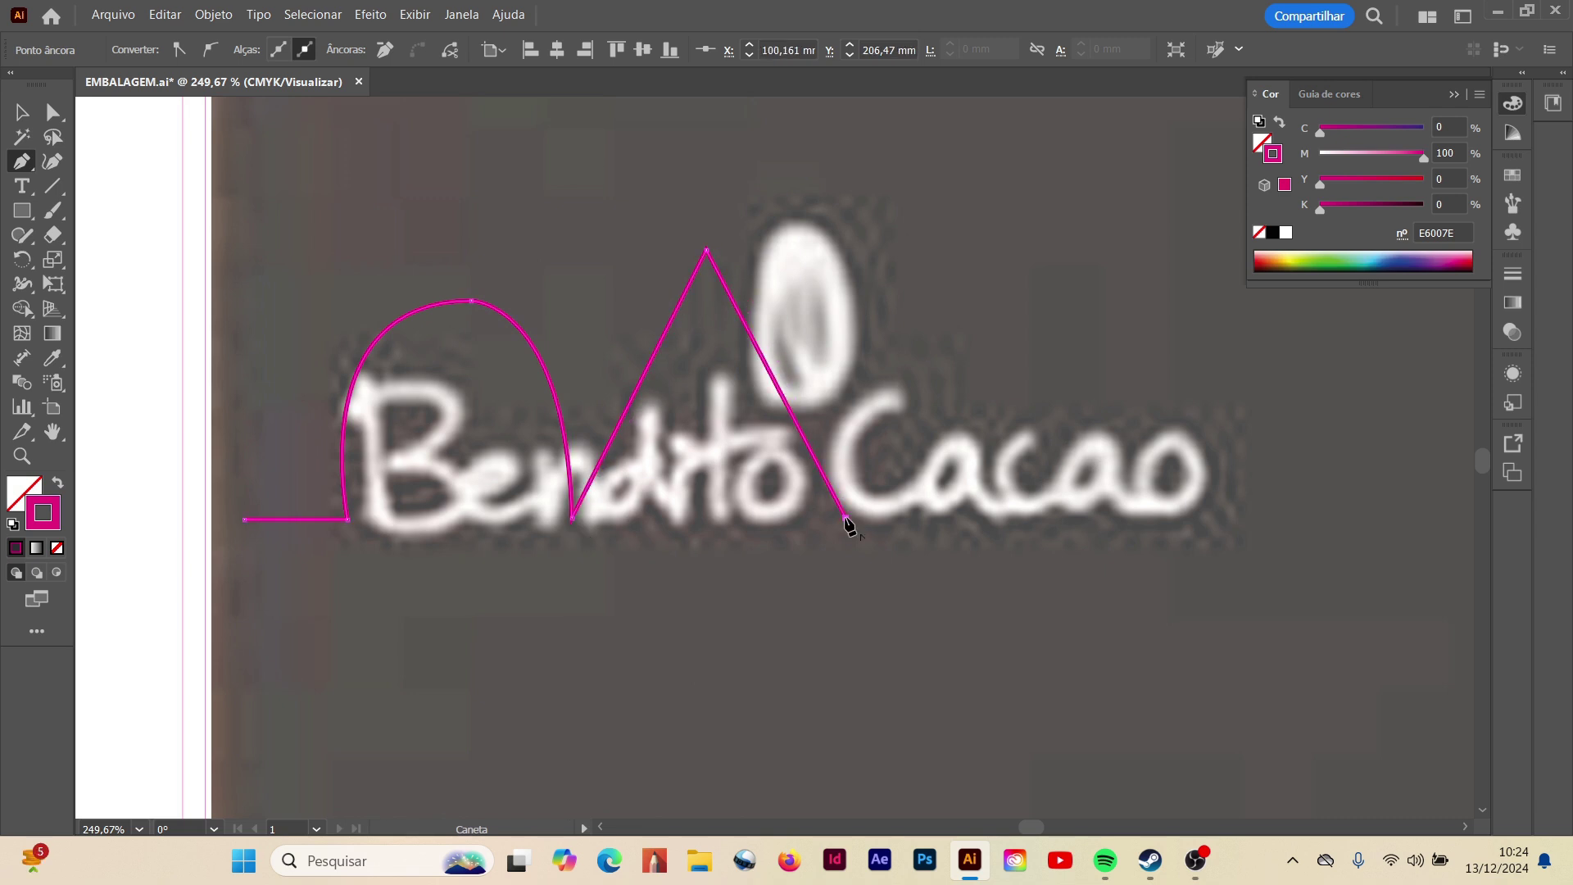
pyautogui.moveTo(921, 272)
pyautogui.mouseDown()
pyautogui.moveTo(827, 187)
pyautogui.moveTo(713, 133)
pyautogui.moveTo(773, 229)
pyautogui.moveTo(759, 181)
pyautogui.mouseUp()
pyautogui.scroll(2, 769, 208)
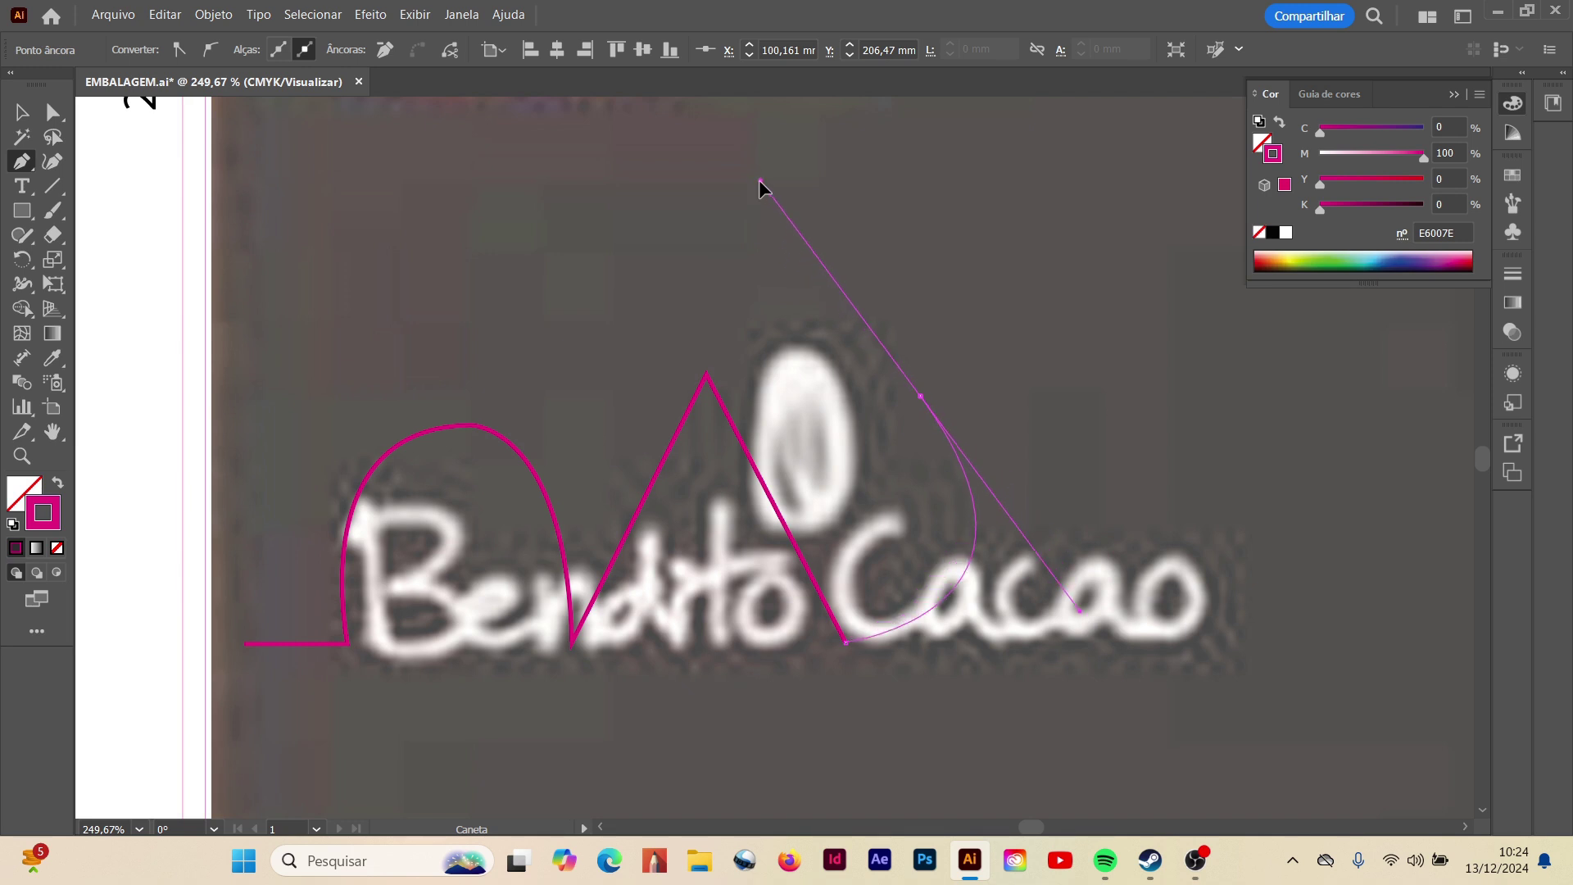
pyautogui.click(921, 396)
pyautogui.moveTo(1030, 626); pyautogui.dragTo(998, 790)
pyautogui.click(1031, 626)
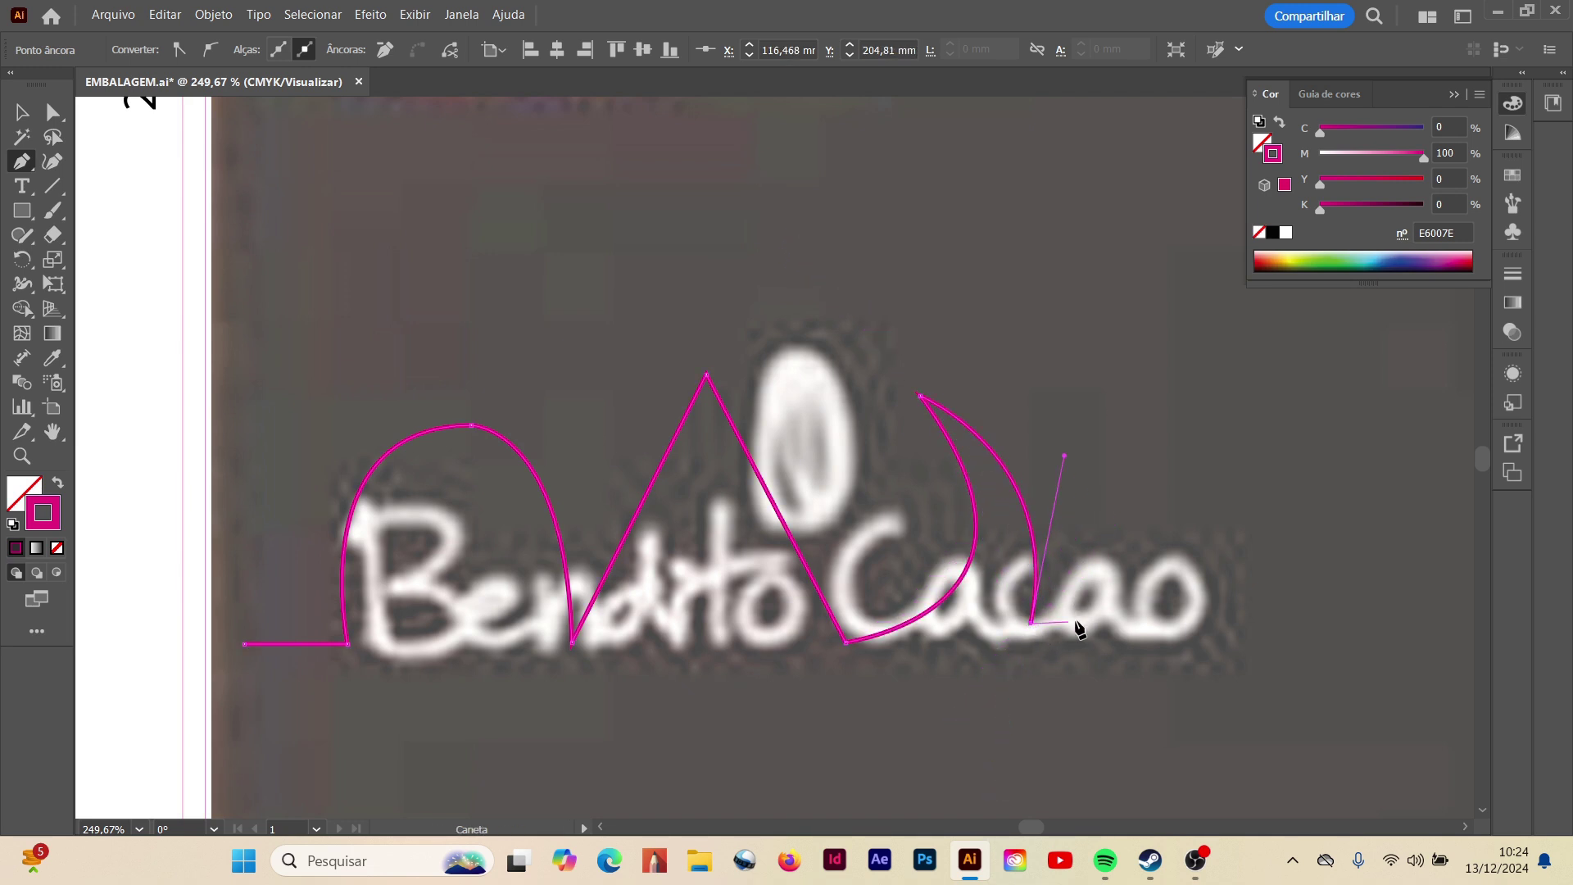
# - Finish the practice path with straight horizontal and vertical segments forming a rectangular step, then end the path
pyautogui.keyDown('shift'); pyautogui.click(1101, 624); pyautogui.keyUp('shift')
pyautogui.keyDown('shift'); pyautogui.click(1101, 463); pyautogui.keyUp('shift')
pyautogui.keyDown('shift'); pyautogui.click(1275, 463); pyautogui.keyUp('shift')
pyautogui.keyDown('shift'); pyautogui.click(1311, 624); pyautogui.keyUp('shift')
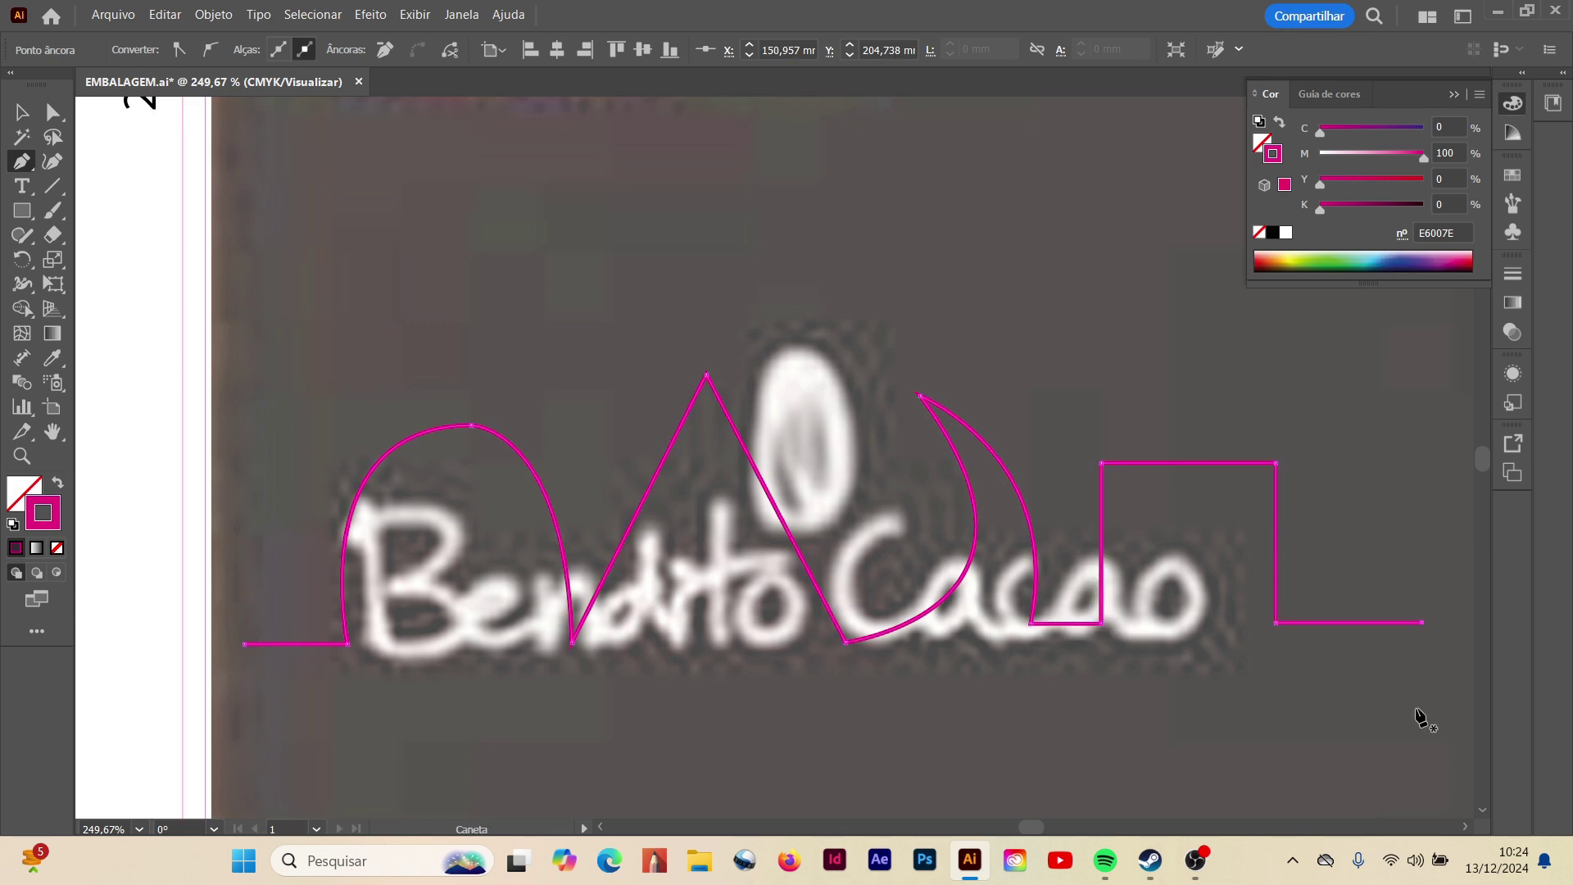
pyautogui.keyDown('ctrl'); pyautogui.click(1338, 714); pyautogui.keyUp('ctrl')
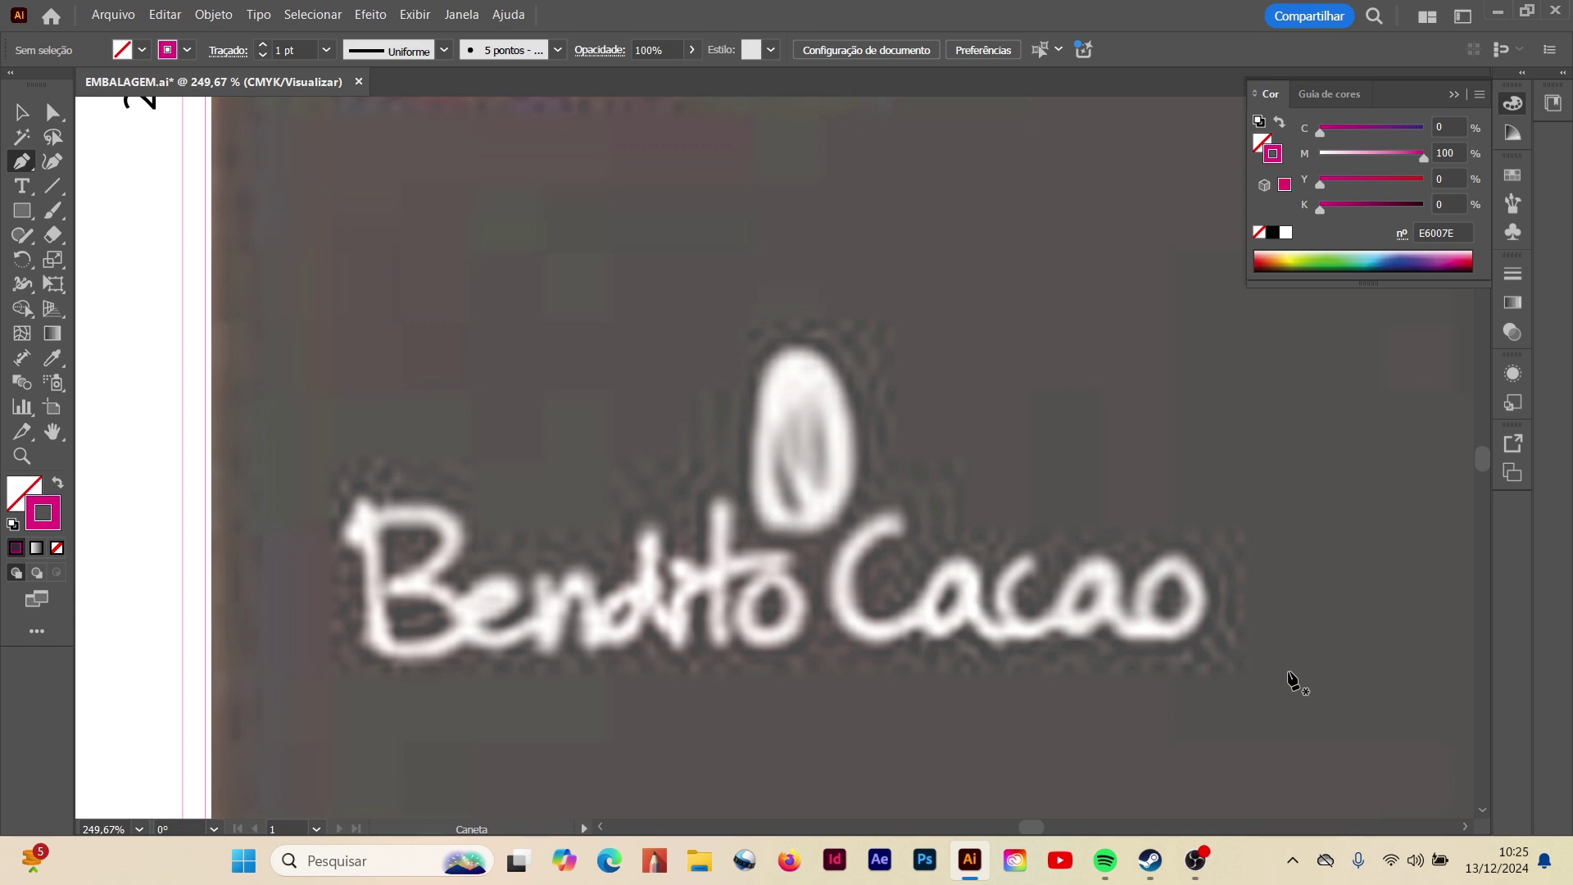
# - Trace the straight stem of the B with the Pen tool and its lower bowl as a separate curved path back to the stem
pyautogui.press('z')
pyautogui.moveTo(494, 619); pyautogui.dragTo(670, 618)
pyautogui.hotkey('ctrl', '=')
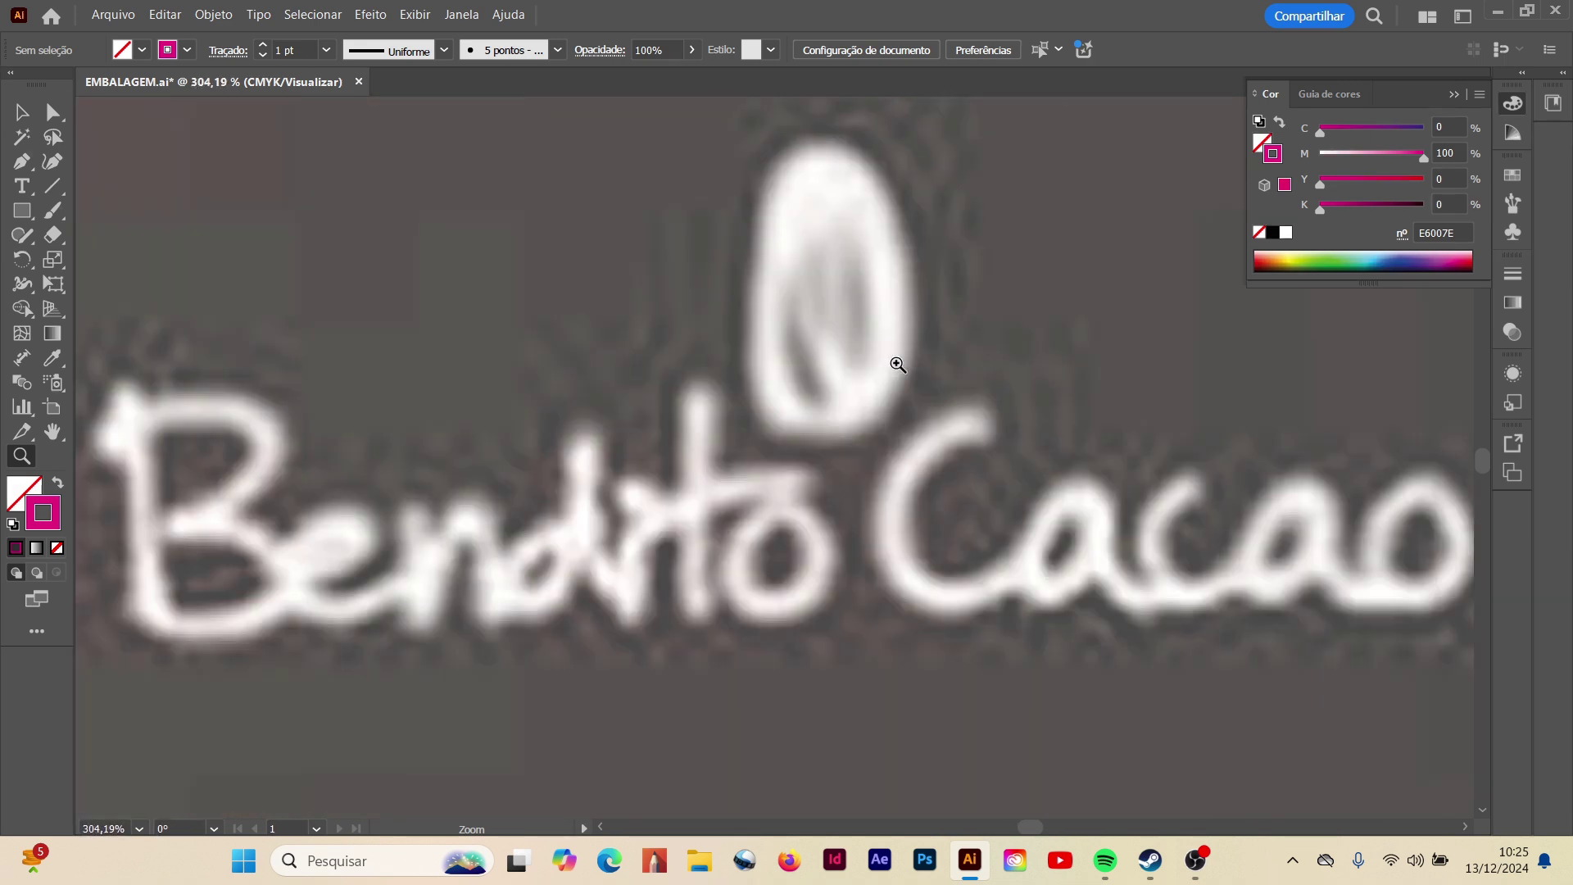
pyautogui.click(20, 163)
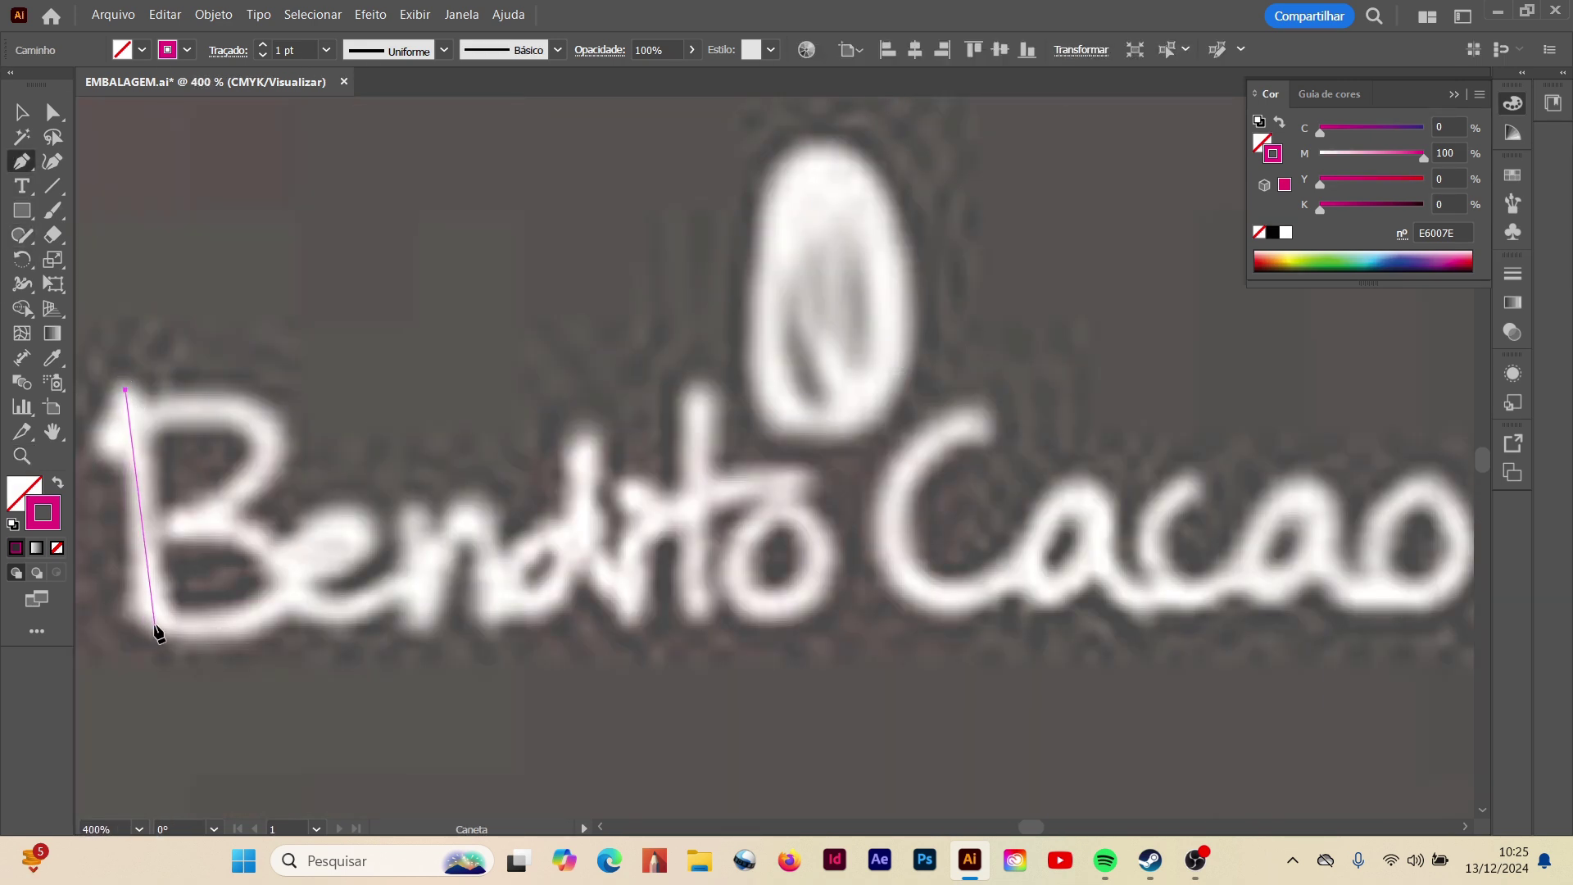
pyautogui.click(153, 627)
pyautogui.click(126, 608)
pyautogui.moveTo(337, 583); pyautogui.dragTo(340, 587)
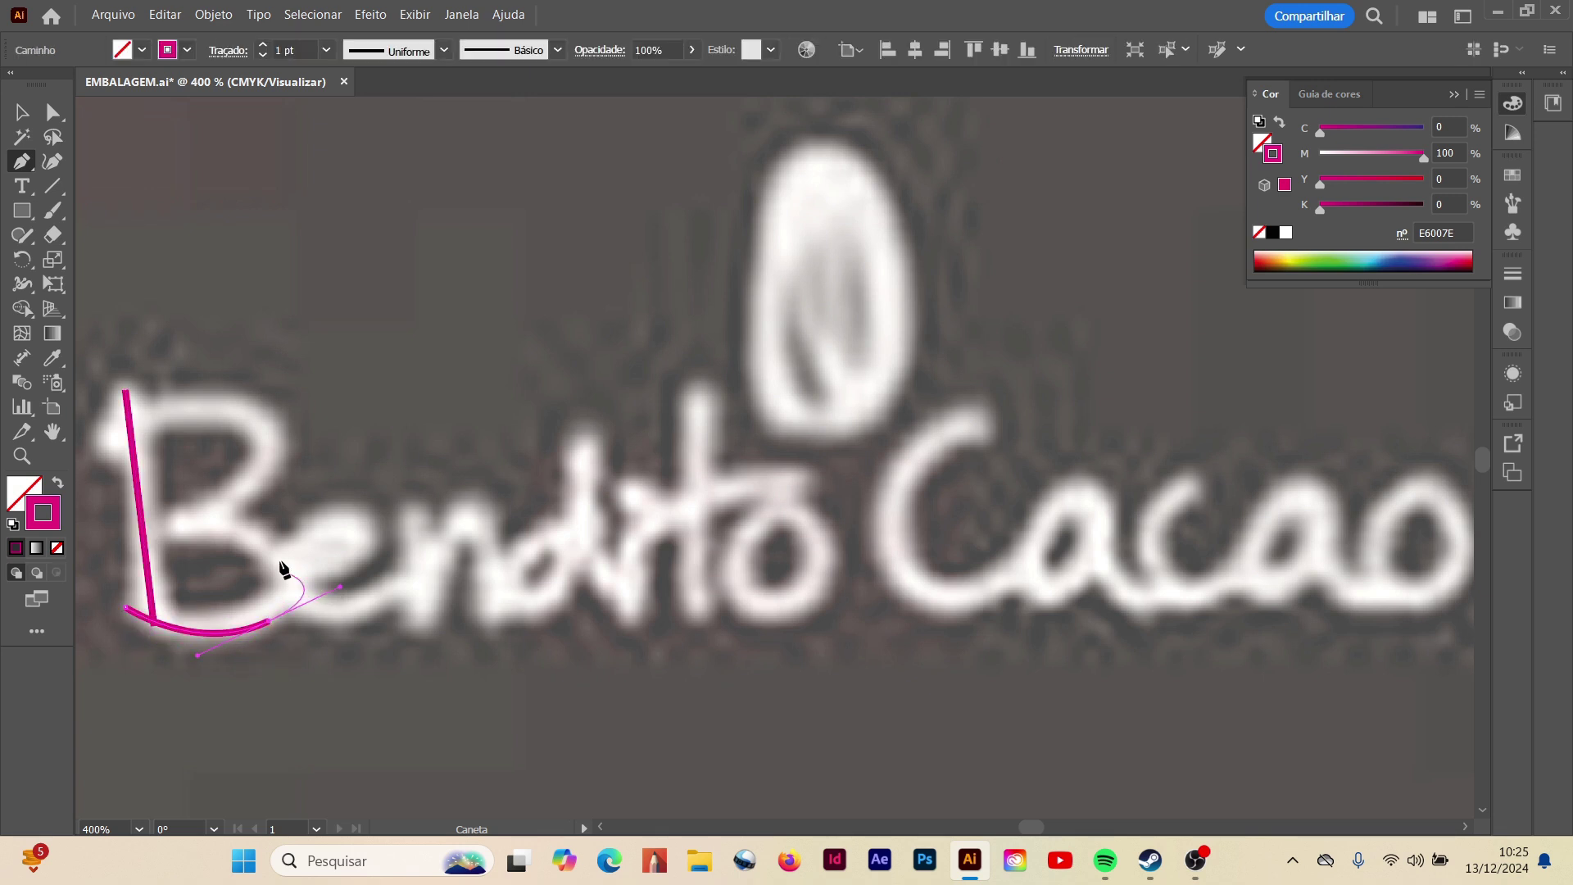
pyautogui.moveTo(233, 532); pyautogui.dragTo(204, 525)
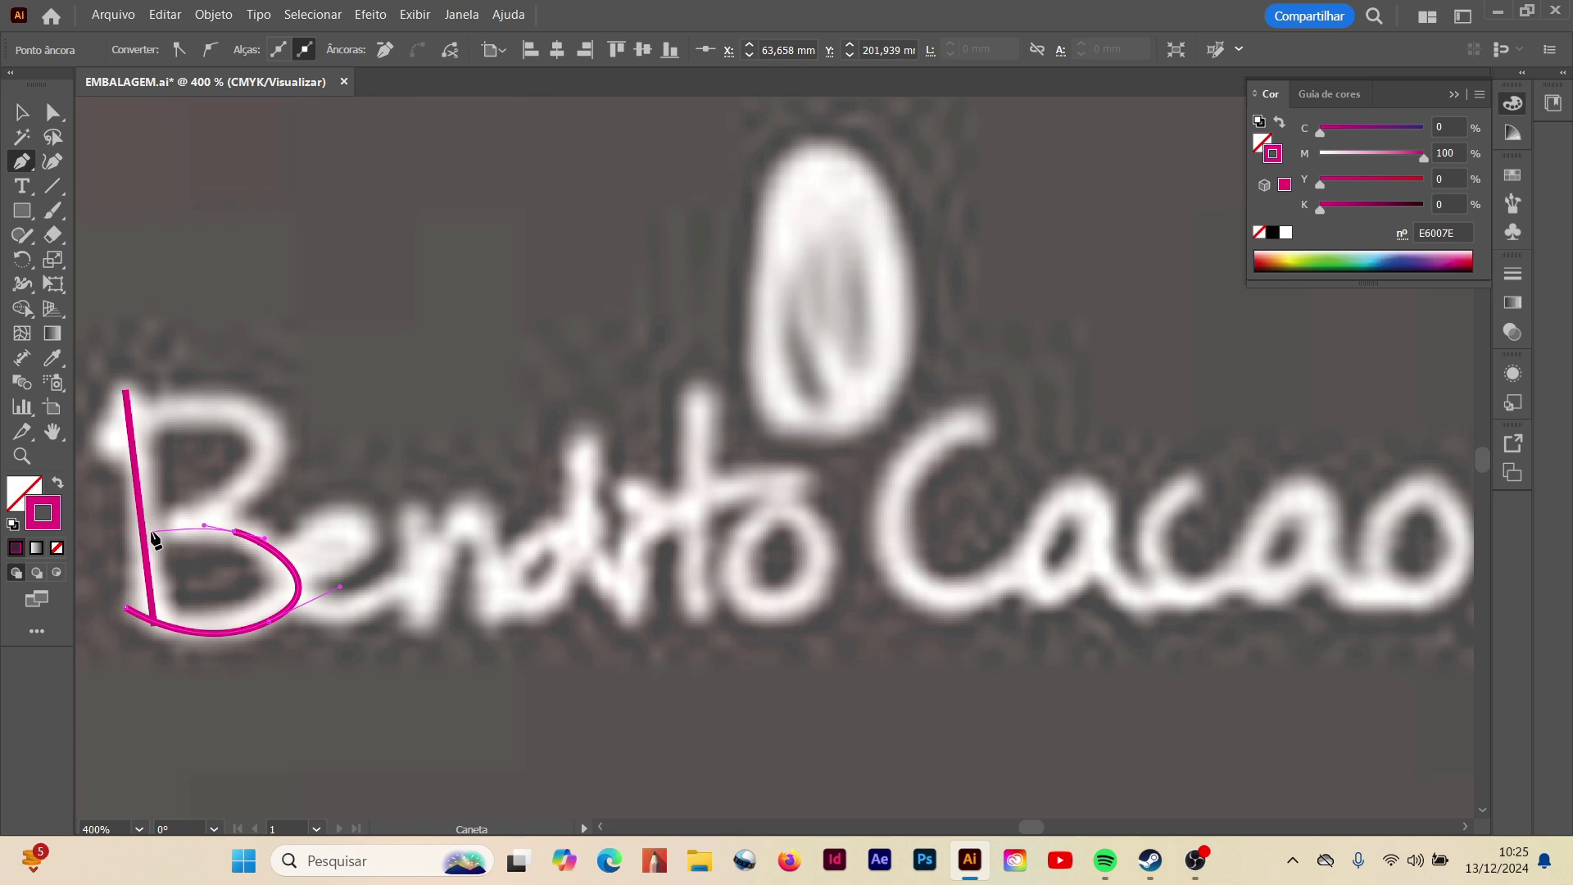
pyautogui.click(145, 532)
# - Continue the curved path through the upper bowl of the B and across the stem to the letter's upper-left tip
pyautogui.moveTo(262, 471); pyautogui.dragTo(282, 424)
pyautogui.click(249, 410)
pyautogui.moveTo(108, 433); pyautogui.dragTo(332, 474)
# - Reshape the shoulder of the B's upper bowl into a smoother curve by adjusting its direction handle with Direct Selection
pyautogui.click(22, 456)
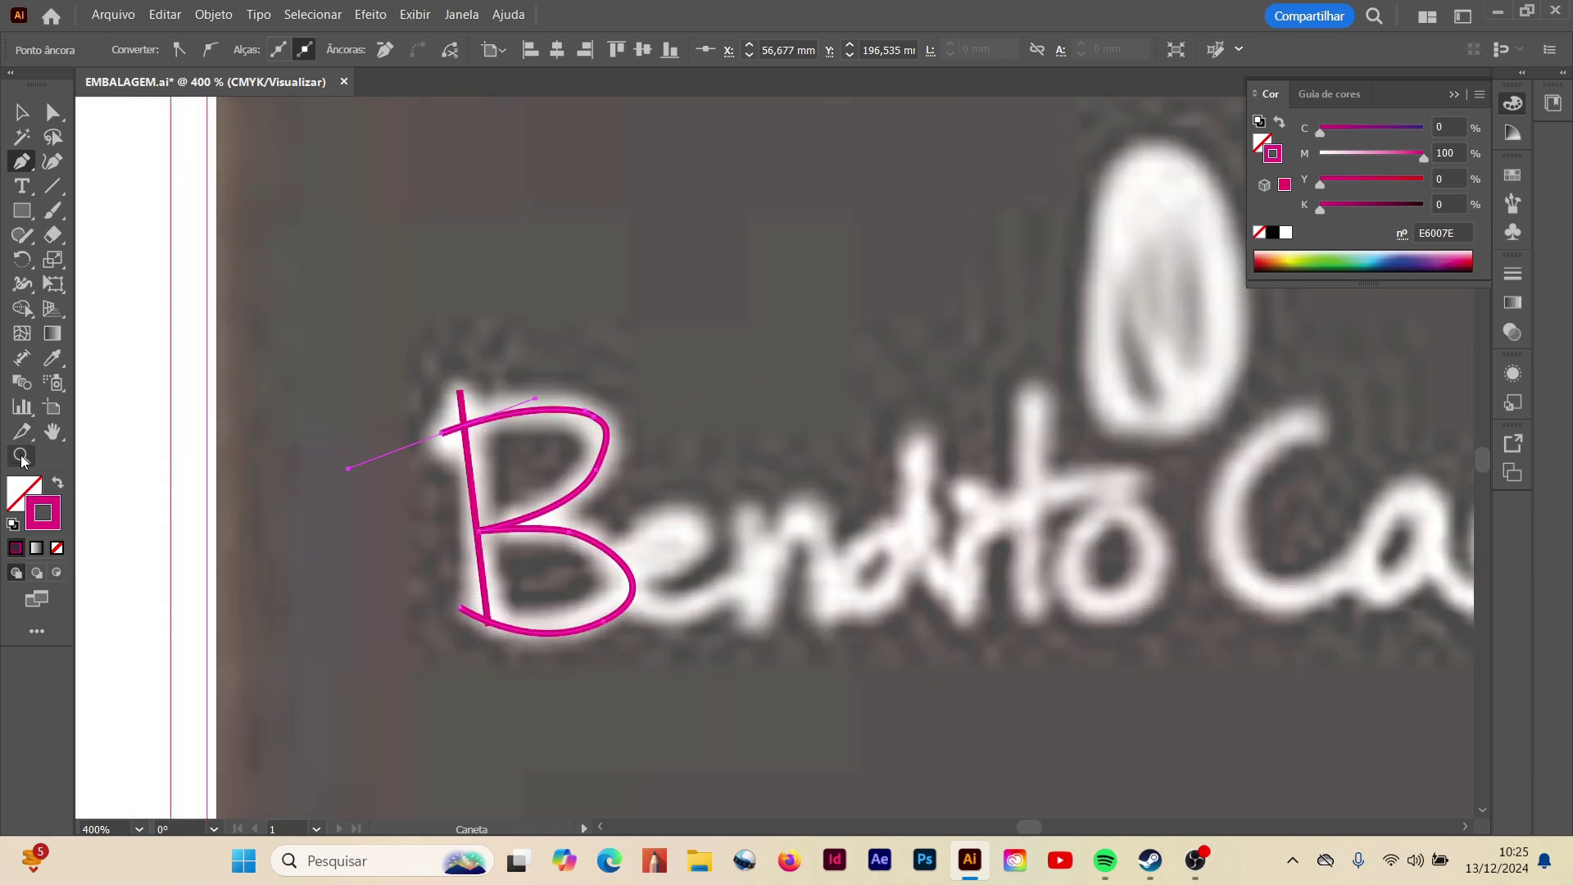
pyautogui.click(607, 463)
pyautogui.click(793, 467)
pyautogui.click(802, 396)
pyautogui.press('a')
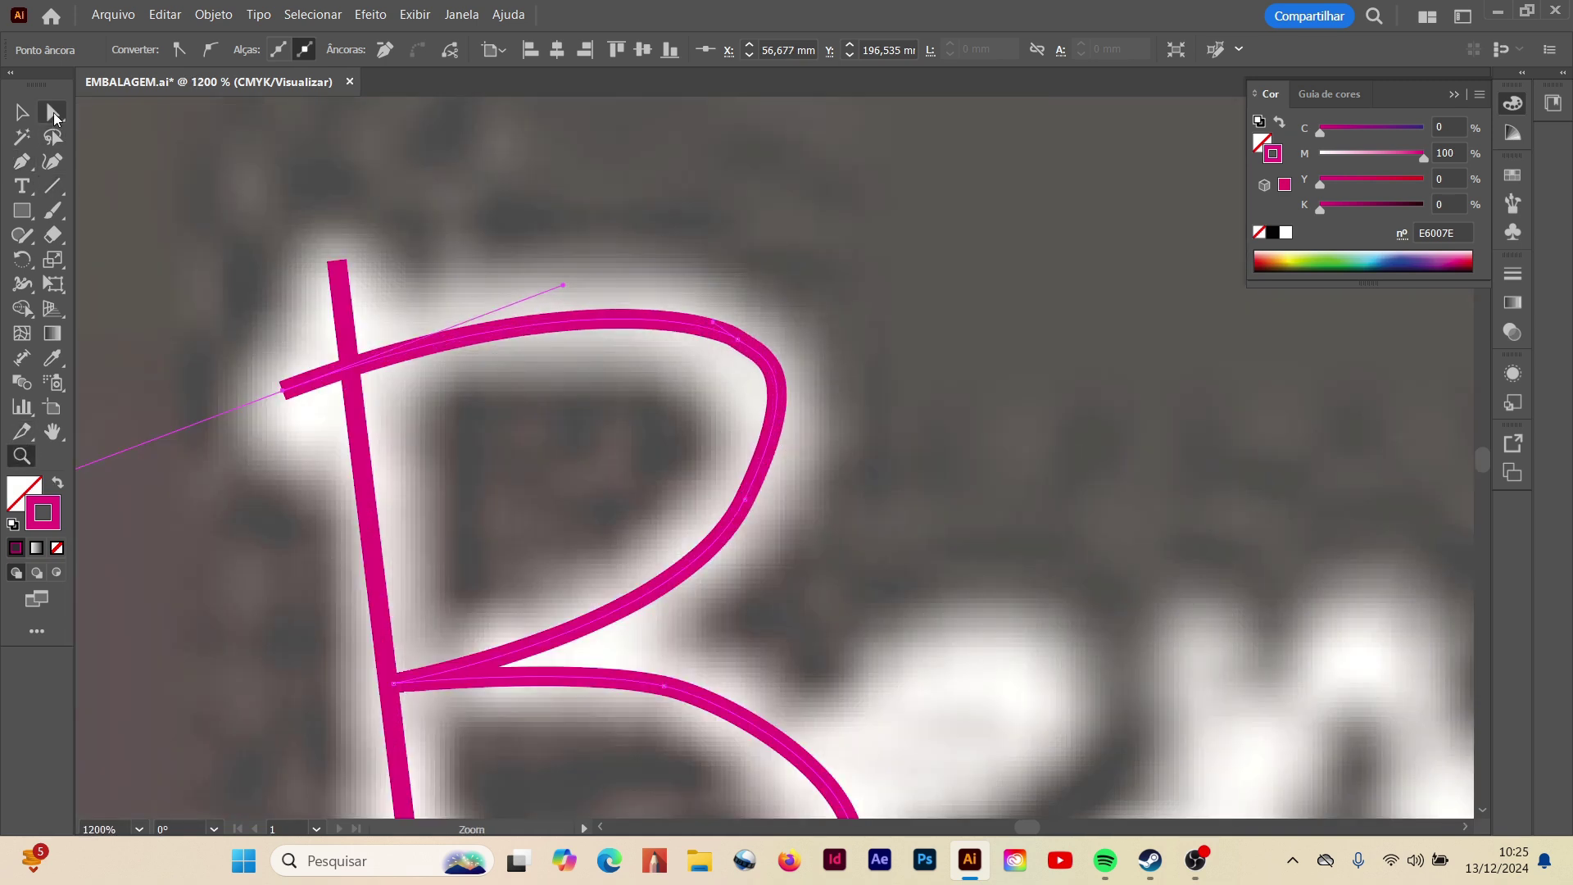
pyautogui.click(765, 357)
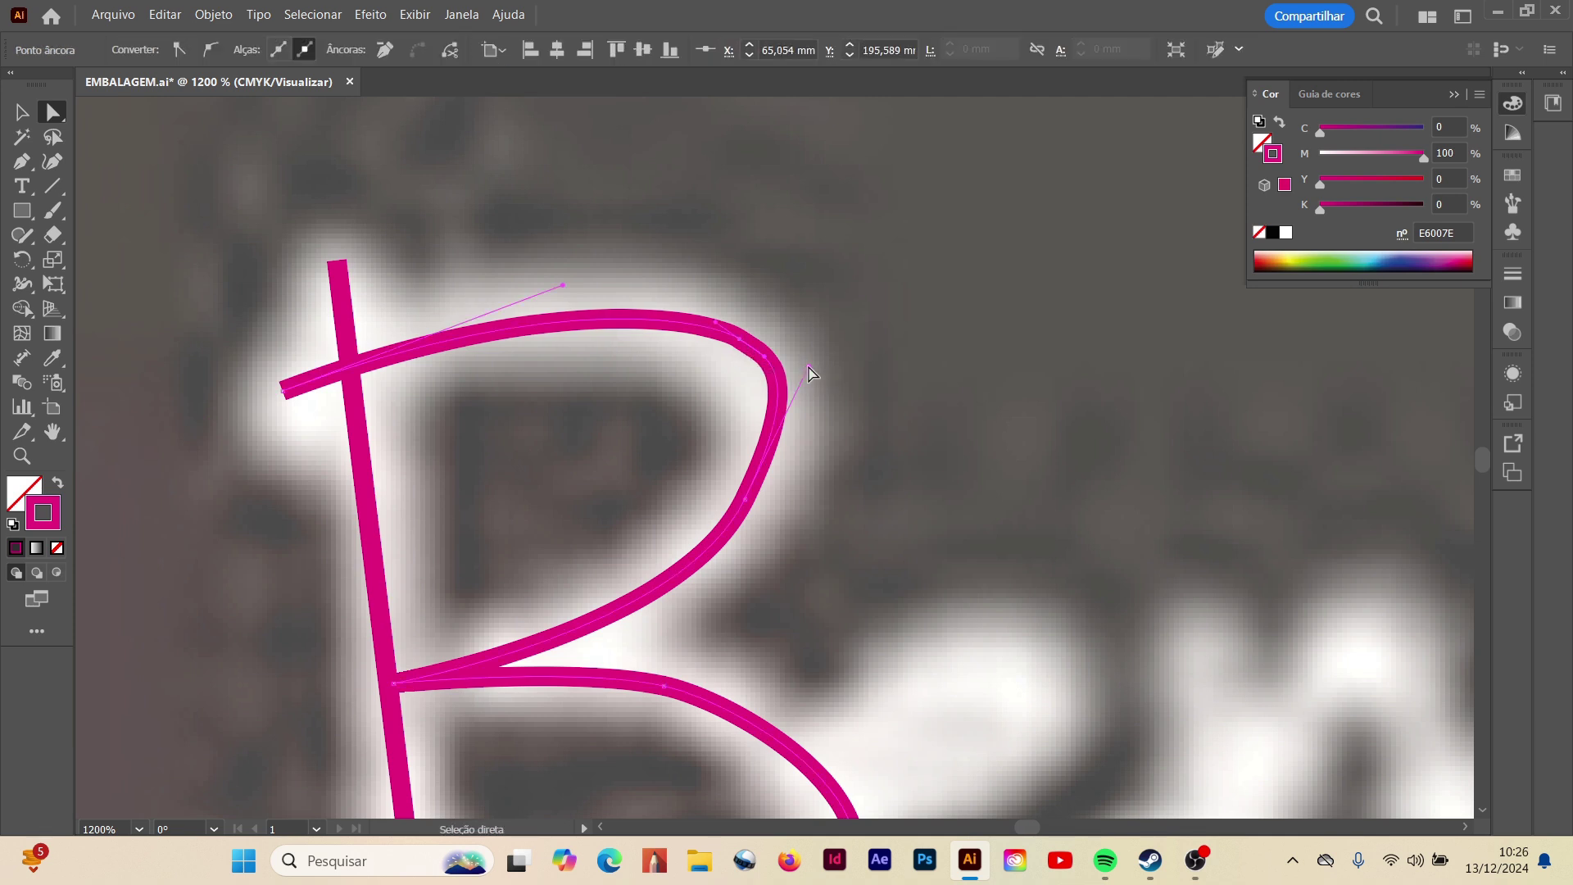
pyautogui.moveTo(809, 367); pyautogui.dragTo(786, 406)
pyautogui.click(904, 568)
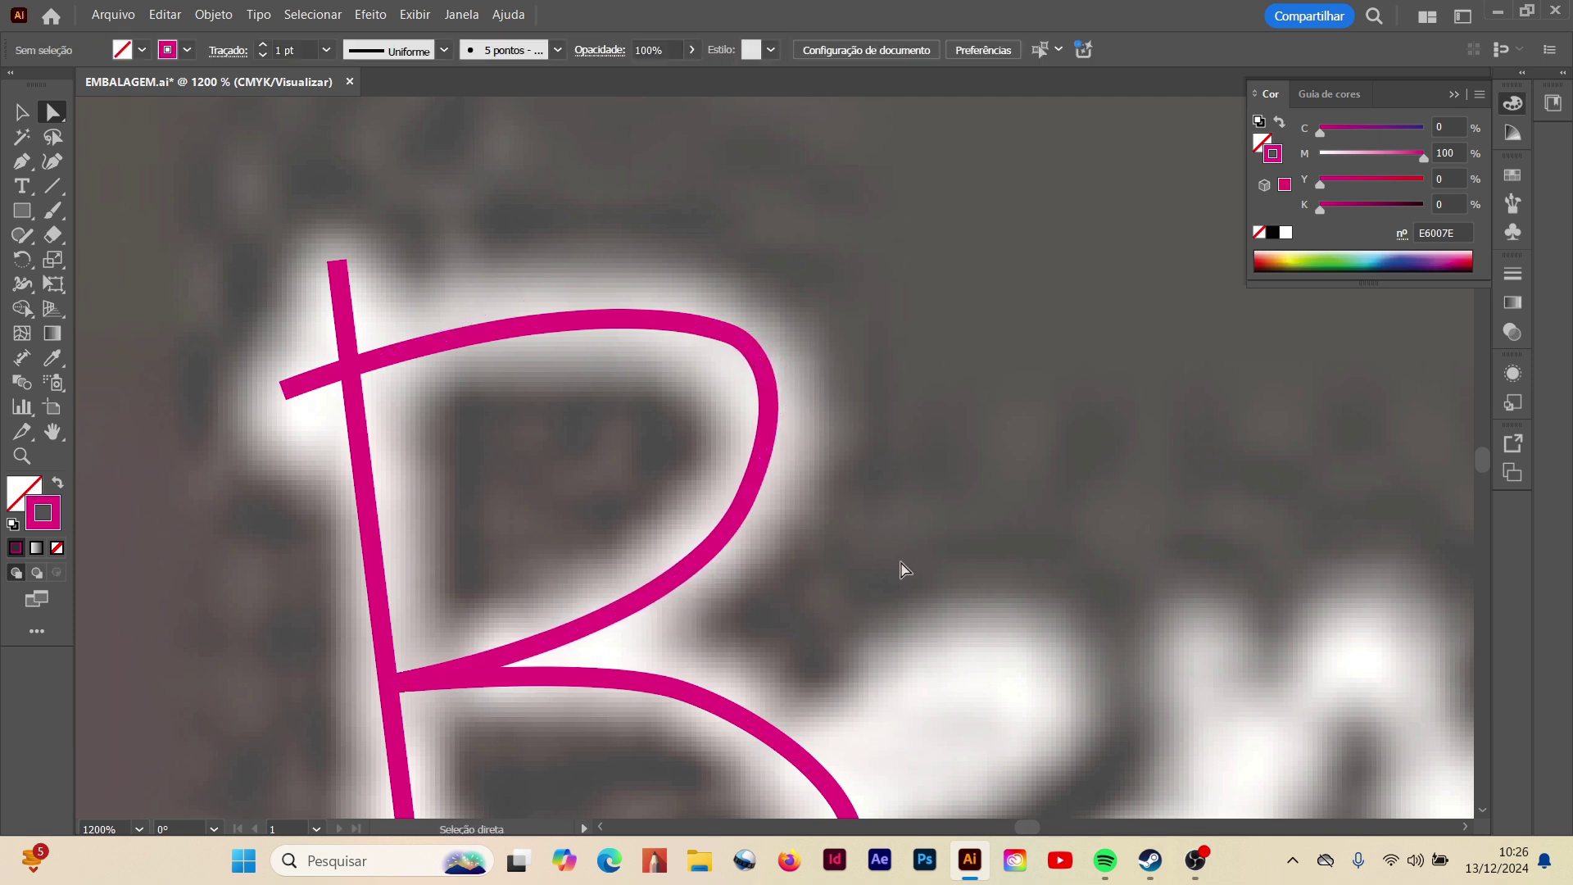
pyautogui.click(690, 327)
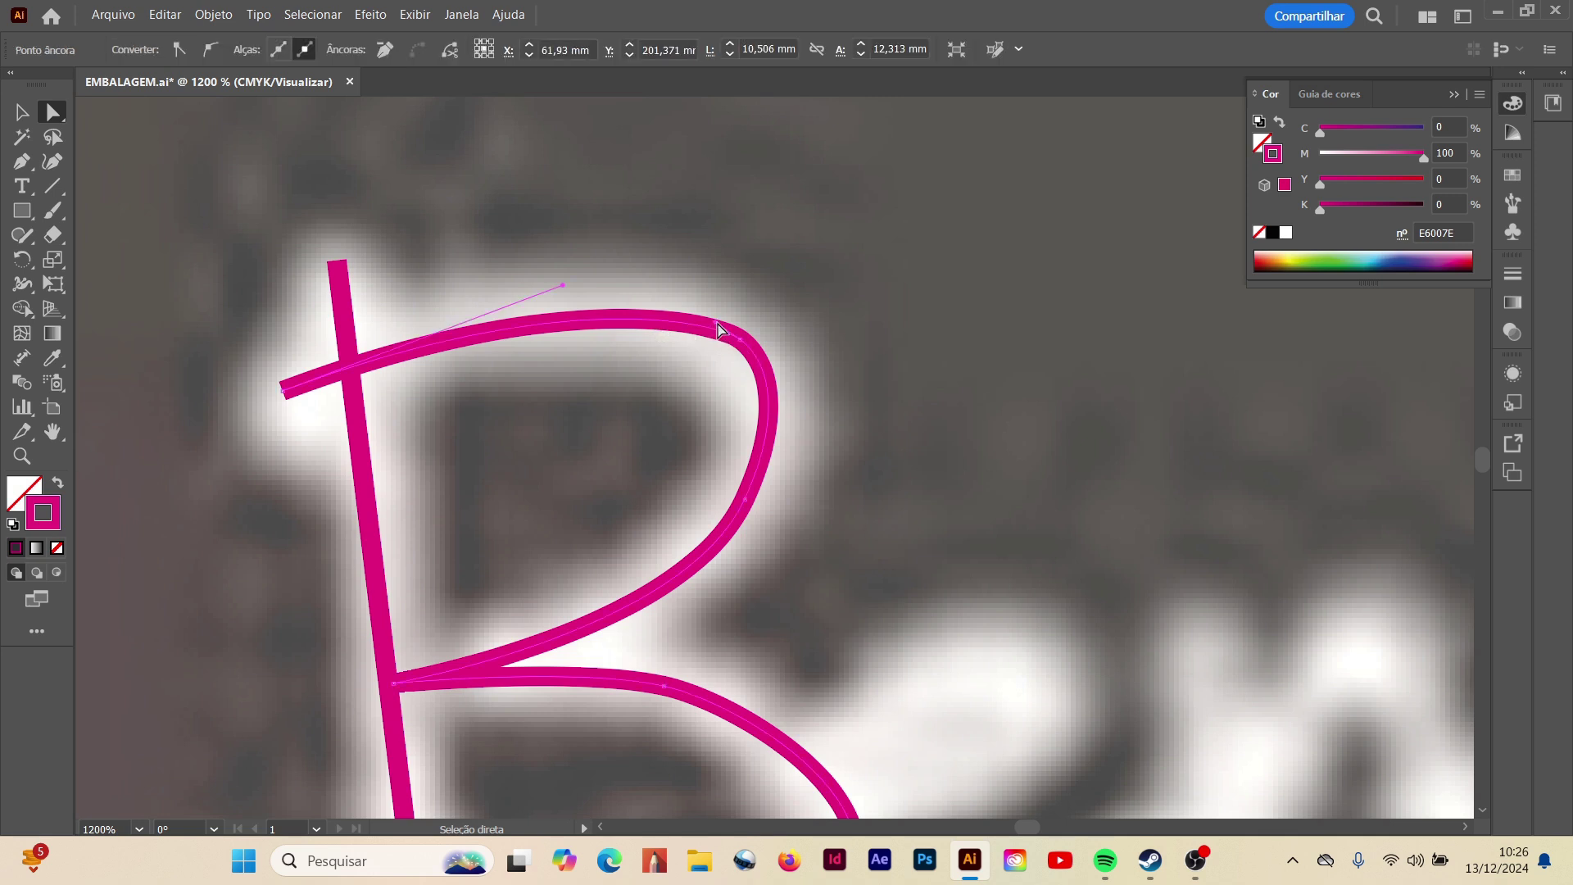
pyautogui.click(906, 372)
# - Give the stem and the curved path of the B round caps in the Stroke options
pyautogui.press('v')
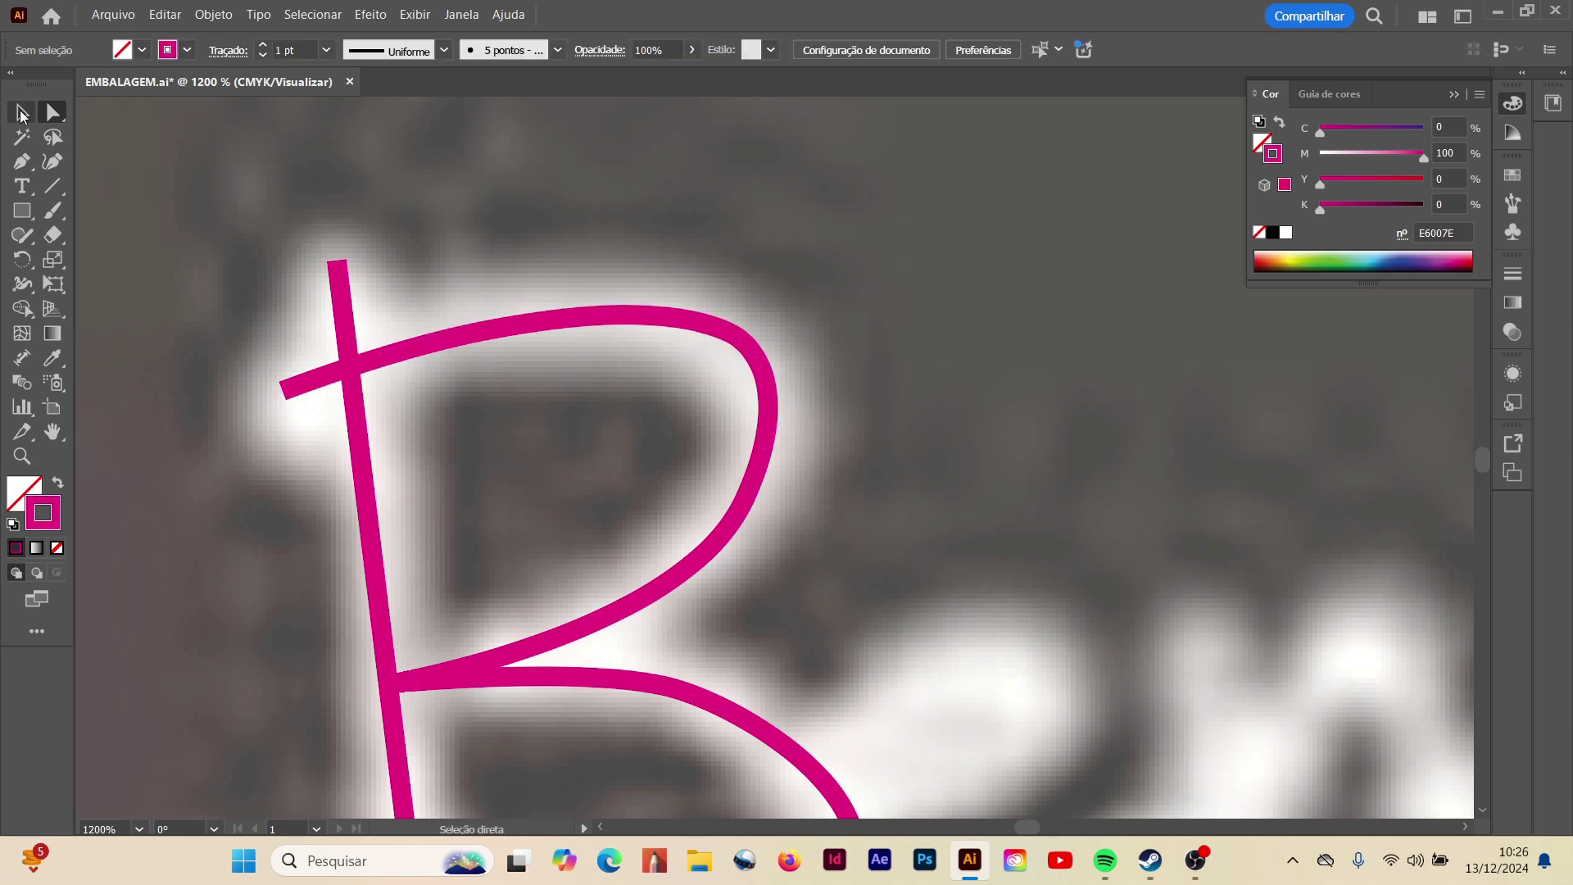
pyautogui.click(303, 391)
pyautogui.click(461, 15)
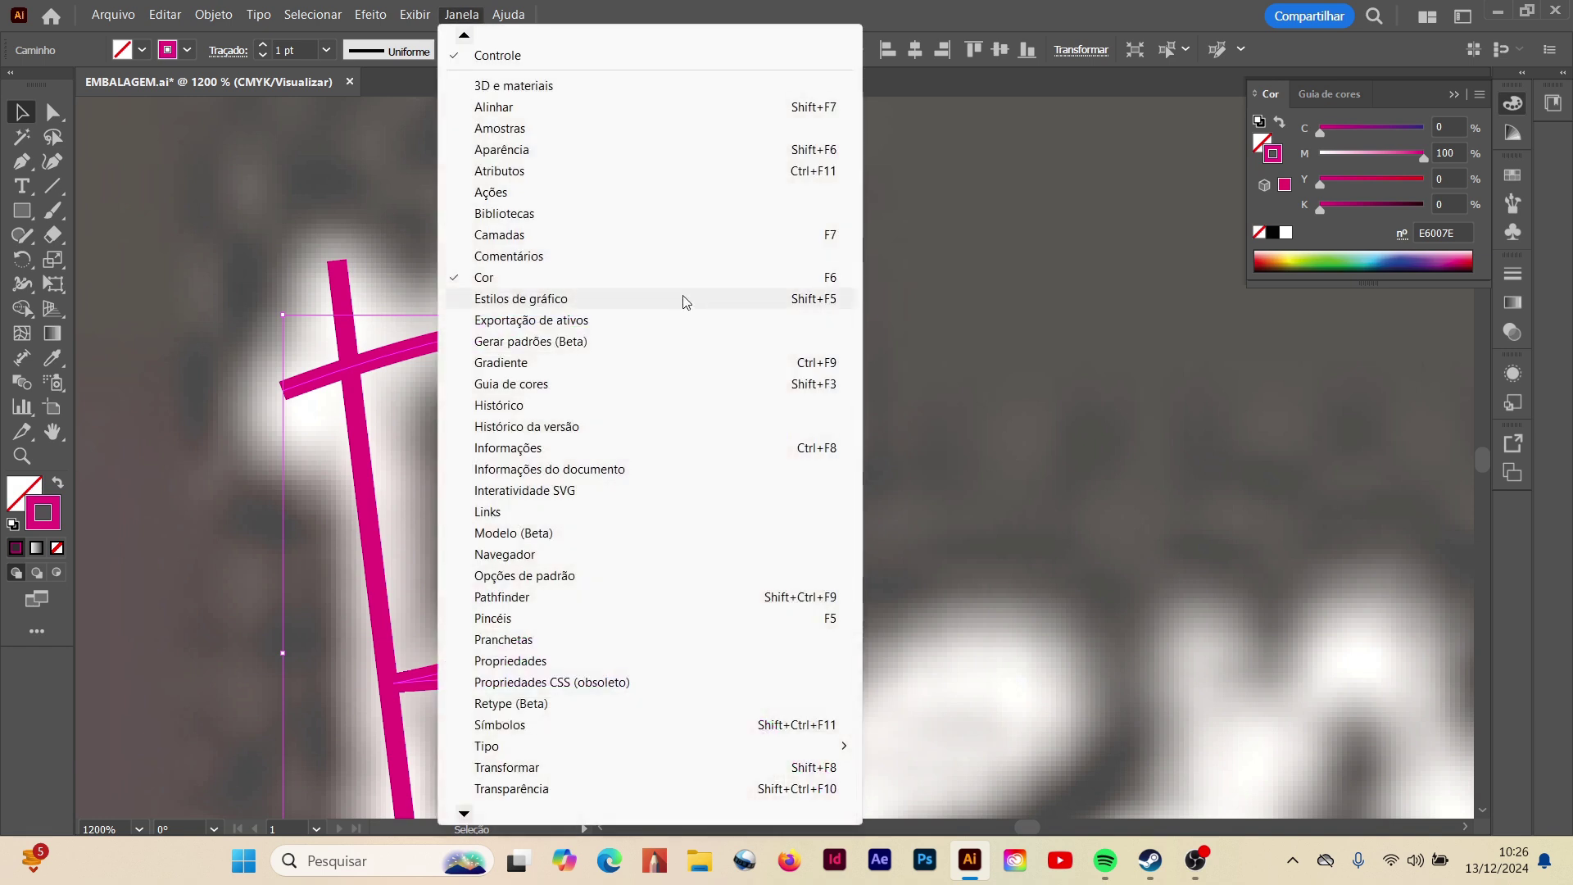
pyautogui.scroll(-4, 552, 762)
pyautogui.moveTo(472, 505)
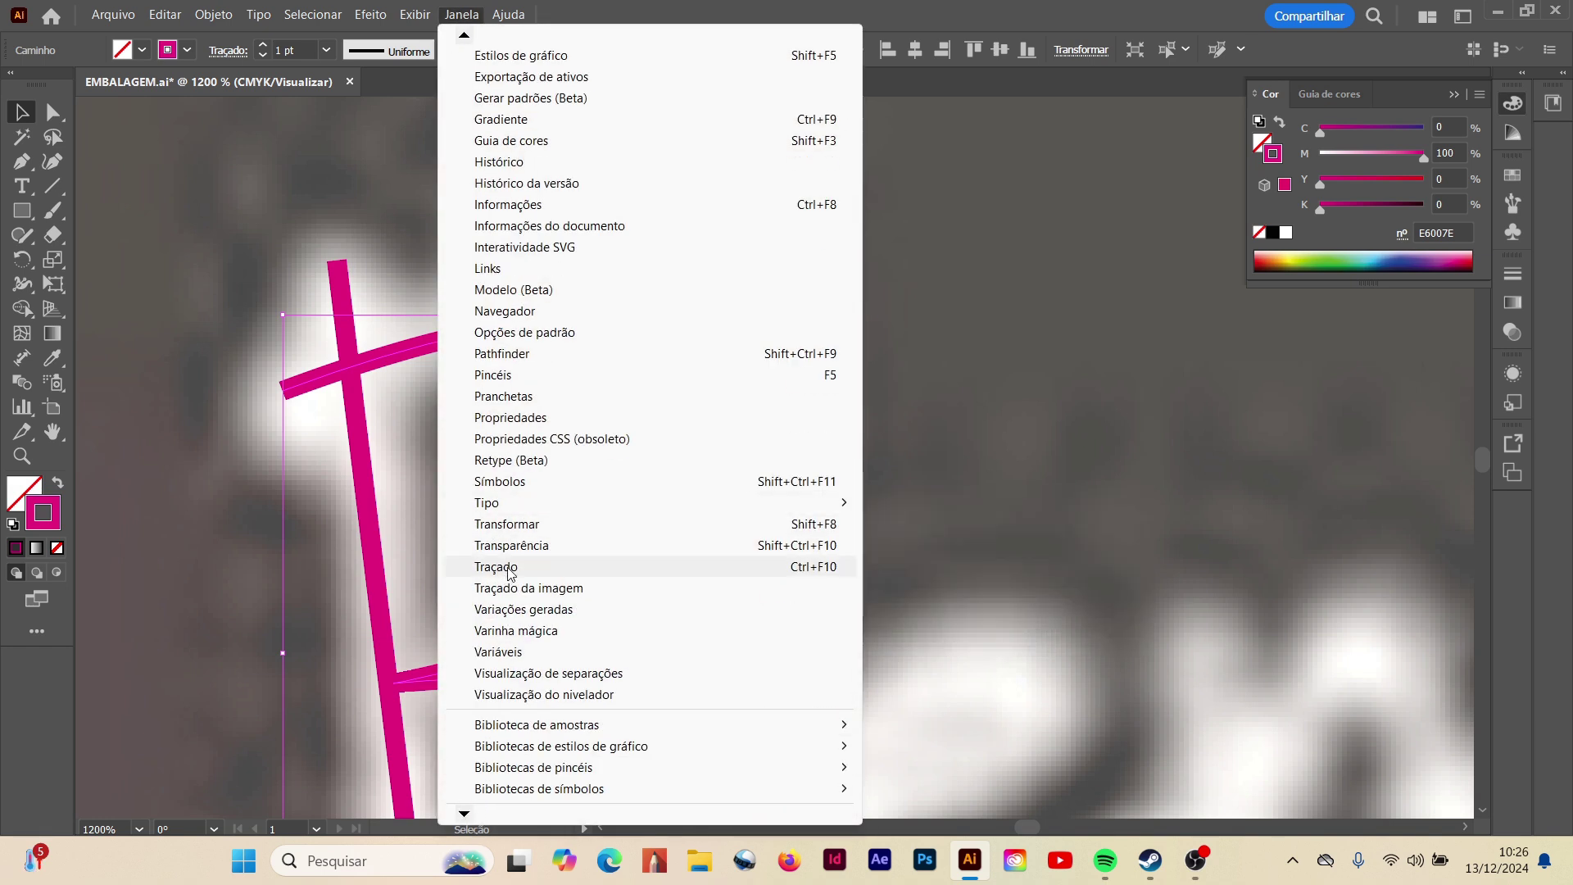
pyautogui.click(504, 567)
pyautogui.click(1479, 270)
pyautogui.click(1418, 270)
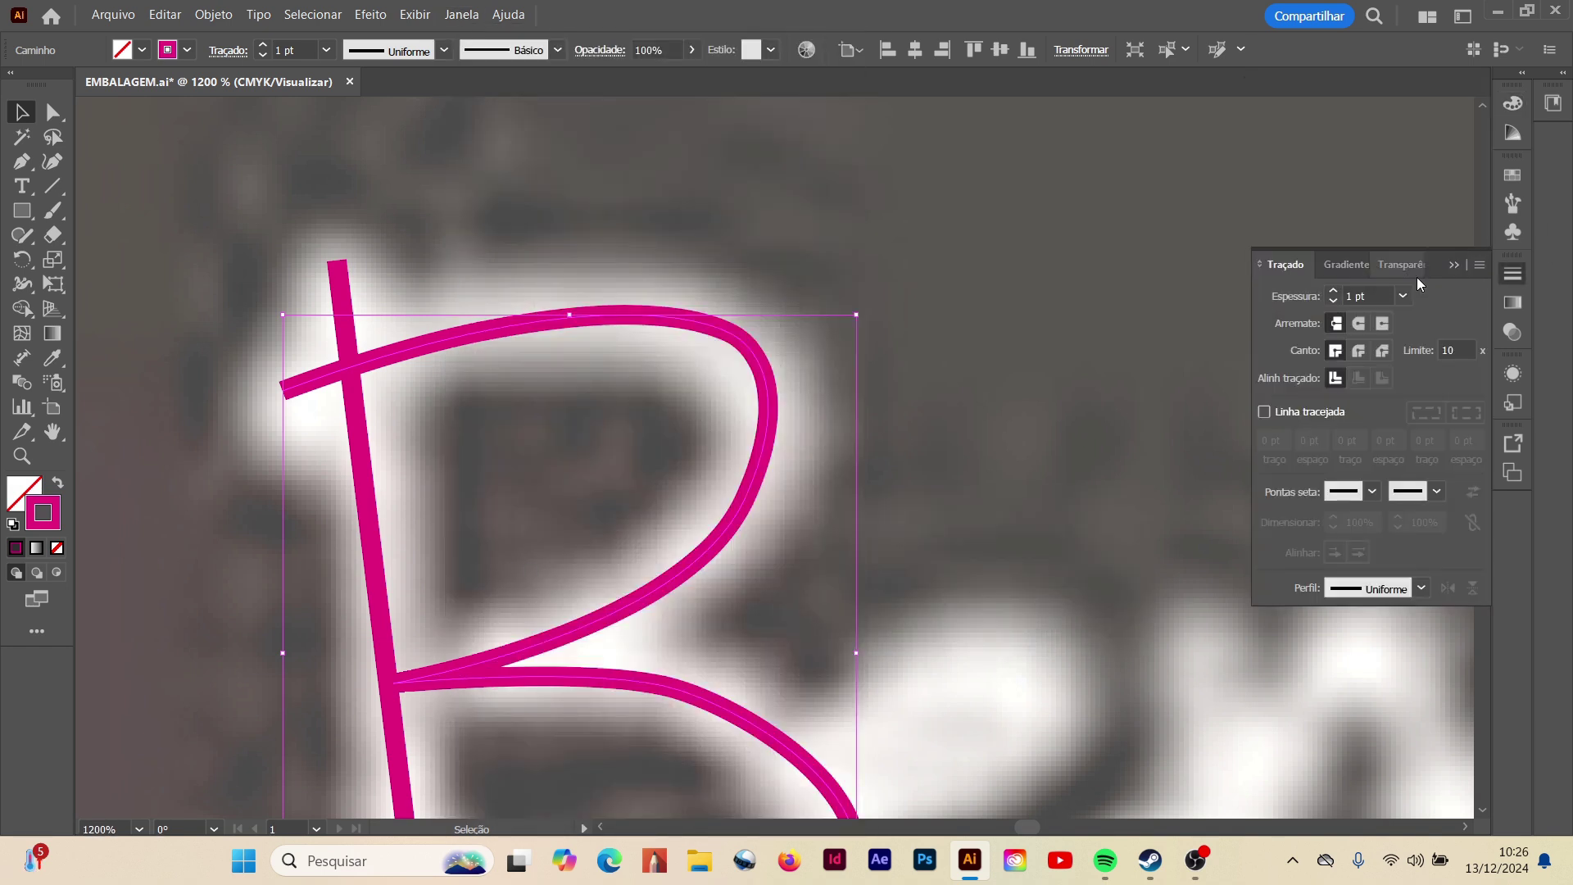
pyautogui.scroll(5, 443, 500)
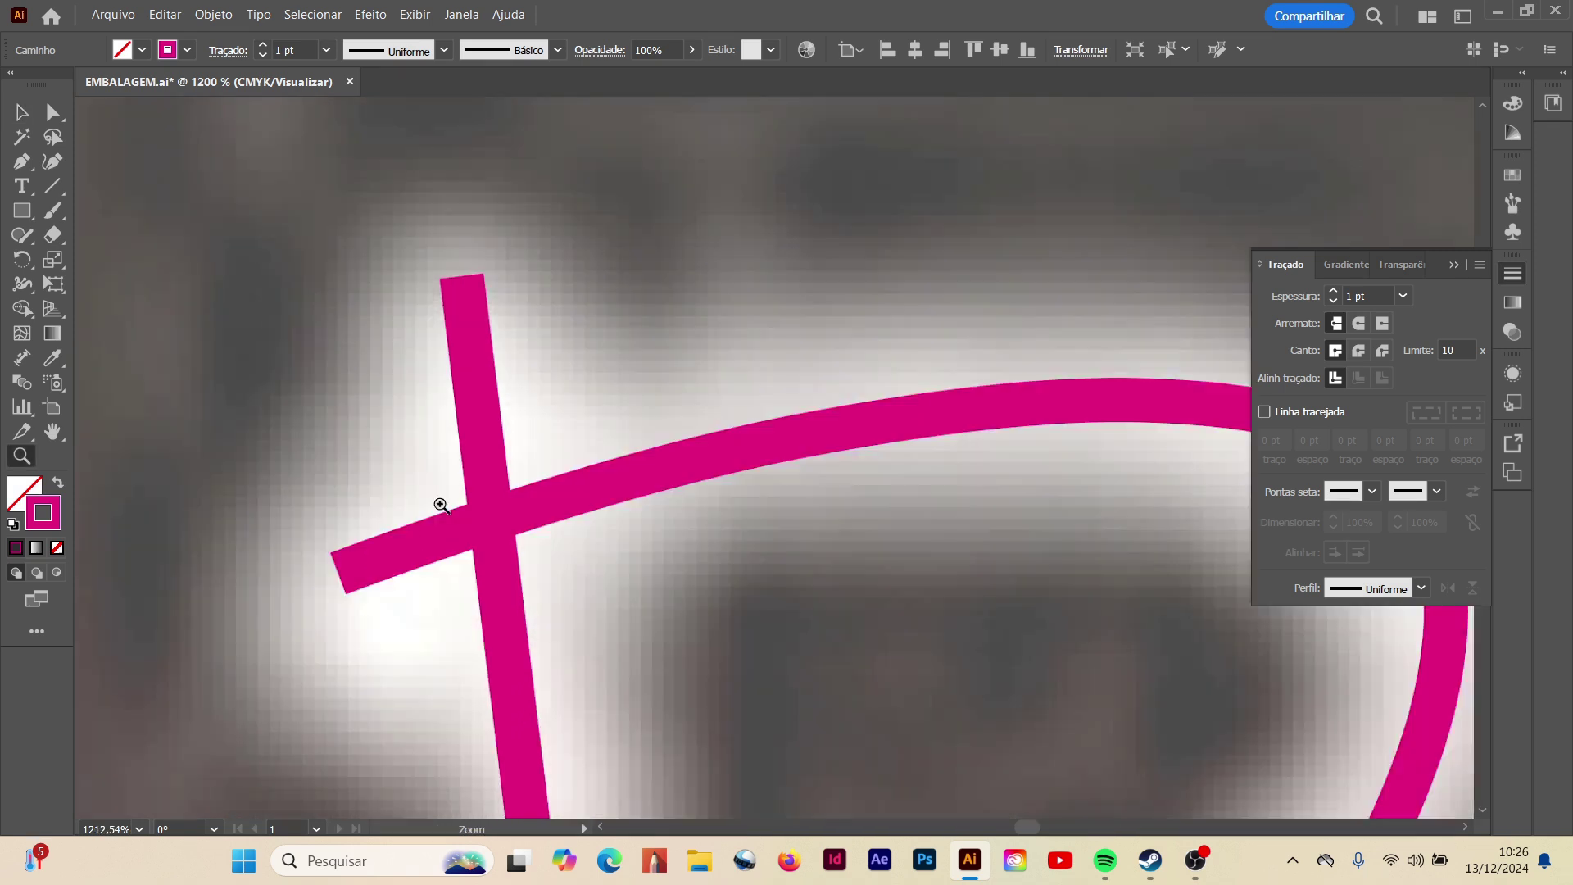
pyautogui.keyDown('shift'); pyautogui.click(513, 385); pyautogui.keyUp('shift')
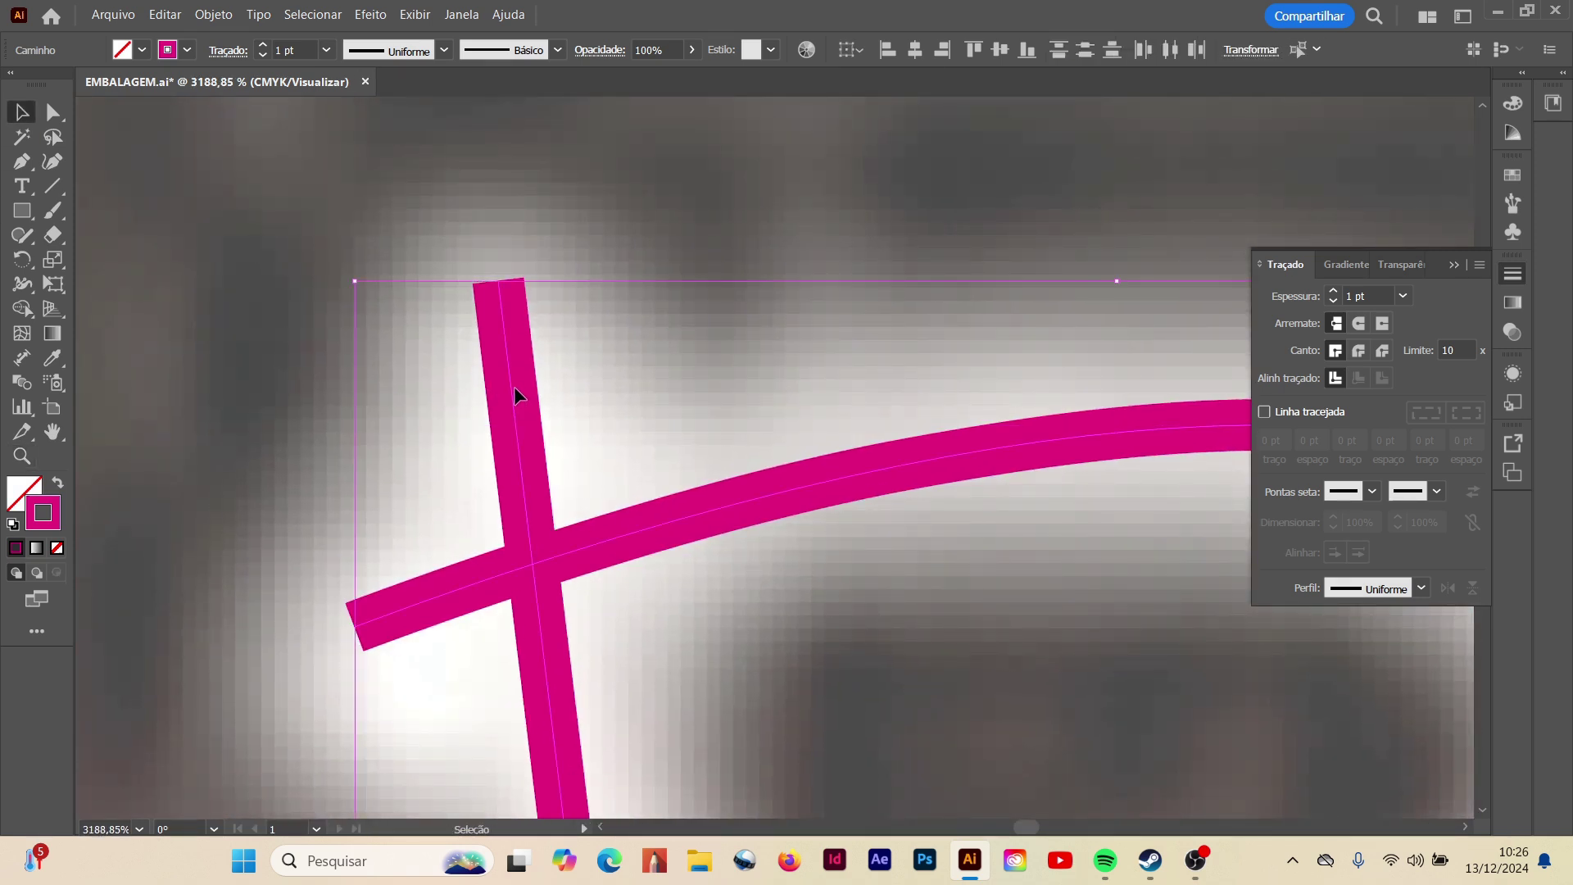
pyautogui.click(1357, 324)
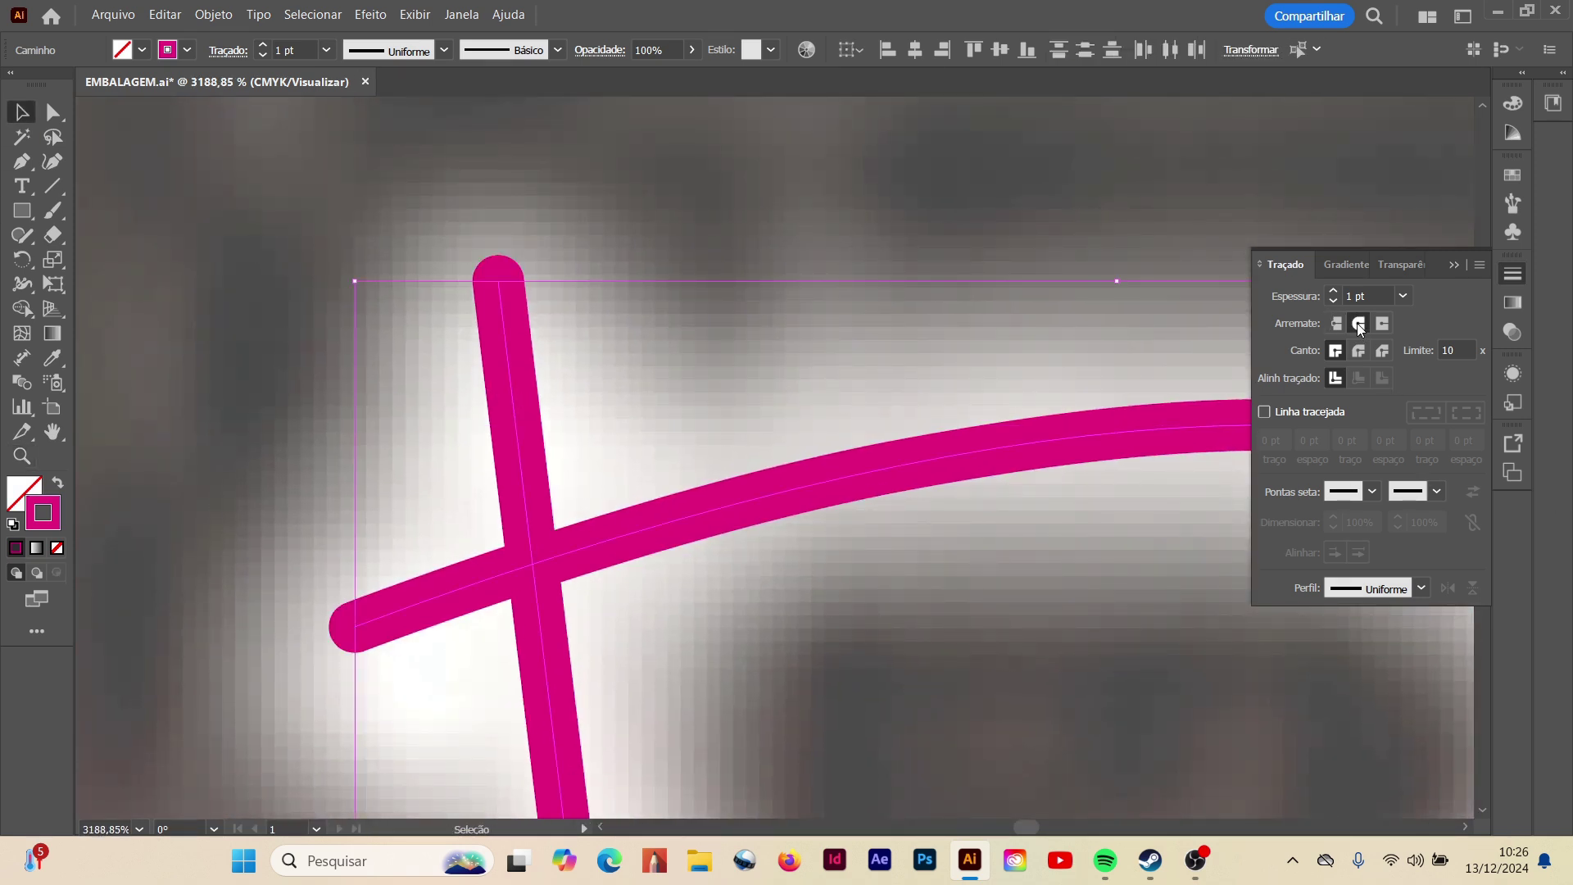
pyautogui.click(828, 241)
# - Reshape the top of the B's lower bowl by adjusting the direction handles of its upper anchor with Direct Selection
pyautogui.hotkey('ctrl', '-')
pyautogui.hotkey('ctrl', '-')
pyautogui.hotkey('ctrl', '-')
pyautogui.hotkey('ctrl', '-')
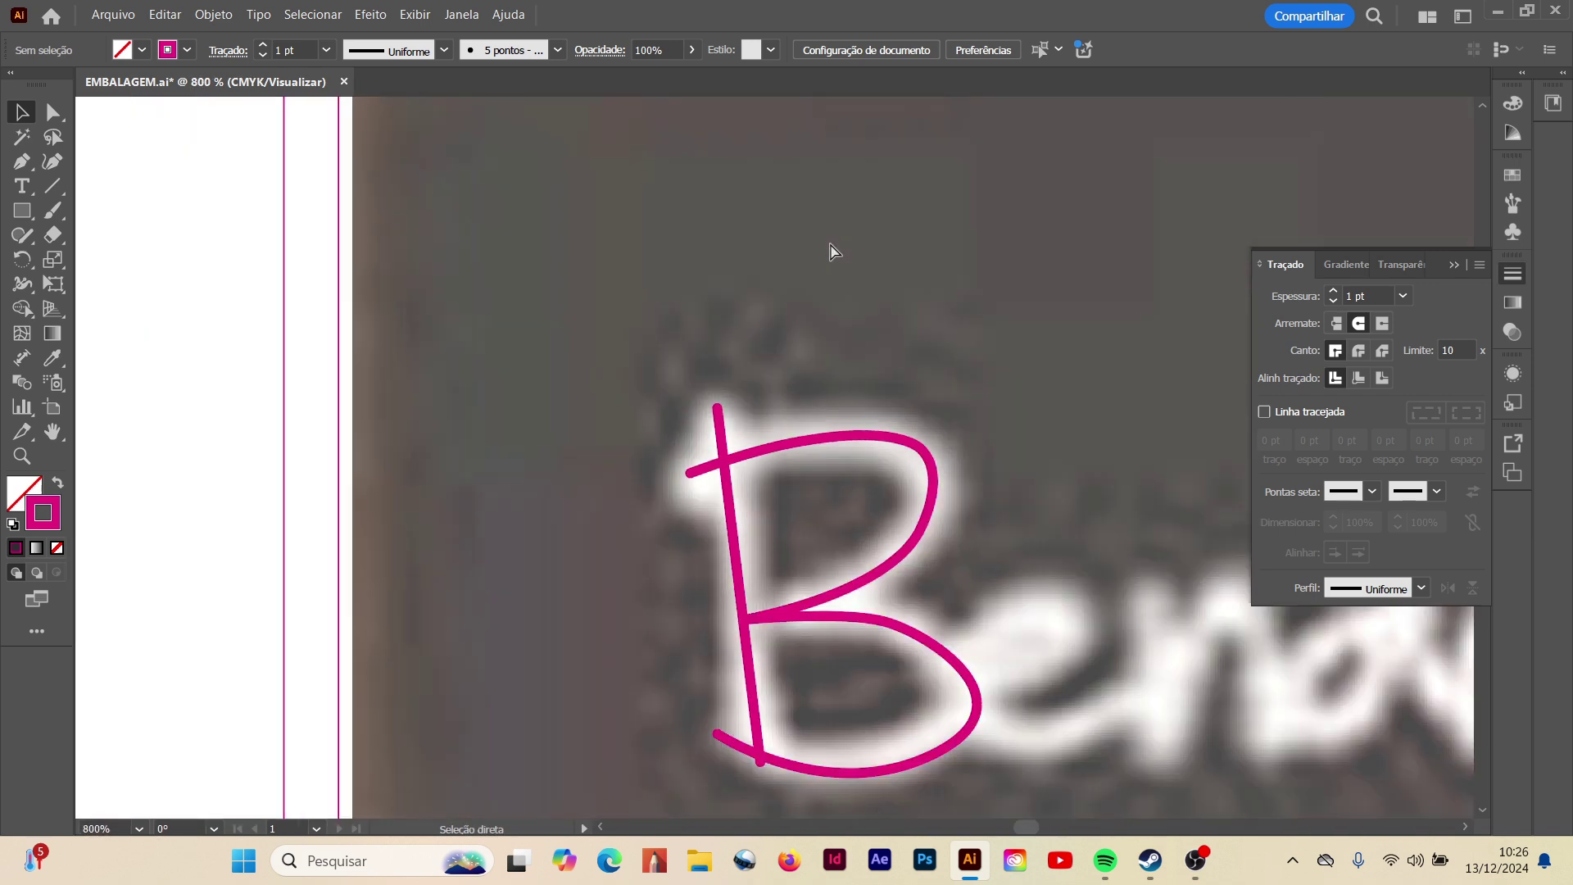
pyautogui.click(22, 455)
pyautogui.click(926, 770)
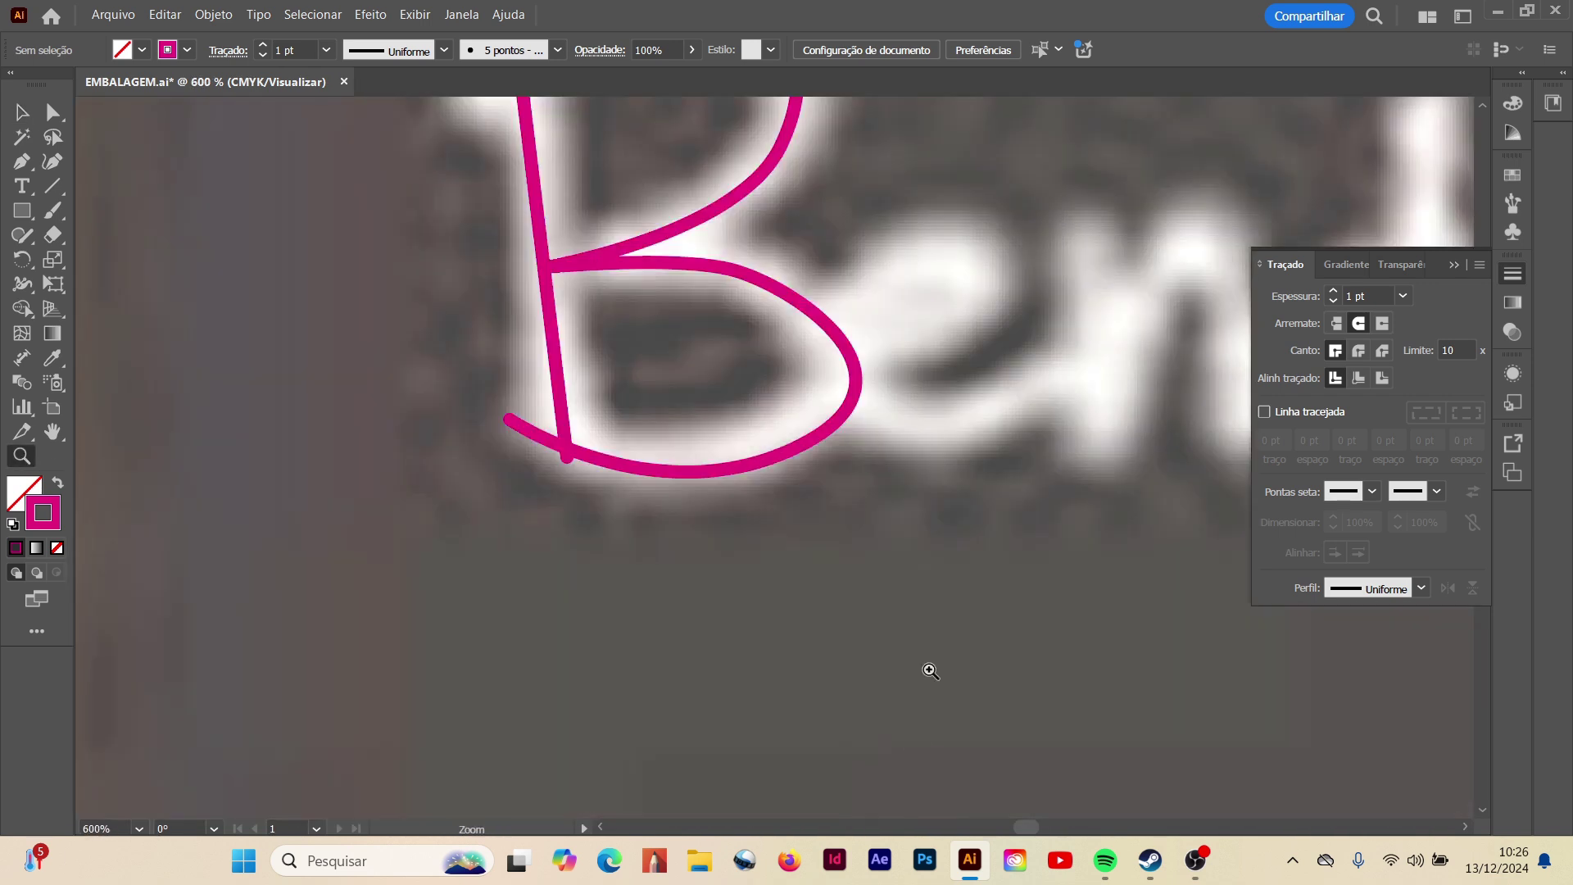
pyautogui.click(811, 246)
pyautogui.click(50, 116)
pyautogui.click(772, 619)
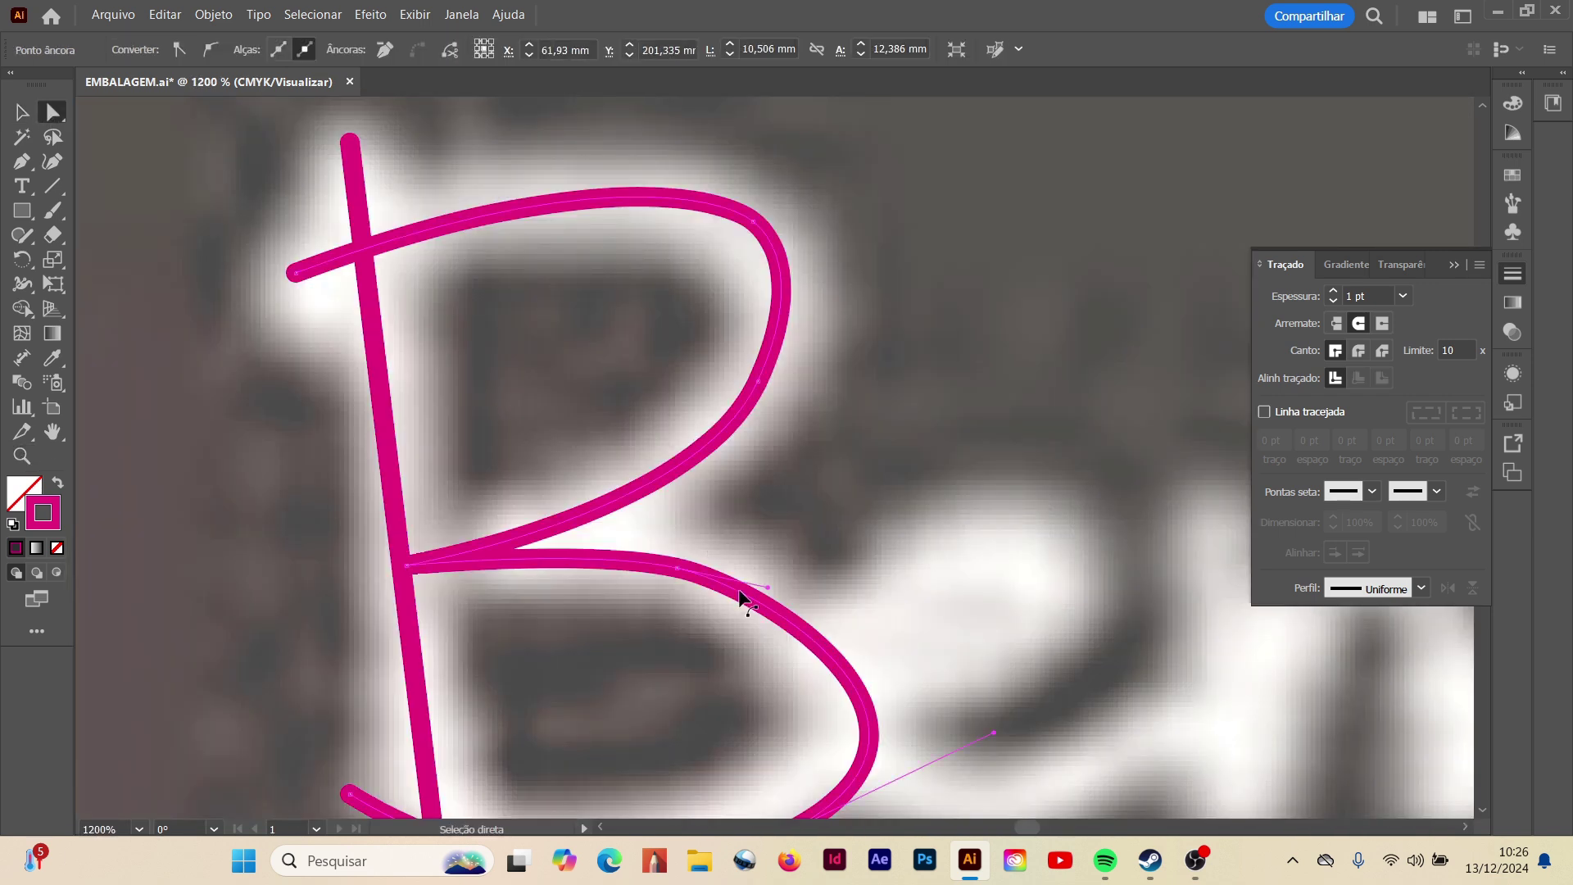
pyautogui.moveTo(769, 589); pyautogui.dragTo(784, 575)
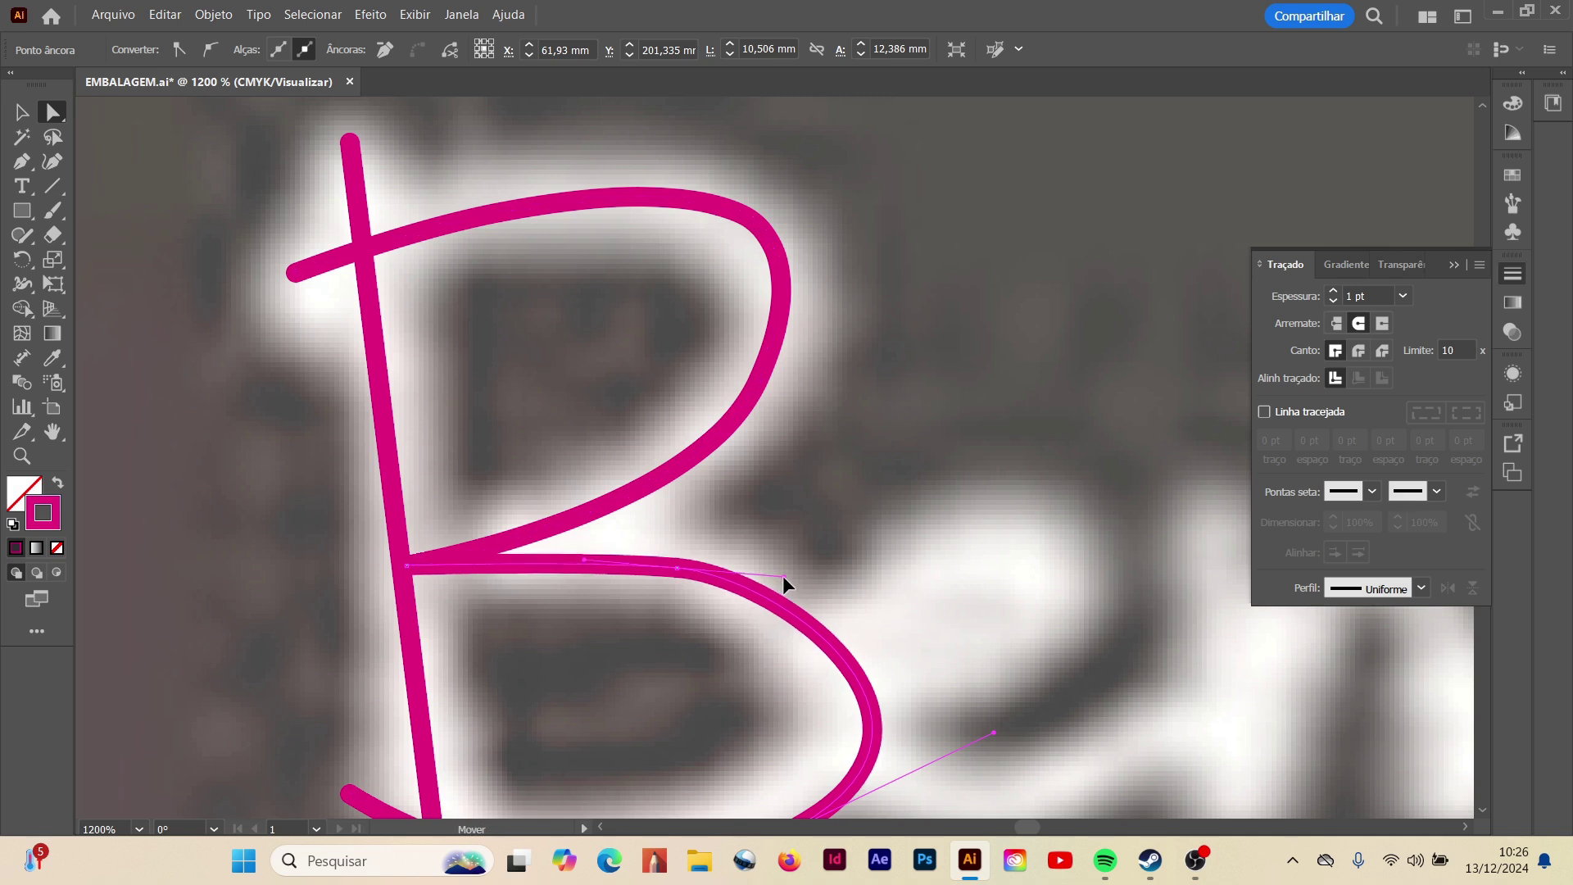
pyautogui.click(680, 569)
pyautogui.moveTo(588, 564); pyautogui.dragTo(538, 539)
# - Pull in the right side of the B's lower bowl by shortening its direction handle and refining the upper anchor's handle
pyautogui.click(926, 671)
pyautogui.click(874, 724)
pyautogui.click(962, 731)
pyautogui.click(874, 727)
pyautogui.moveTo(990, 733); pyautogui.dragTo(945, 739)
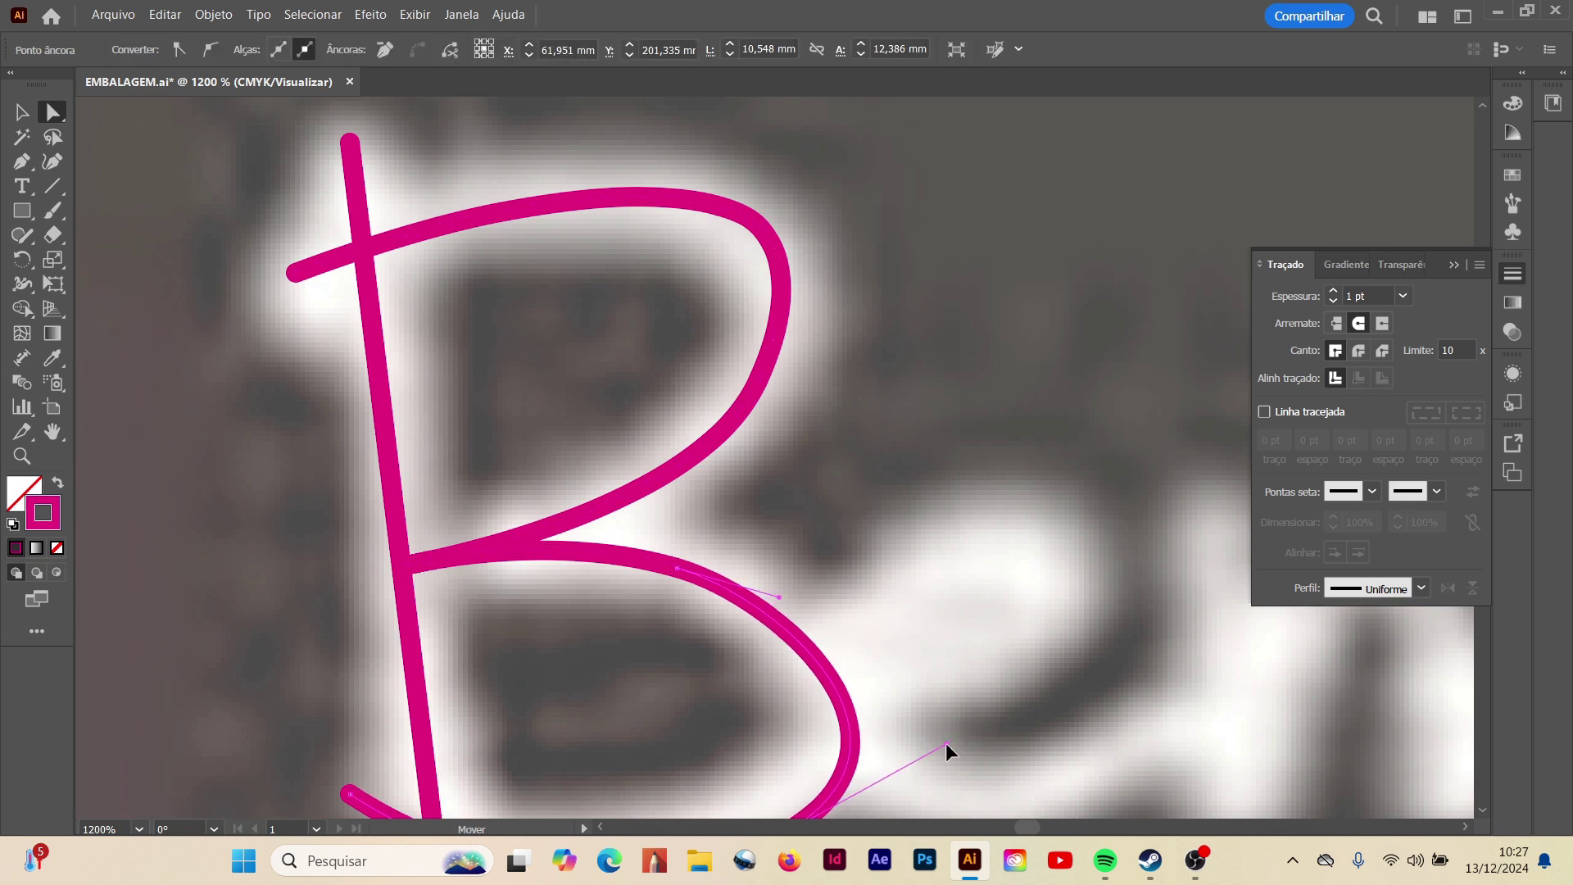
pyautogui.moveTo(780, 604); pyautogui.dragTo(780, 590)
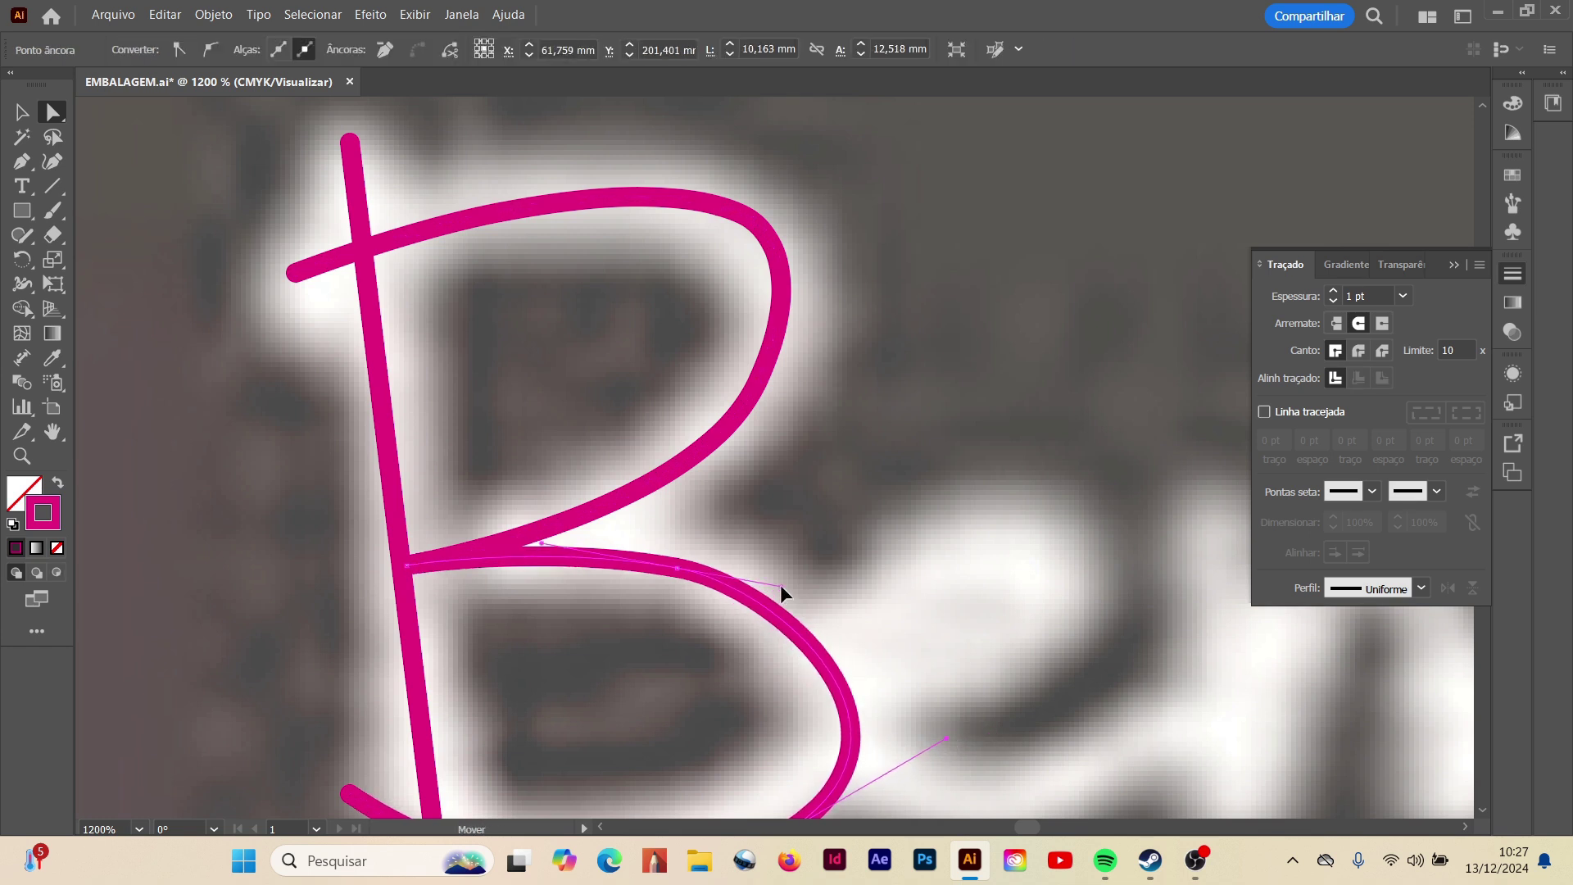
pyautogui.click(990, 537)
# - Refine the underside of the B's lower bowl by adjusting its lower-right anchor's handle and moving that anchor slightly upward
pyautogui.hotkey('ctrl', '-')
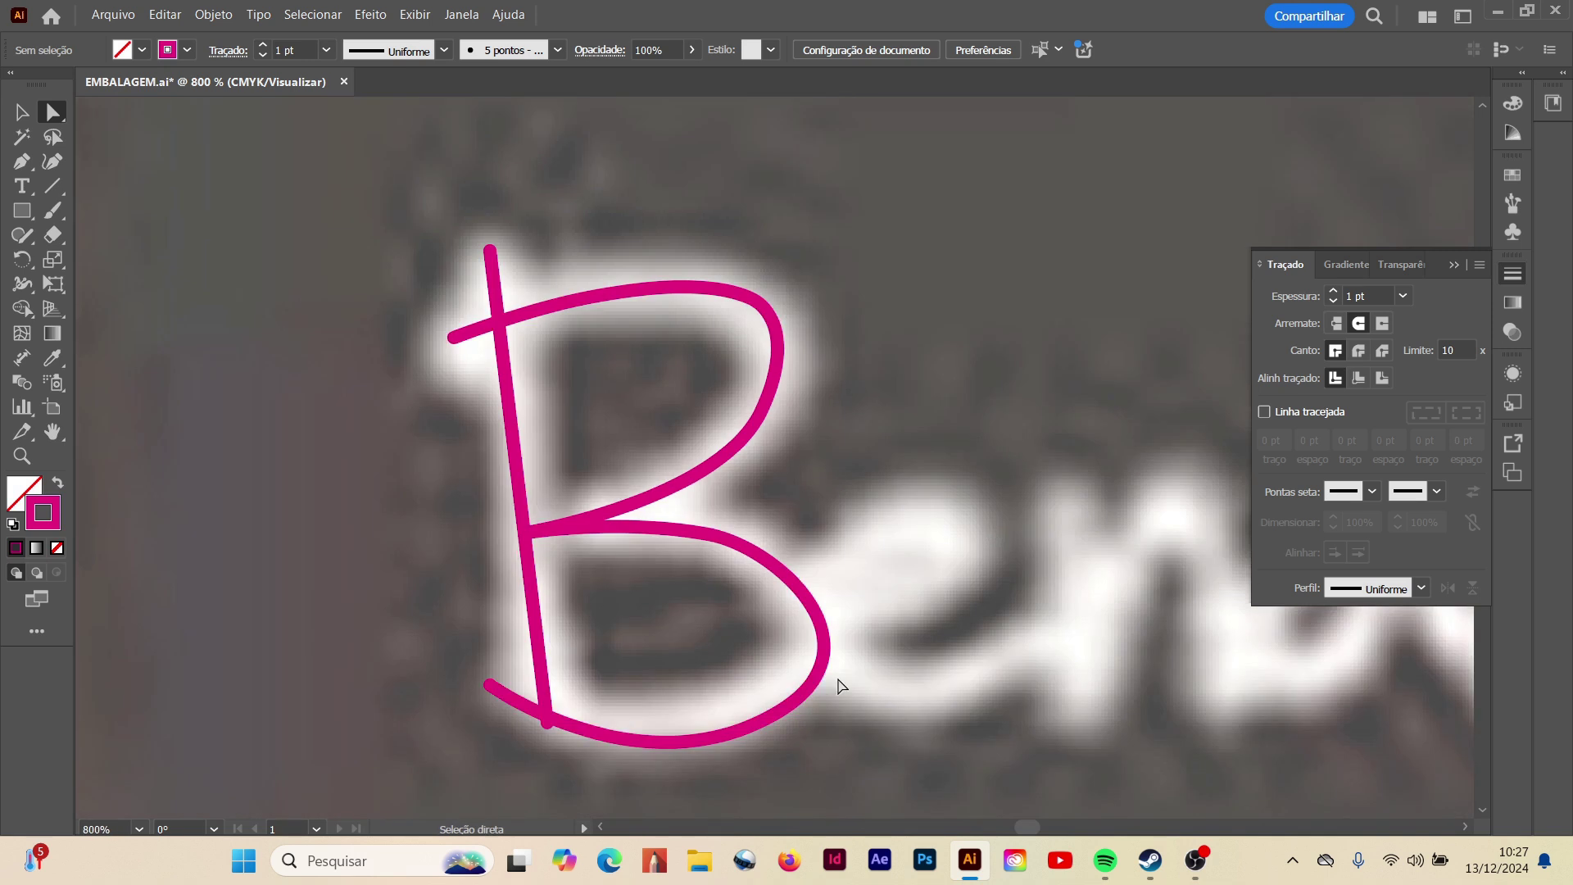
pyautogui.moveTo(693, 743); pyautogui.dragTo(655, 799)
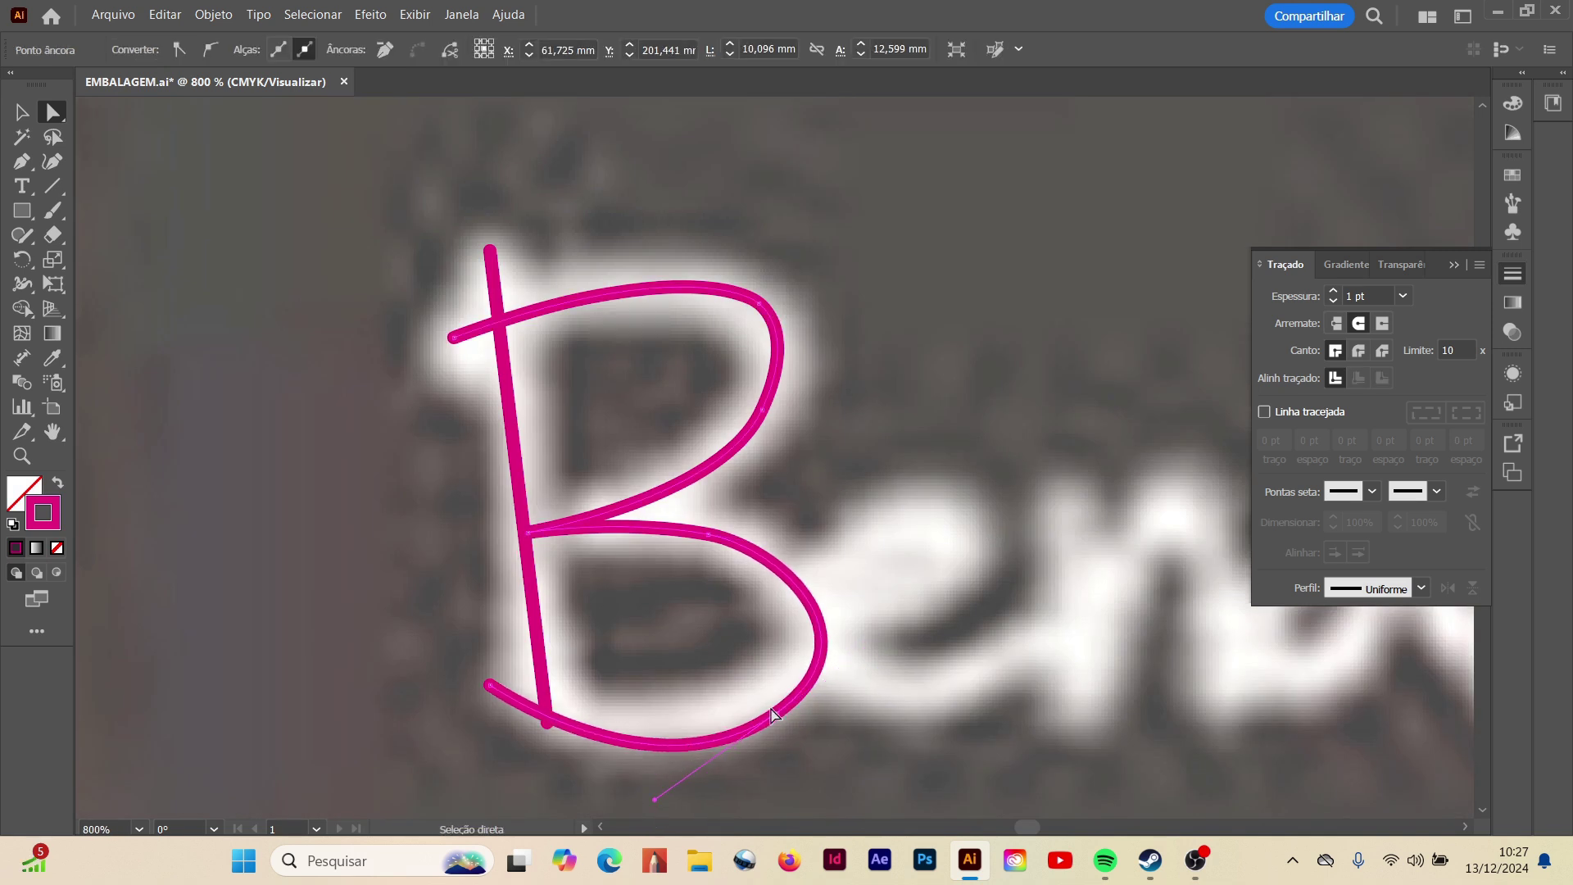
pyautogui.moveTo(776, 715); pyautogui.dragTo(776, 692)
pyautogui.click(758, 687)
# - Reshape the B's upper bowl by repositioning its right-side anchor, adjusting its handle and nudging the shoulder anchor
pyautogui.moveTo(767, 406); pyautogui.dragTo(747, 425)
pyautogui.moveTo(777, 358); pyautogui.dragTo(784, 363)
pyautogui.click(357, 502)
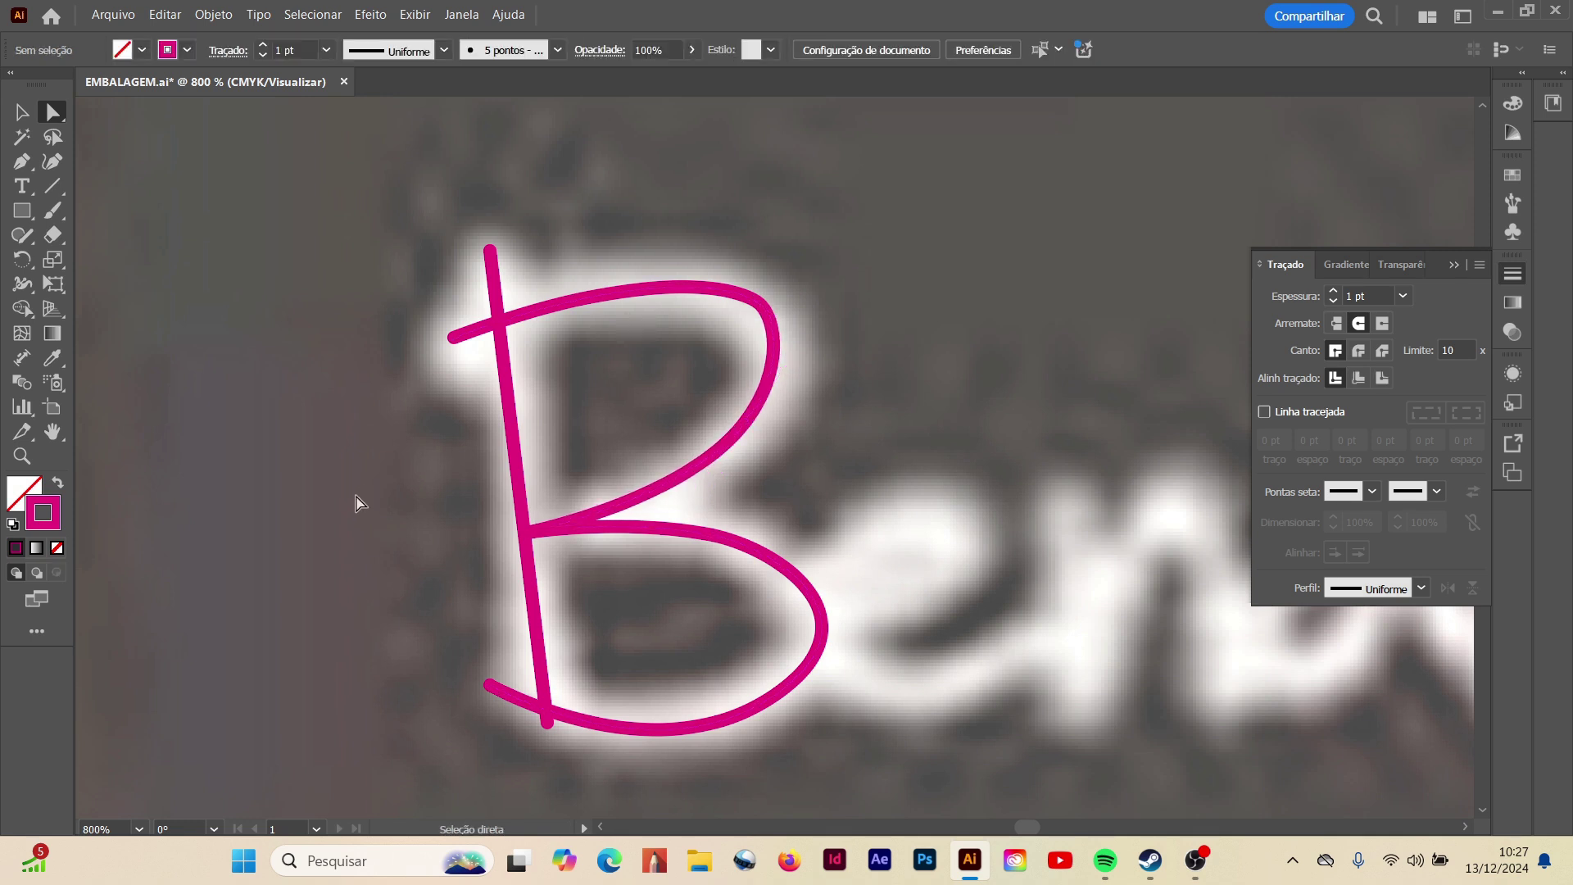
pyautogui.moveTo(765, 305); pyautogui.dragTo(768, 299)
pyautogui.click(359, 457)
# - Set the stroke weight of both B paths to 3 pt
pyautogui.press('v')
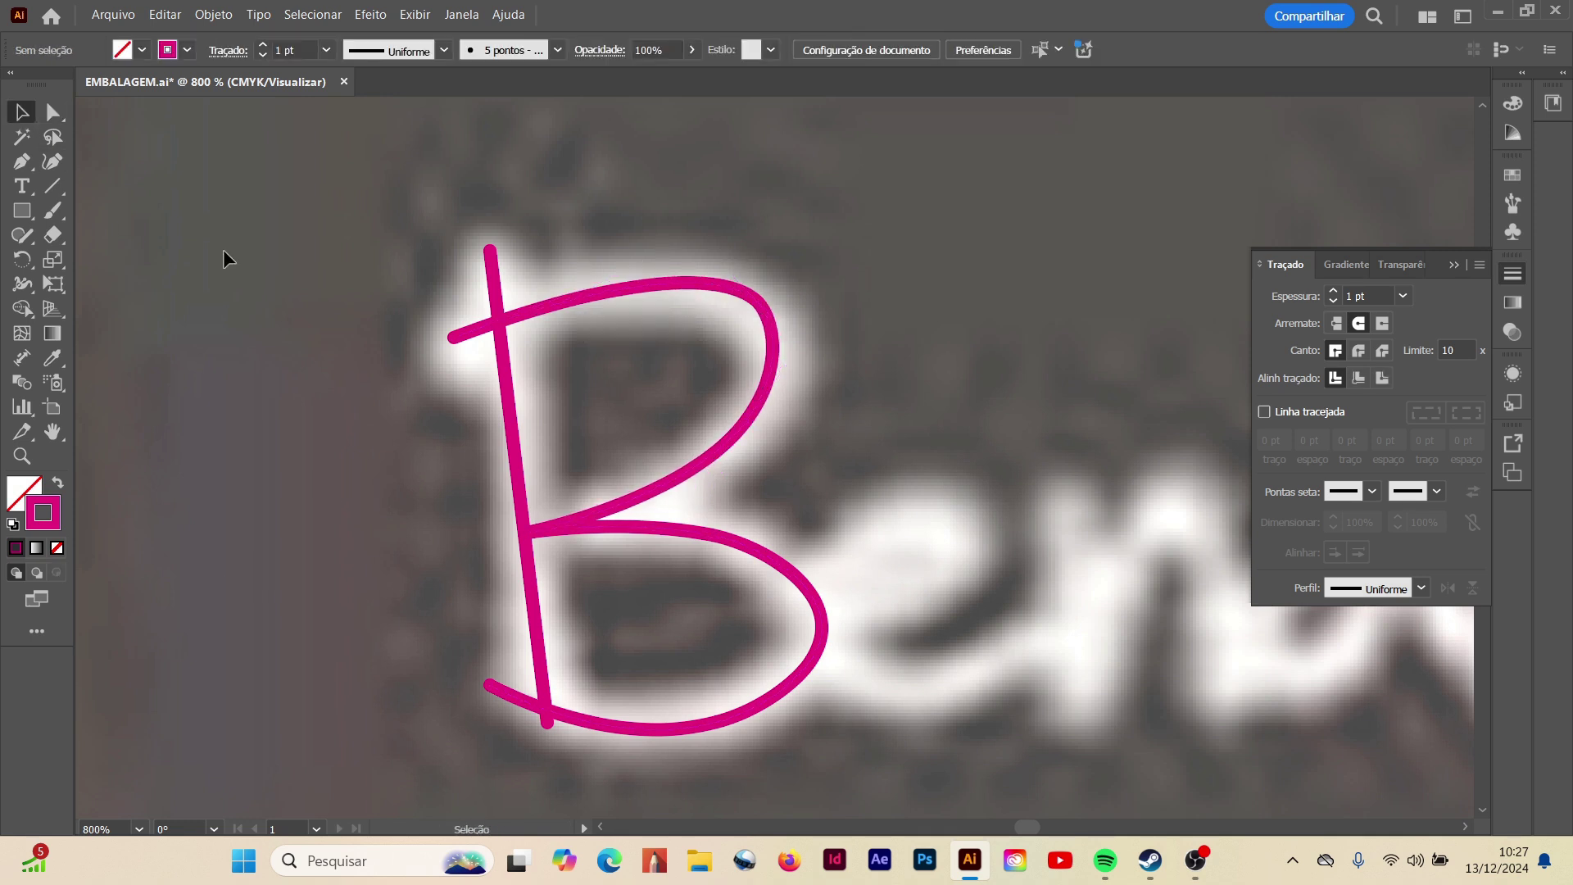
pyautogui.click(653, 520)
pyautogui.click(327, 50)
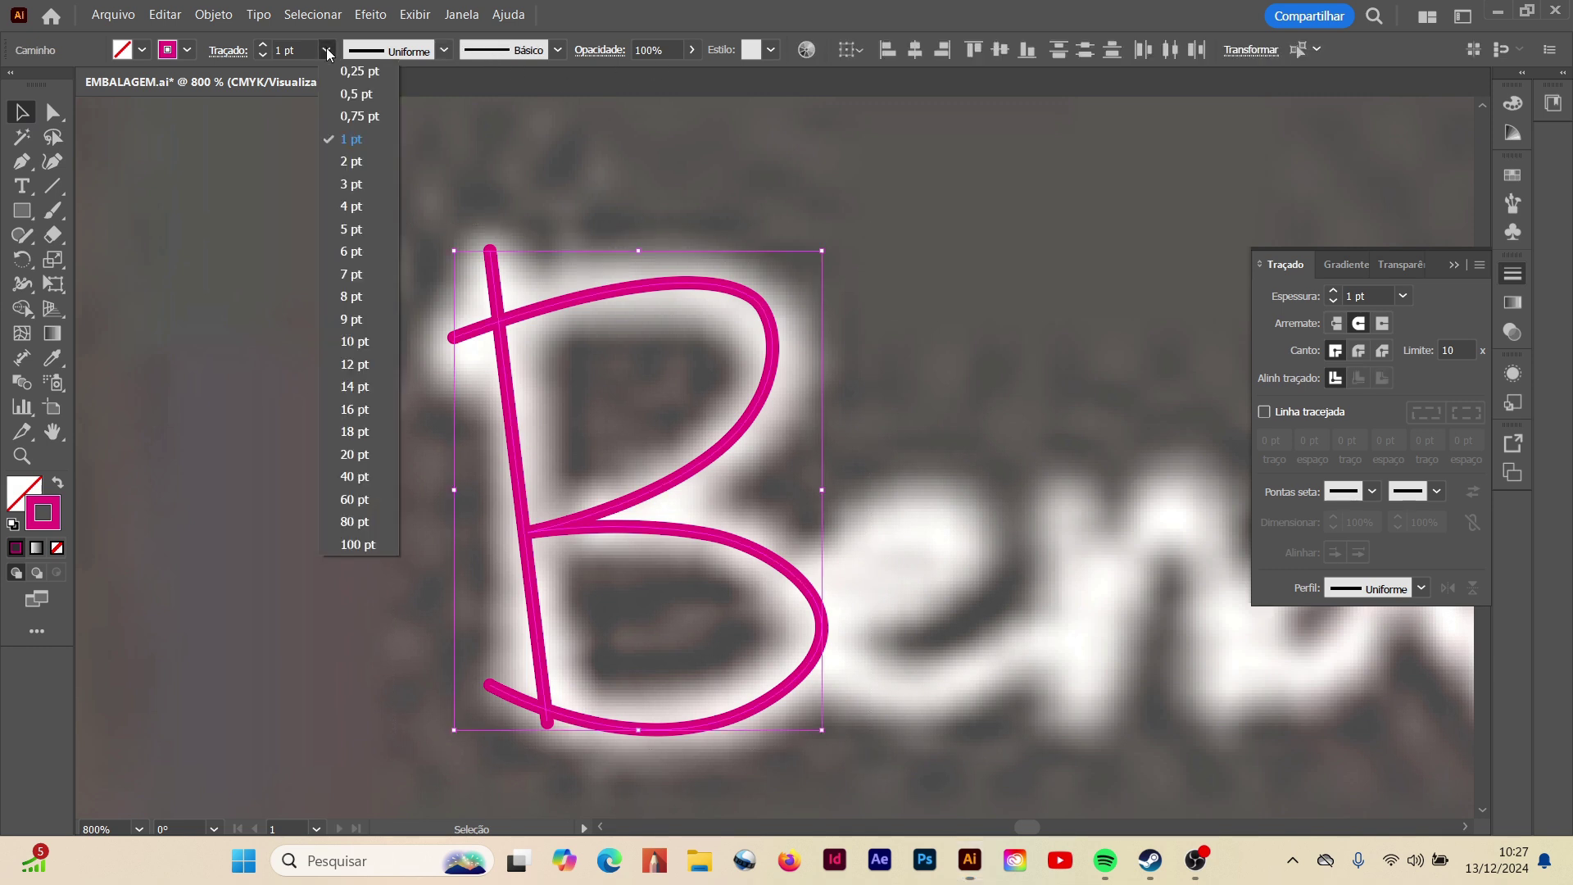
pyautogui.click(351, 206)
pyautogui.click(326, 50)
pyautogui.click(342, 185)
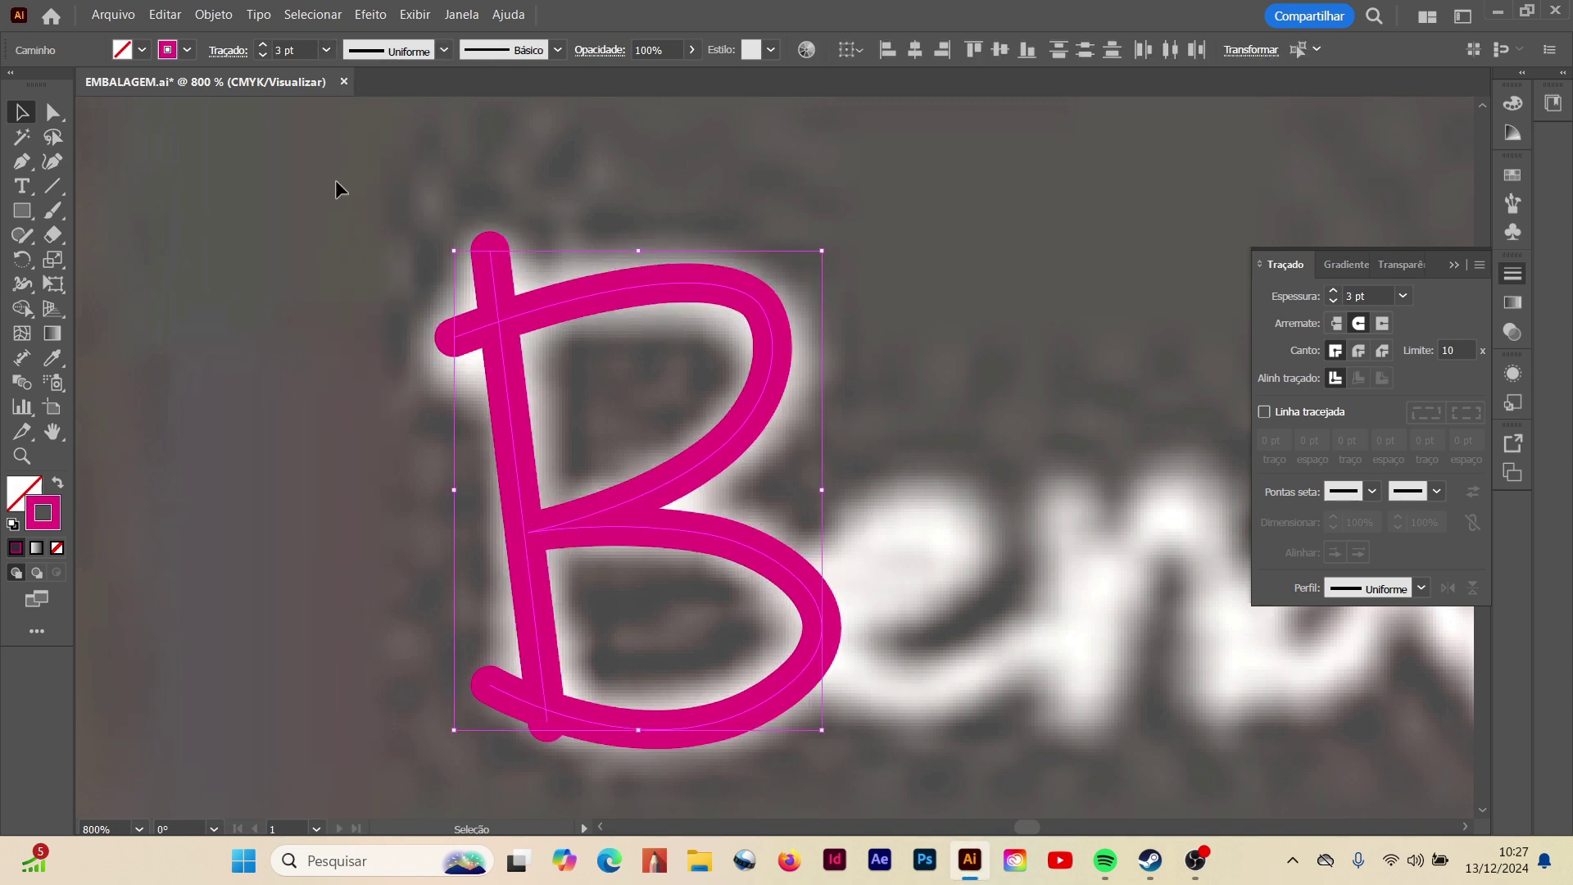
pyautogui.click(305, 475)
# - Trace the letter e beside the B with the Pen tool as one curved path, from its crossbar around the loop to the tail
pyautogui.hotkey('ctrl', '-')
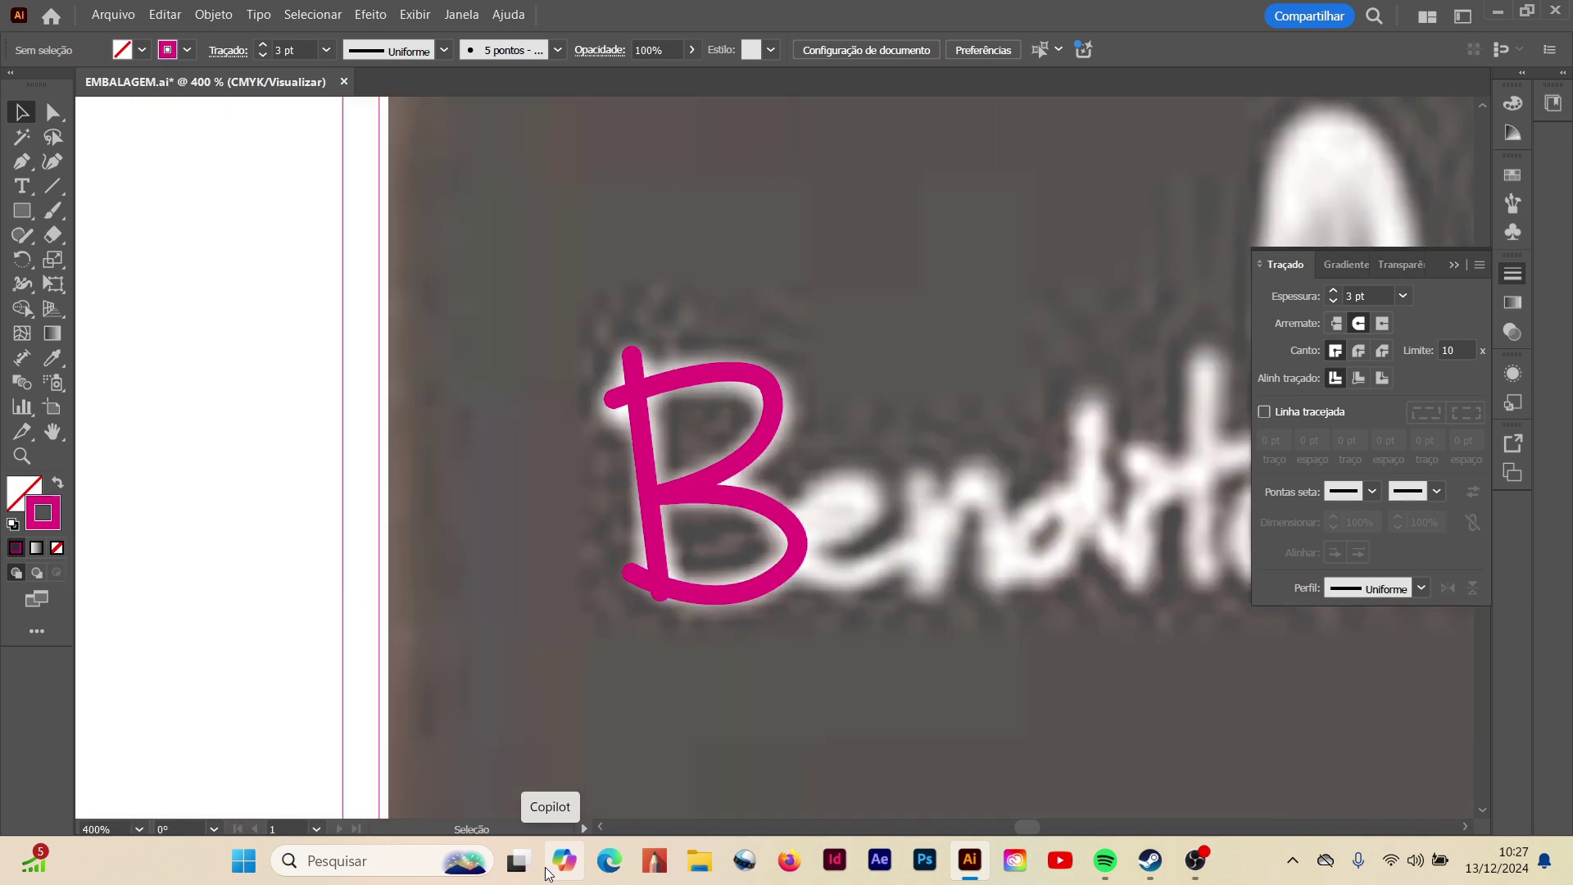
pyautogui.click(1050, 828)
pyautogui.moveTo(1050, 828); pyautogui.dragTo(1031, 820)
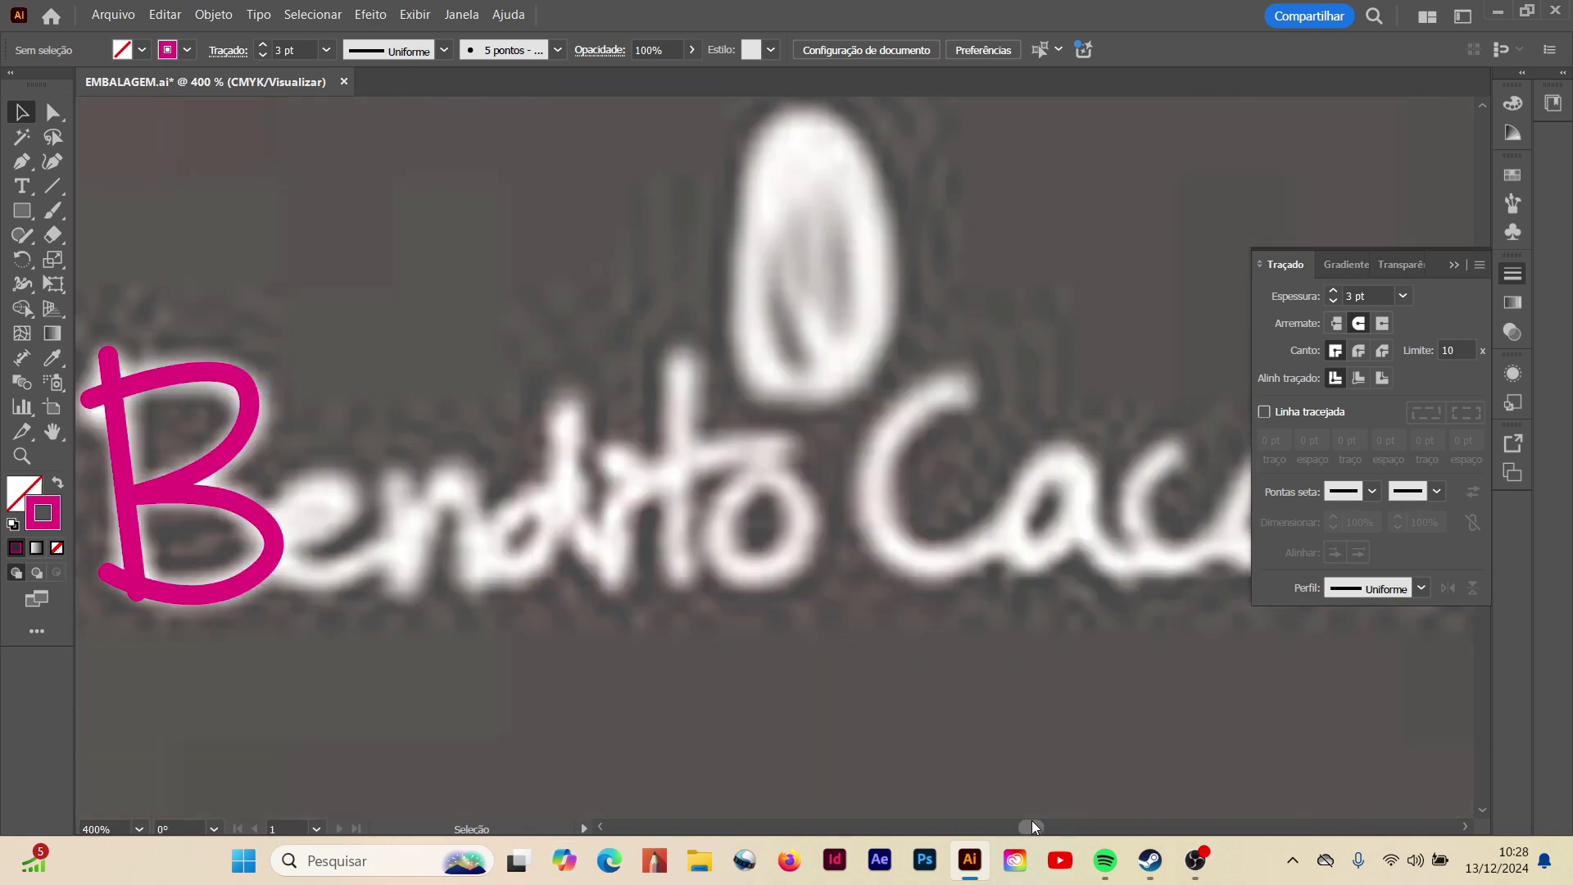
pyautogui.press('z')
pyautogui.click(215, 491)
pyautogui.click(746, 371)
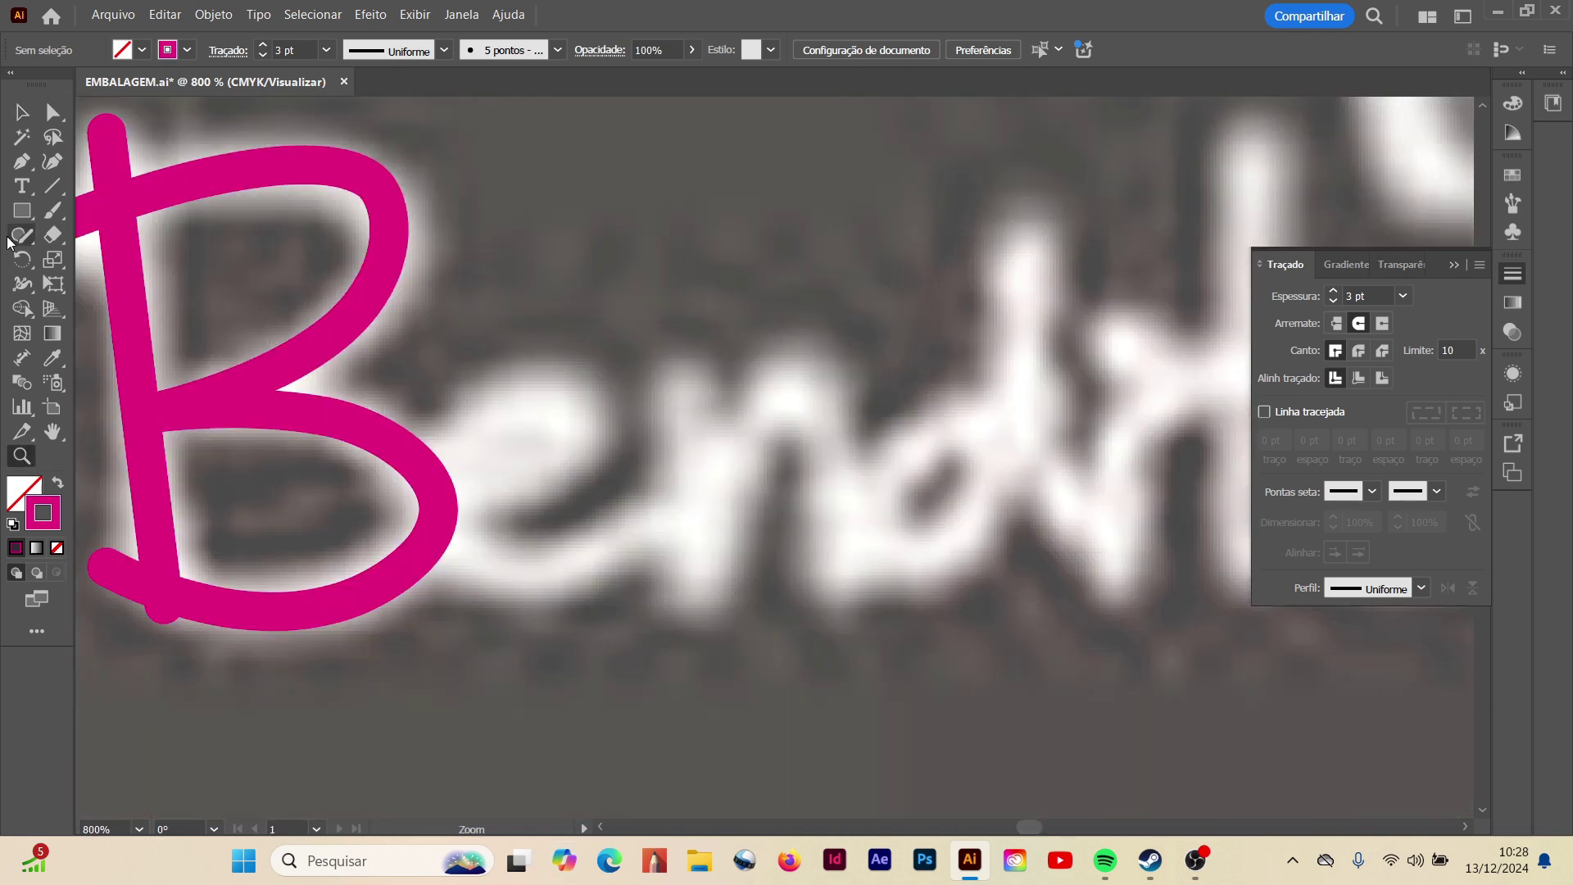
pyautogui.click(35, 168)
pyautogui.click(409, 515)
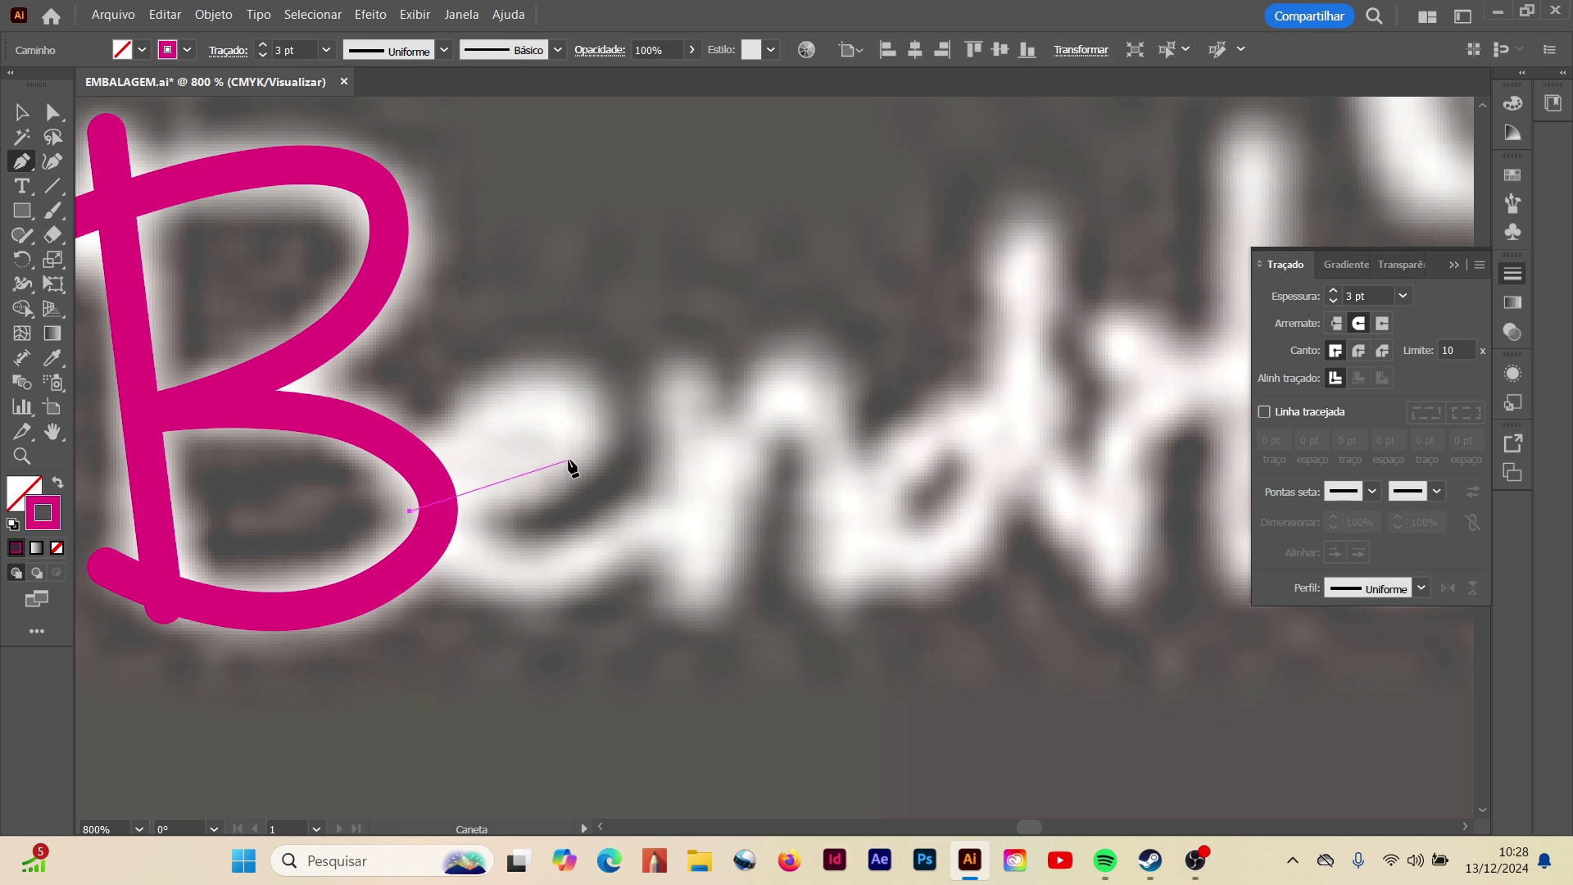
pyautogui.moveTo(571, 459)
pyautogui.mouseDown()
pyautogui.moveTo(614, 410)
pyautogui.moveTo(415, 469)
pyautogui.moveTo(493, 677)
pyautogui.moveTo(488, 663)
pyautogui.mouseUp()
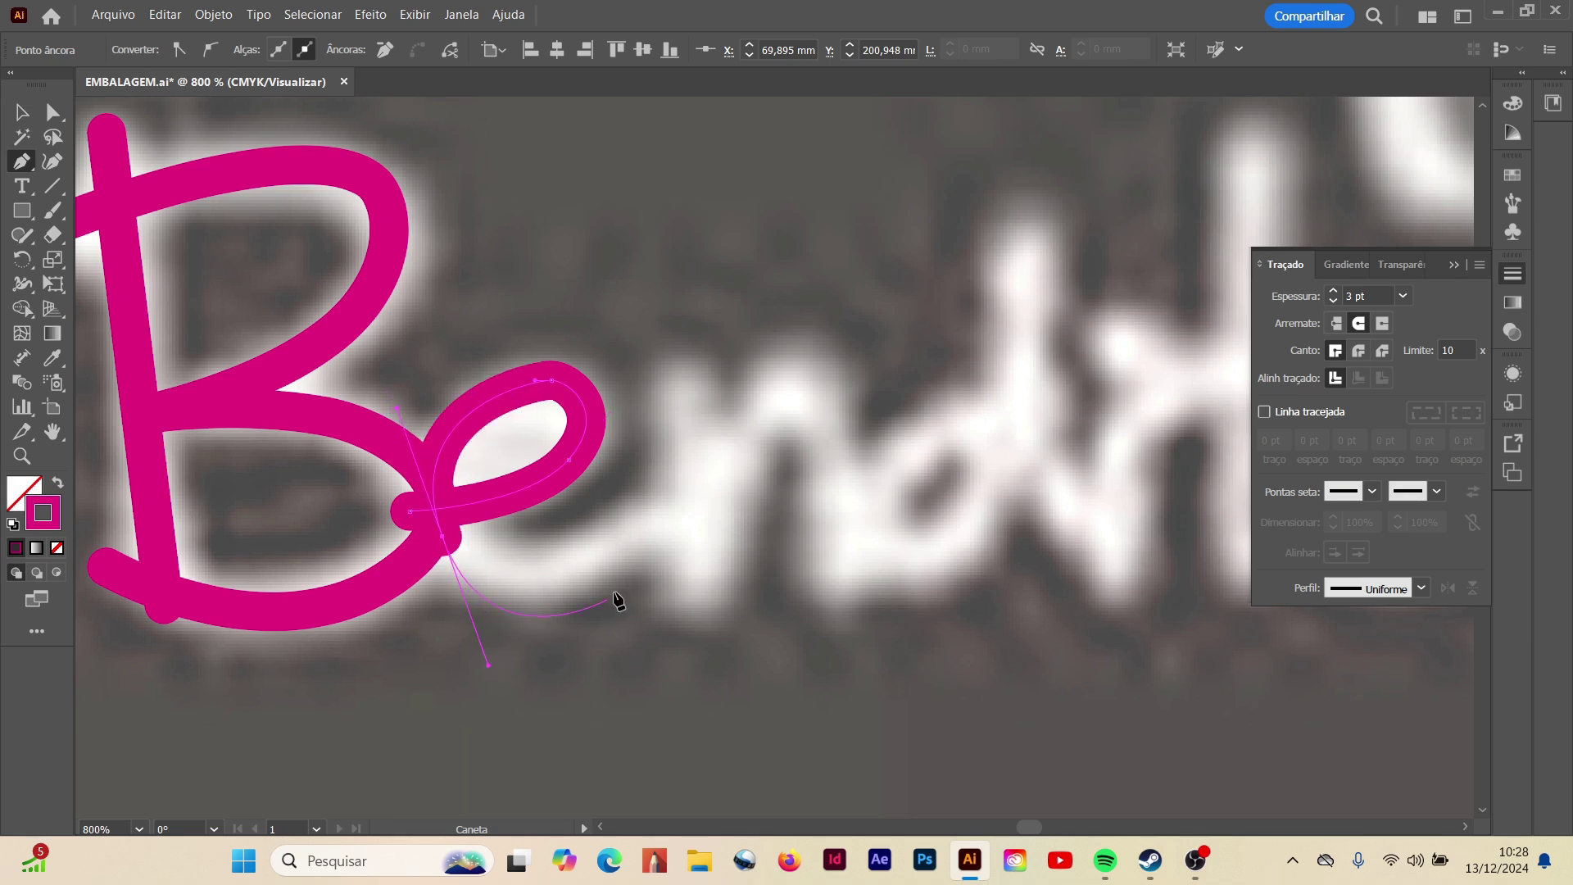
pyautogui.click(661, 518)
# - Widen the upper loop of the e by extending its top anchor's direction handle with Direct Selection
pyautogui.click(54, 113)
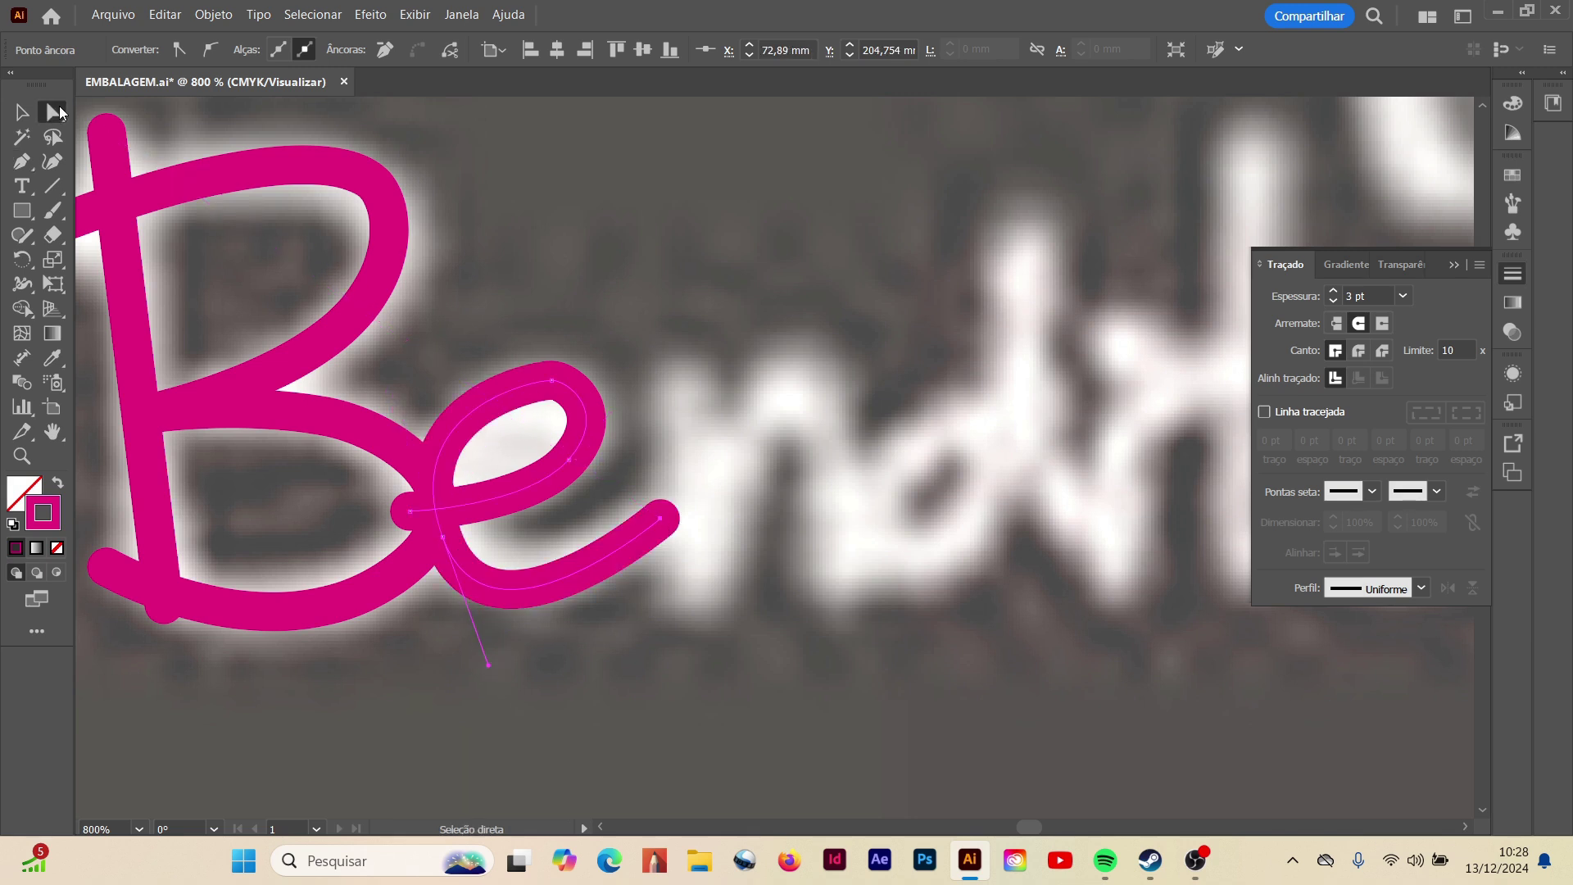
pyautogui.hotkey('ctrl', 'shift', 'a')
pyautogui.click(577, 394)
pyautogui.moveTo(569, 379); pyautogui.dragTo(586, 379)
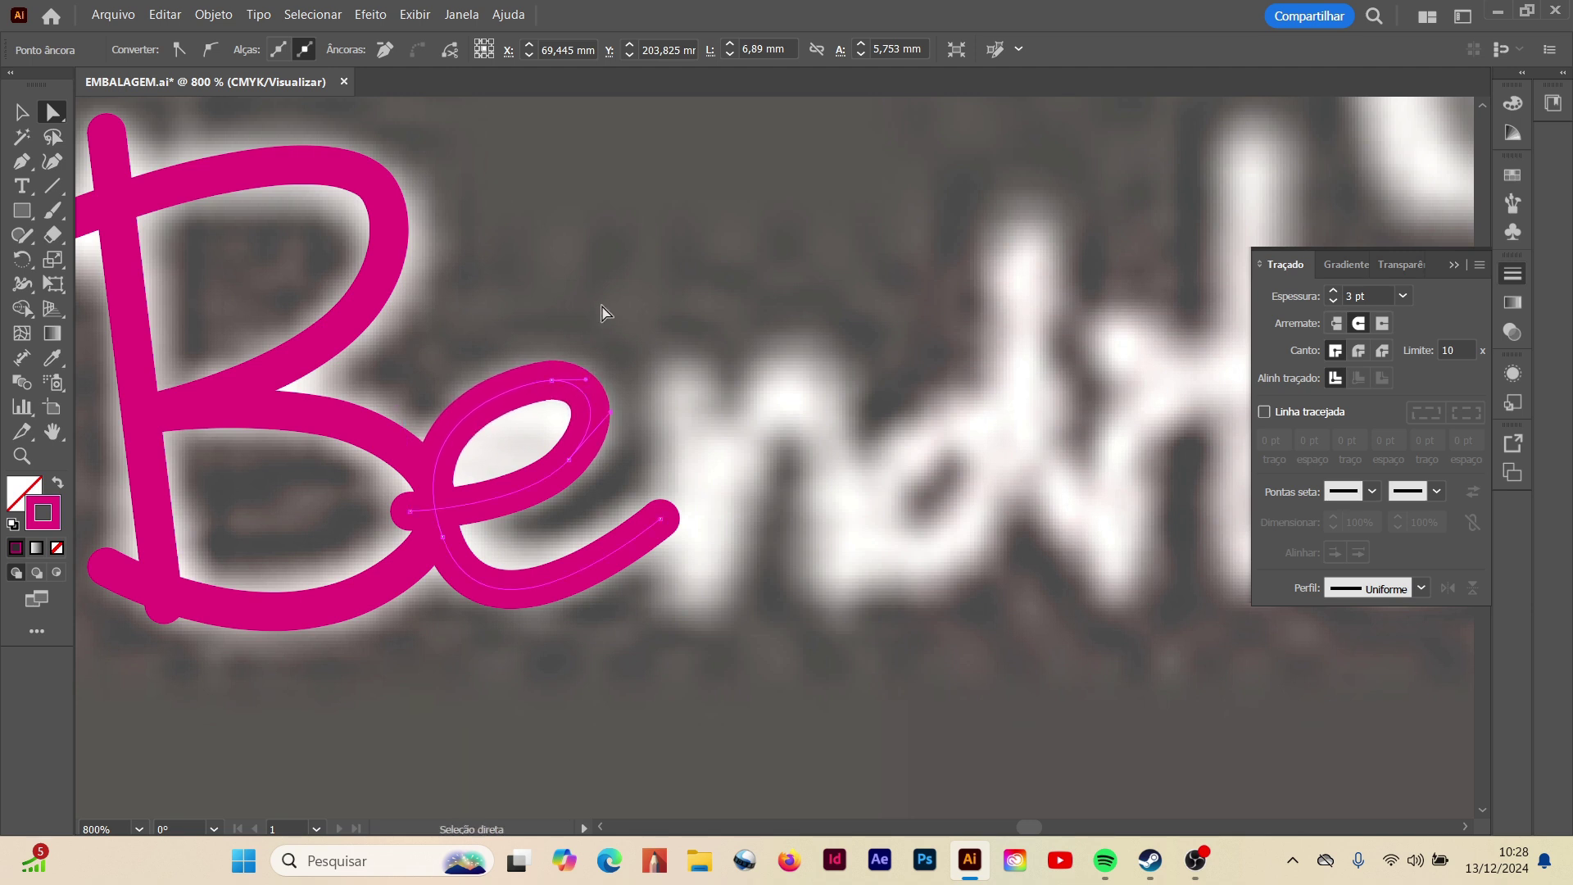
pyautogui.hotkey('ctrl', 'shift', 'a')
# - Trace the letter n with the Pen tool as a single path running down the stem and over the arch
pyautogui.click(21, 164)
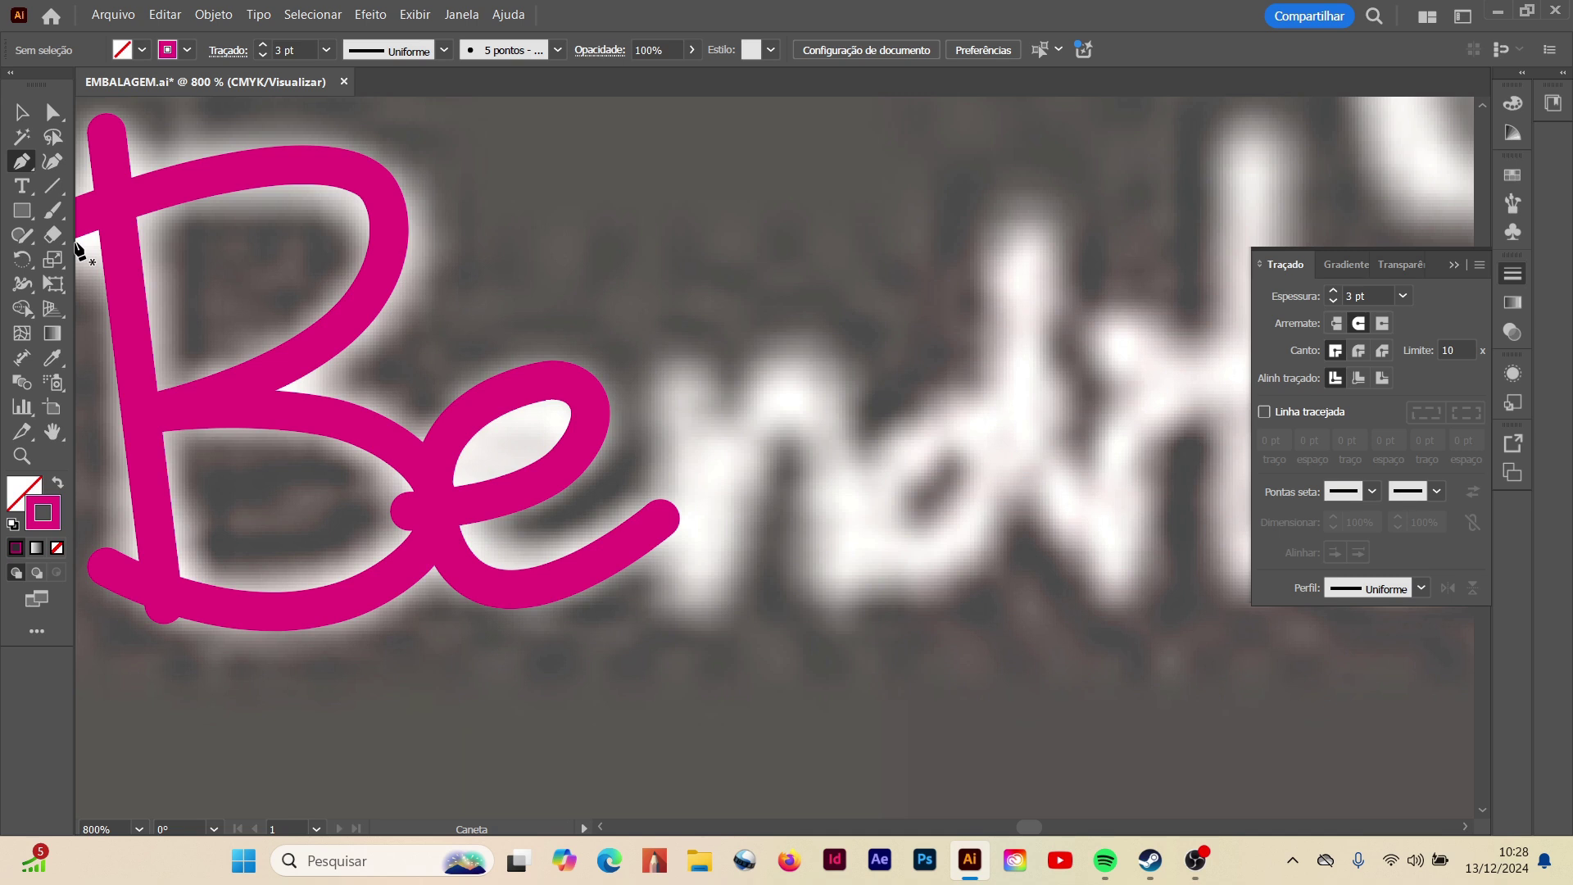
pyautogui.click(682, 381)
pyautogui.click(685, 606)
pyautogui.moveTo(791, 360)
pyautogui.mouseDown()
pyautogui.moveTo(836, 395)
pyautogui.moveTo(852, 383)
pyautogui.mouseUp()
pyautogui.click(839, 594)
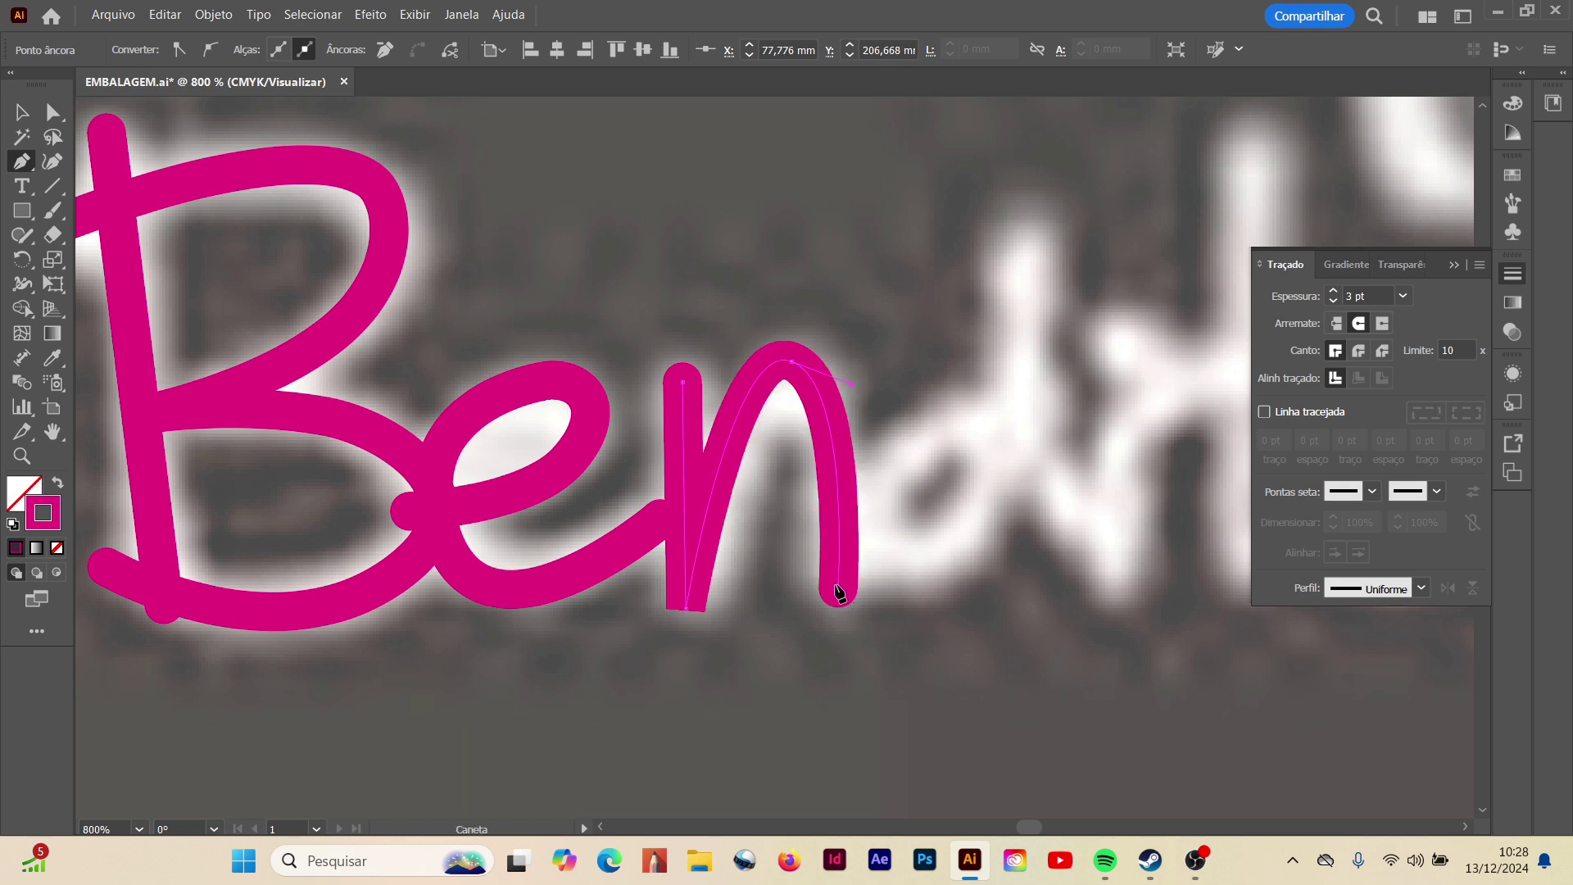
pyautogui.press('a')
pyautogui.click(863, 322)
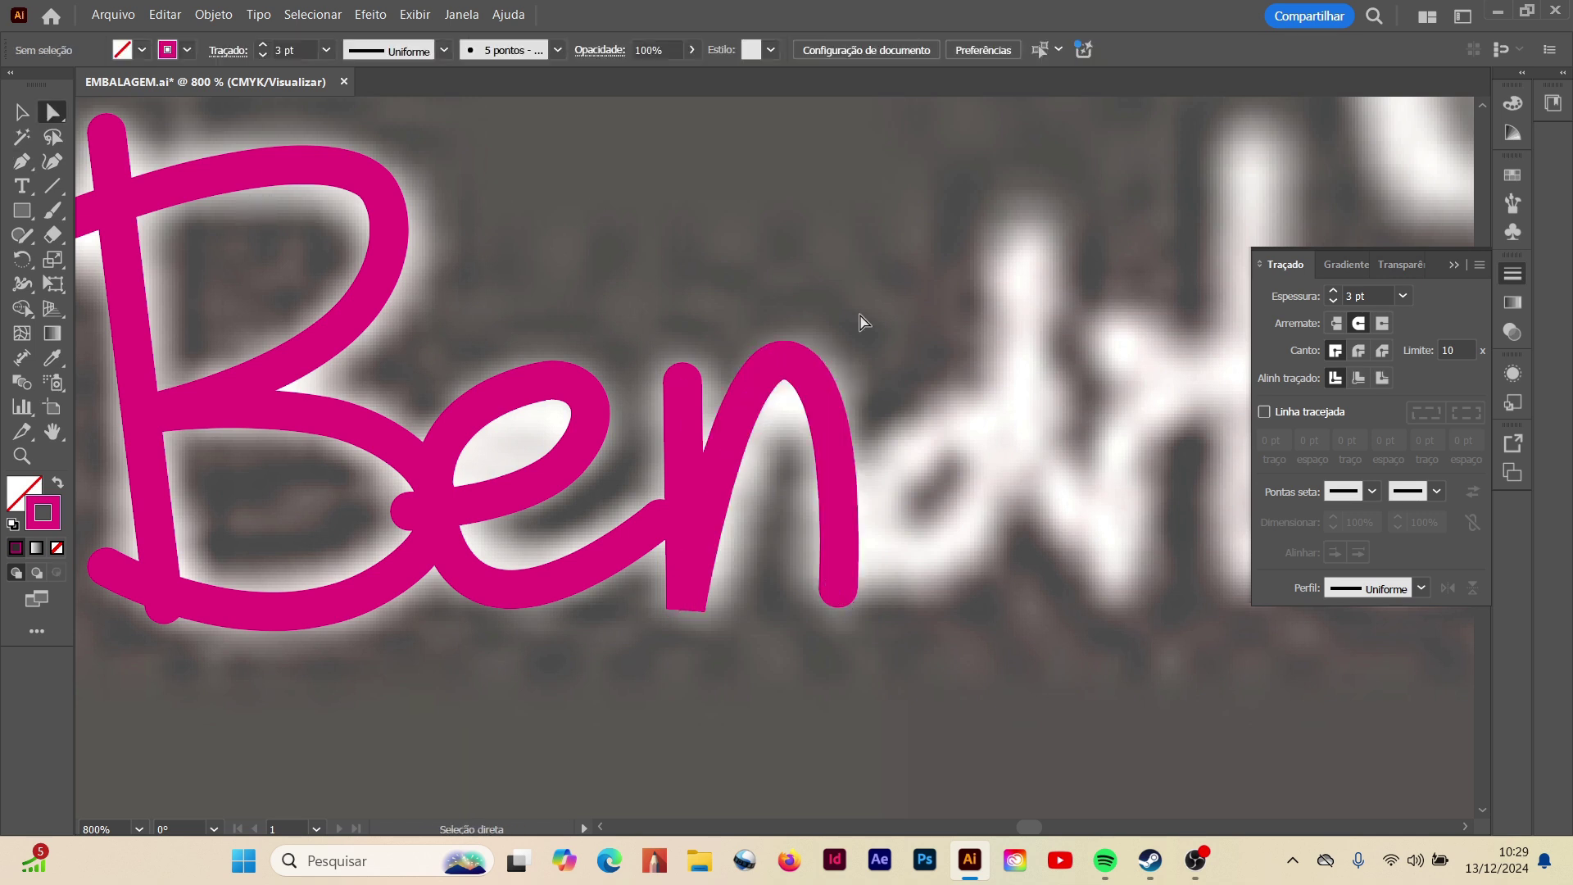
# - Delete the single-path tracing of the n
pyautogui.click(22, 161)
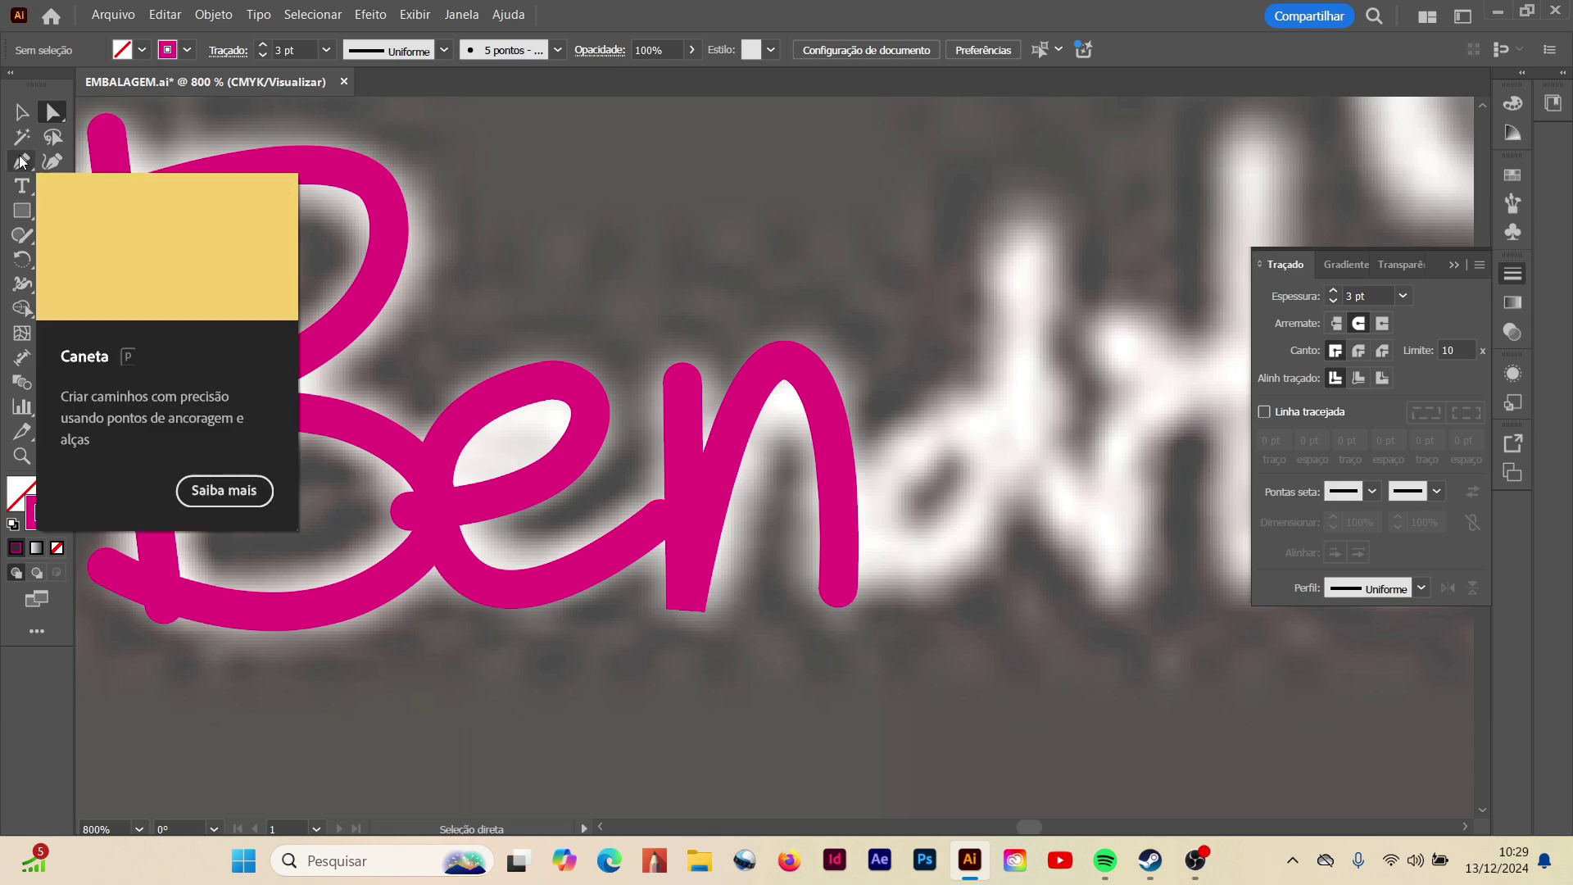
pyautogui.press('a')
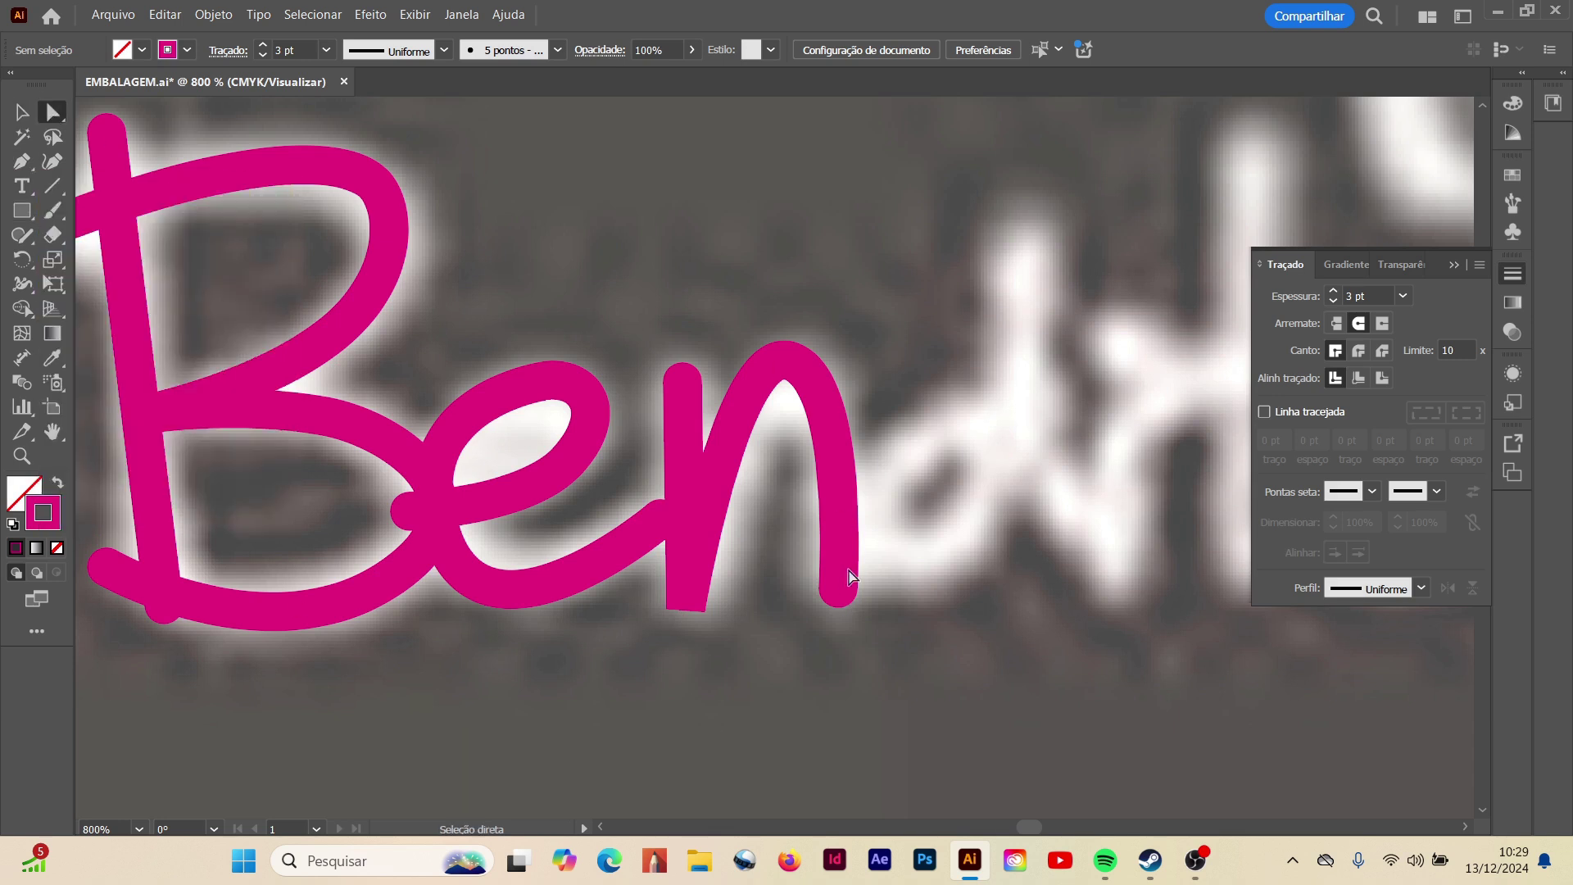
pyautogui.click(839, 588)
pyautogui.press('Delete')
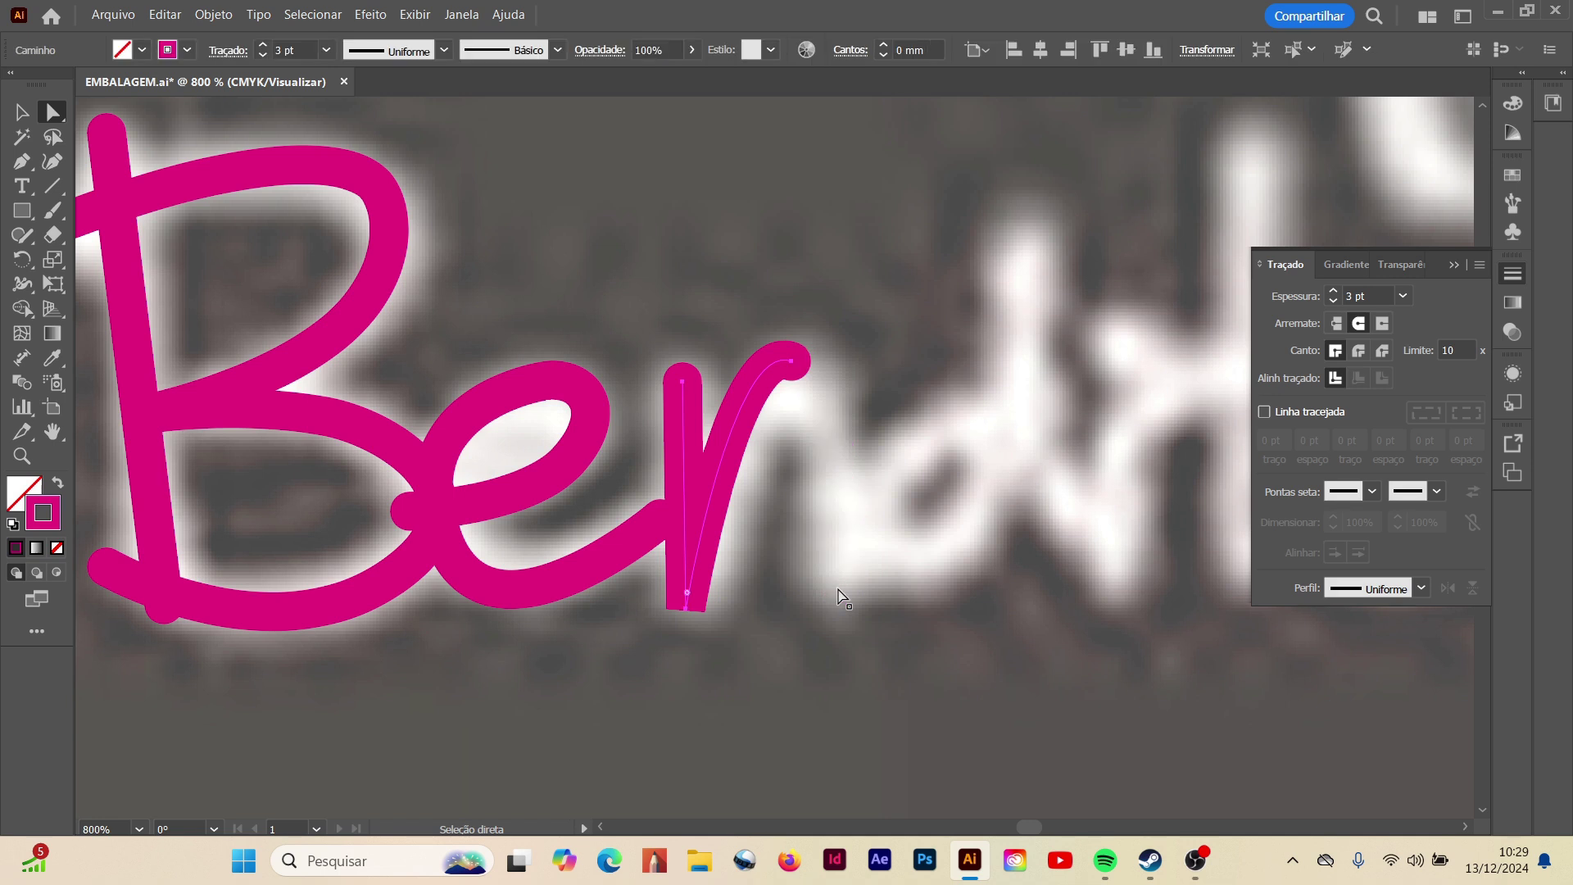
pyautogui.press('Delete')
# - Trace the straight stem of the n as its own path with the Pen tool
pyautogui.press('p')
pyautogui.click(687, 372)
pyautogui.click(693, 608)
pyautogui.press('Escape')
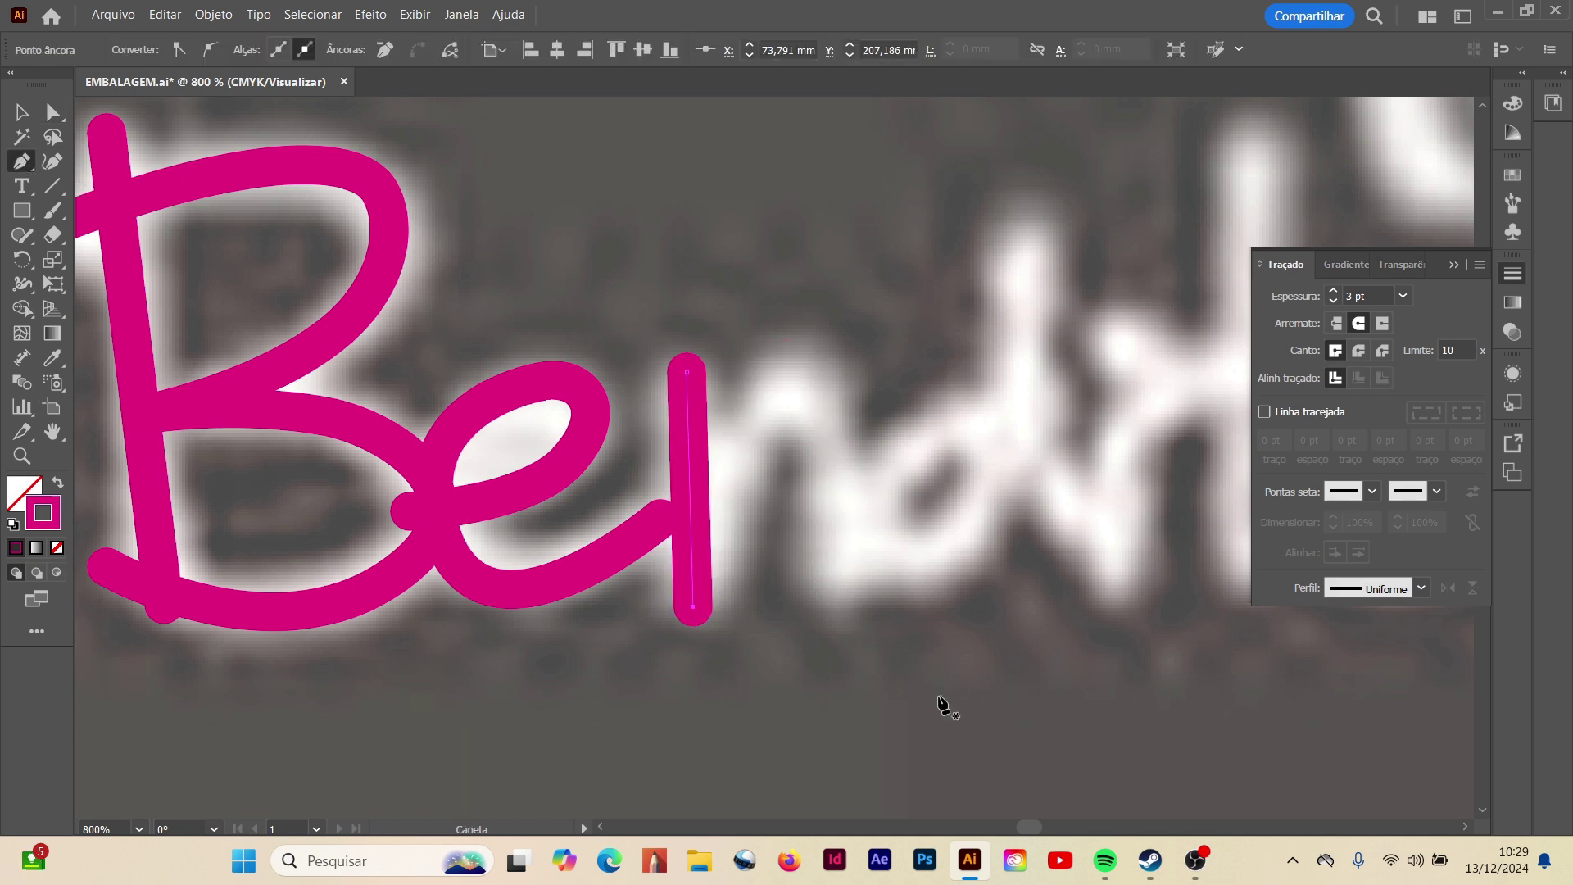
# - Trace the arch of the n as a separate curved path from the right foot over the top to the stem's base
pyautogui.click(842, 590)
pyautogui.moveTo(817, 375); pyautogui.dragTo(784, 367)
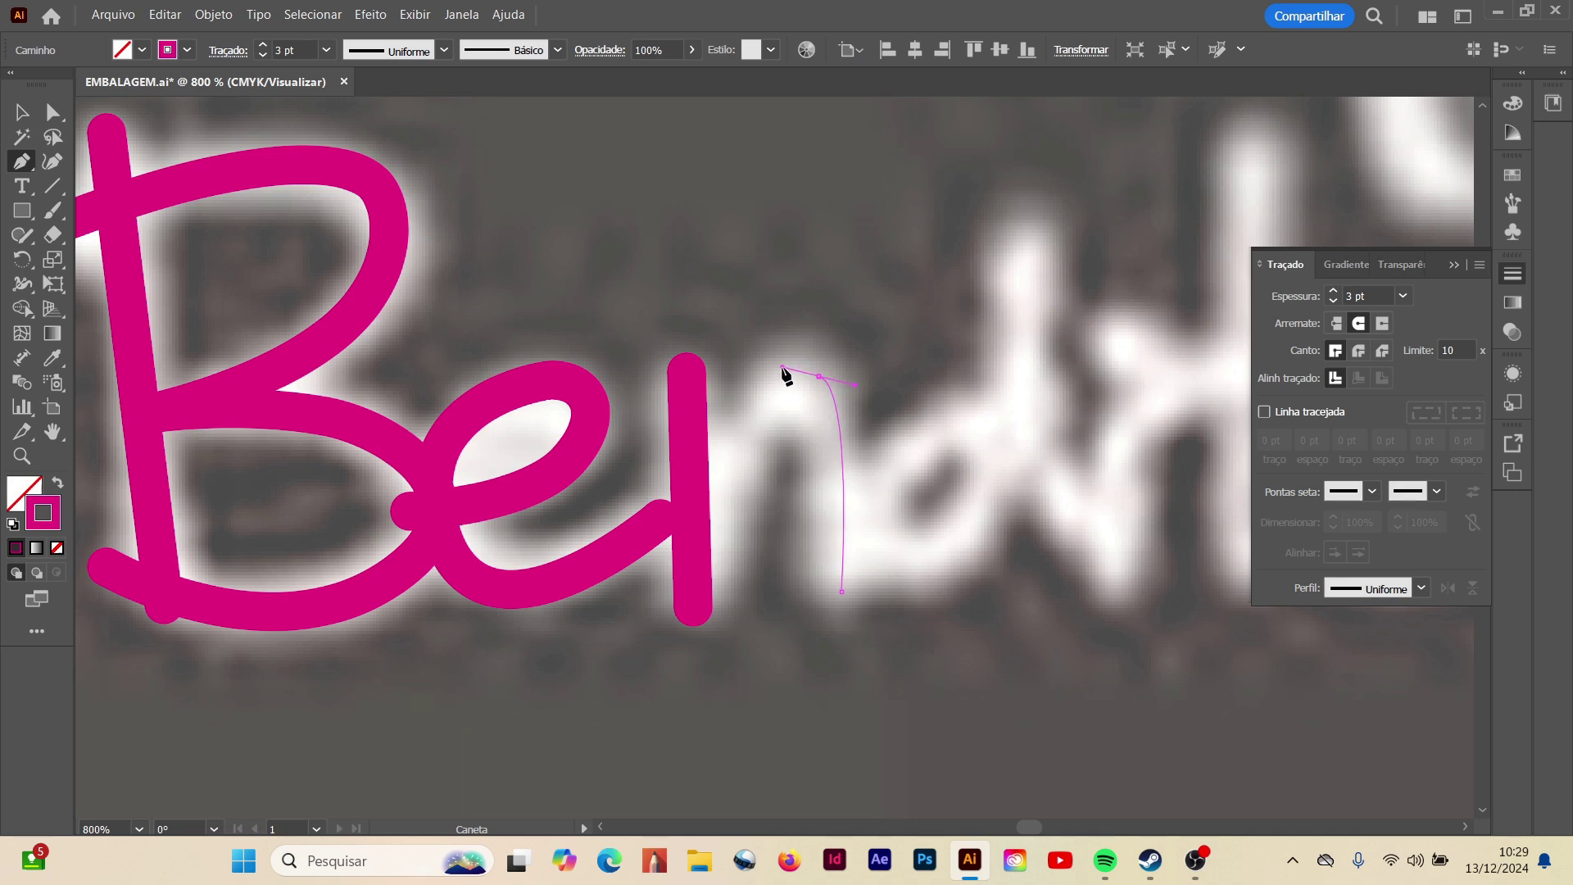
pyautogui.click(694, 613)
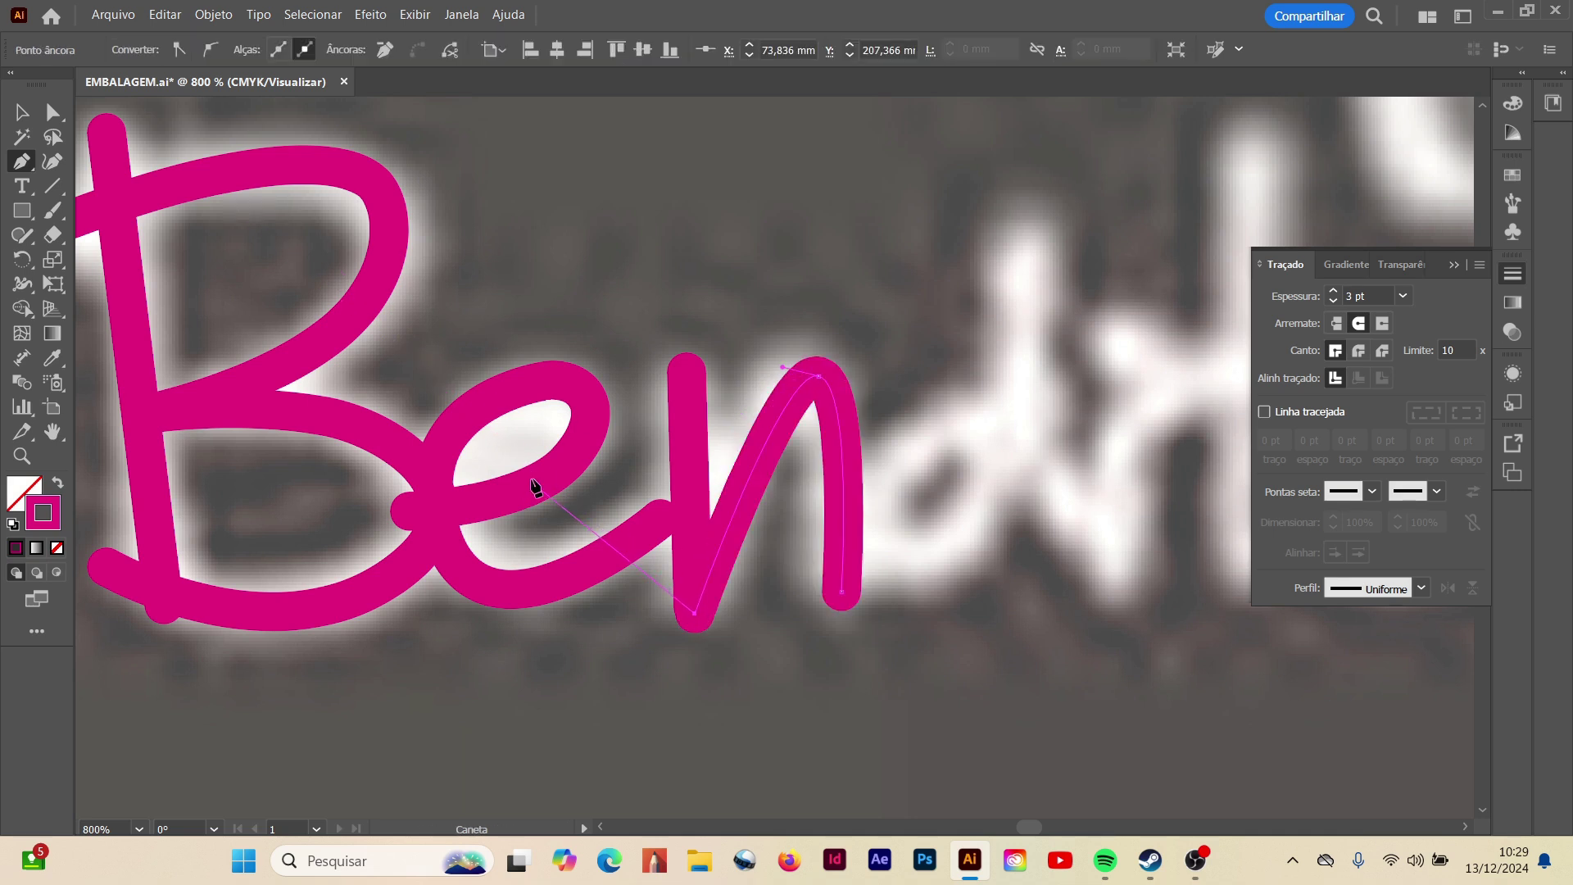
# - Reshape the arch of the n with the Direct Selection tool, widening and rounding its top to match the lettering
pyautogui.click(54, 112)
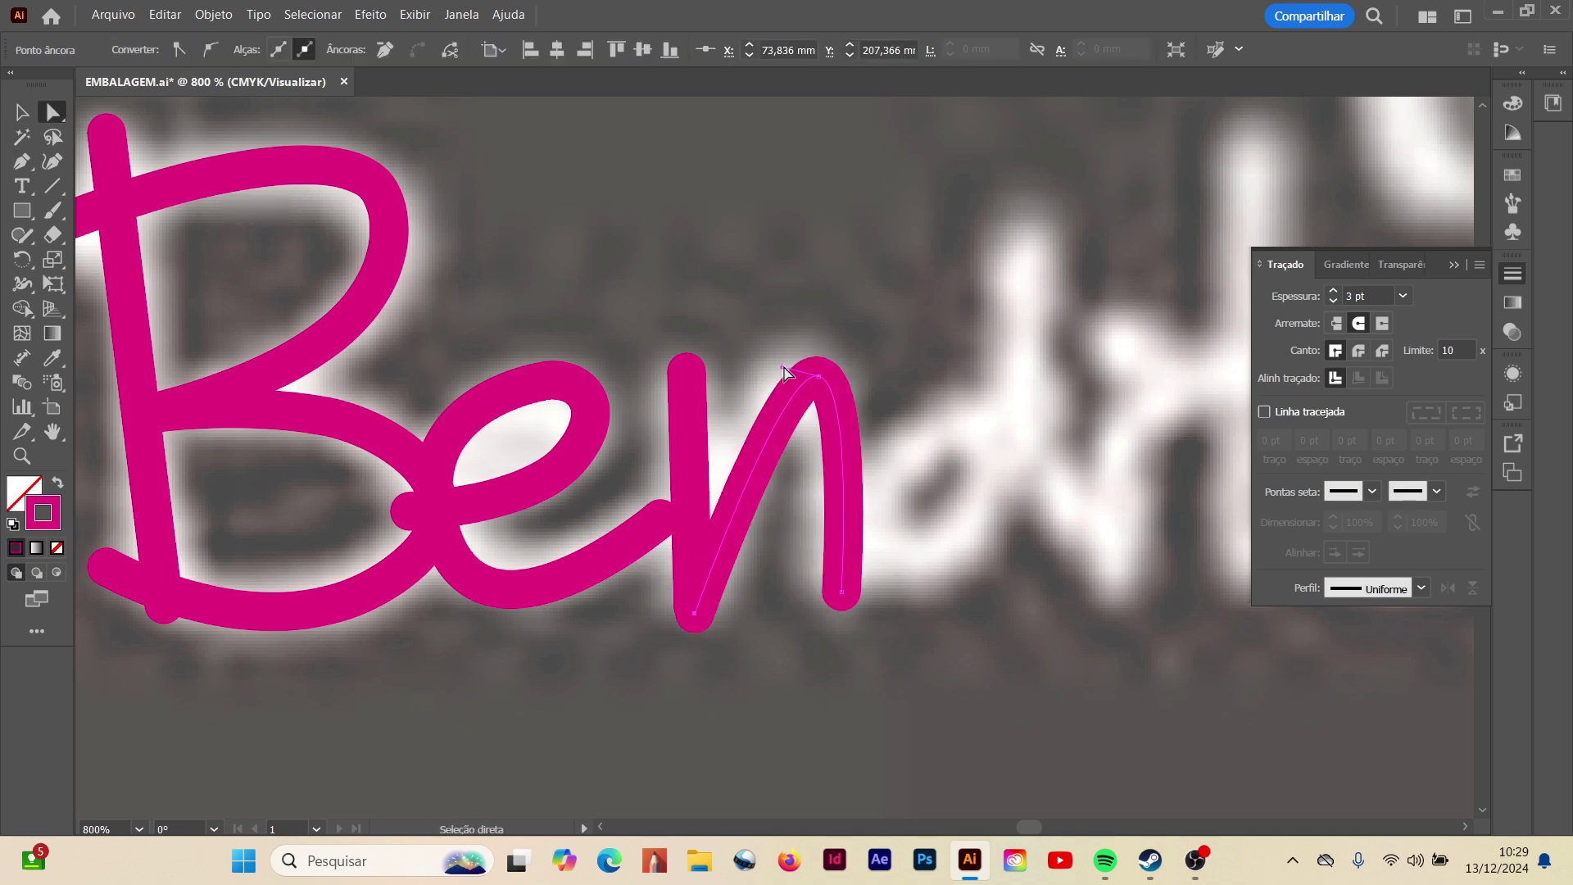
pyautogui.moveTo(784, 373); pyautogui.dragTo(717, 340)
pyautogui.moveTo(820, 382); pyautogui.dragTo(848, 394)
pyautogui.click(844, 393)
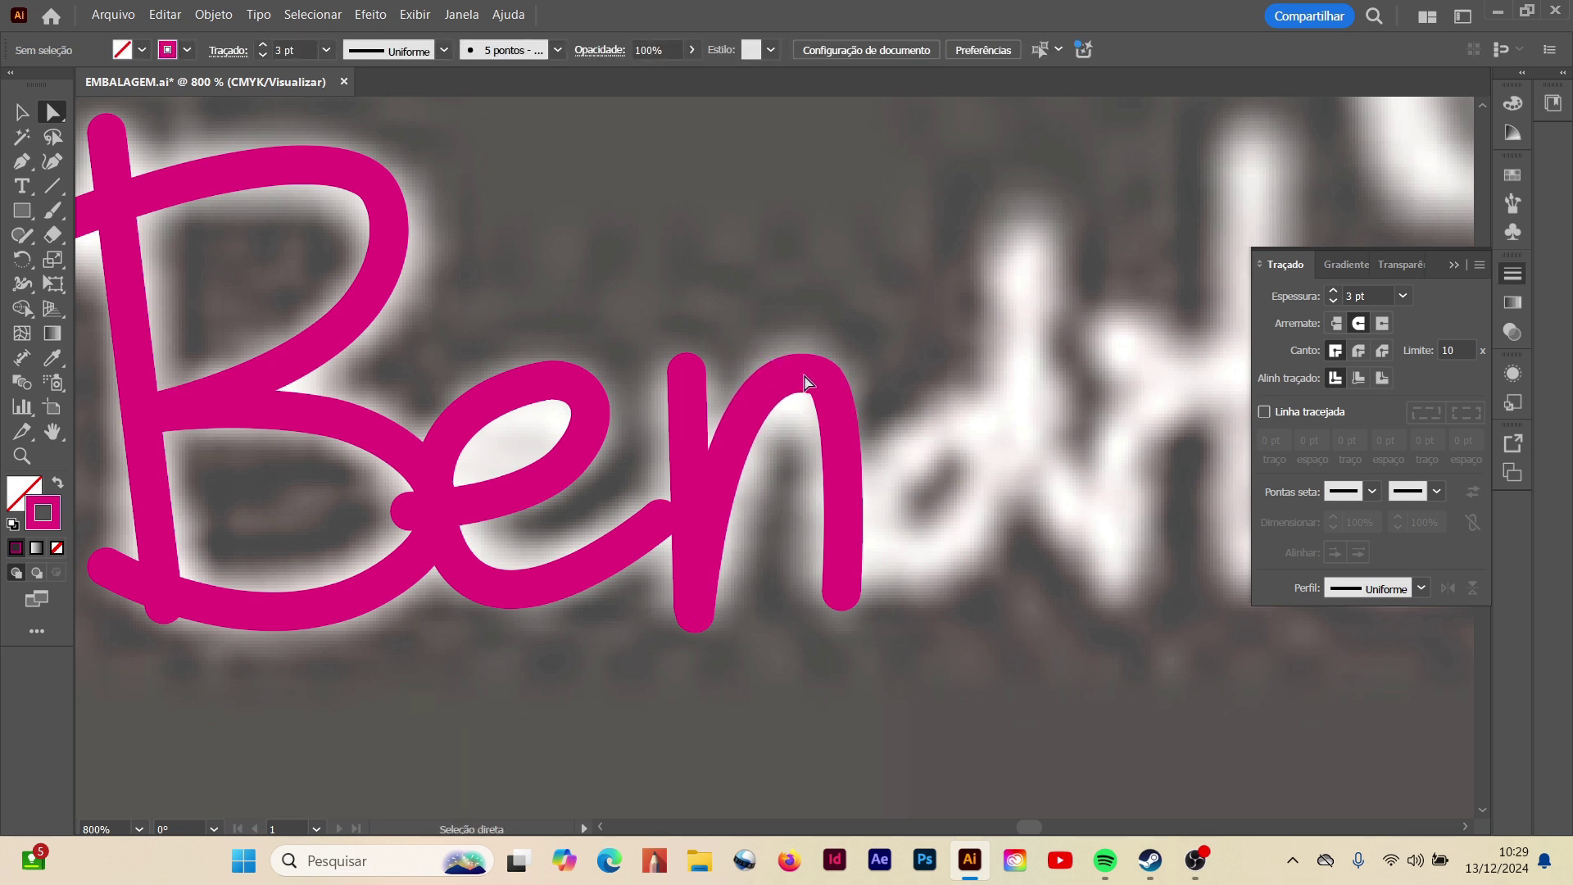
pyautogui.click(817, 400)
pyautogui.moveTo(851, 393)
pyautogui.mouseDown()
pyautogui.moveTo(844, 377)
pyautogui.moveTo(876, 396)
pyautogui.mouseUp()
pyautogui.click(766, 655)
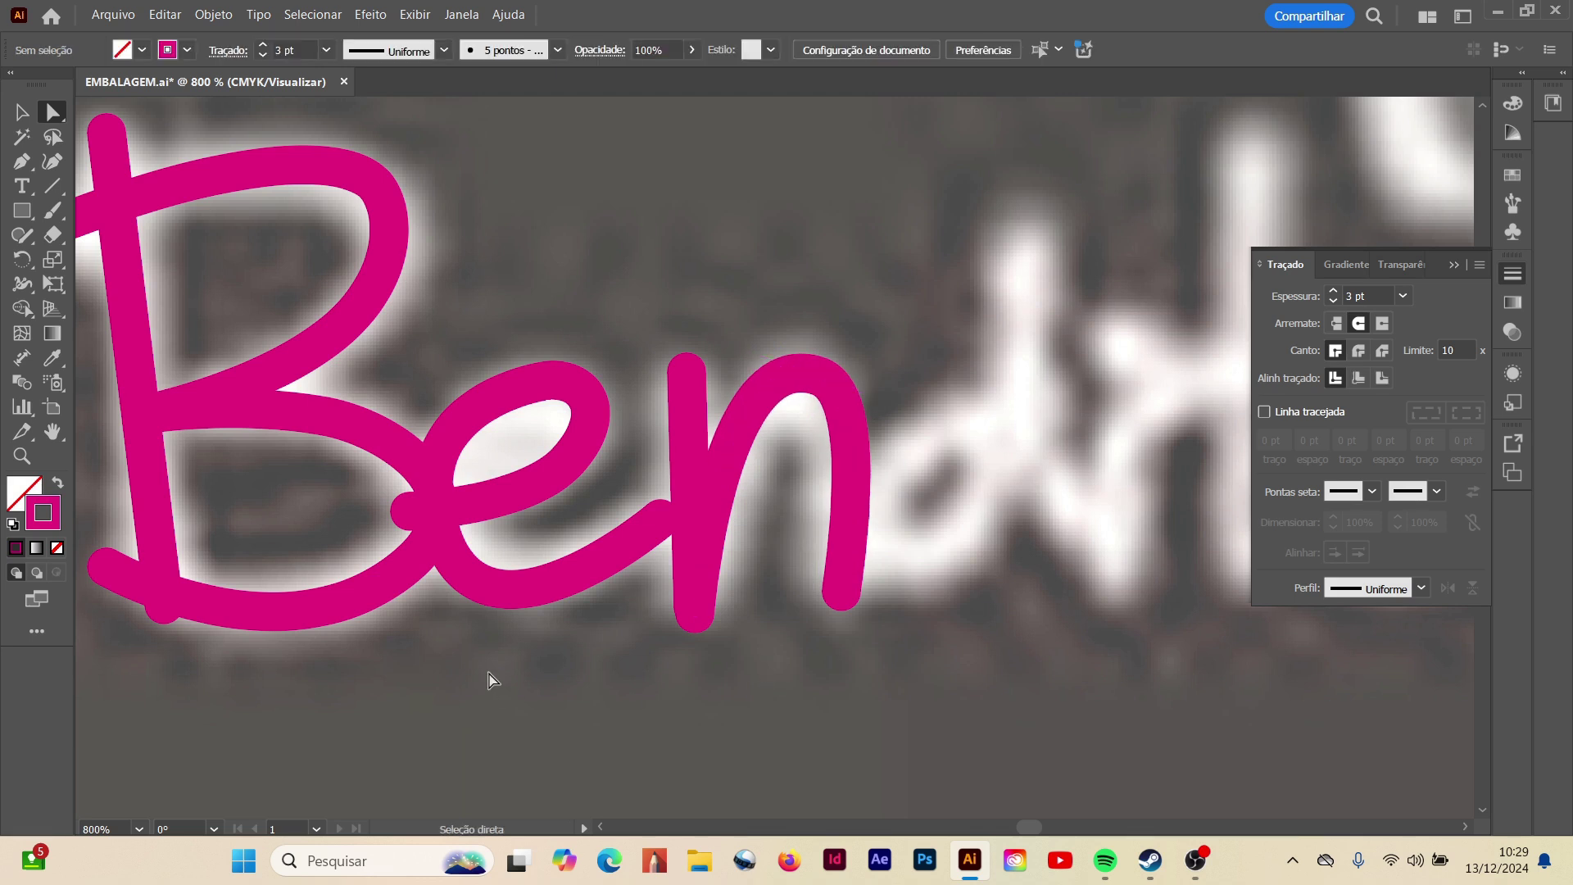
# - Trace the stem of the d with the Pen tool as a curve running down to its foot
pyautogui.click(51, 437)
pyautogui.moveTo(839, 660); pyautogui.dragTo(470, 751)
pyautogui.click(22, 162)
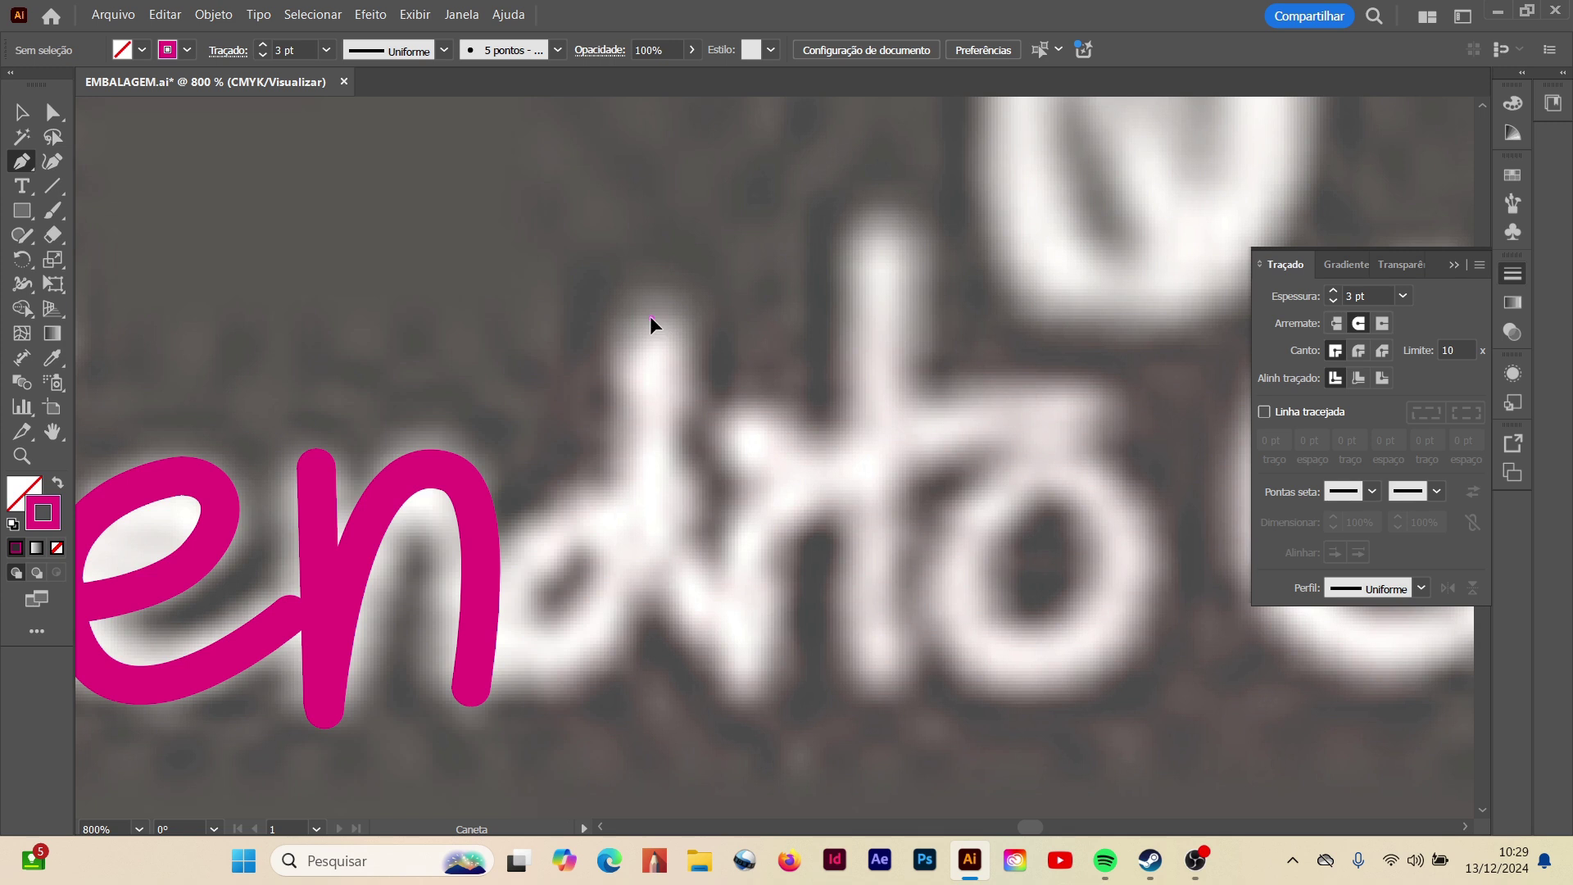
pyautogui.moveTo(721, 668); pyautogui.dragTo(834, 744)
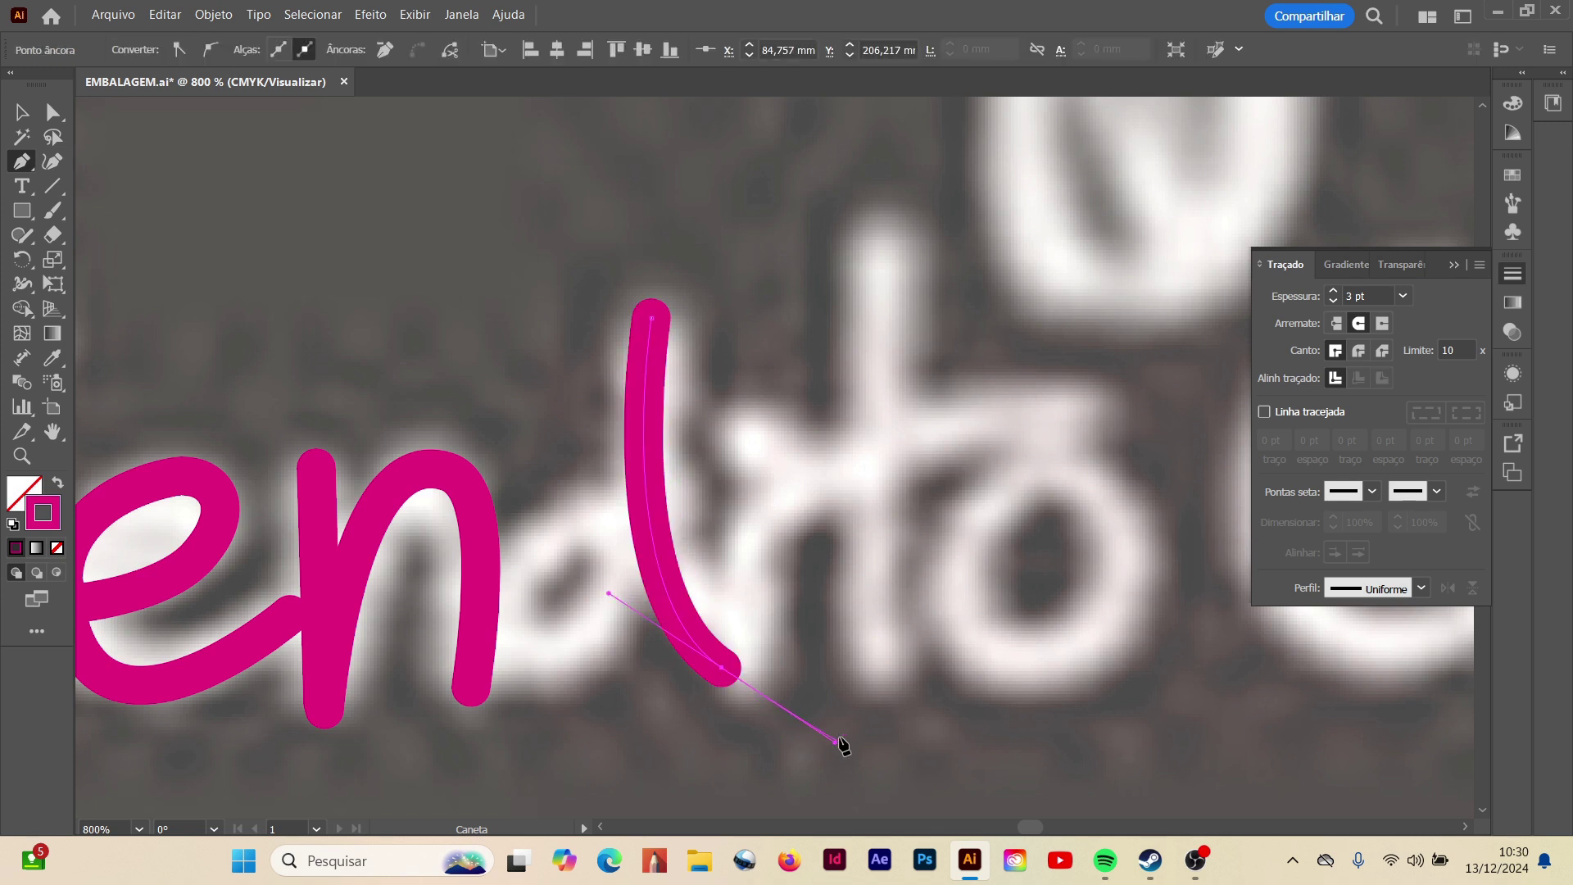
# - Trace the bowl of the d with the Pen tool, from the stem around the loop and back up to the stem
pyautogui.click(639, 521)
pyautogui.moveTo(512, 541); pyautogui.dragTo(469, 578)
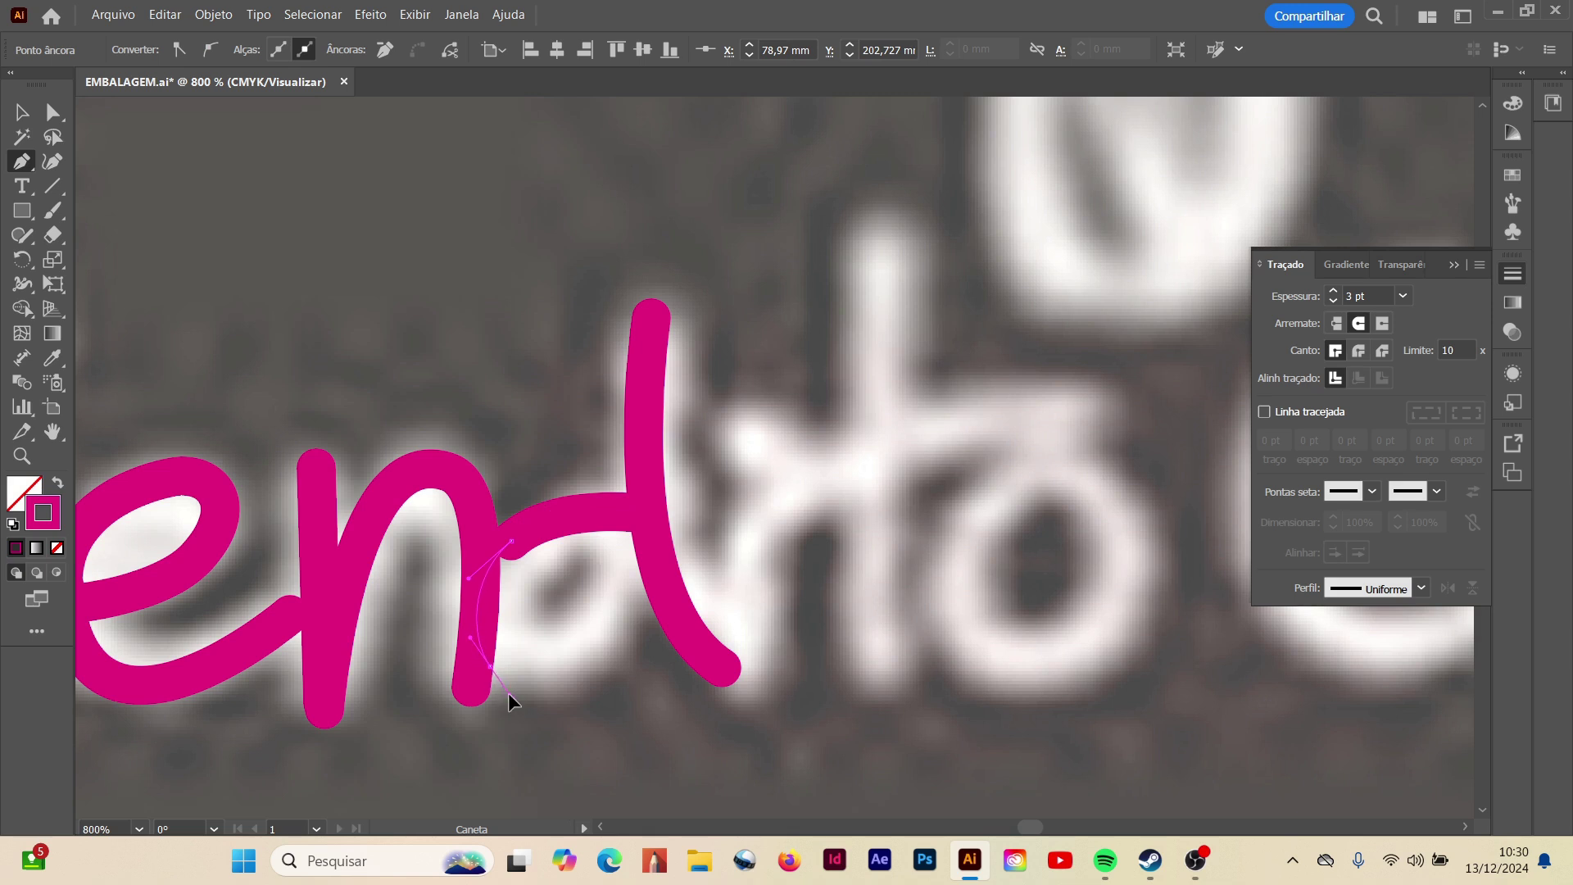
pyautogui.moveTo(508, 693); pyautogui.dragTo(510, 695)
pyautogui.moveTo(647, 585); pyautogui.dragTo(658, 506)
# - Adjust the anchors and handles along the lower curve of the d's bowl to round it over the sketch
pyautogui.press('a')
pyautogui.click(239, 200)
pyautogui.moveTo(645, 616); pyautogui.dragTo(644, 694)
pyautogui.moveTo(491, 674); pyautogui.dragTo(537, 677)
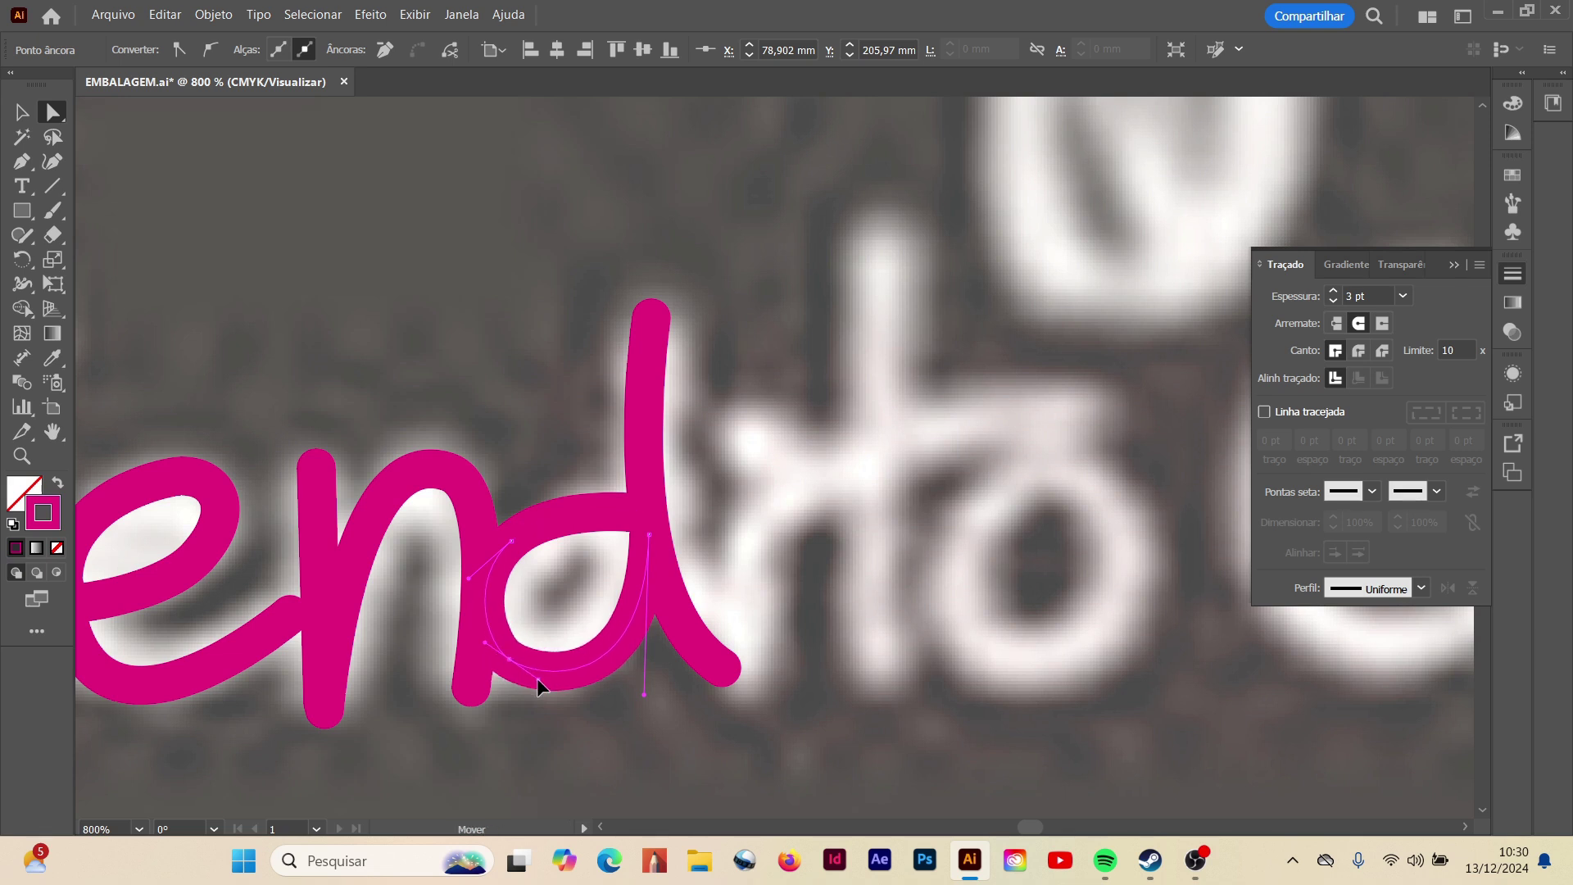
pyautogui.click(622, 786)
# - Trace the short stem of the i with the Pen tool as its own path
pyautogui.press('p')
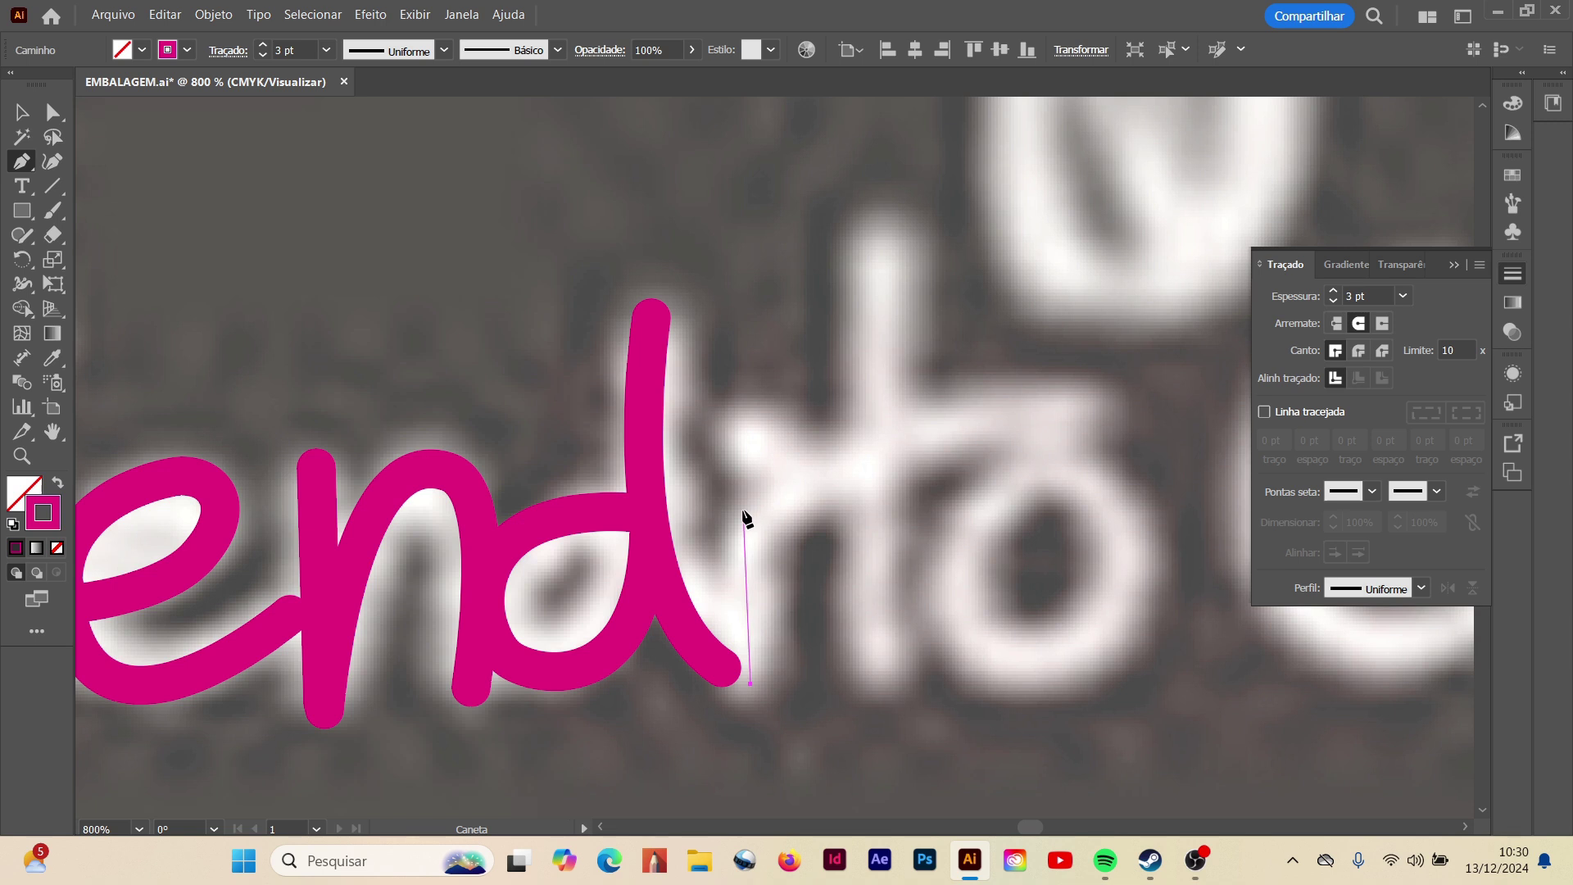
pyautogui.moveTo(759, 496); pyautogui.dragTo(759, 500)
pyautogui.press('Escape')
# - Draw the dot of the i as a small circle with the Ellipse tool above its stem
pyautogui.click(747, 437)
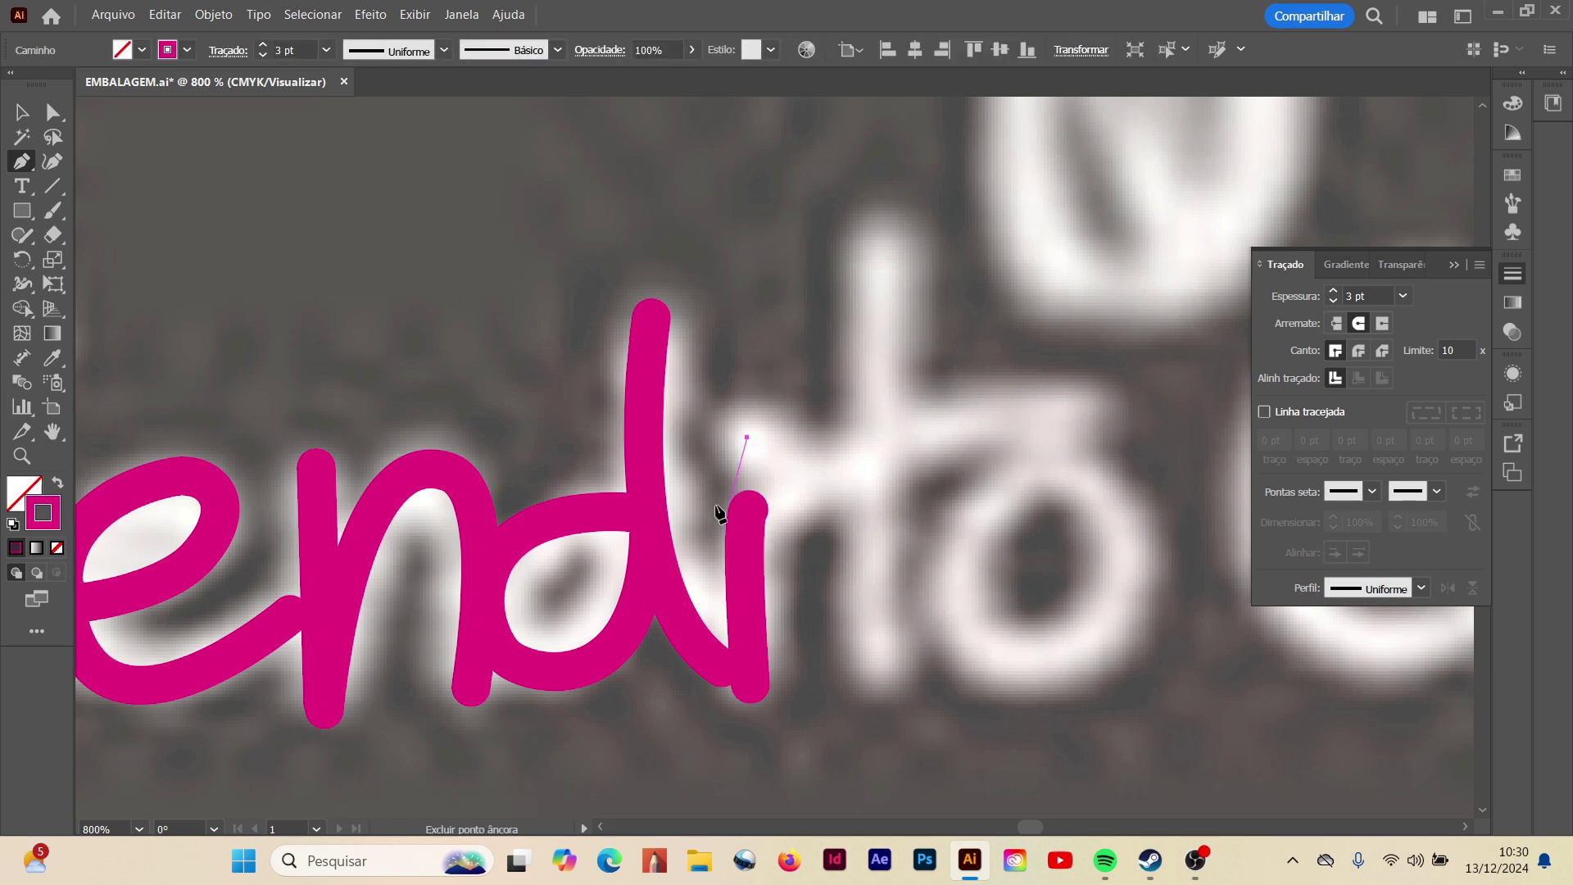
pyautogui.click(22, 210)
pyautogui.moveTo(27, 215); pyautogui.dragTo(73, 263)
pyautogui.moveTo(731, 415); pyautogui.dragTo(779, 463)
pyautogui.press('v')
pyautogui.click(402, 259)
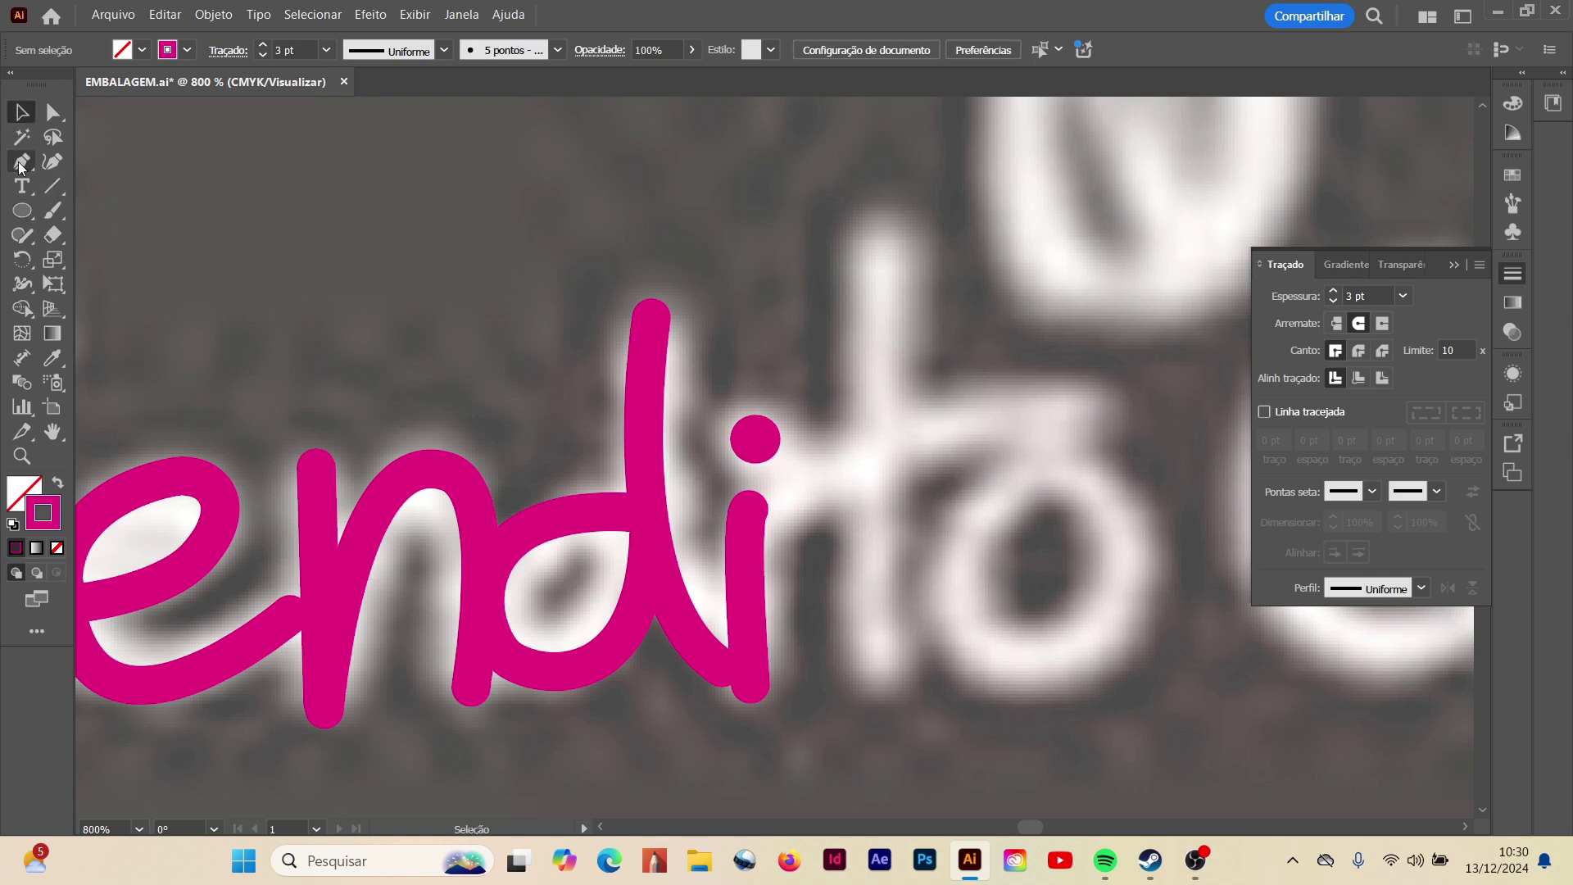
# - Trace the t with the Pen tool as two separate paths: the rising crossbar and the tall stem
pyautogui.click(22, 162)
pyautogui.click(757, 483)
pyautogui.moveTo(1103, 401); pyautogui.dragTo(1187, 415)
pyautogui.press('Escape')
pyautogui.click(879, 215)
pyautogui.moveTo(875, 680); pyautogui.dragTo(898, 722)
pyautogui.press('Escape')
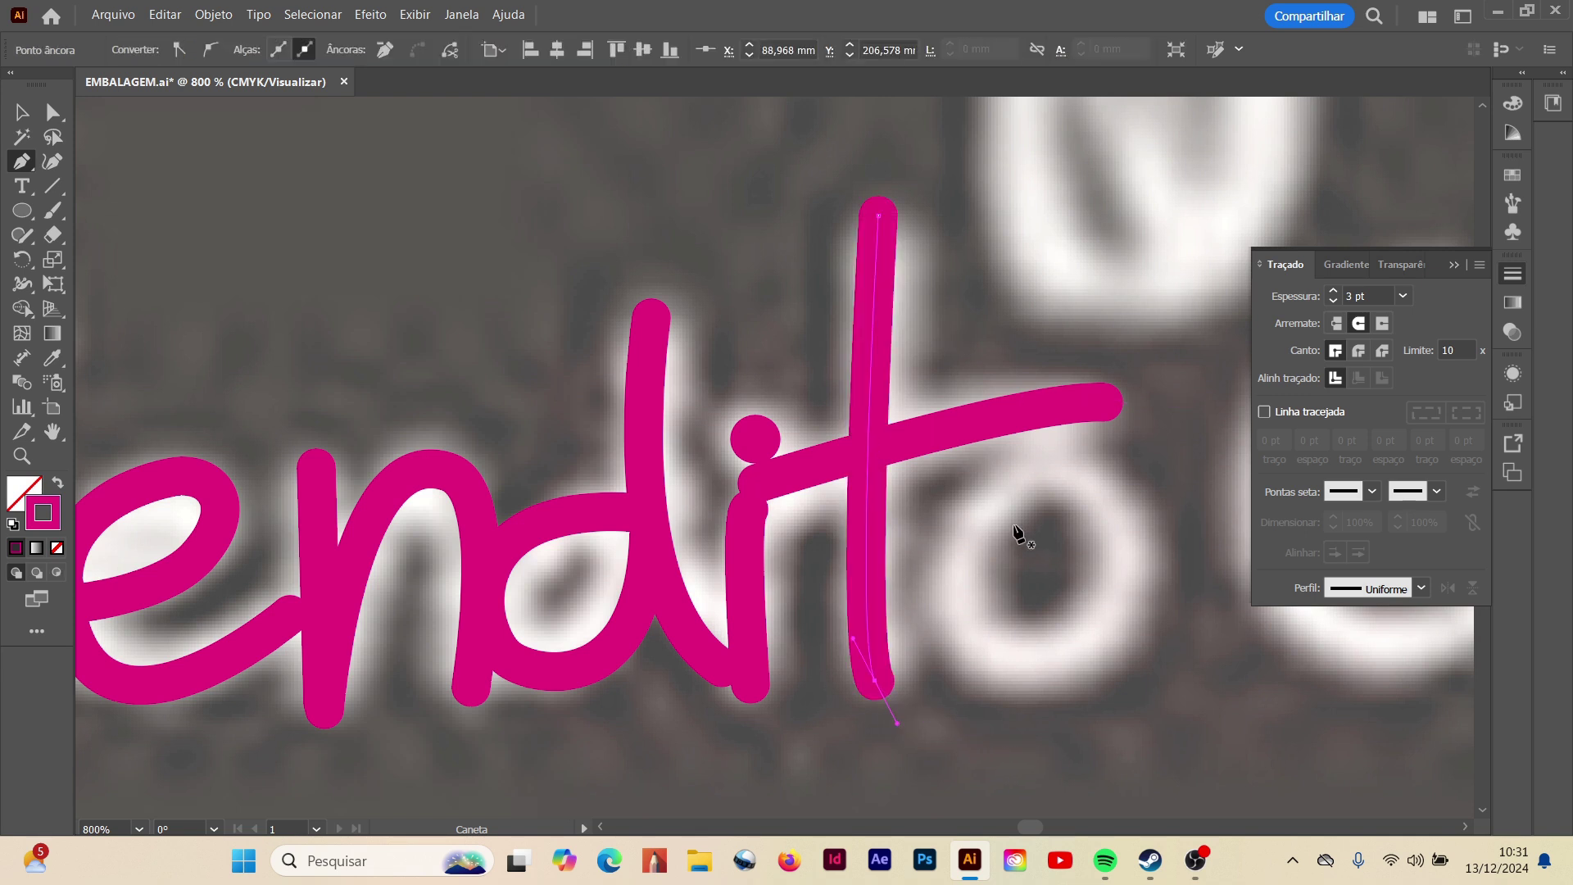
# - Trace the o of Bendito with the Pen tool as a closed curved path
pyautogui.click(1065, 470)
pyautogui.moveTo(951, 539); pyautogui.dragTo(918, 612)
pyautogui.moveTo(992, 675)
pyautogui.mouseDown()
pyautogui.moveTo(980, 686)
pyautogui.moveTo(1030, 684)
pyautogui.mouseUp()
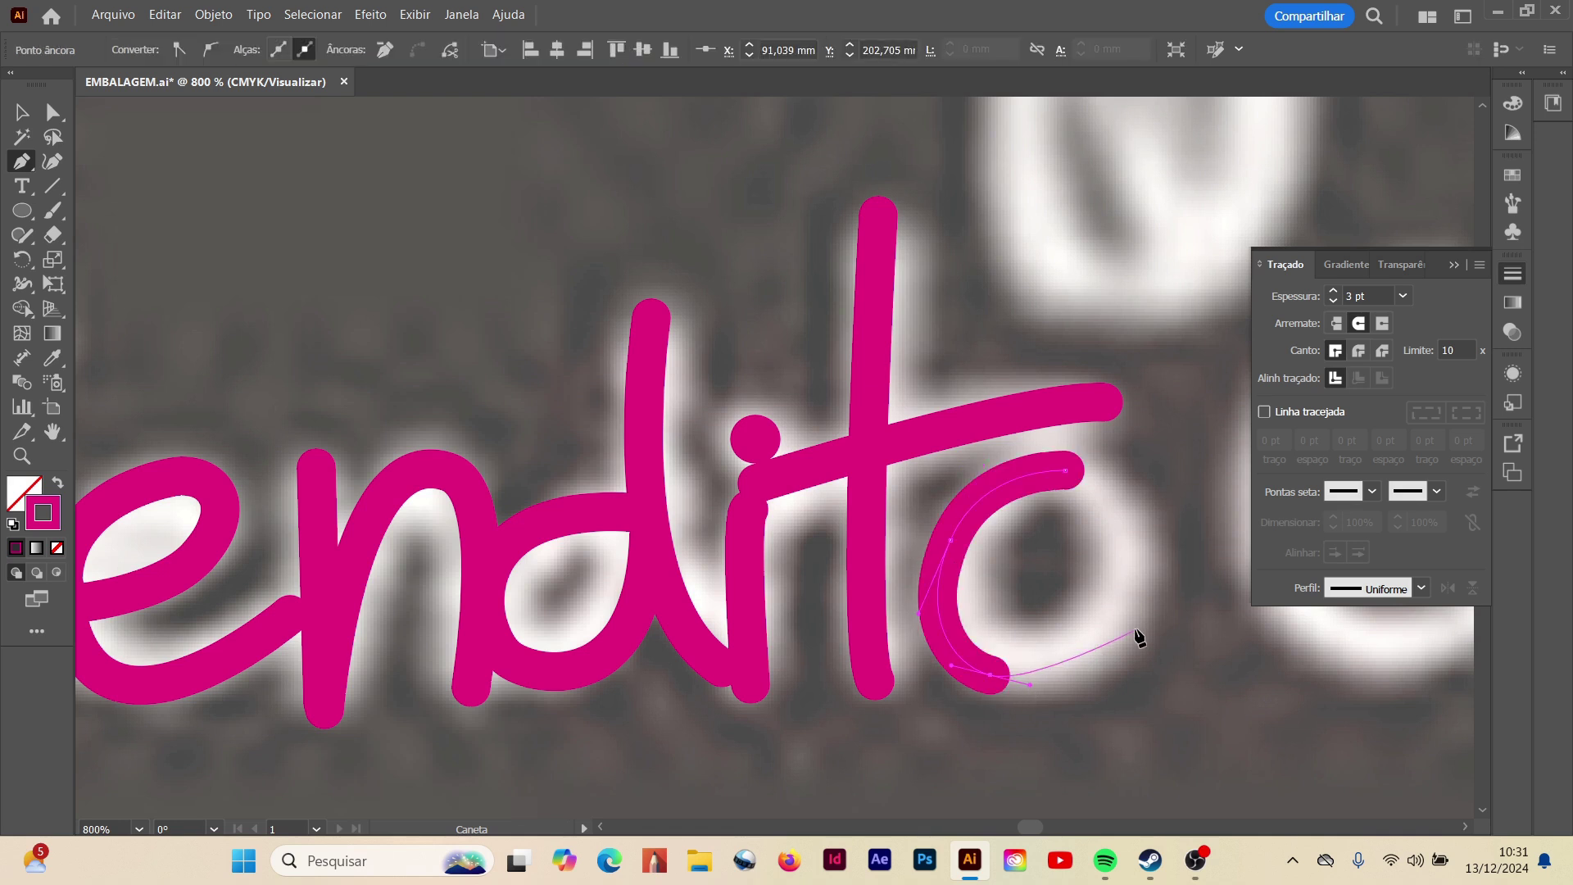
pyautogui.moveTo(1155, 612); pyautogui.dragTo(1202, 528)
pyautogui.moveTo(1074, 471); pyautogui.dragTo(982, 466)
pyautogui.press('v')
pyautogui.click(458, 272)
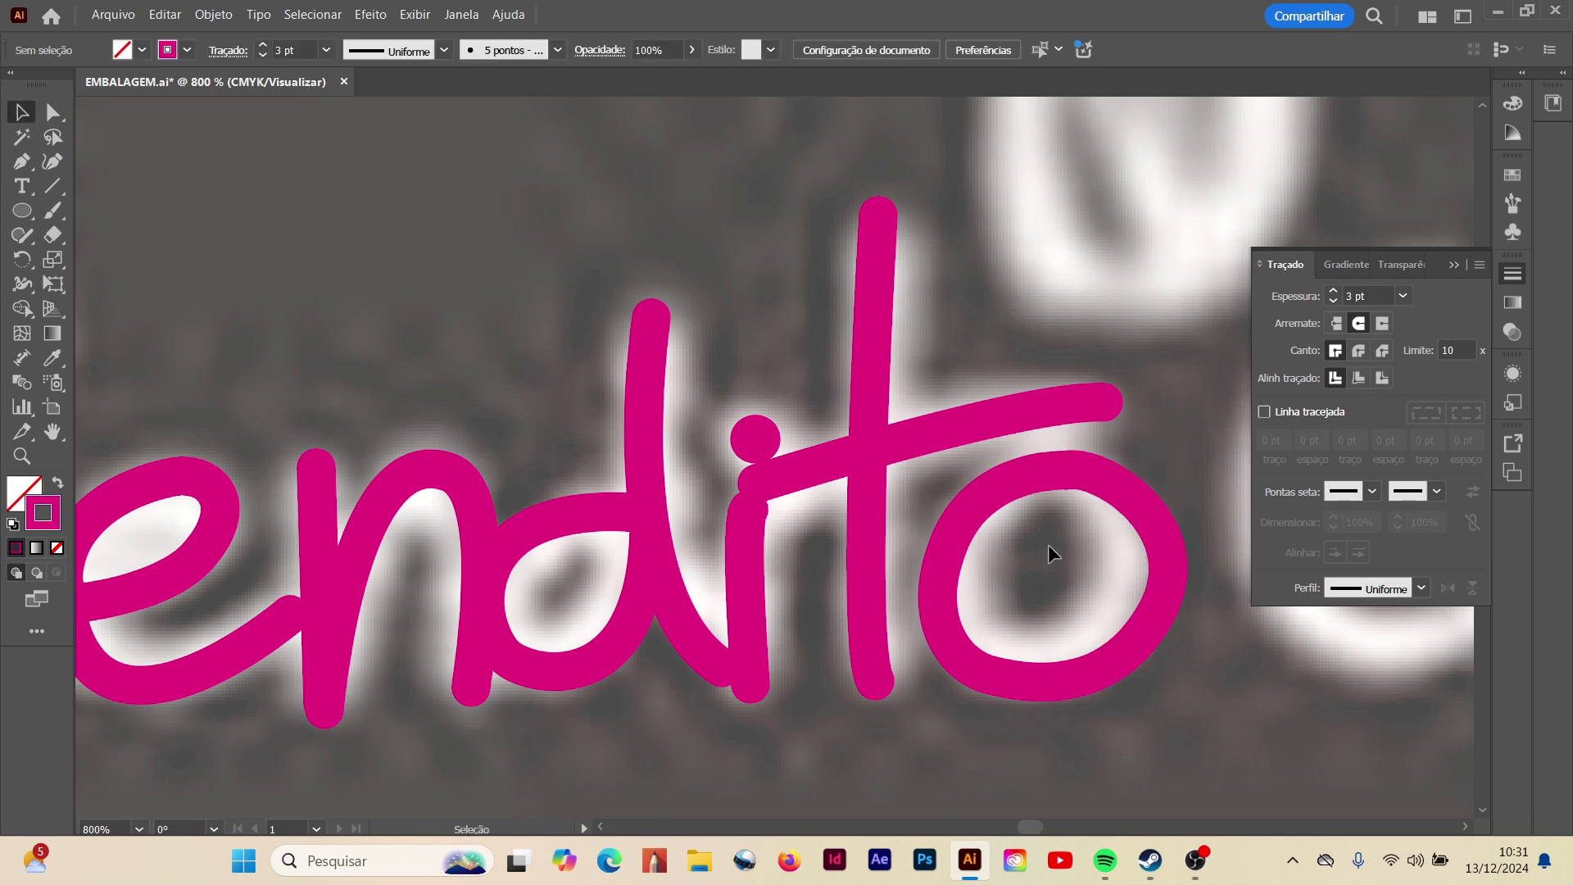
# - Scale the o of Bendito narrower from both sides and slightly shorter from below to fit the sketch
pyautogui.click(1157, 533)
pyautogui.moveTo(1168, 574)
pyautogui.mouseDown()
pyautogui.moveTo(1071, 569)
pyautogui.moveTo(1138, 576)
pyautogui.mouseUp()
pyautogui.moveTo(939, 574); pyautogui.dragTo(957, 571)
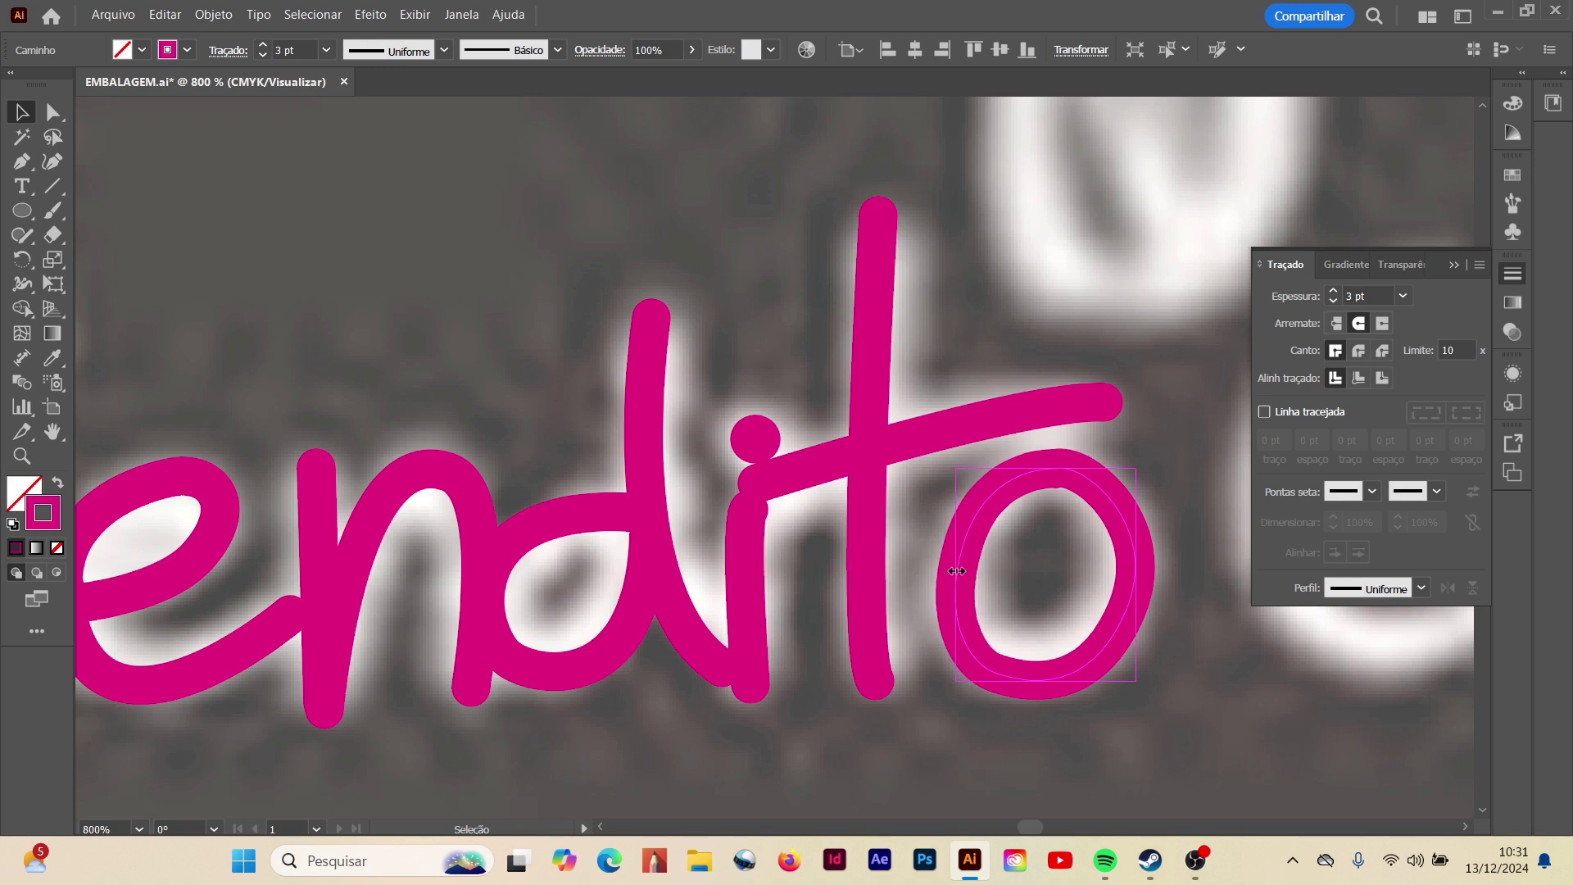
pyautogui.moveTo(1049, 682); pyautogui.dragTo(1049, 672)
pyautogui.click(1186, 523)
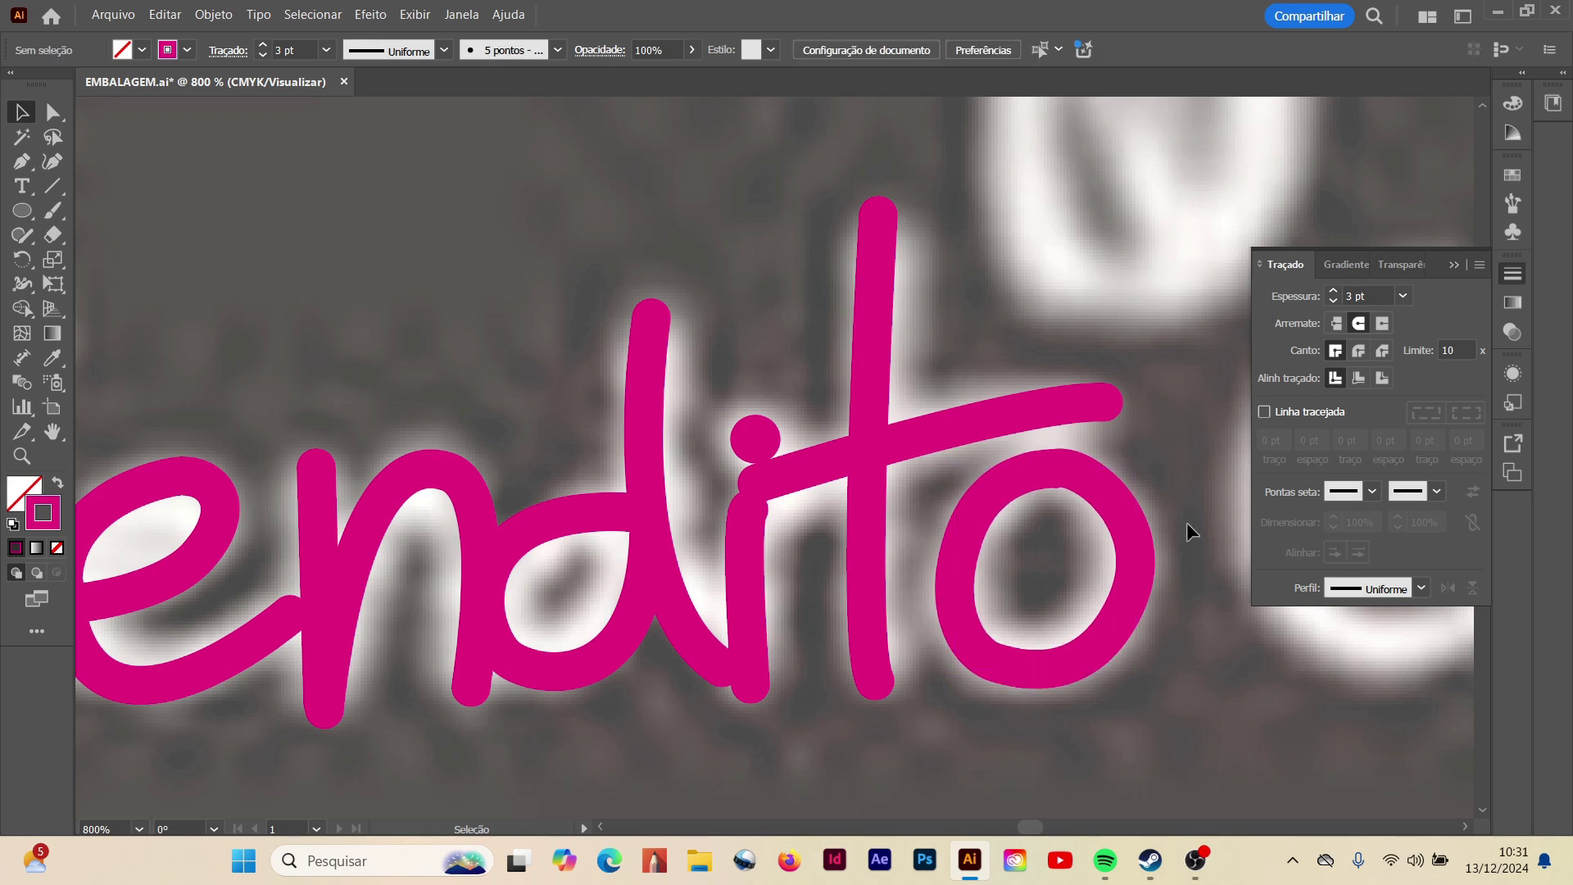
# - Trace the capital C of Cacao with the Pen tool as one open curve from its upper tip to the first a
pyautogui.hotkey('ctrl', '-')
pyautogui.hotkey('ctrl', '-')
pyautogui.hotkey('ctrl', '-')
pyautogui.hotkey('ctrl', '-')
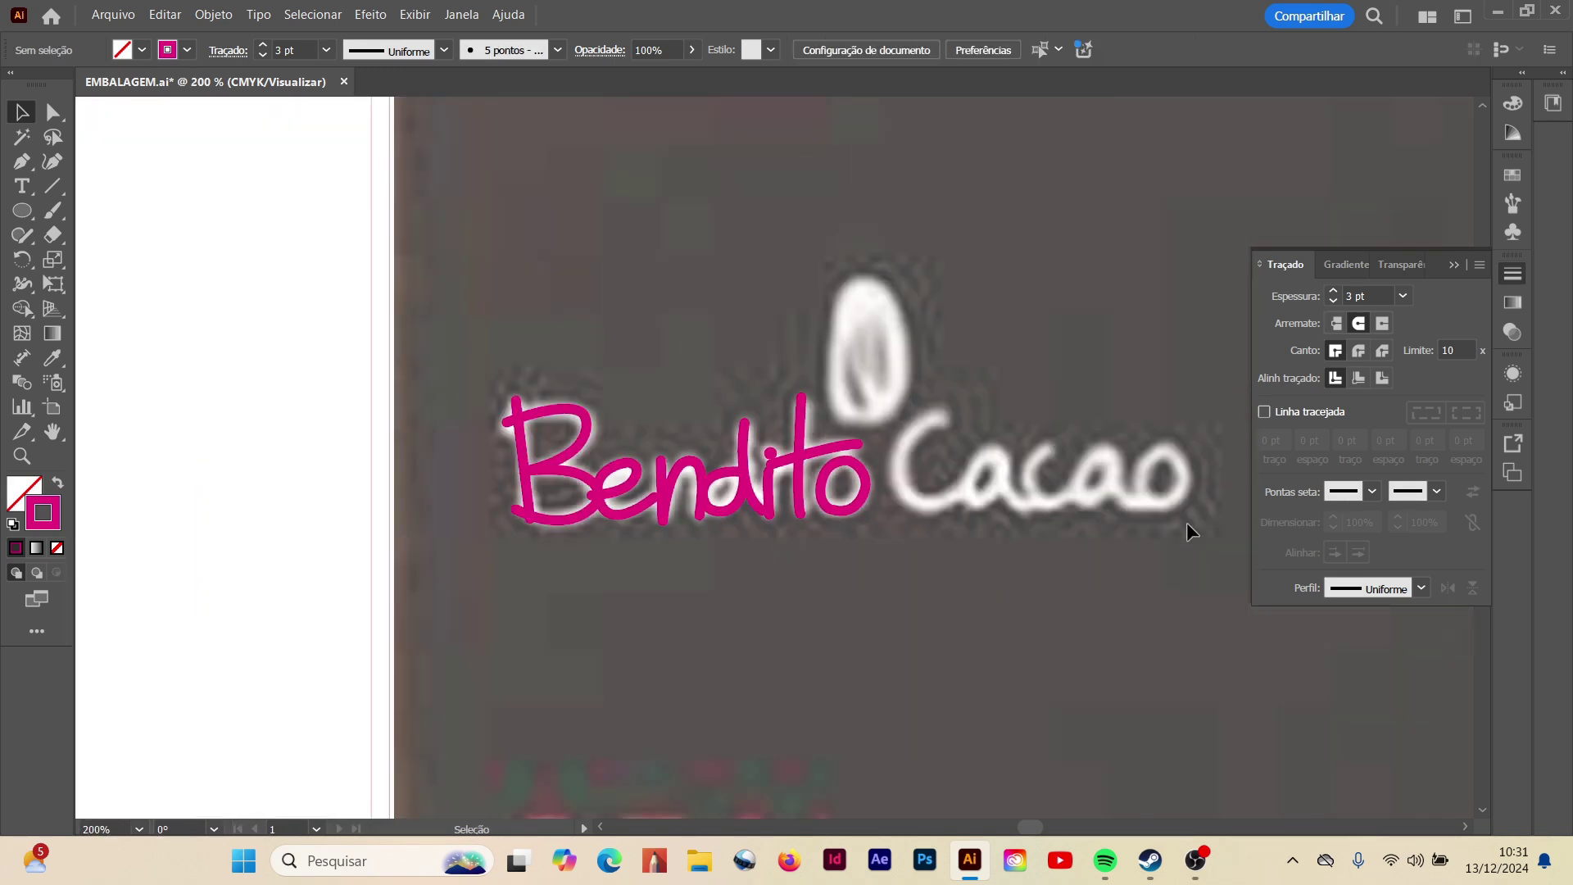
pyautogui.click(22, 457)
pyautogui.click(1162, 513)
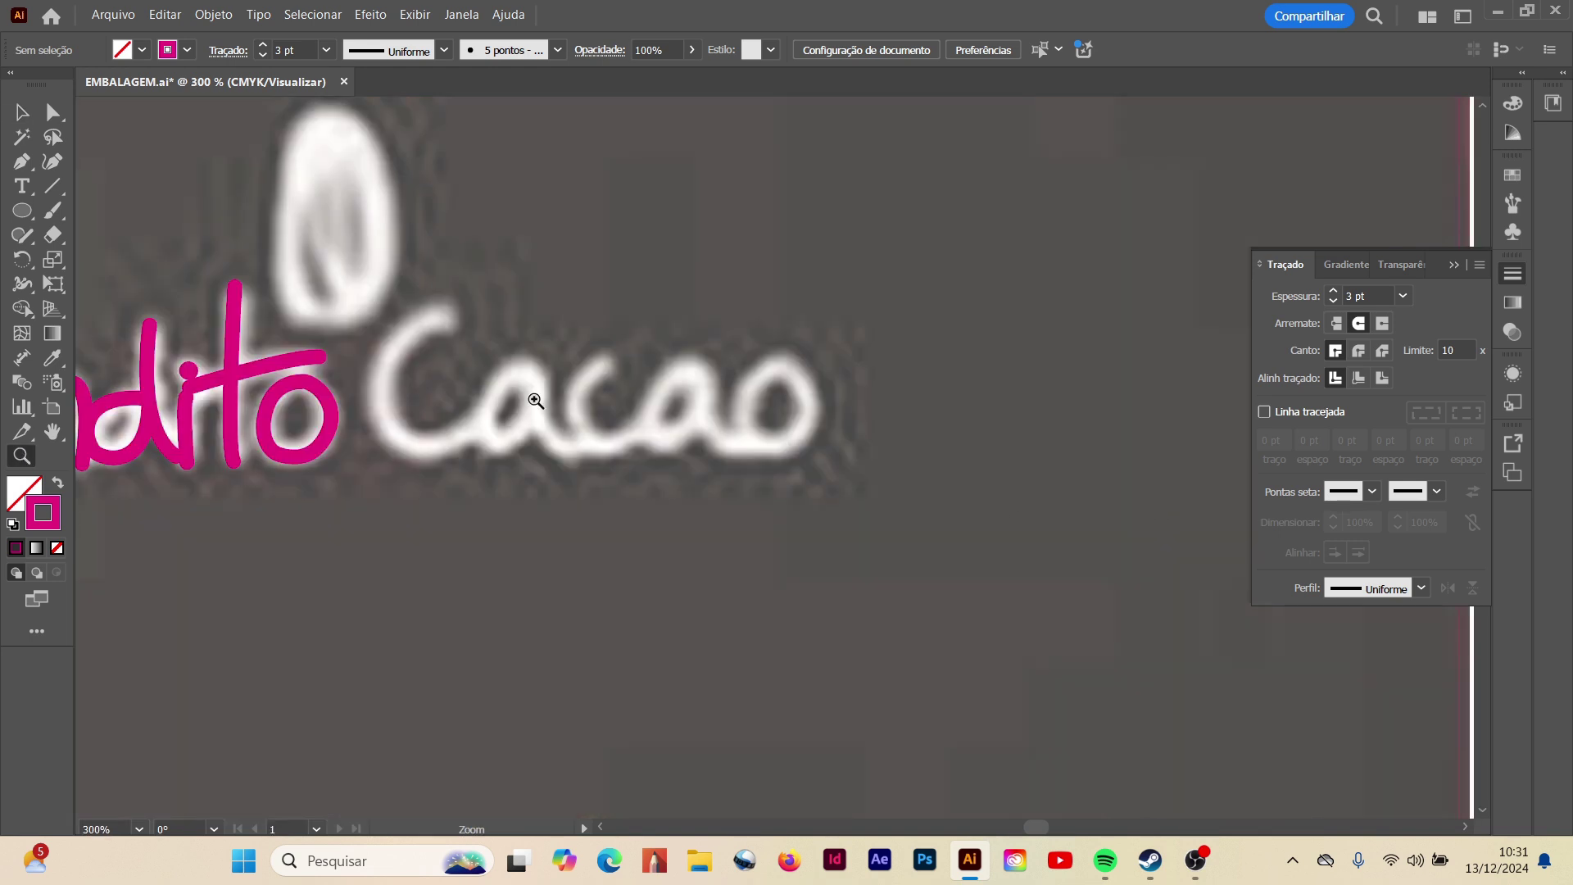
pyautogui.click(527, 404)
pyautogui.press('p')
pyautogui.click(501, 343)
pyautogui.moveTo(358, 449); pyautogui.dragTo(331, 565)
pyautogui.moveTo(460, 608); pyautogui.dragTo(523, 599)
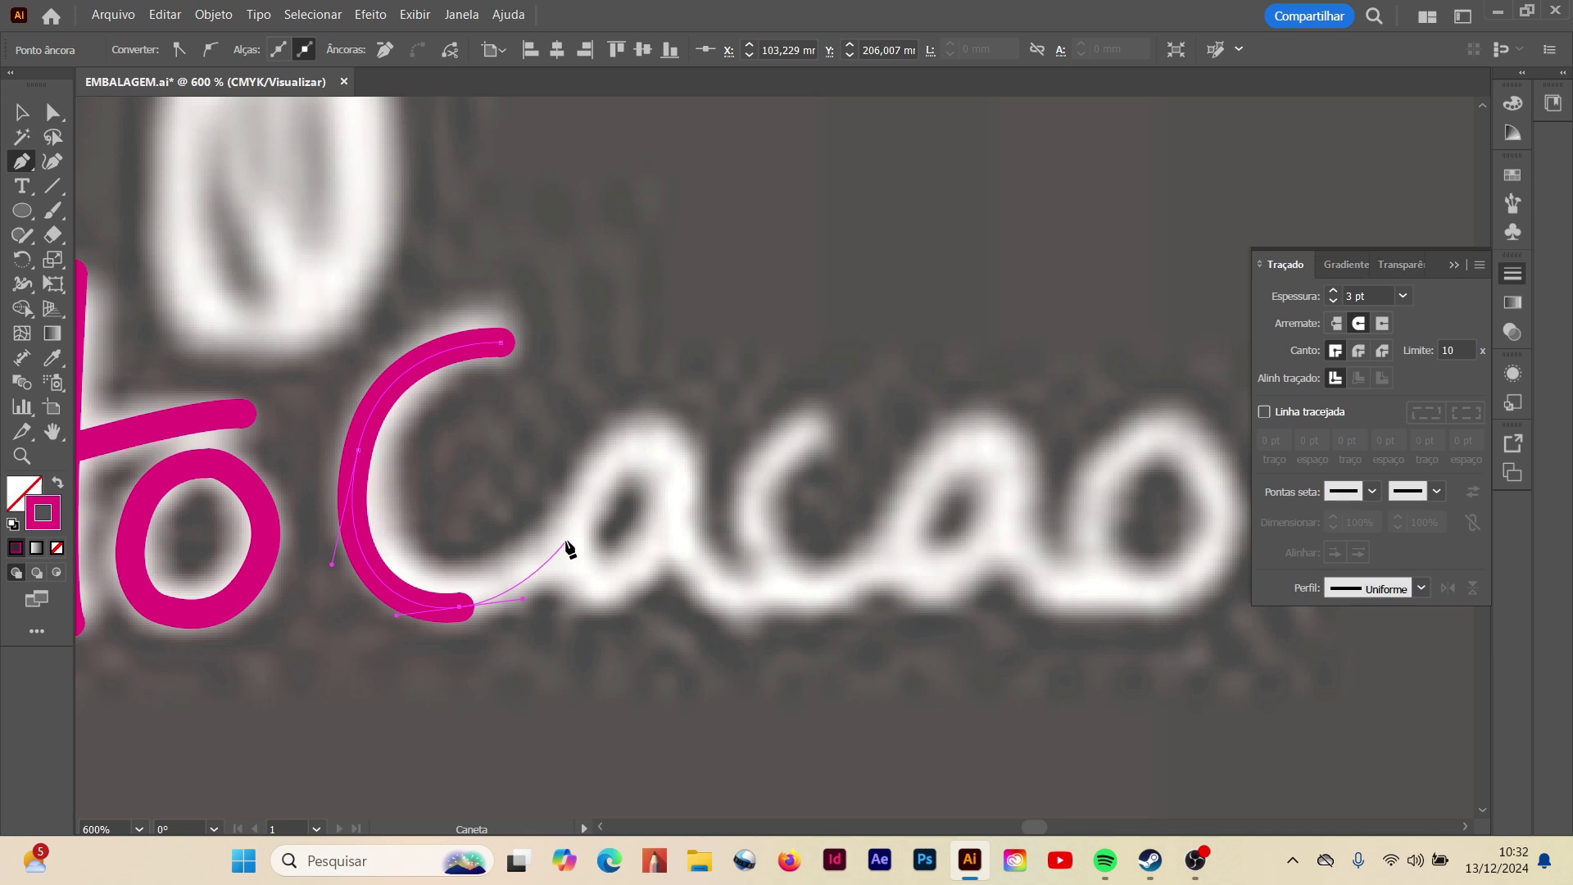
pyautogui.click(570, 548)
pyautogui.press('Escape')
# - Trace the bowl of the first a in Cacao with the Pen tool as an open curved path
pyautogui.click(677, 440)
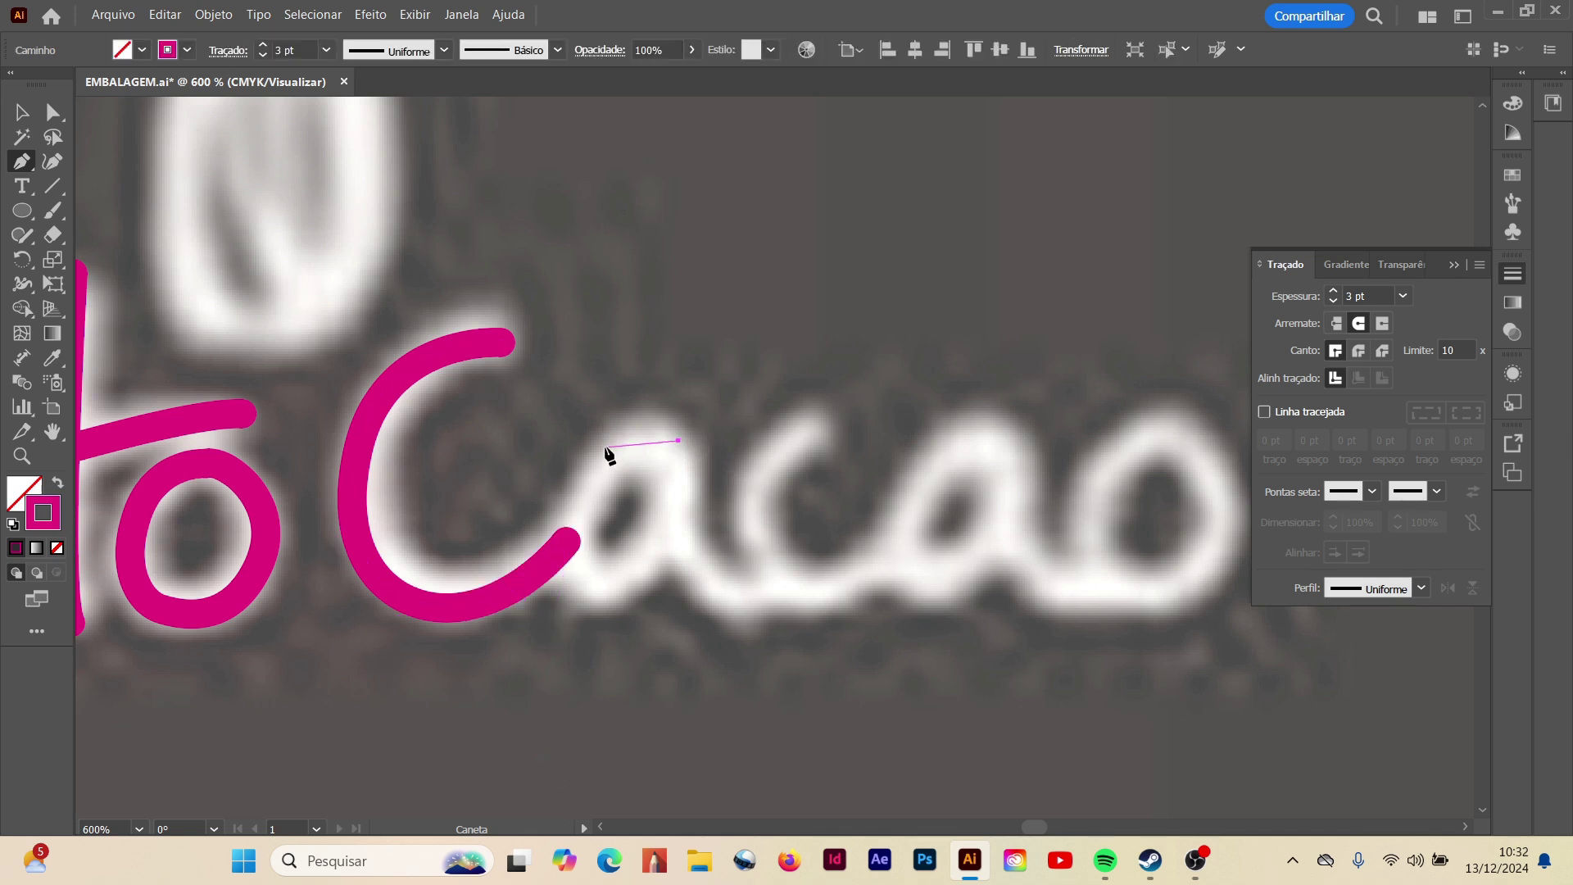
pyautogui.moveTo(577, 481); pyautogui.dragTo(578, 484)
pyautogui.moveTo(579, 589); pyautogui.dragTo(602, 620)
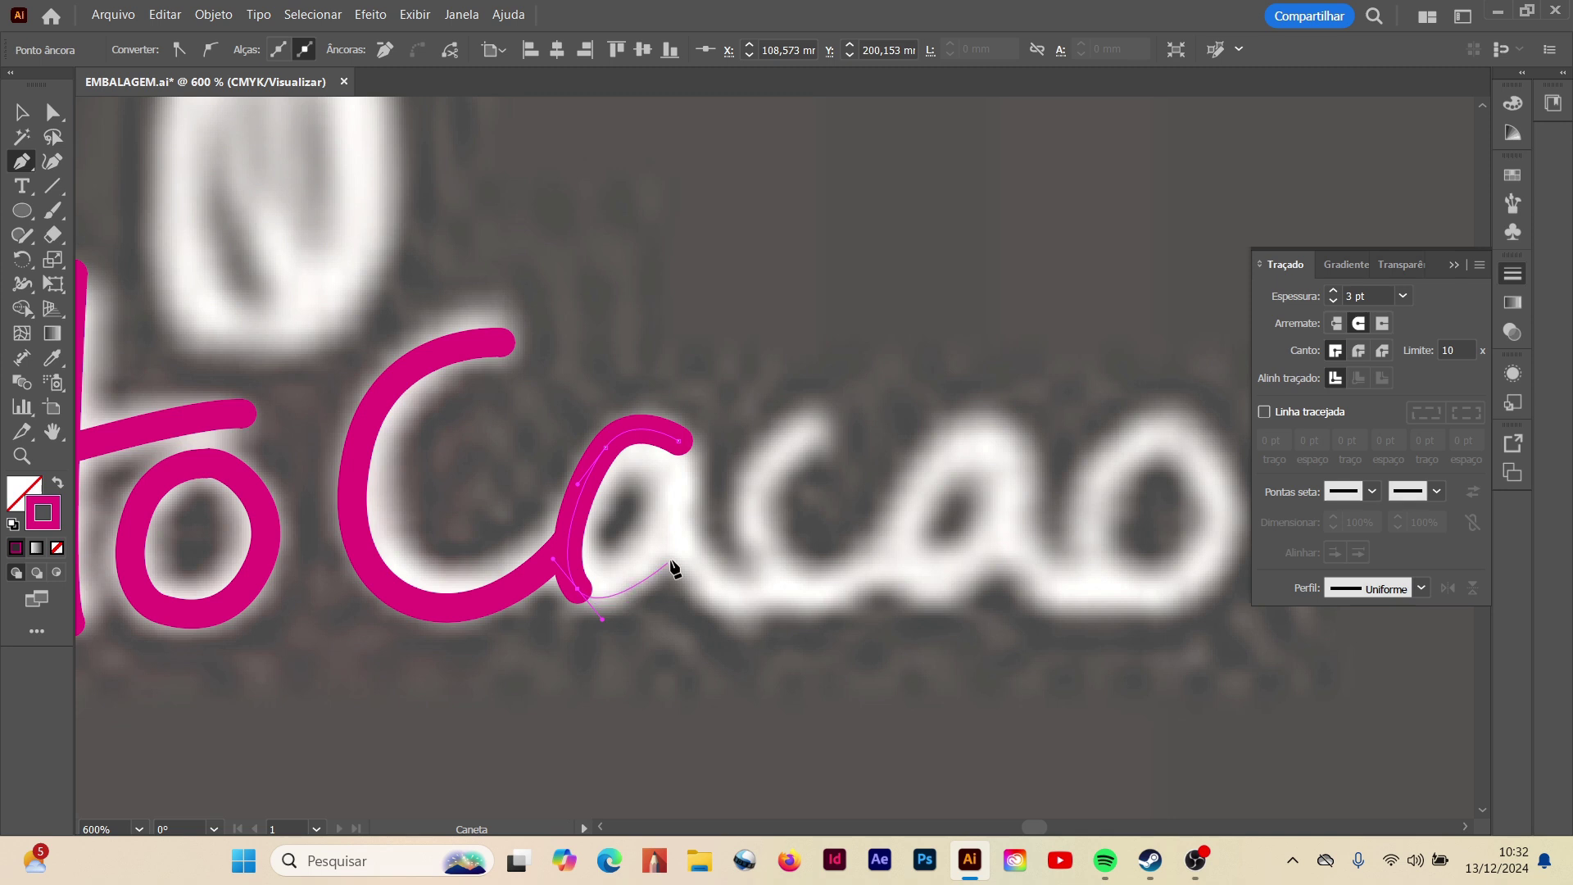
pyautogui.moveTo(671, 537)
pyautogui.mouseDown()
pyautogui.moveTo(677, 480)
pyautogui.moveTo(694, 478)
pyautogui.mouseUp()
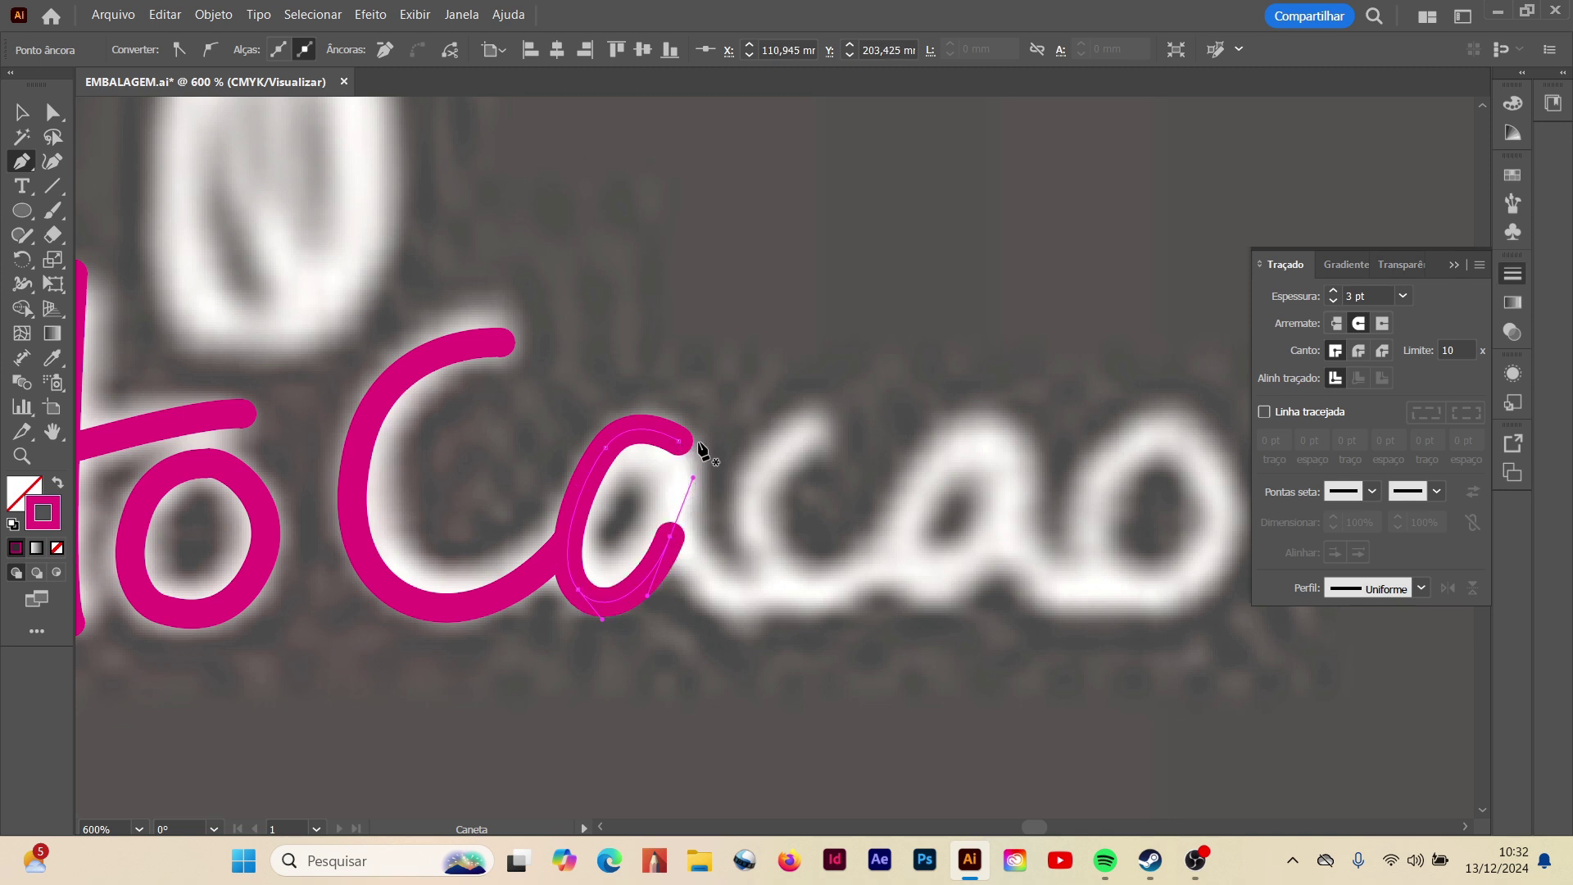
# - Trace the stem of the first a as a separate path curving into its tail towards the c
pyautogui.click(697, 443)
pyautogui.moveTo(686, 572); pyautogui.dragTo(704, 612)
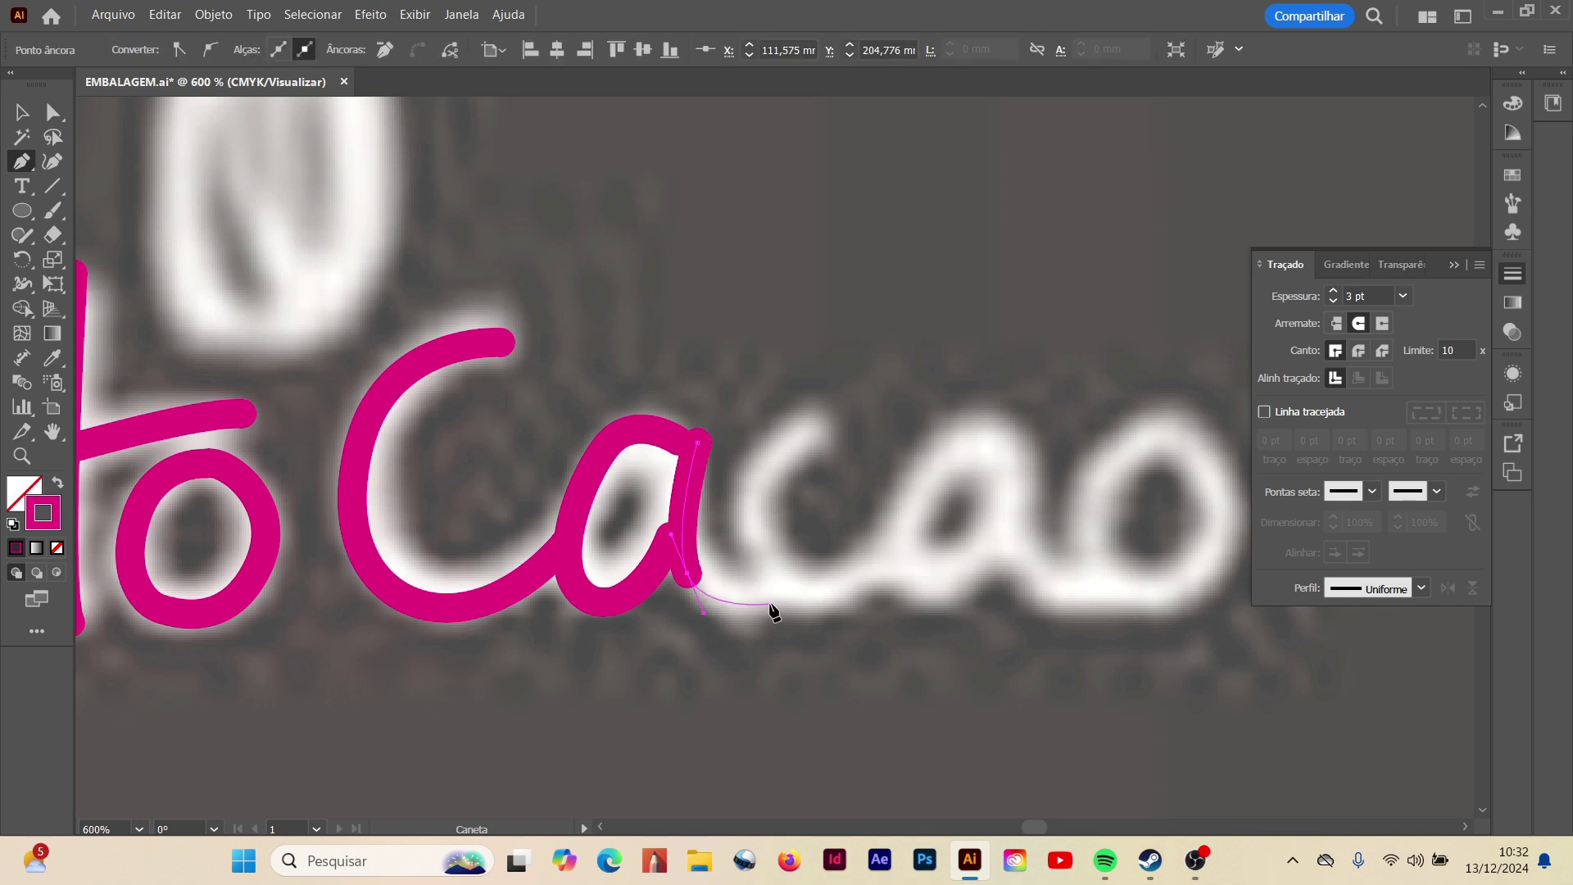
pyautogui.click(773, 607)
pyautogui.keyDown('ctrl'); pyautogui.click(787, 643); pyautogui.keyUp('ctrl')
# - Trace the lowercase c of Cacao with the Pen tool as one open curve reaching the second a
pyautogui.click(823, 432)
pyautogui.moveTo(752, 511)
pyautogui.mouseDown()
pyautogui.moveTo(757, 586)
pyautogui.moveTo(818, 611)
pyautogui.moveTo(876, 602)
pyautogui.moveTo(880, 585)
pyautogui.mouseUp()
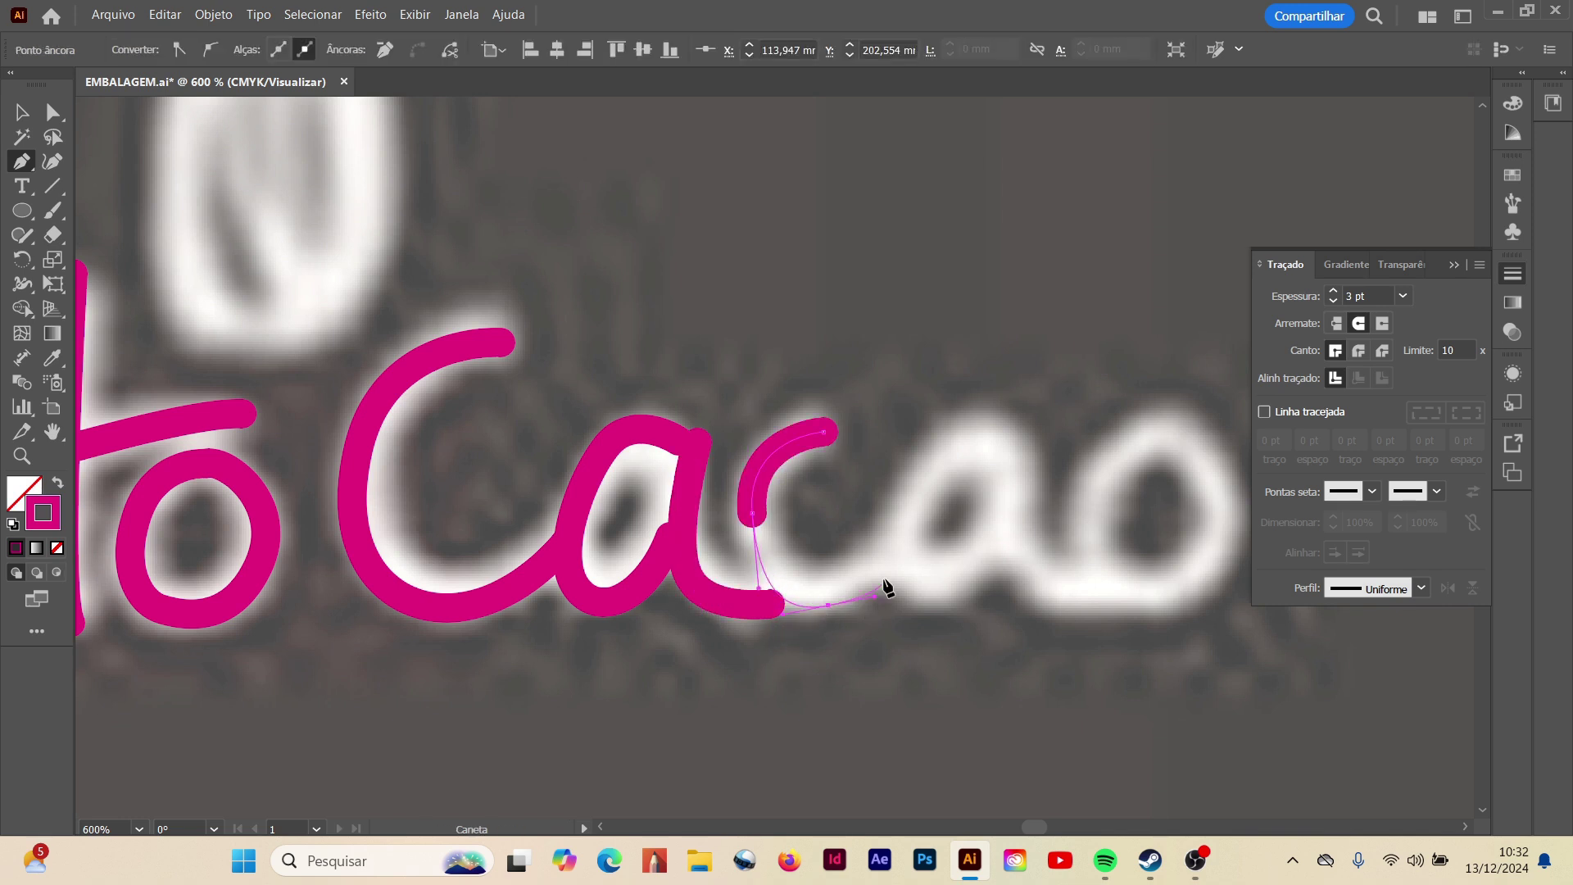
pyautogui.click(883, 565)
pyautogui.press('v')
pyautogui.click(874, 295)
# - Move the lowercase c slightly up towards the first a and extend its upper end outwards
pyautogui.moveTo(764, 569); pyautogui.dragTo(754, 553)
pyautogui.press('a')
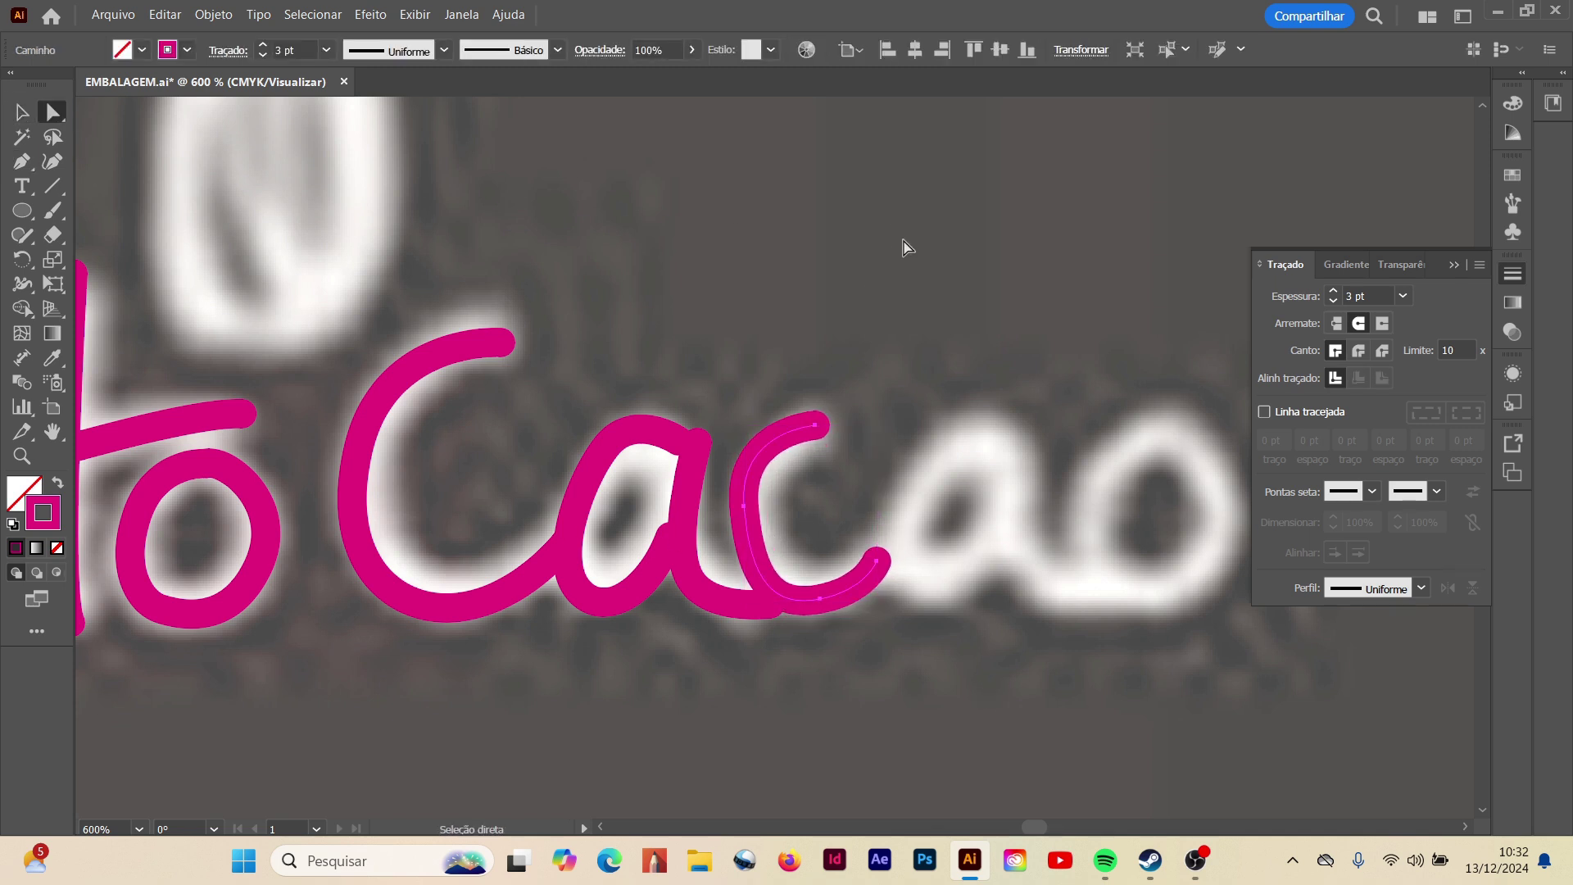
pyautogui.click(907, 246)
pyautogui.click(829, 428)
pyautogui.moveTo(830, 433); pyautogui.dragTo(830, 432)
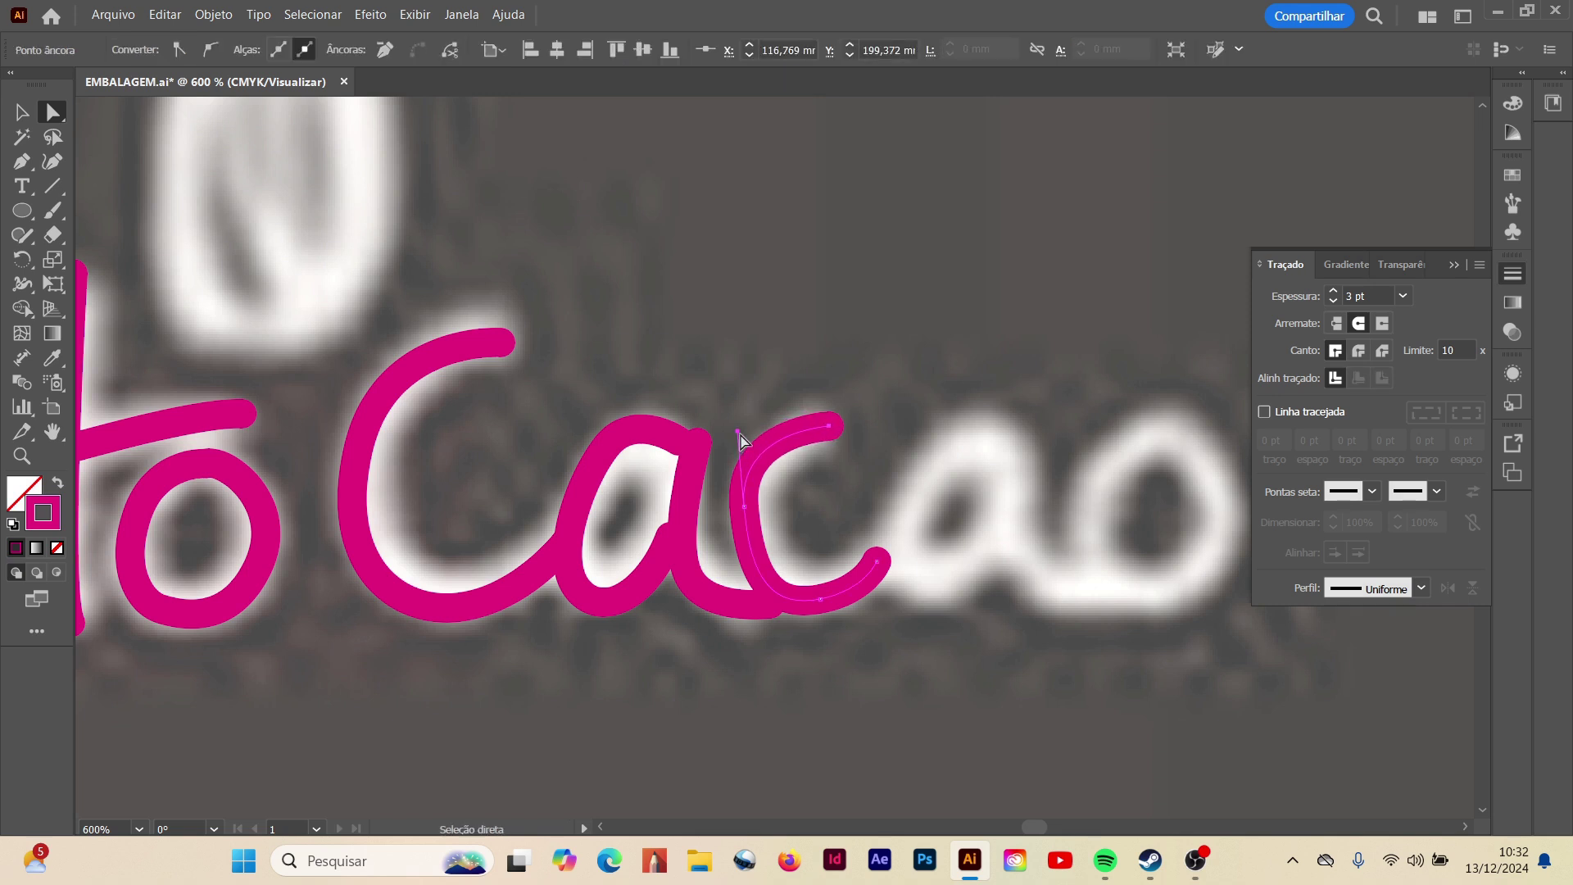
# - Reshape the end of the first a's bowl so the curve runs up into its stem
pyautogui.click(862, 655)
pyautogui.moveTo(643, 590); pyautogui.dragTo(680, 513)
pyautogui.click(656, 650)
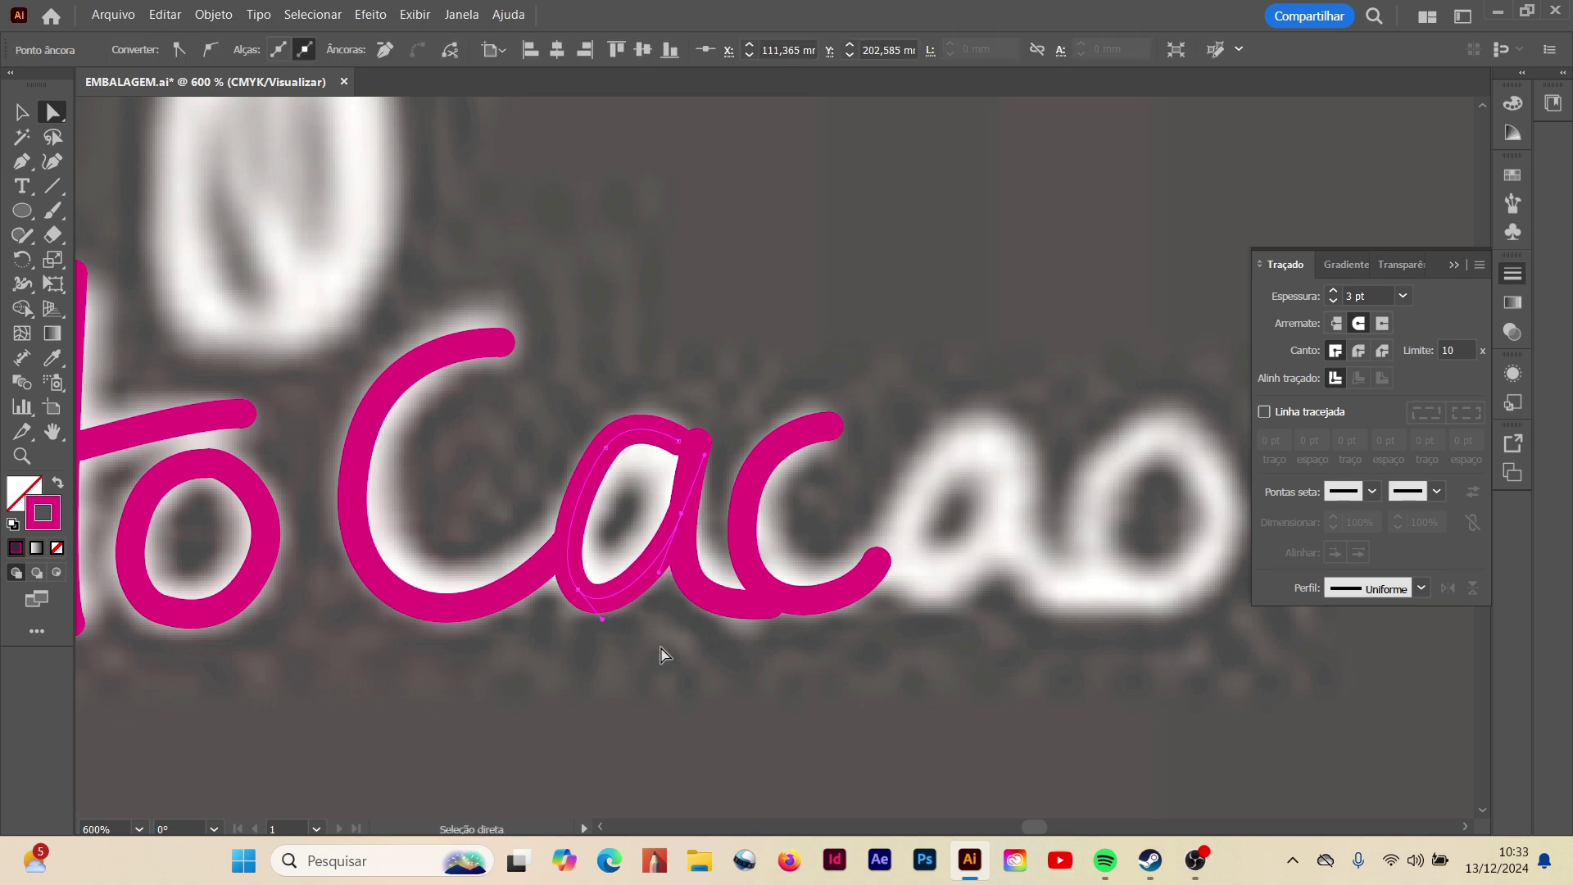
# - Trace the bowl of the second a in Cacao with the Pen tool as an open curved path
pyautogui.press('p')
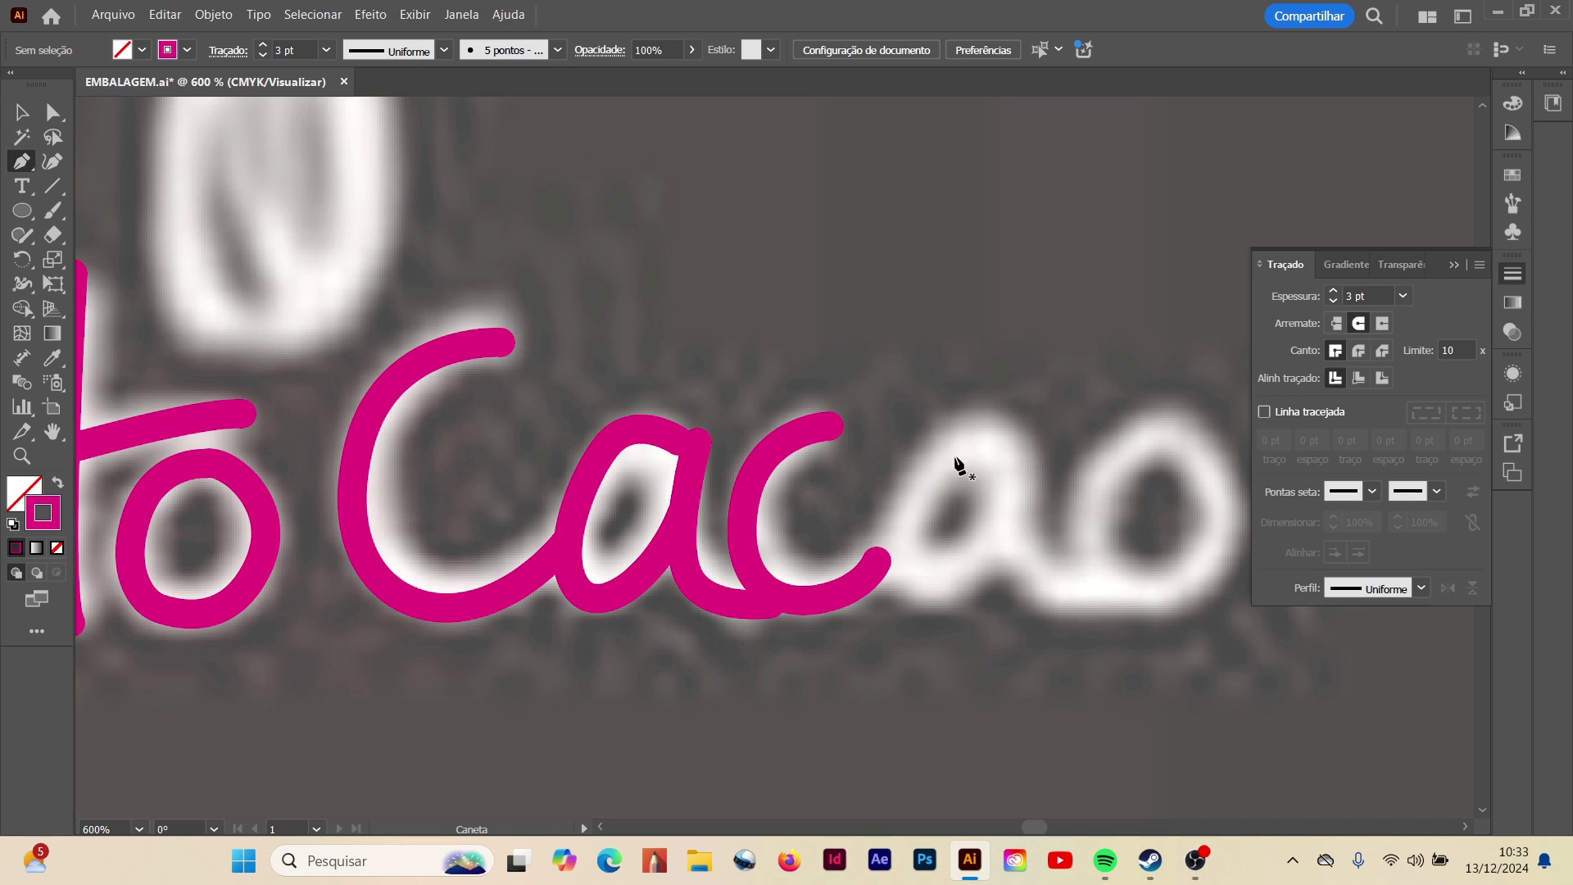
pyautogui.click(994, 438)
pyautogui.moveTo(880, 541); pyautogui.dragTo(872, 544)
pyautogui.moveTo(922, 595)
pyautogui.mouseDown()
pyautogui.moveTo(960, 589)
pyautogui.moveTo(1043, 488)
pyautogui.moveTo(1029, 498)
pyautogui.mouseUp()
# - Round the lower curve of the second a's bowl with the Direct Selection tool
pyautogui.press('a')
pyautogui.click(983, 621)
pyautogui.click(961, 592)
pyautogui.click(967, 603)
pyautogui.click(962, 595)
pyautogui.click(956, 593)
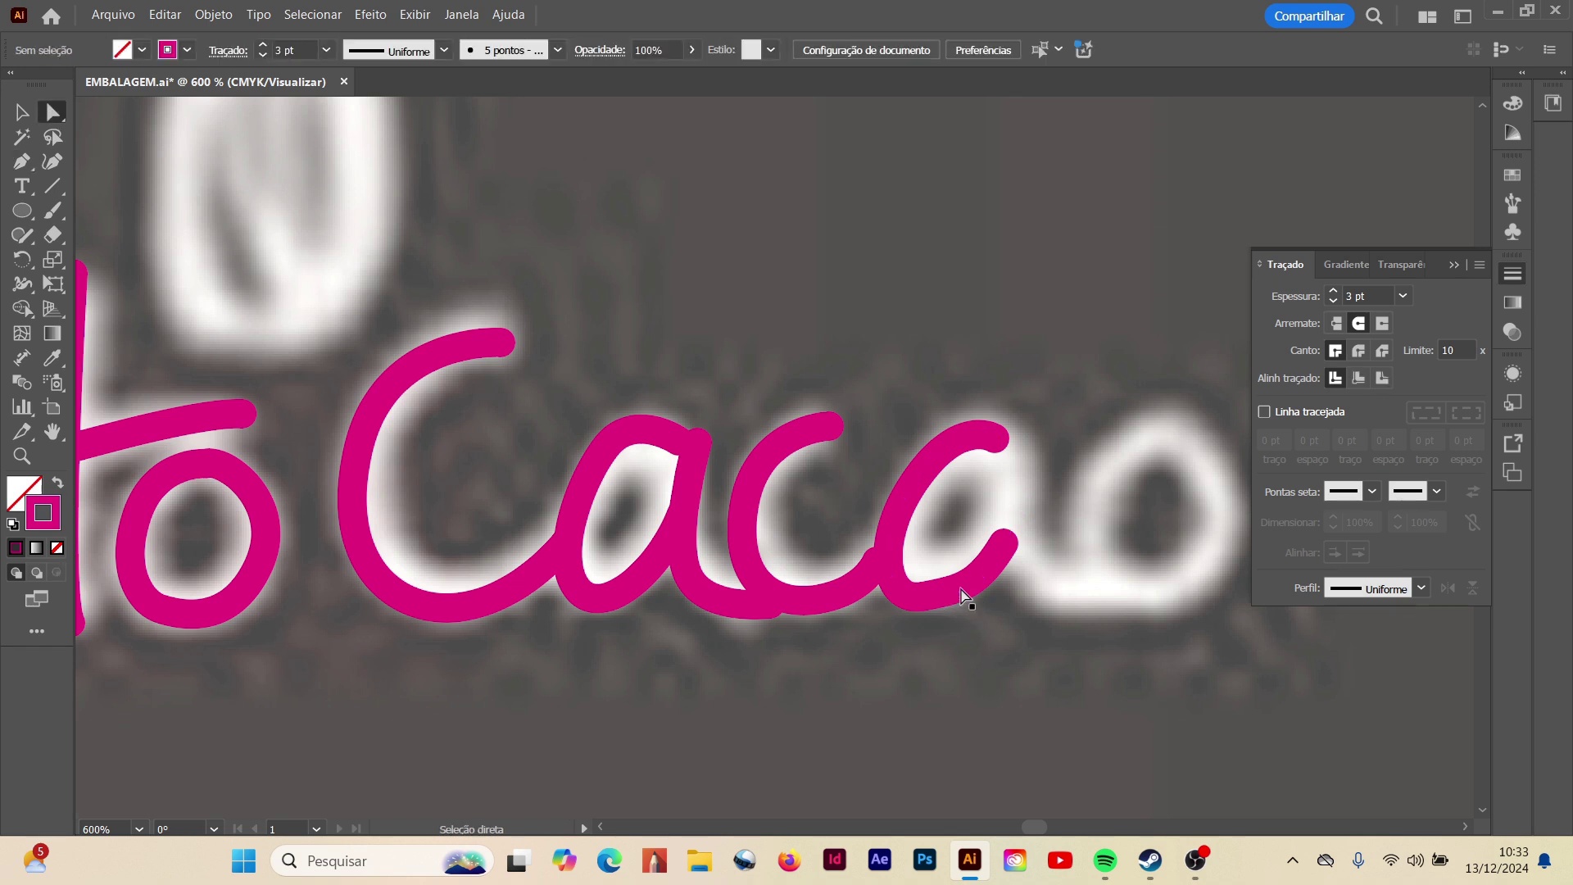
pyautogui.click(957, 597)
pyautogui.click(976, 656)
# - Trace the stem of the second a as a separate path from the bowl's top down into its tail
pyautogui.press('p')
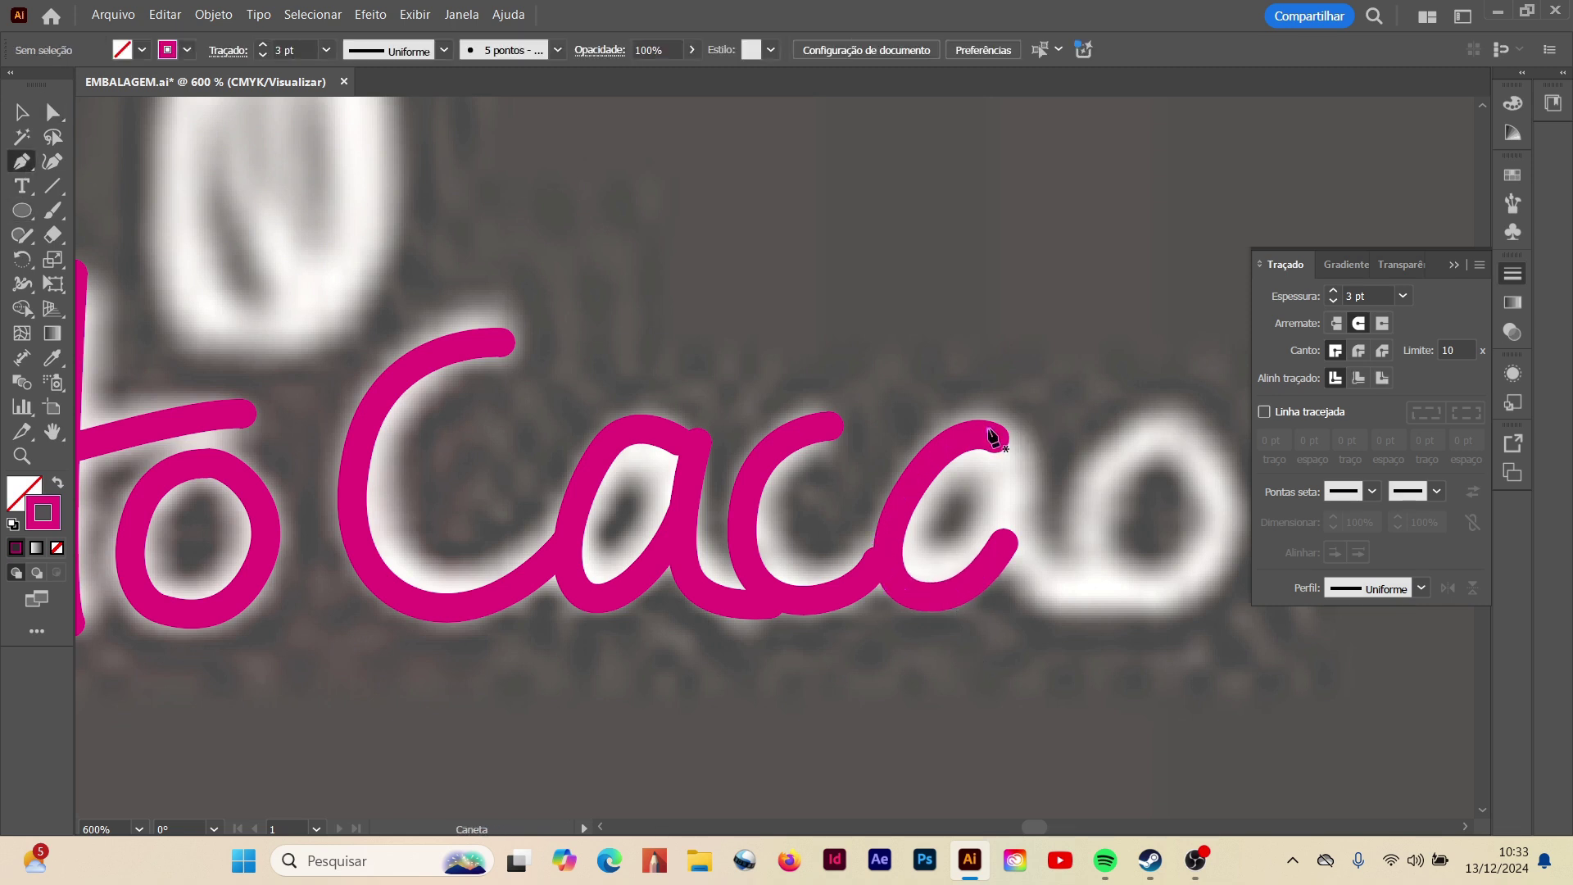
pyautogui.click(989, 429)
pyautogui.click(1028, 596)
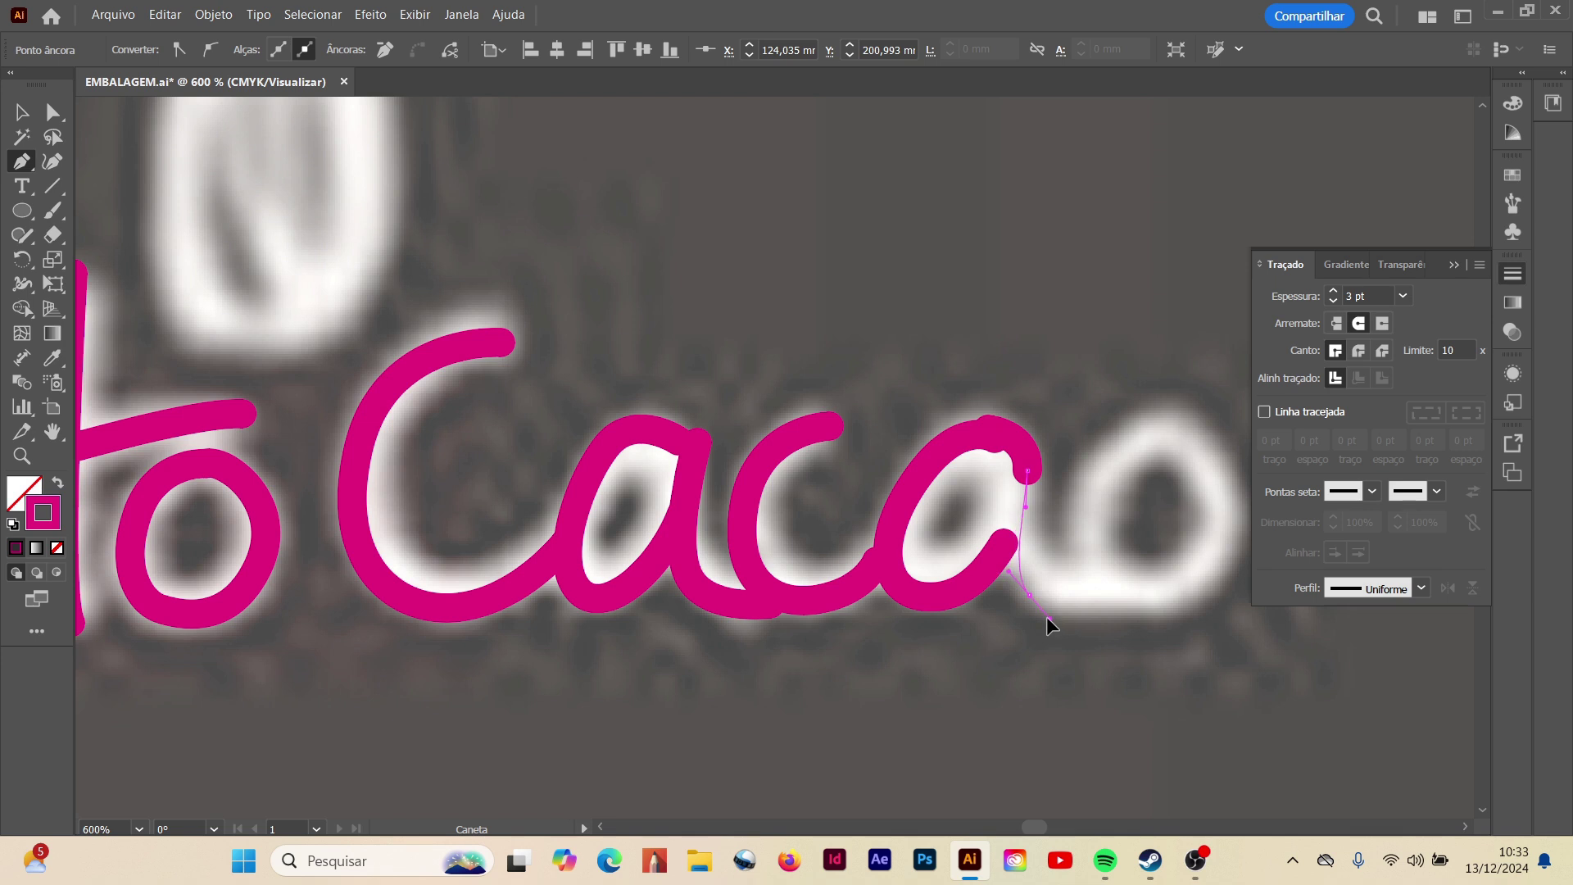
pyautogui.click(1048, 616)
pyautogui.click(1114, 591)
# - Adjust the upper anchor and handles of the second a's stem to blend it smoothly into the bowl
pyautogui.press('a')
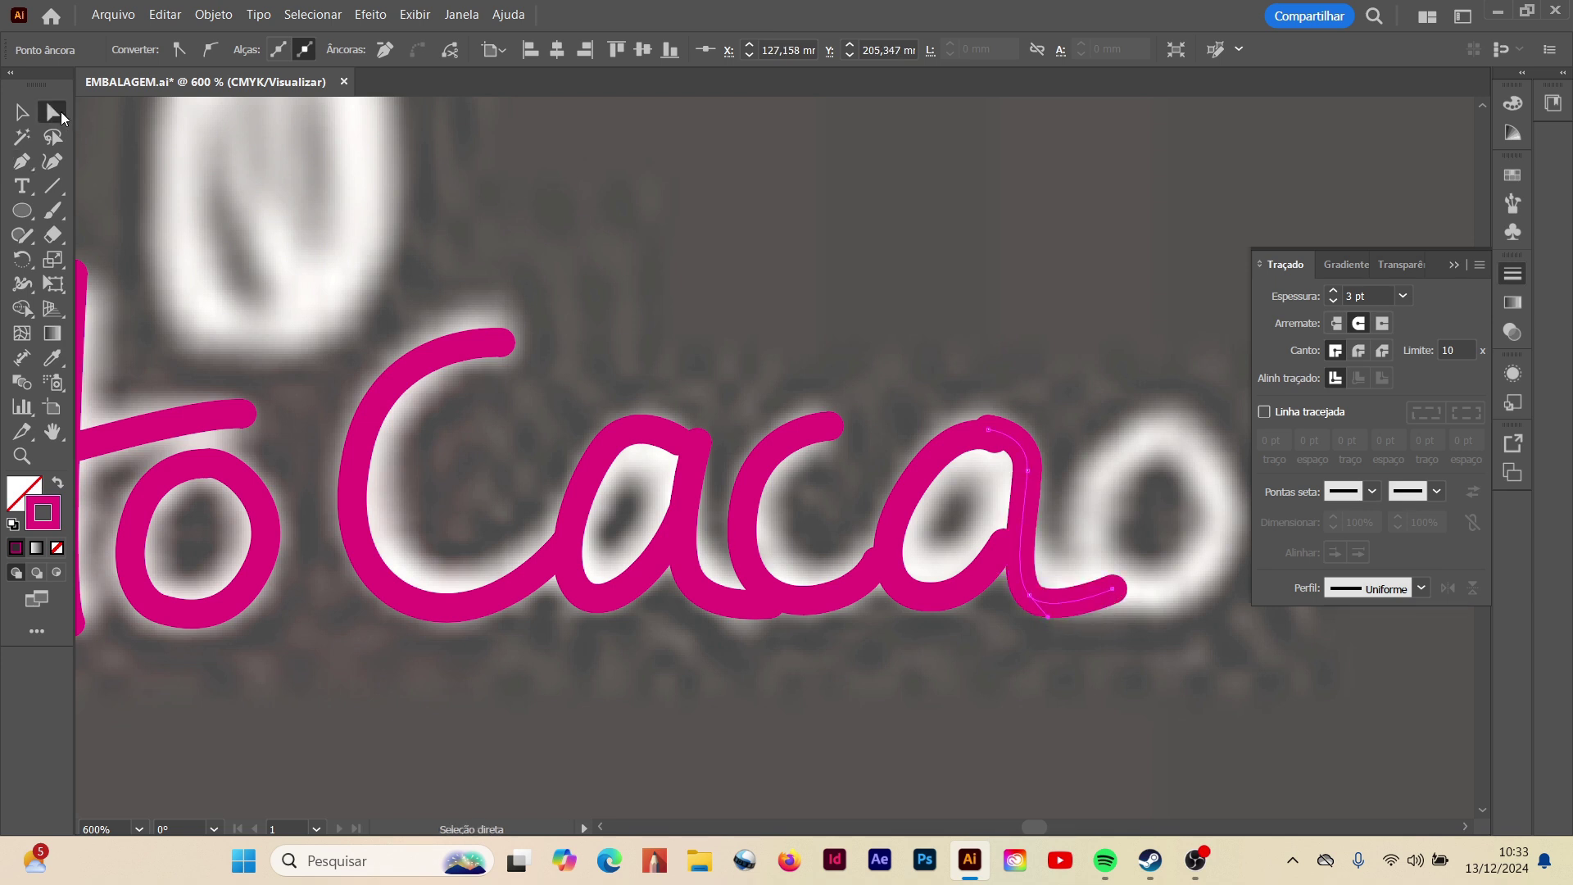
pyautogui.click(992, 417)
pyautogui.moveTo(1029, 464); pyautogui.dragTo(969, 442)
pyautogui.click(1092, 361)
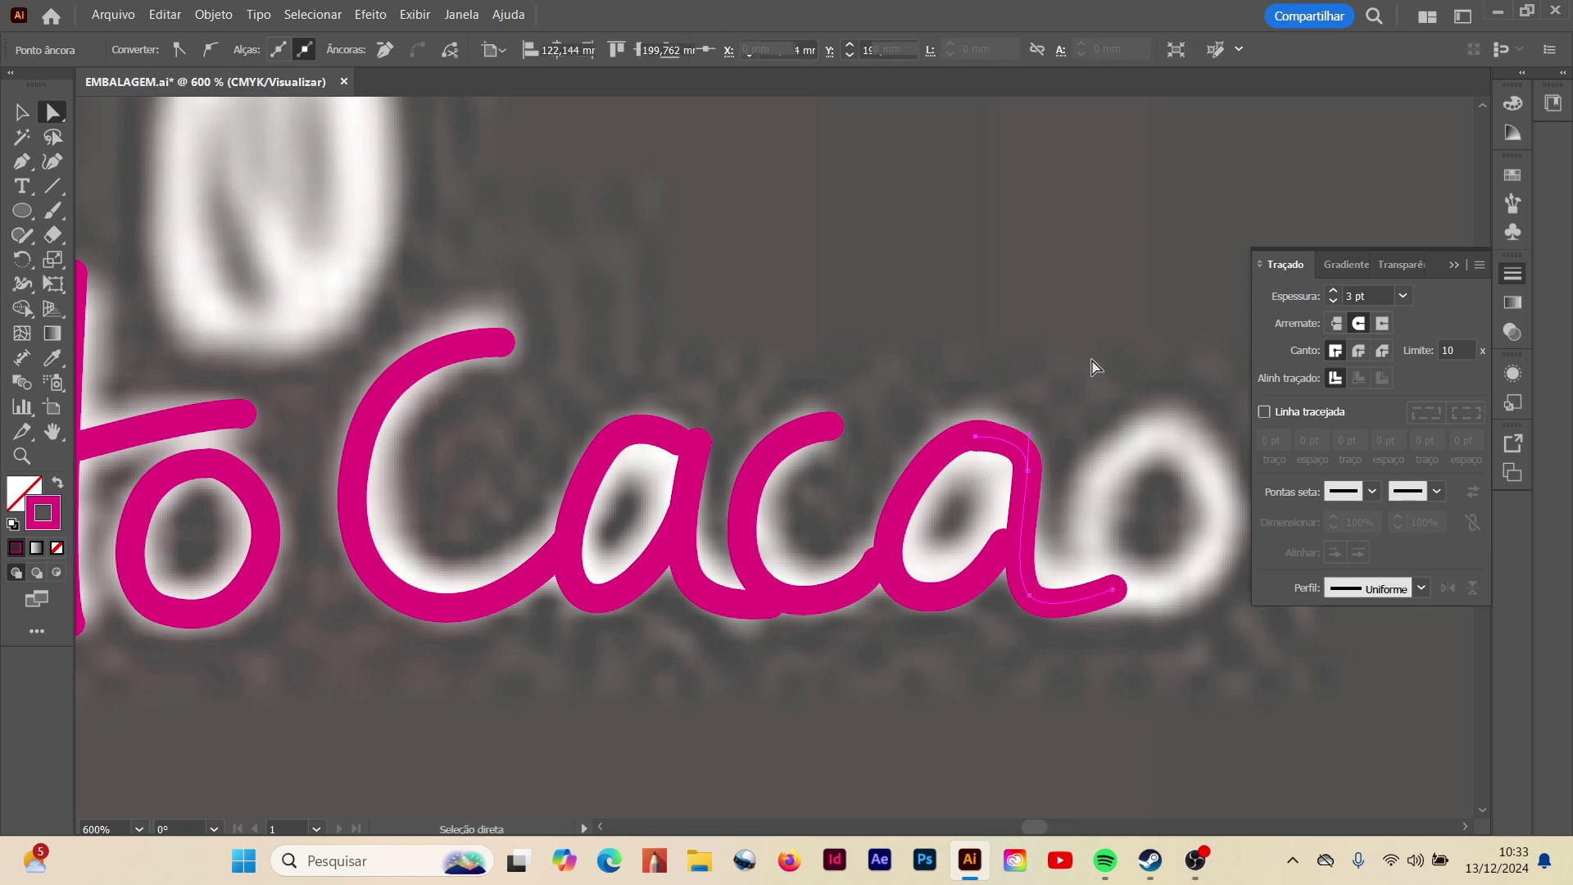
pyautogui.moveTo(1005, 439); pyautogui.dragTo(977, 442)
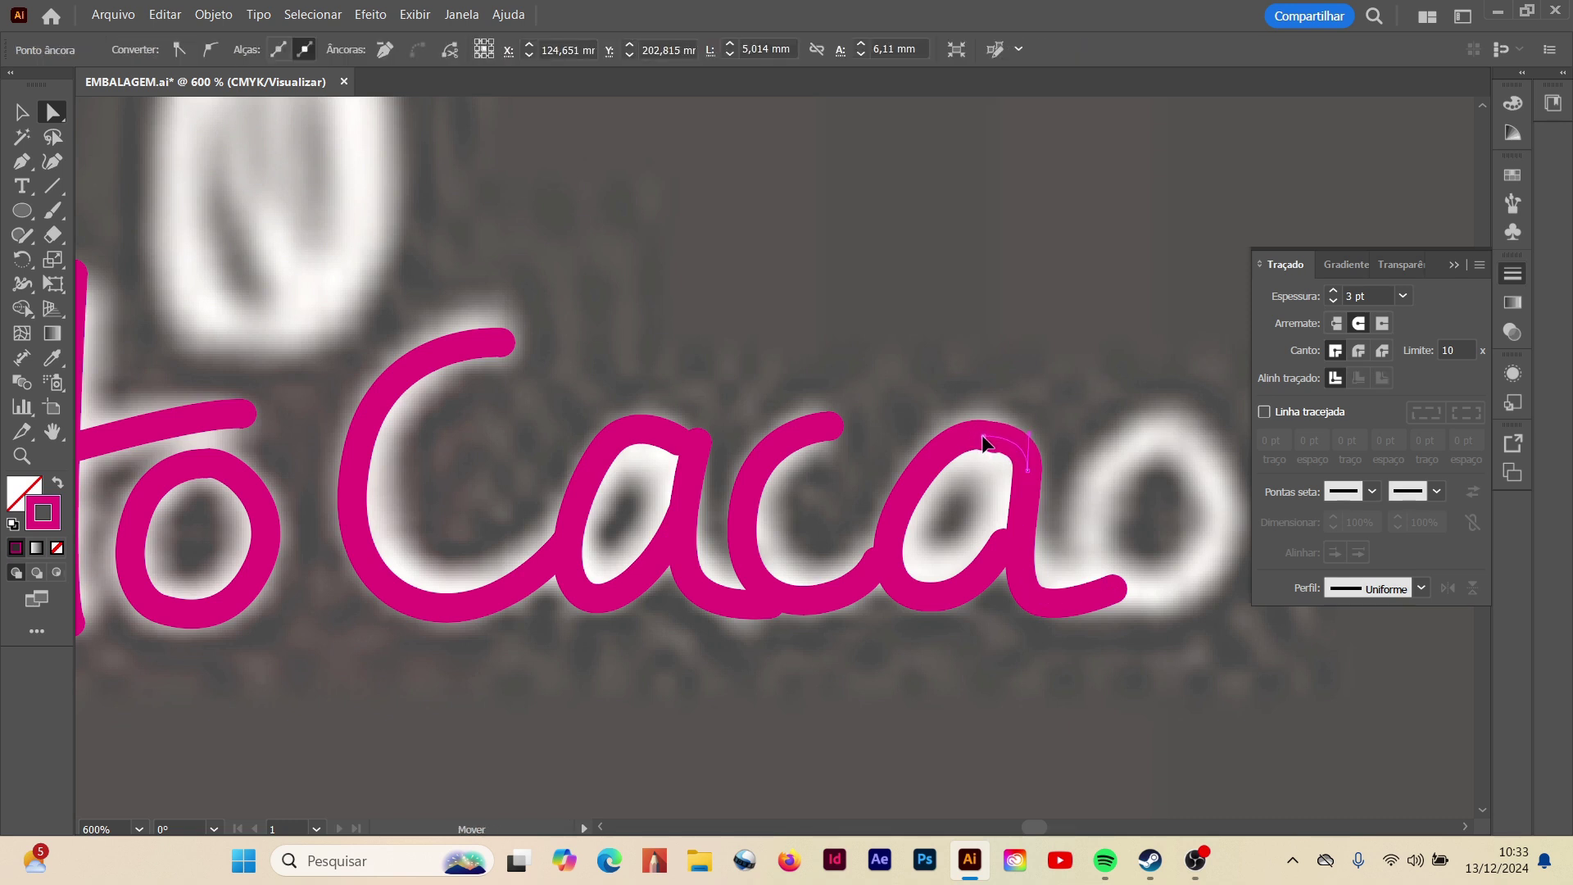
pyautogui.click(1037, 357)
pyautogui.moveTo(1021, 443); pyautogui.dragTo(1006, 433)
pyautogui.click(1067, 402)
pyautogui.click(976, 437)
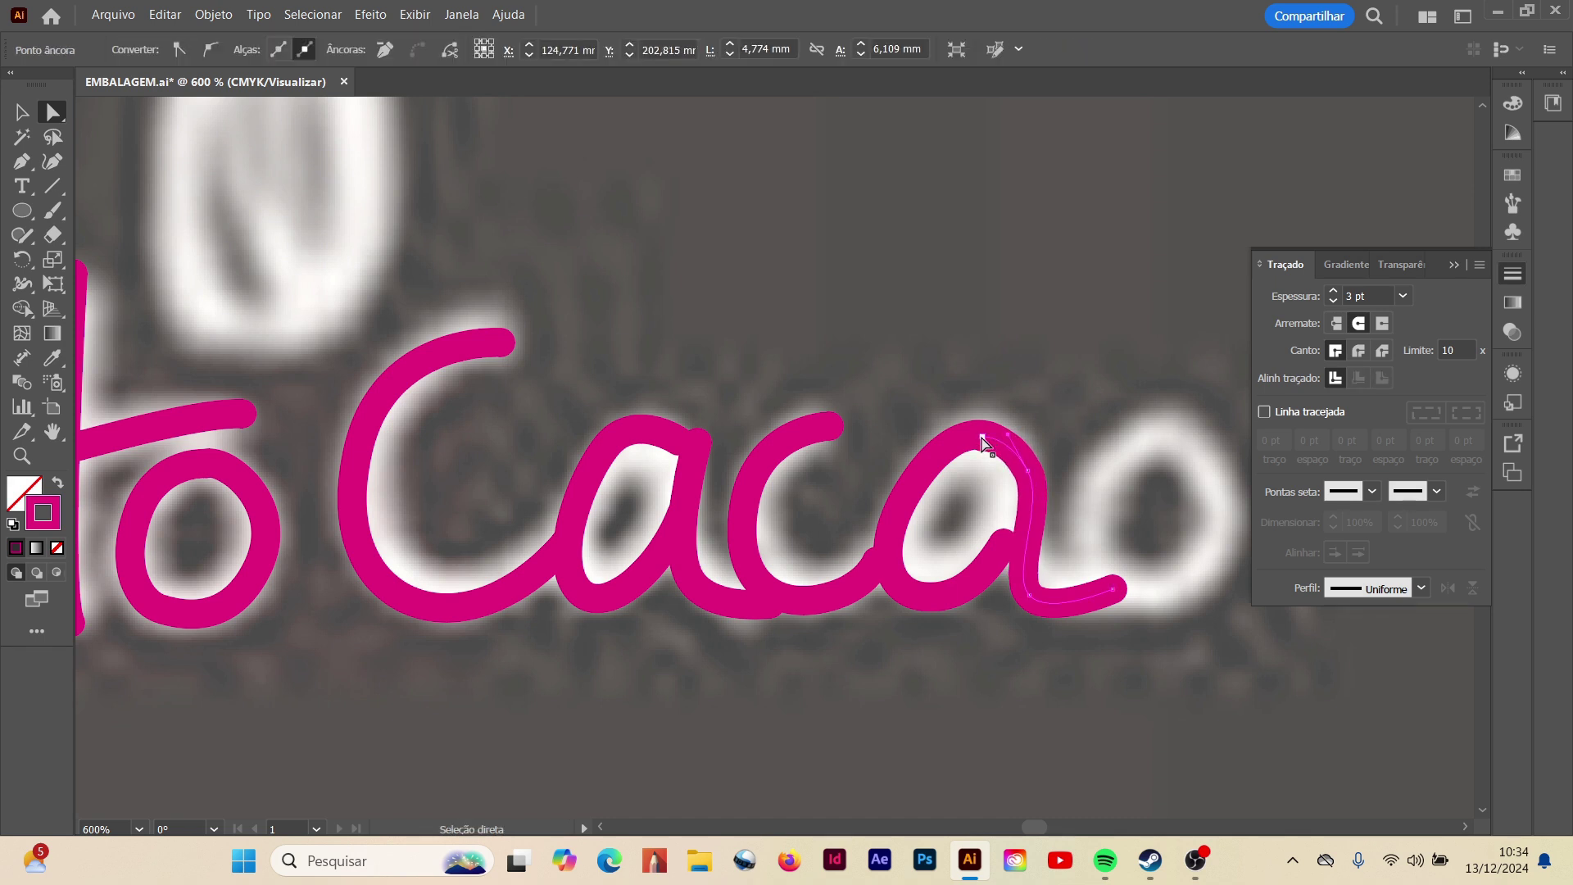
pyautogui.click(1034, 359)
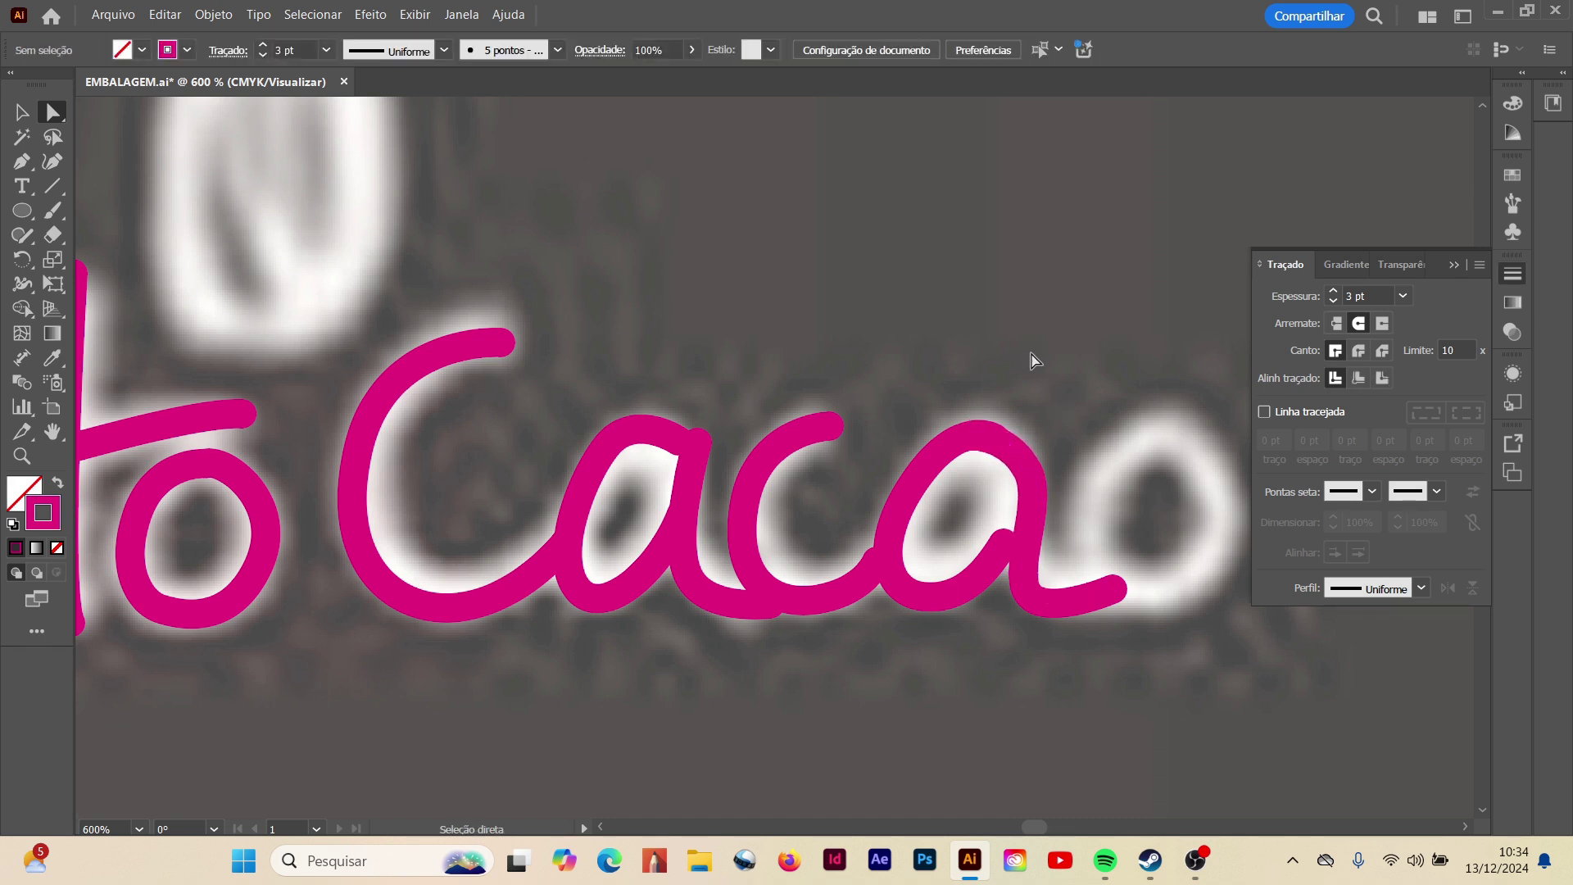
# - Reshape the right-hand curve of the second a's bowl in Cacao with the Direct Selection tool
pyautogui.moveTo(1030, 827); pyautogui.dragTo(1030, 824)
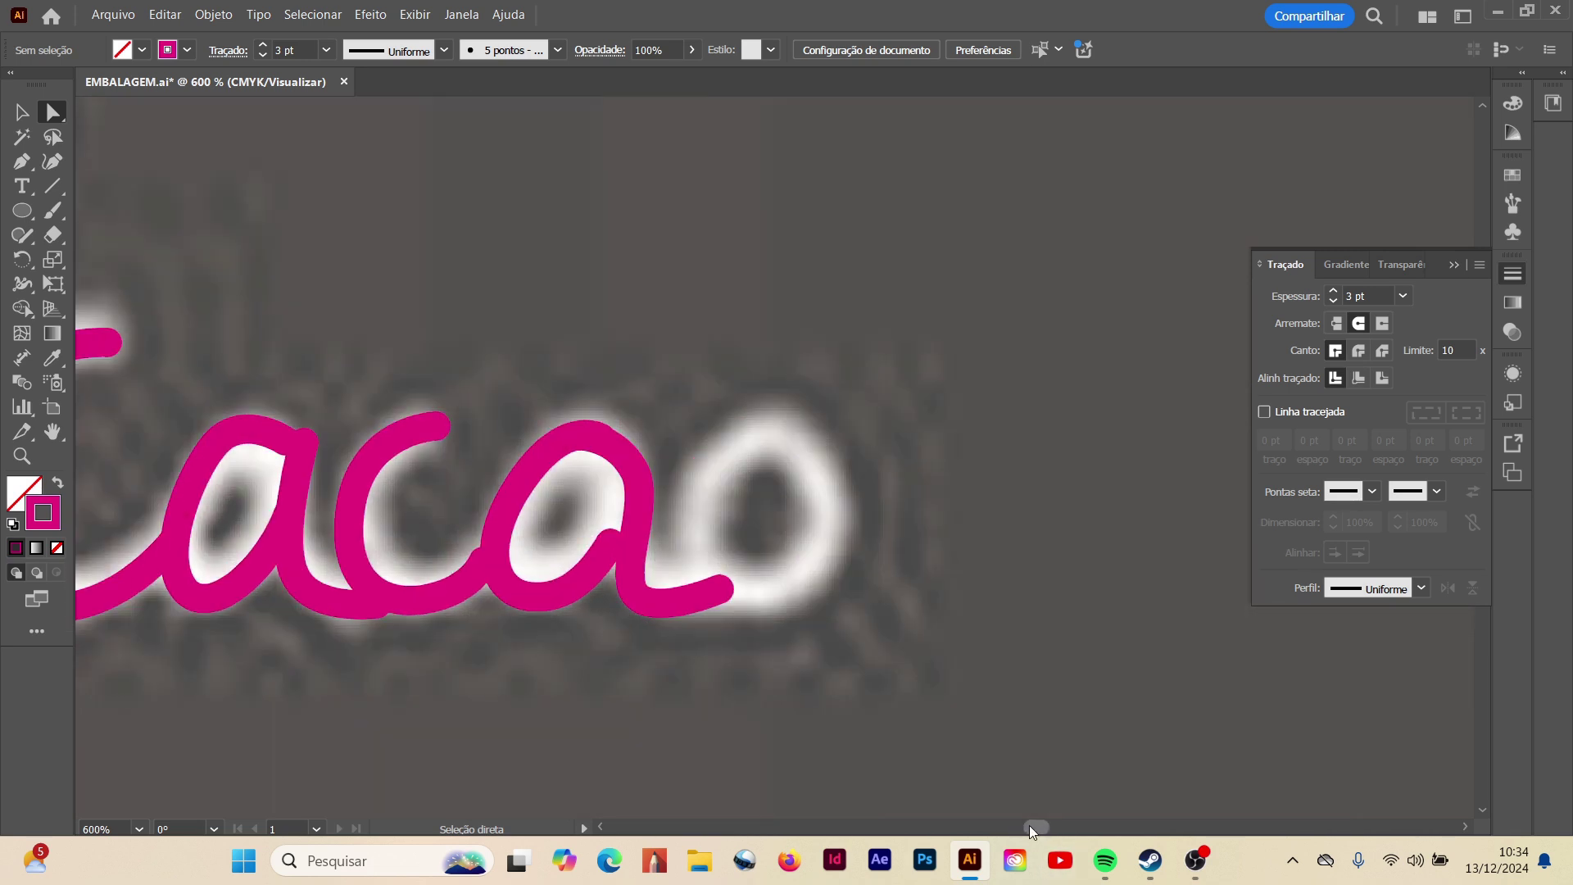
pyautogui.click(599, 560)
pyautogui.click(609, 553)
pyautogui.click(604, 544)
pyautogui.moveTo(636, 509); pyautogui.dragTo(598, 605)
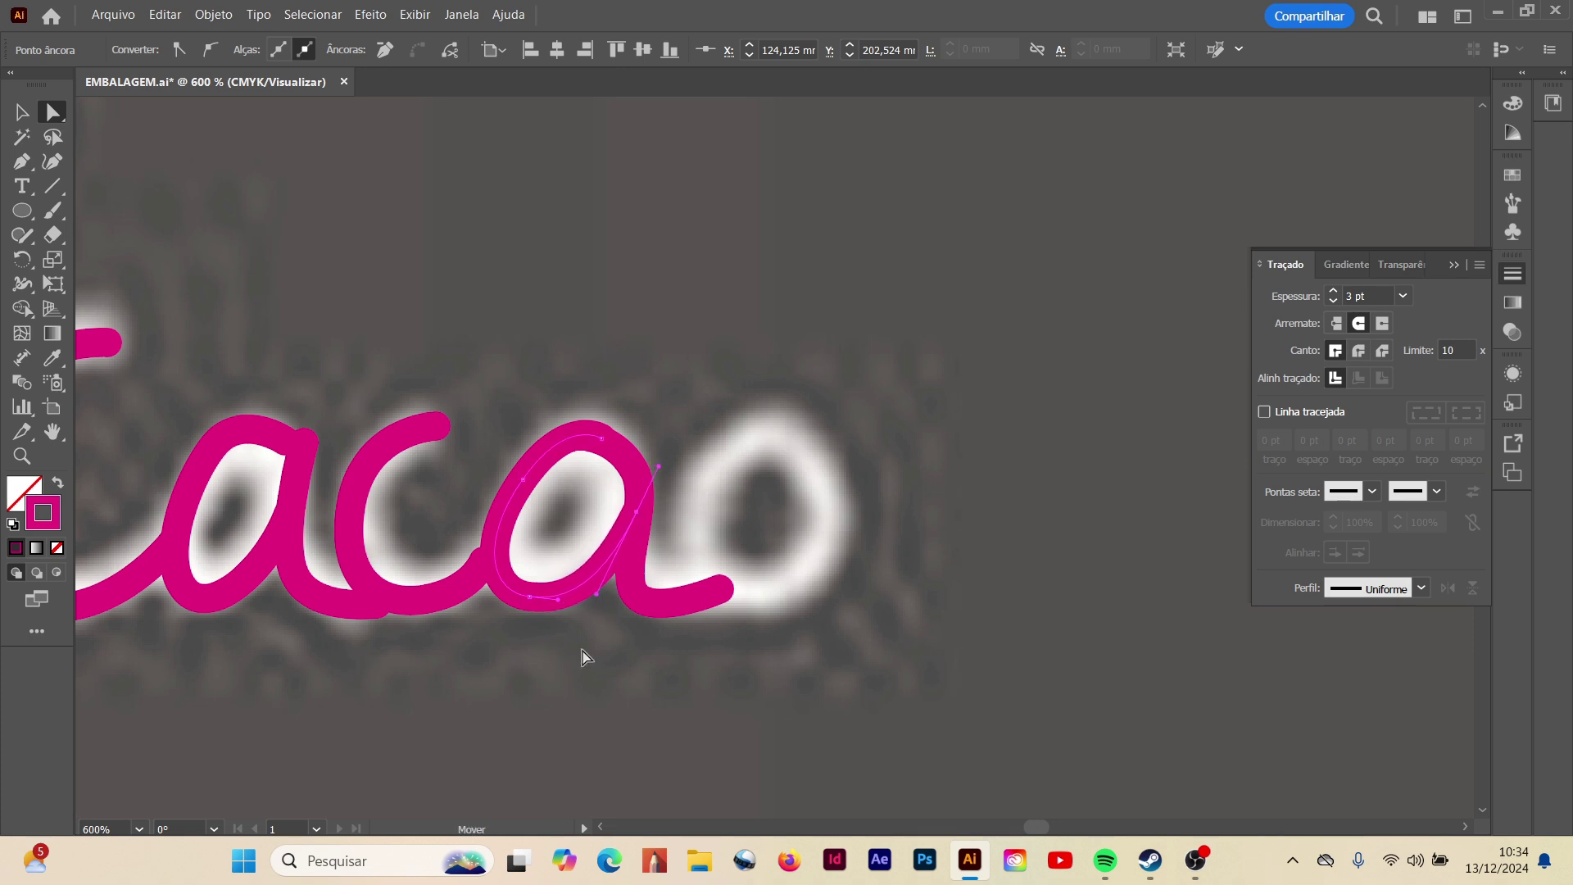
pyautogui.hotkey('ctrl', 'shift', 'a')
# - Trace the final o of Cacao with the Pen tool as a closed curved path
pyautogui.click(21, 163)
pyautogui.click(771, 433)
pyautogui.moveTo(694, 512); pyautogui.dragTo(803, 594)
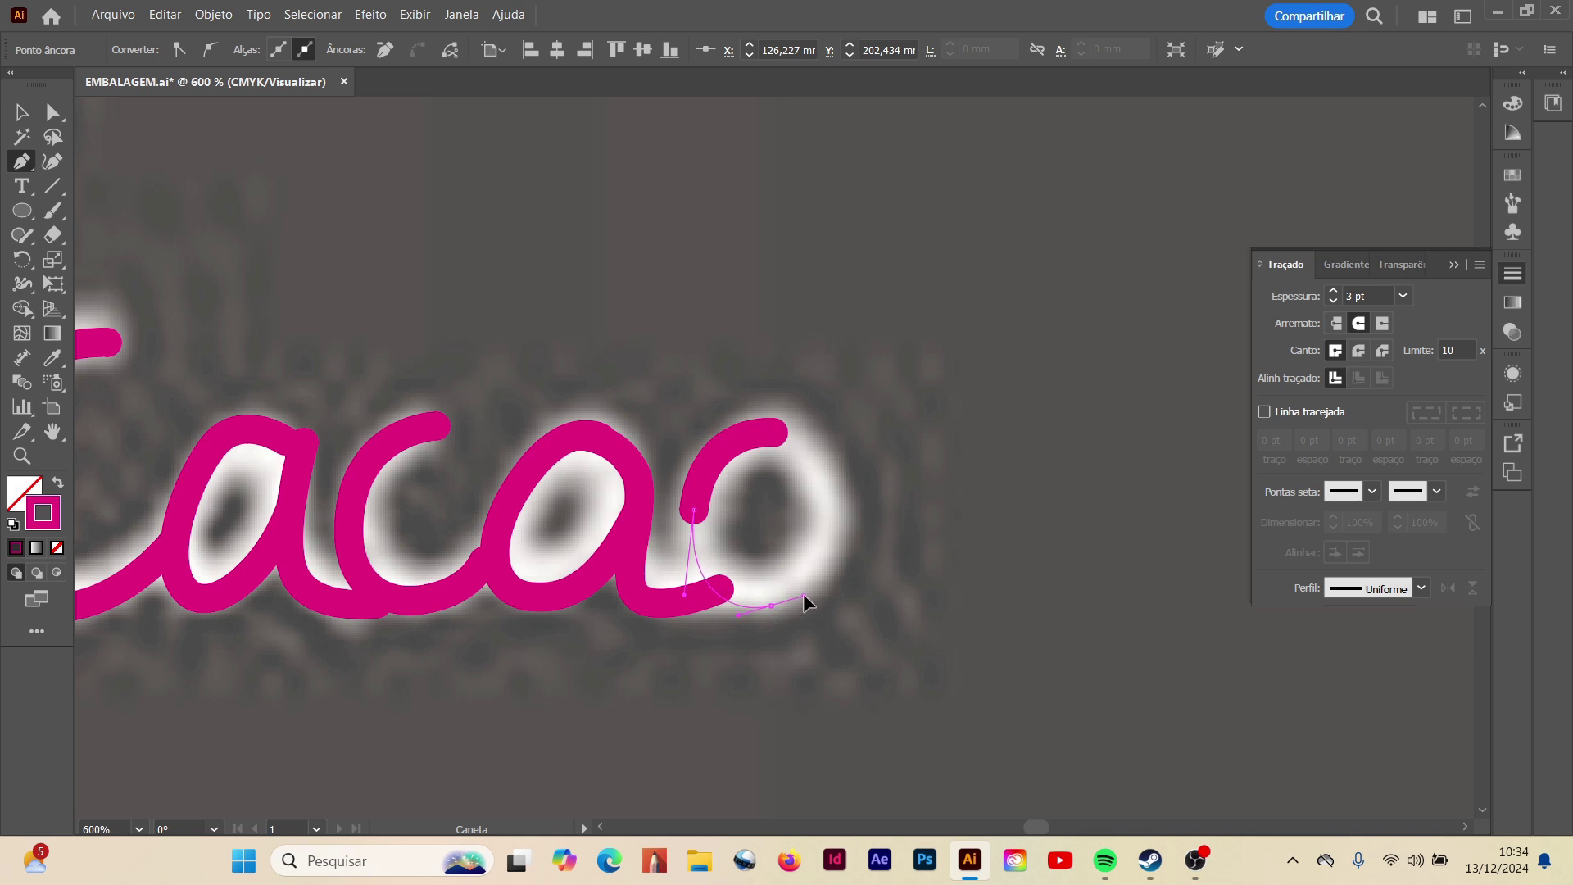
pyautogui.moveTo(838, 530); pyautogui.dragTo(850, 473)
pyautogui.click(773, 433)
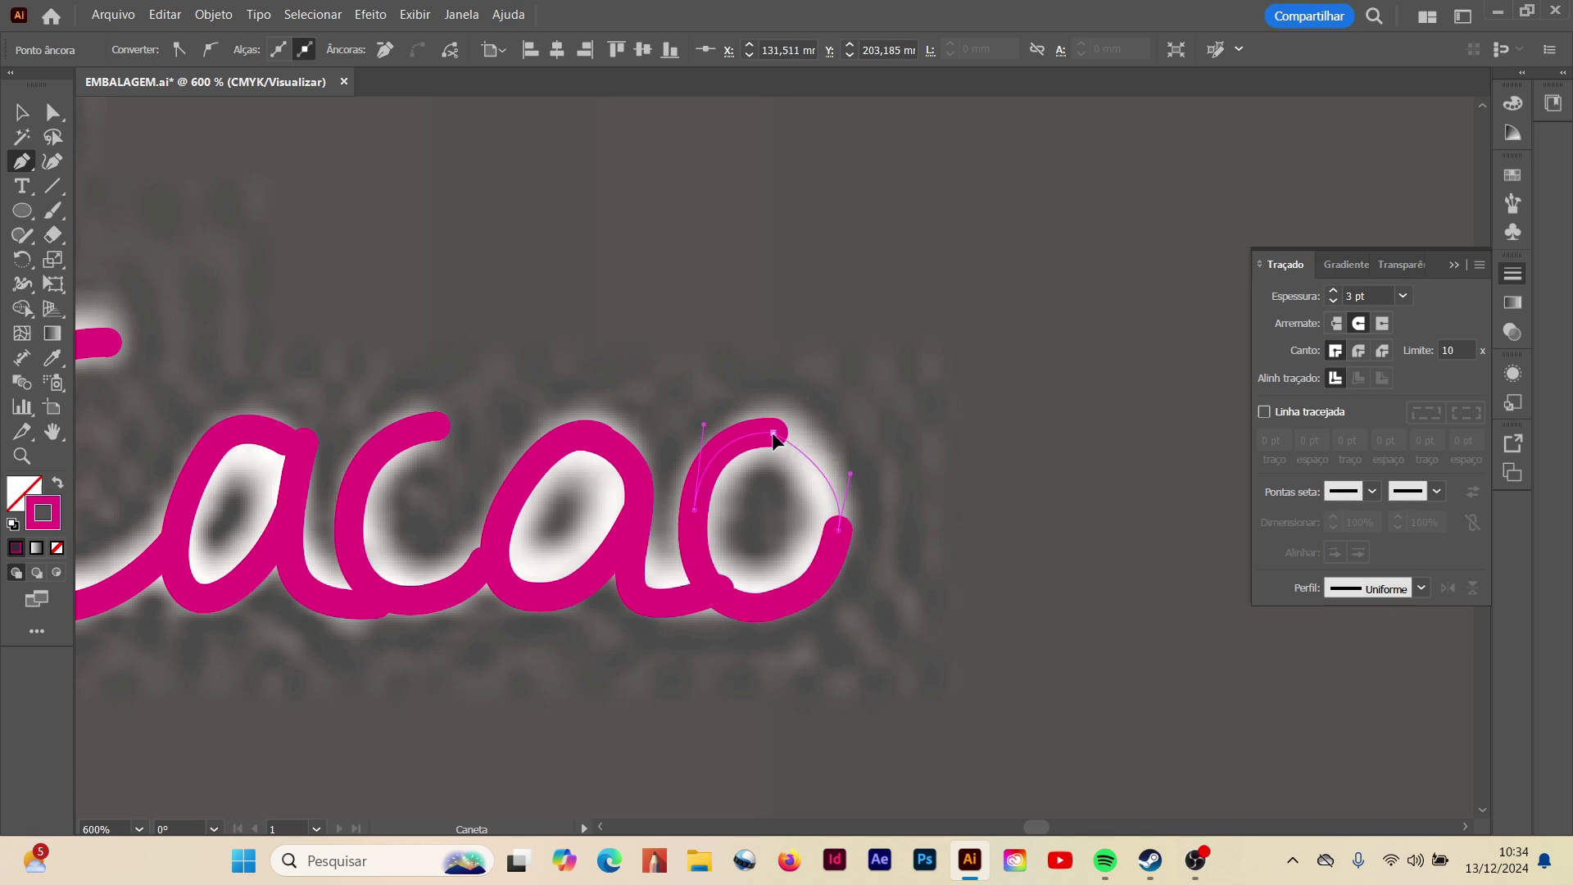
# - Pull the final o's right anchor inward and adjust its handles to refine the right and lower curves
pyautogui.click(53, 112)
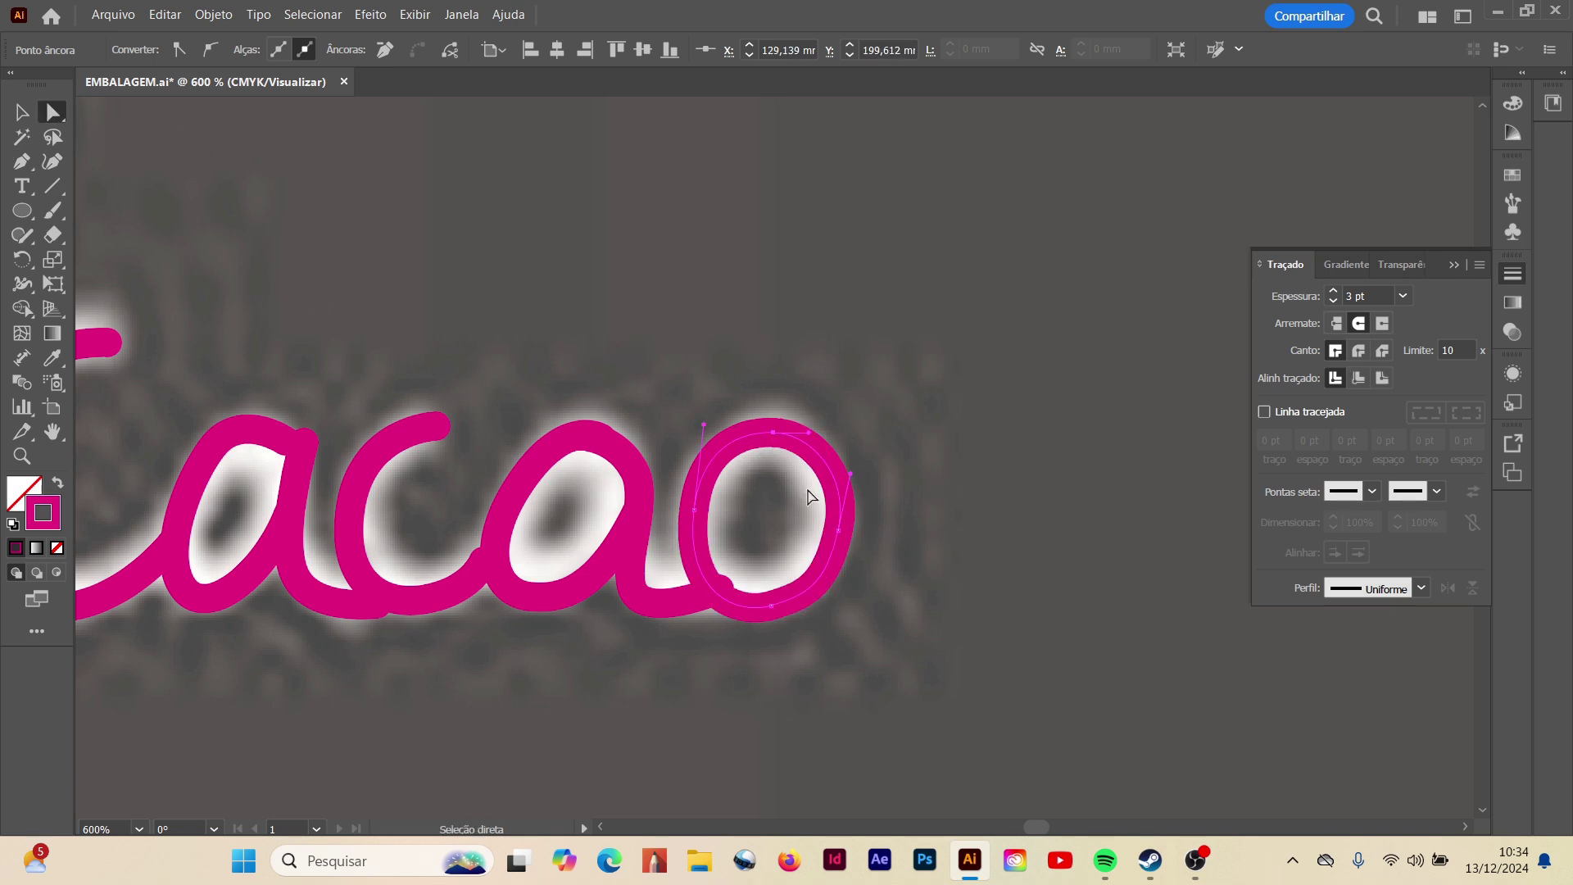
pyautogui.click(818, 493)
pyautogui.moveTo(837, 530); pyautogui.dragTo(821, 526)
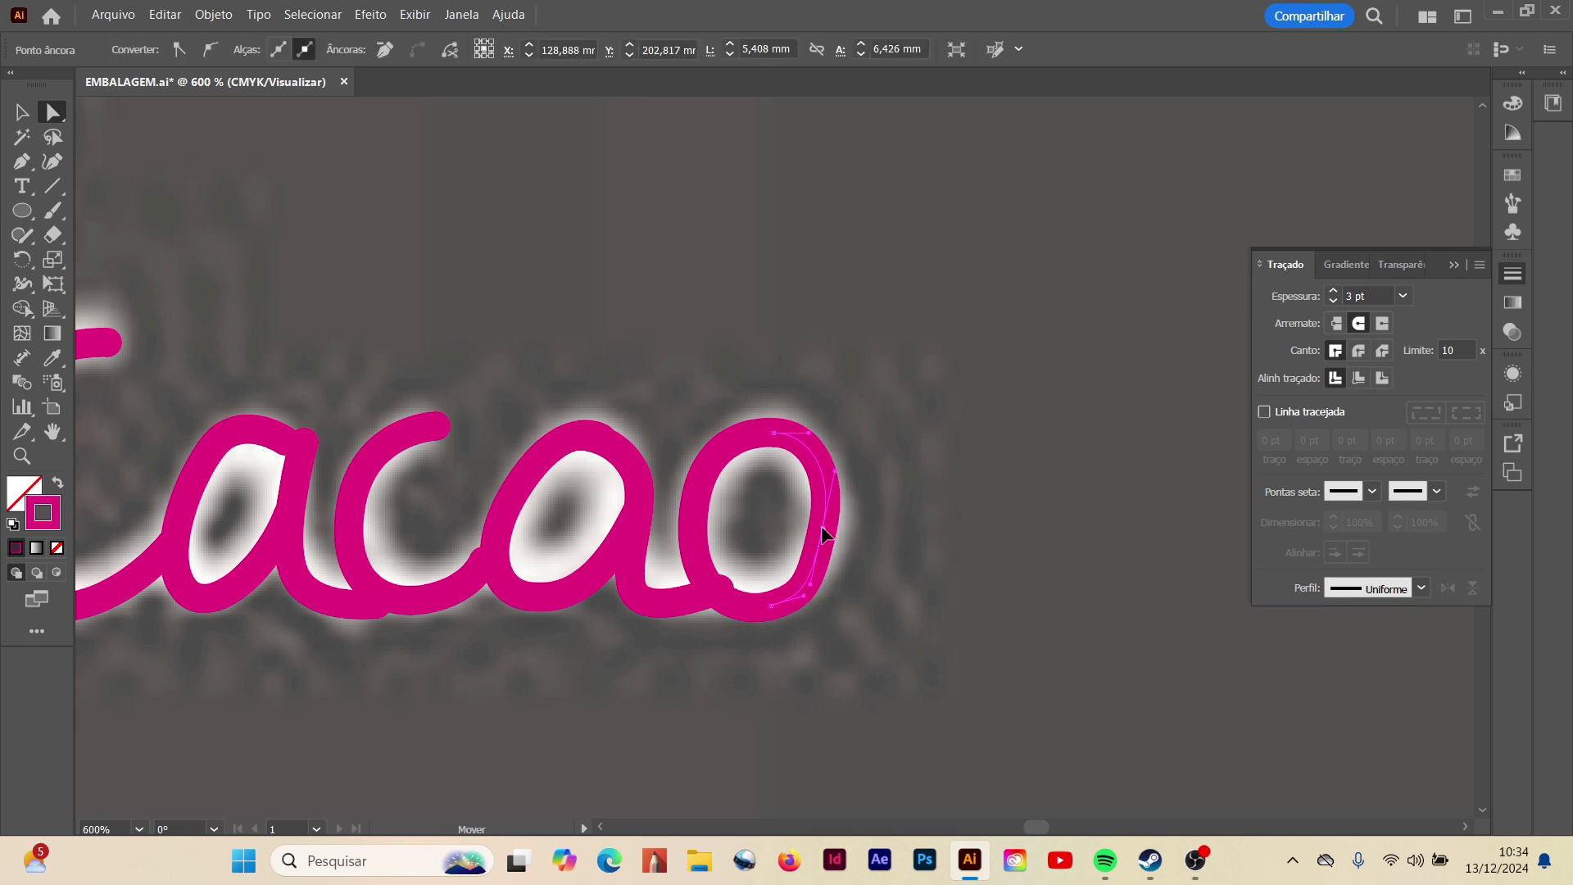
pyautogui.click(799, 604)
pyautogui.click(790, 598)
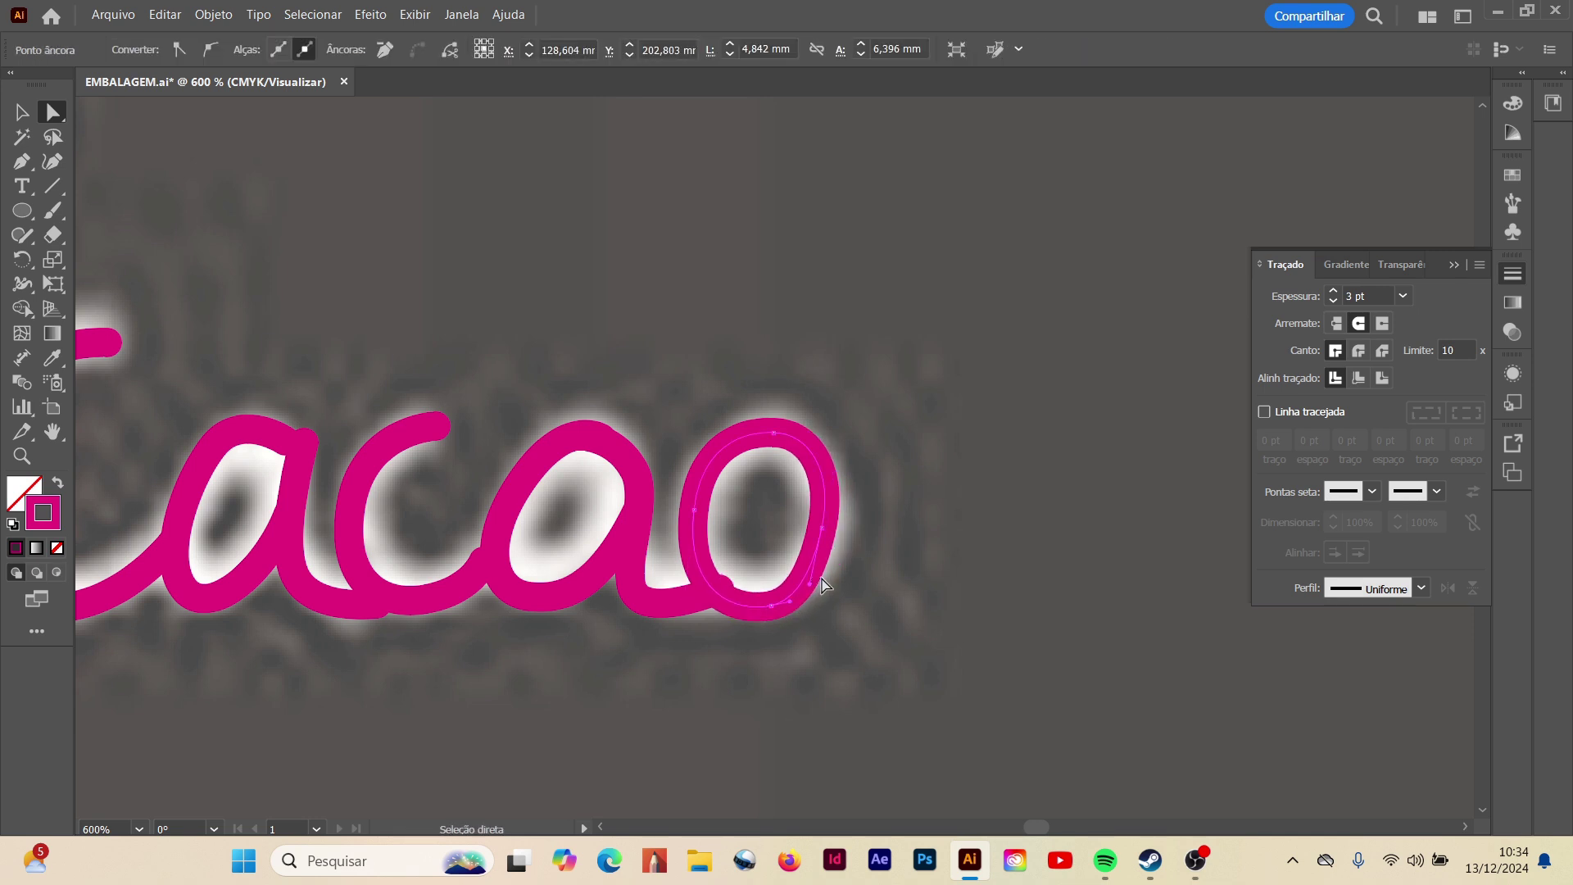
pyautogui.click(815, 582)
pyautogui.press('v')
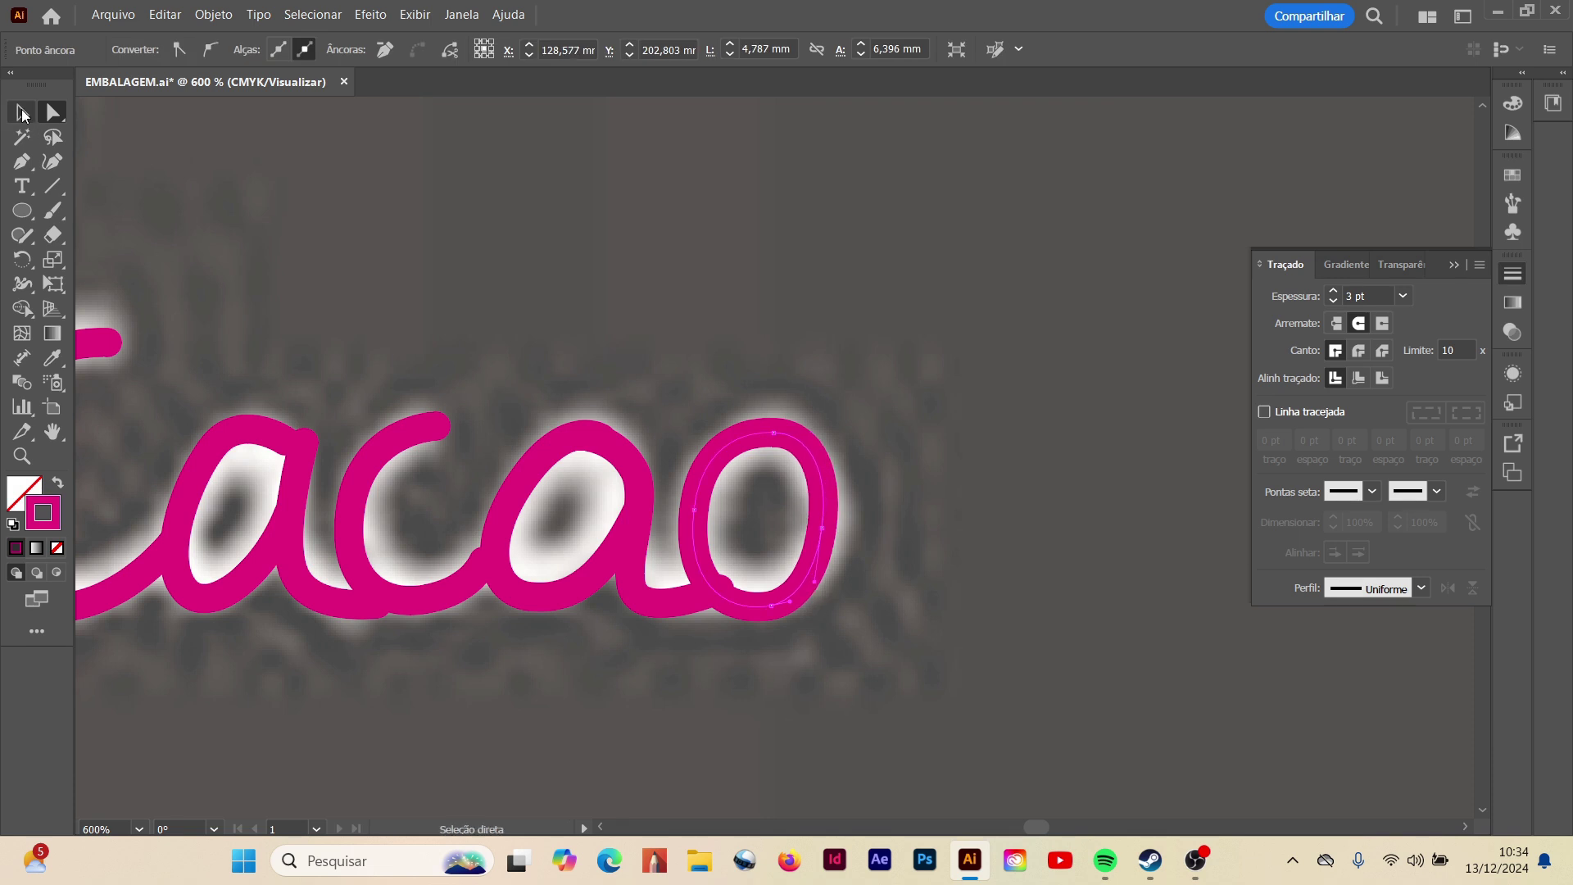
# - Adjust the end of the second a's tail so it merges into the outline of the final o
pyautogui.click(918, 461)
pyautogui.press('a')
pyautogui.click(665, 606)
pyautogui.click(942, 593)
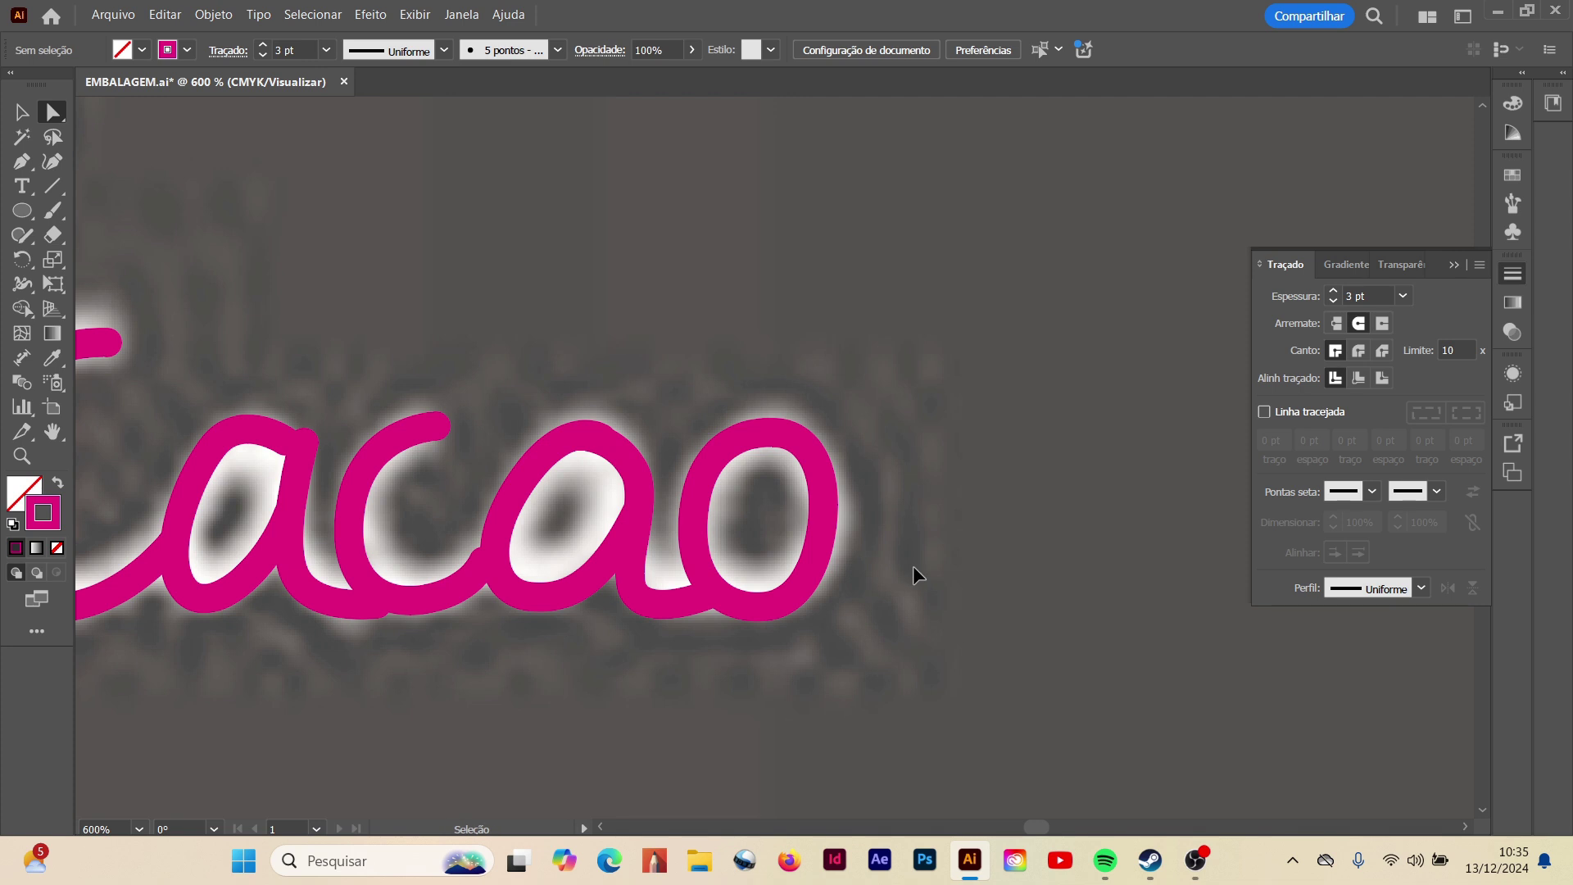
# - Shorten the top of the i's stem in Bendito and pull the t crossbar's starting point away from the i
pyautogui.hotkey('ctrl', '-')
pyautogui.hotkey('ctrl', '-')
pyautogui.hotkey('ctrl', '-')
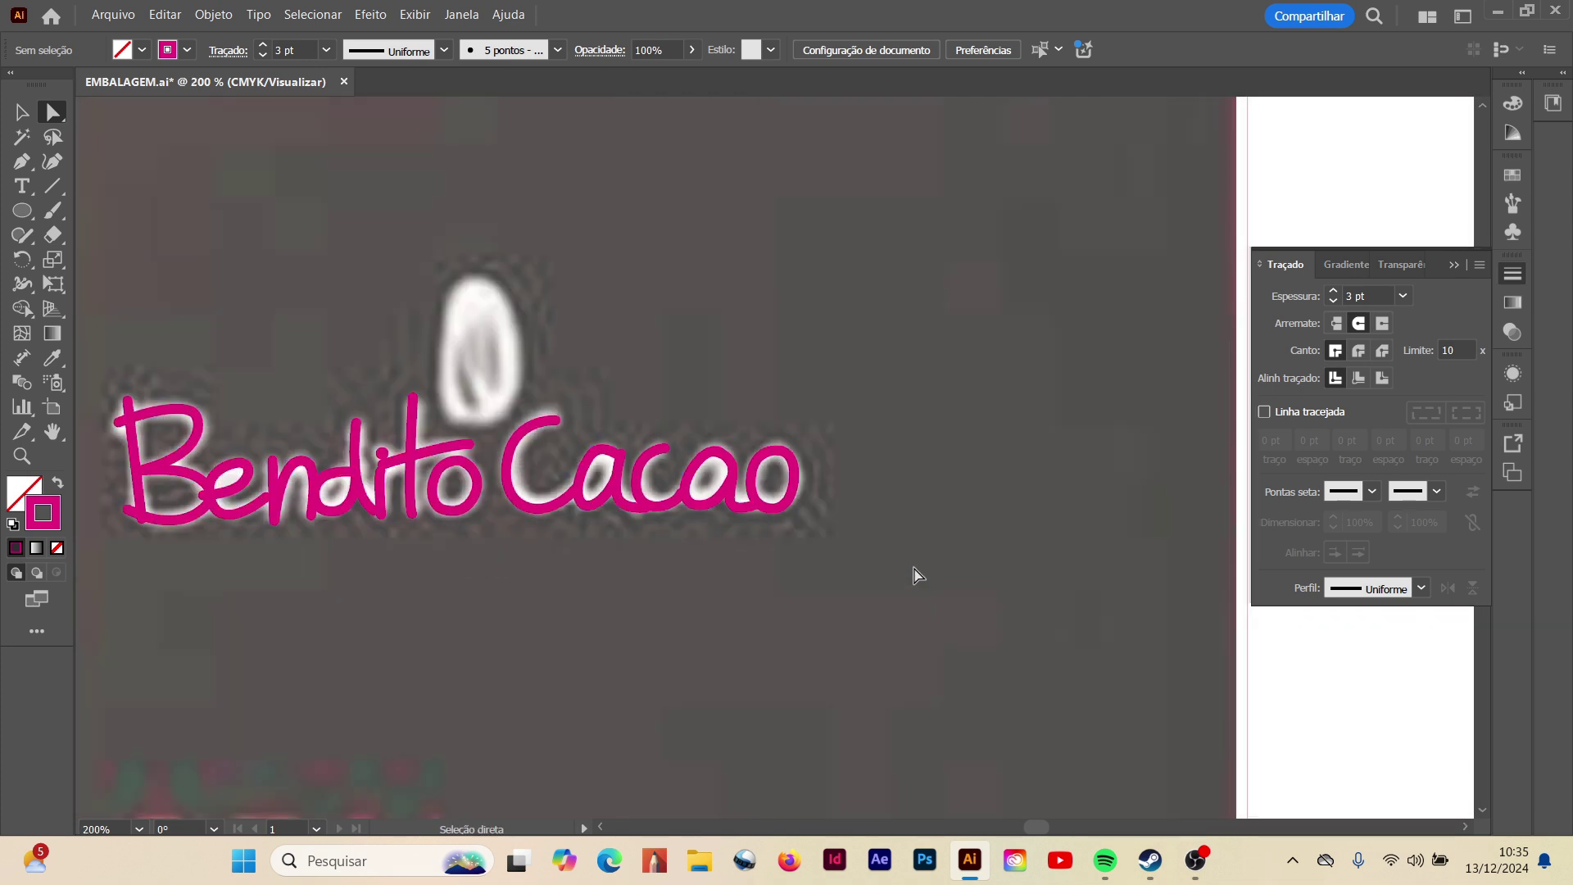
pyautogui.click(22, 456)
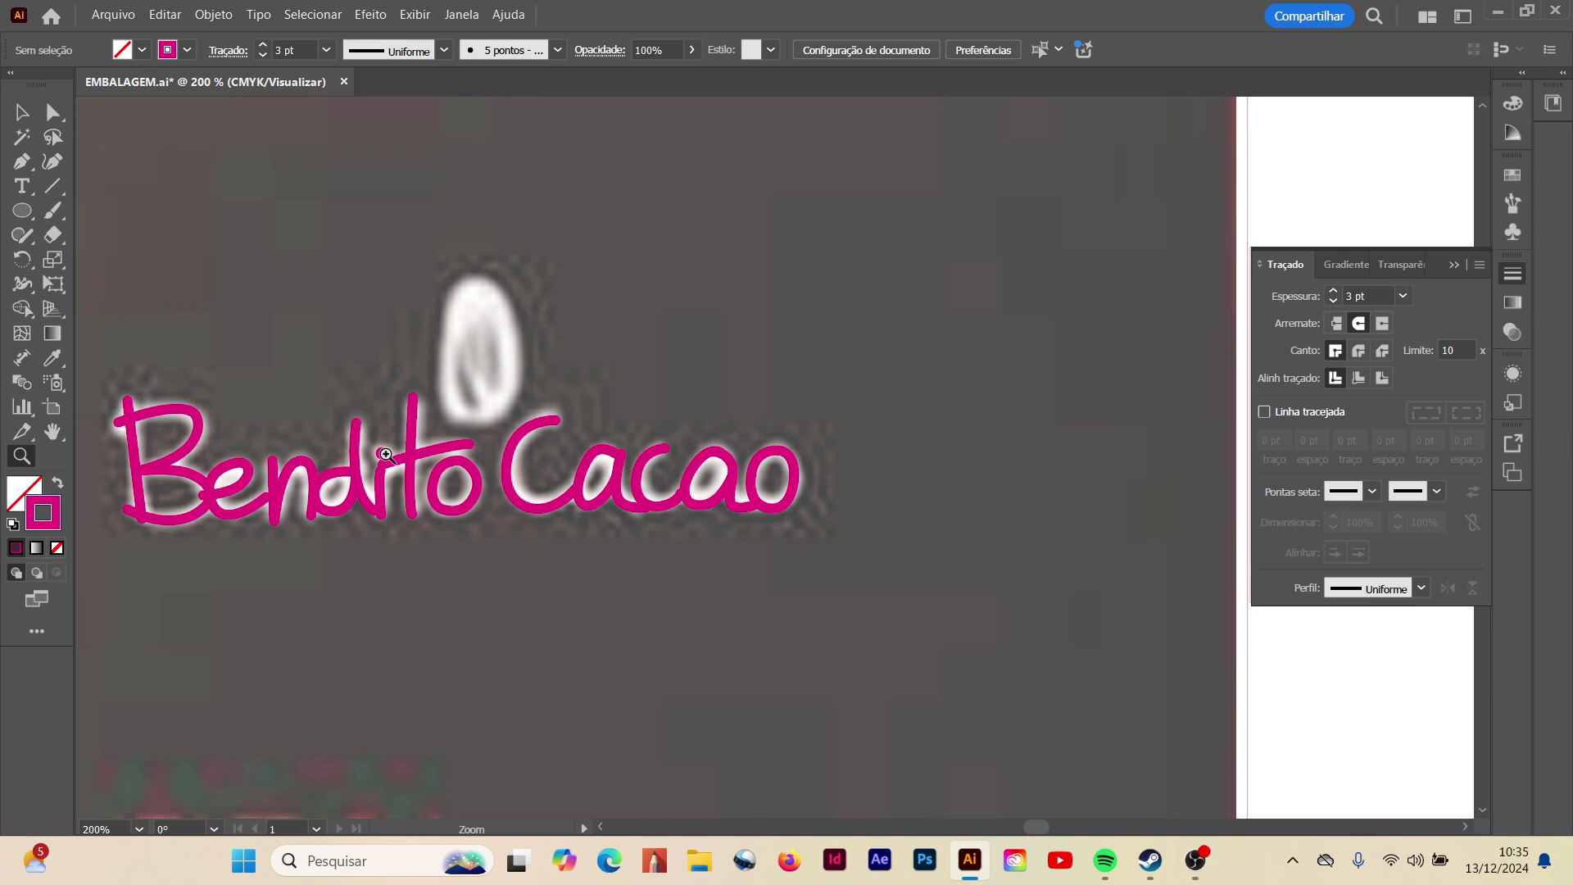
pyautogui.click(388, 457)
pyautogui.click(778, 490)
pyautogui.click(774, 443)
pyautogui.click(774, 442)
pyautogui.click(774, 442)
pyautogui.click(35, 114)
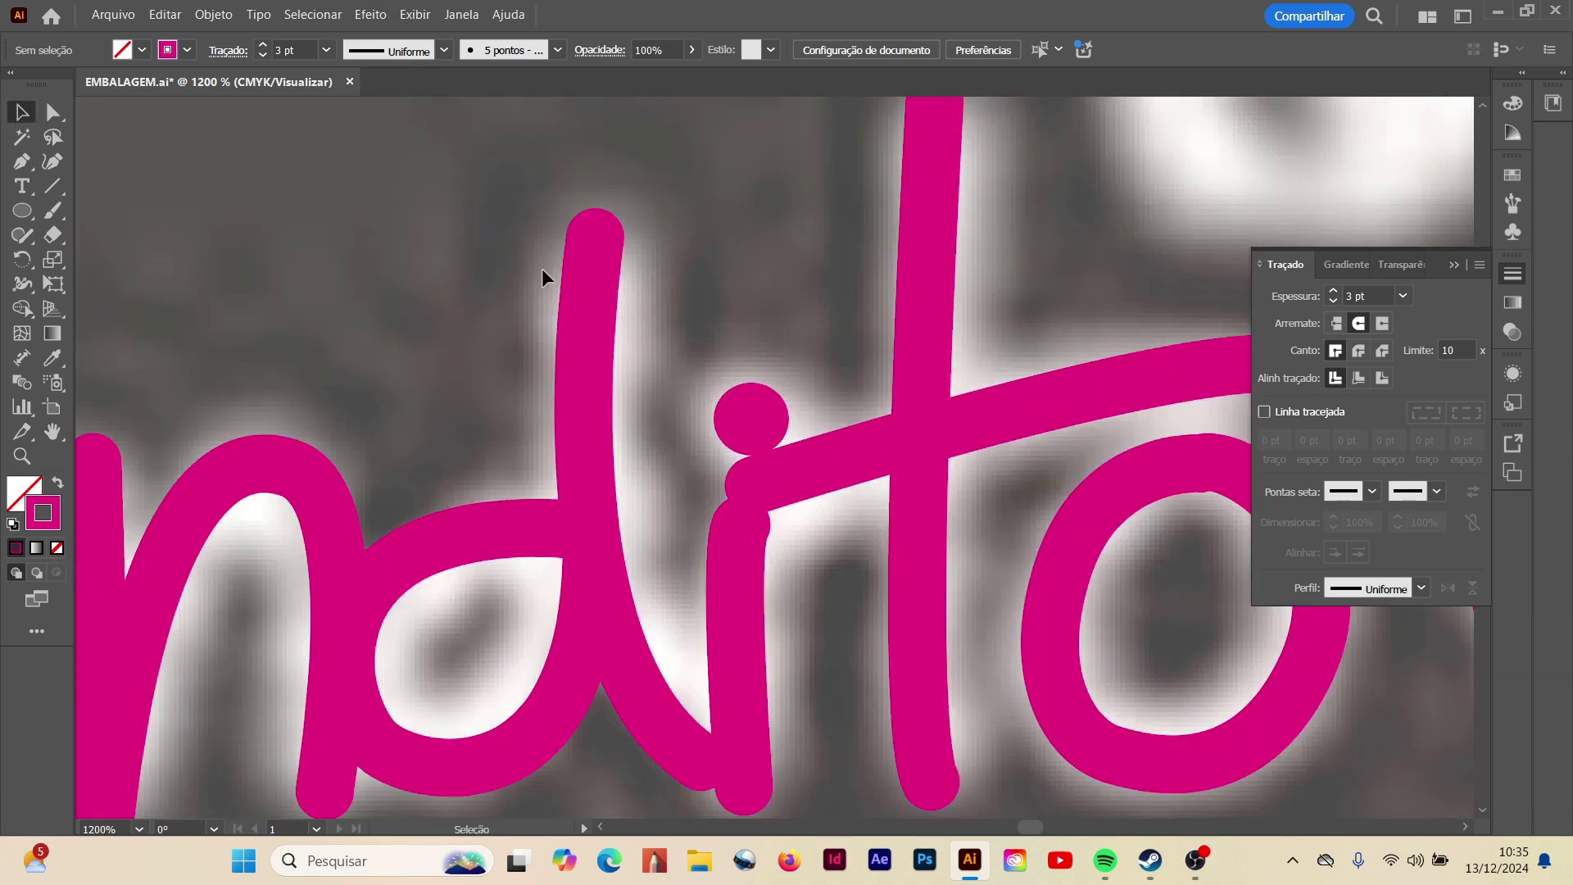
pyautogui.press('a')
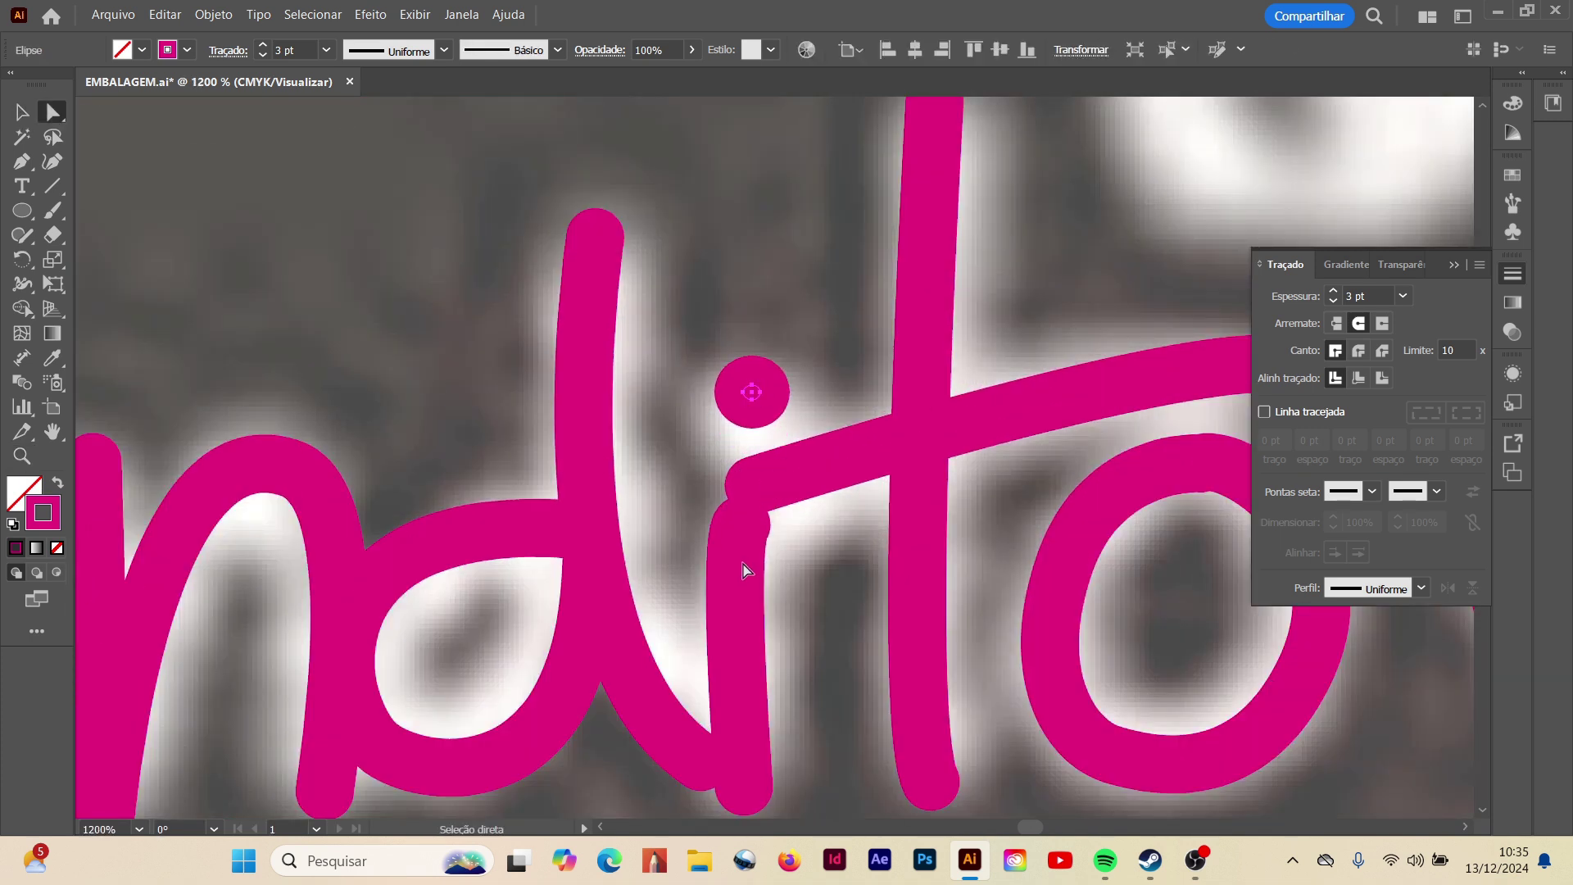
pyautogui.moveTo(741, 524); pyautogui.dragTo(737, 565)
pyautogui.moveTo(752, 490); pyautogui.dragTo(819, 471)
# - Move the i's dot down so it sits just above the shortened stem
pyautogui.press('v')
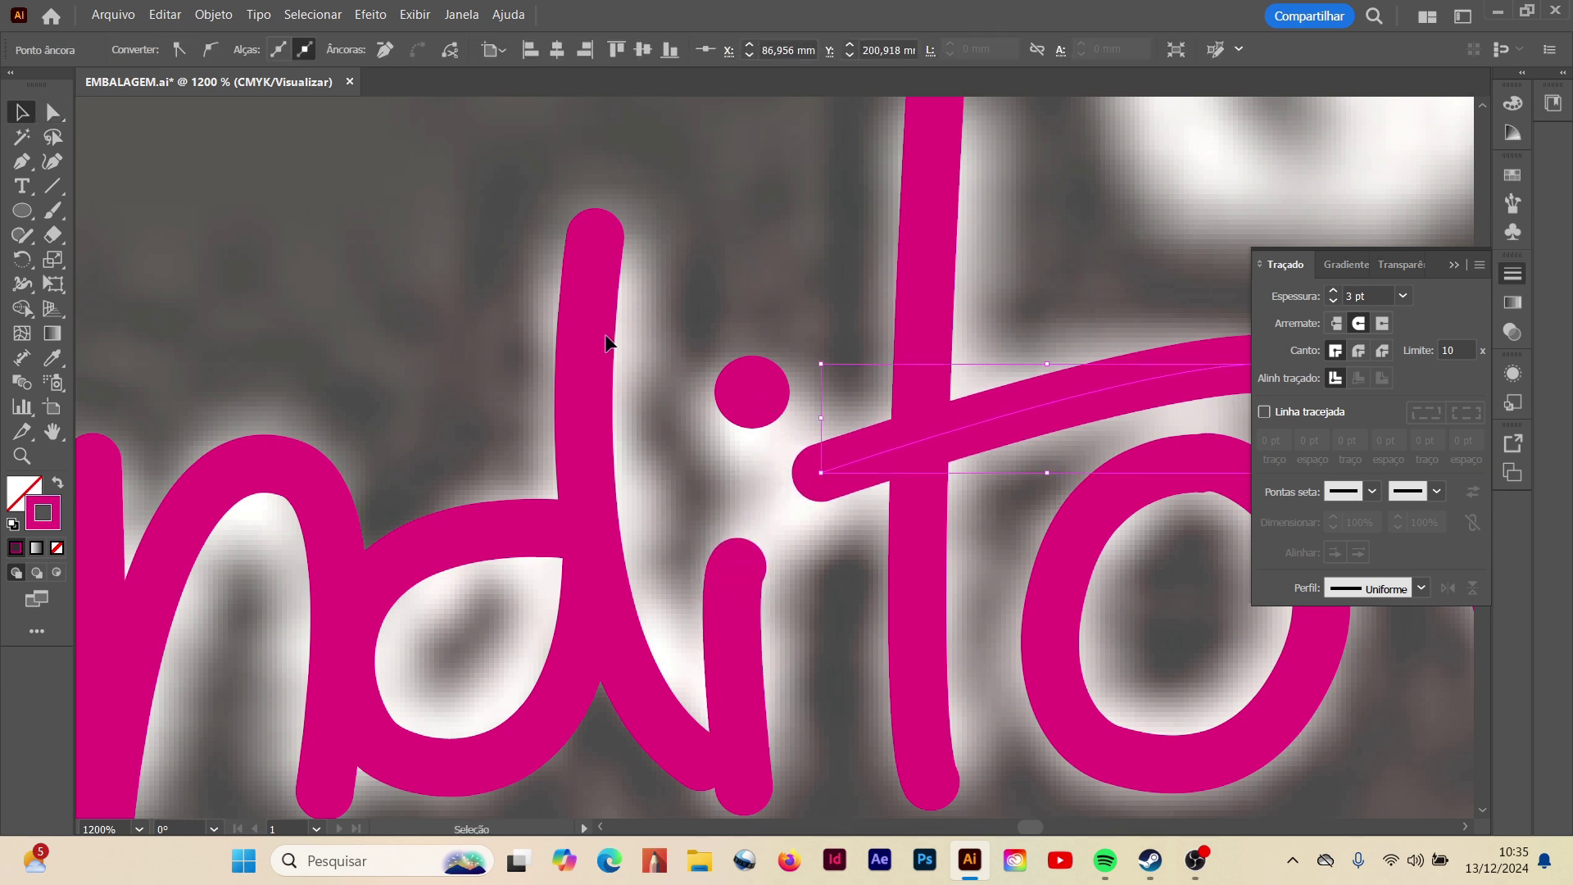
pyautogui.click(743, 431)
pyautogui.moveTo(753, 404); pyautogui.dragTo(734, 464)
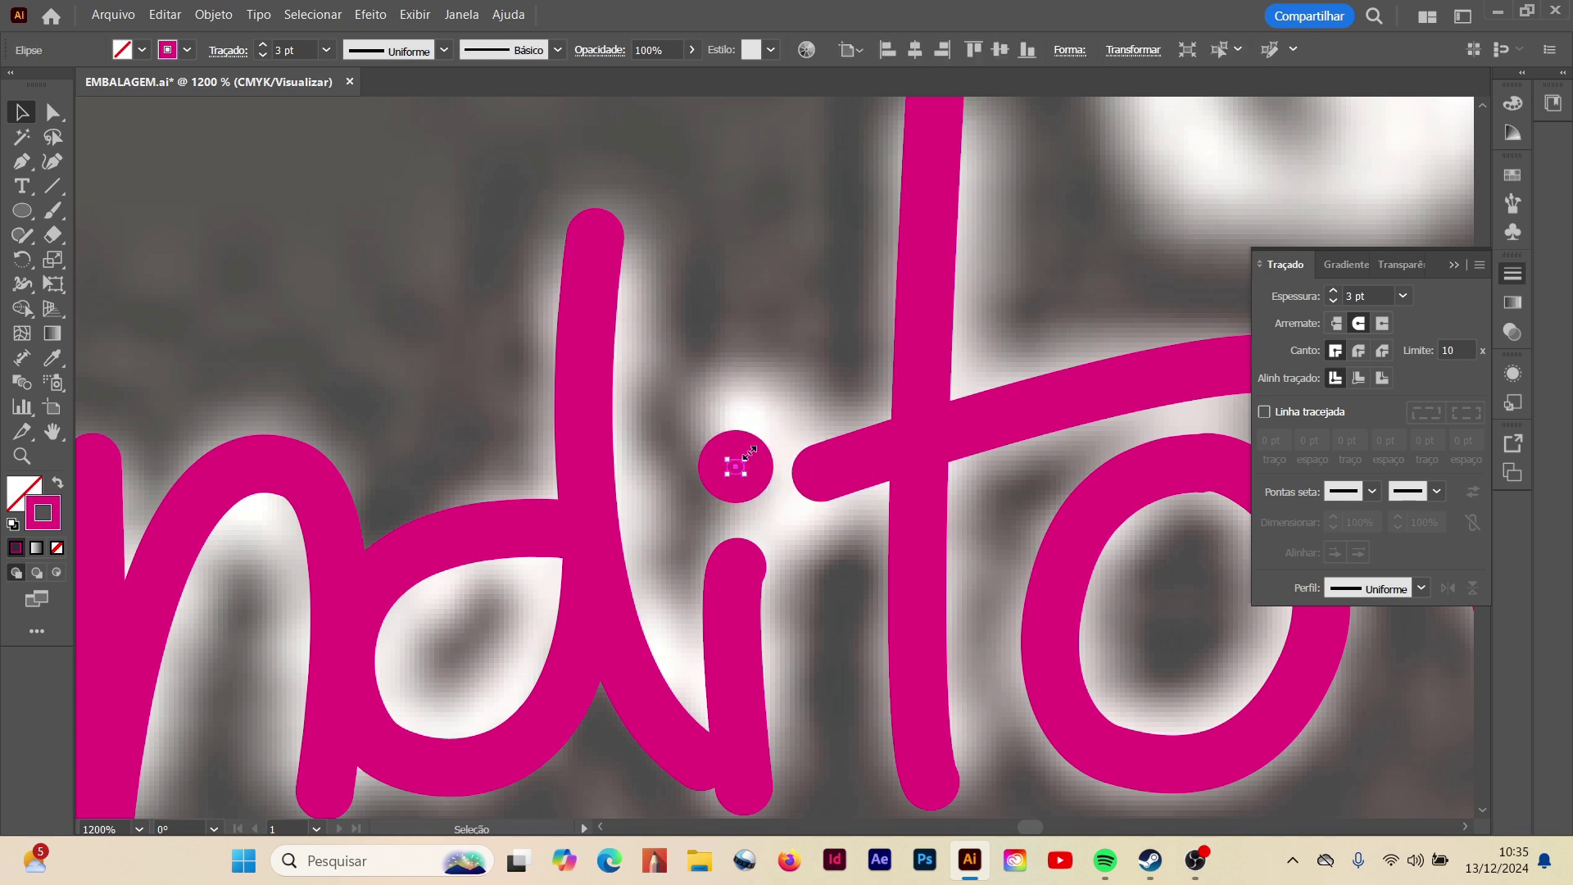
pyautogui.click(734, 326)
# - Trace the outline of the cocoa pod above the lettering with the Pen tool as a closed path
pyautogui.hotkey('ctrl', '-')
pyautogui.hotkey('ctrl', '-')
pyautogui.hotkey('ctrl', '-')
pyautogui.hotkey('ctrl', '-')
pyautogui.hotkey('ctrl', '-')
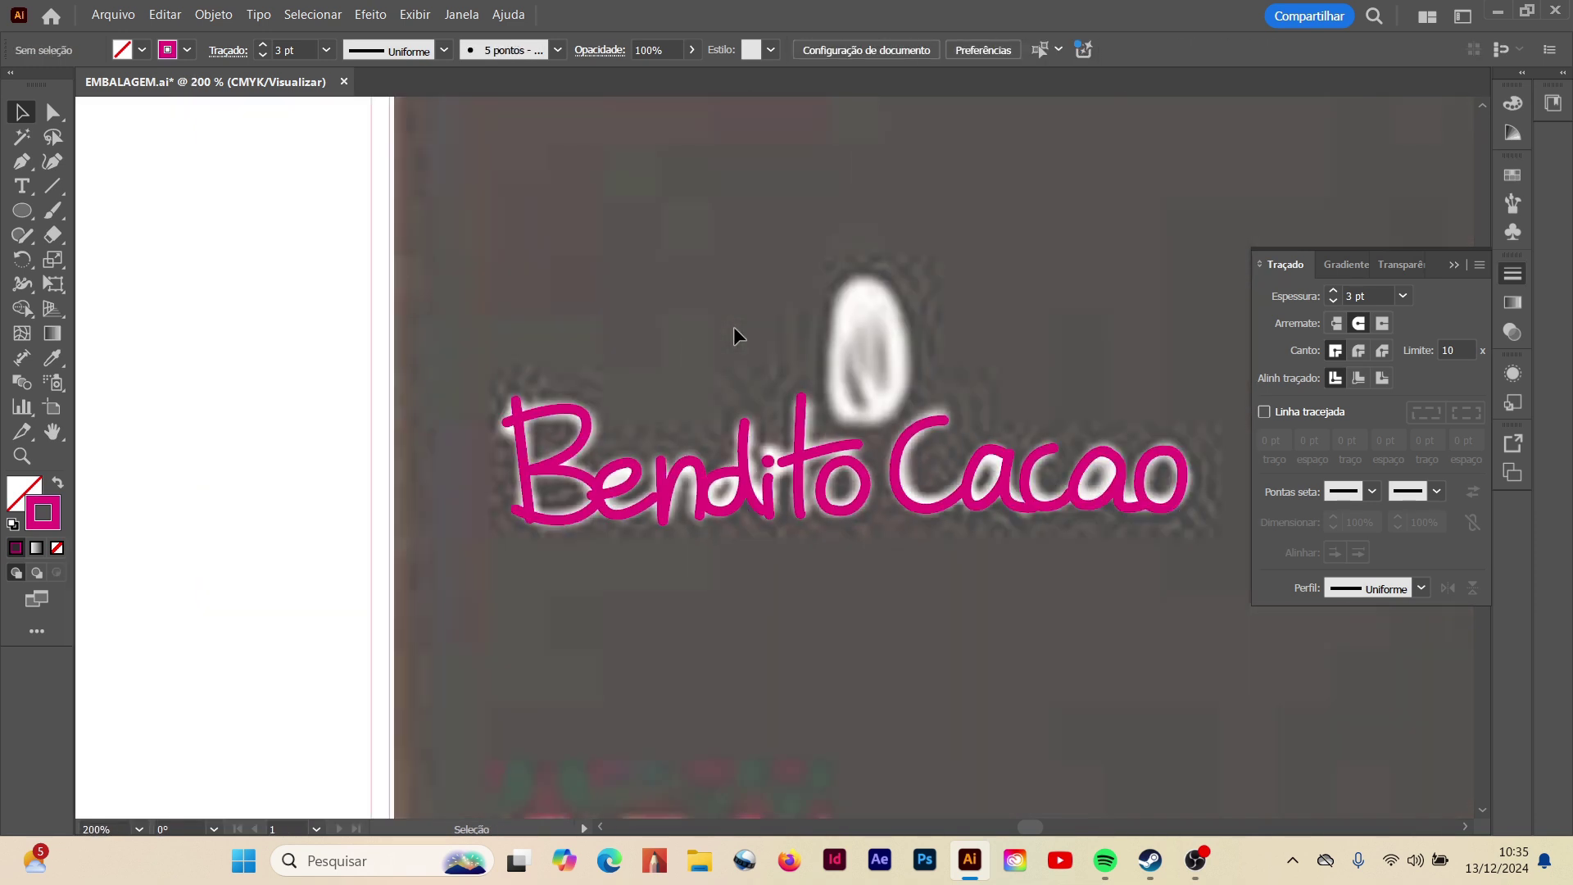
pyautogui.click(22, 455)
pyautogui.moveTo(918, 349); pyautogui.dragTo(924, 337)
pyautogui.click(22, 161)
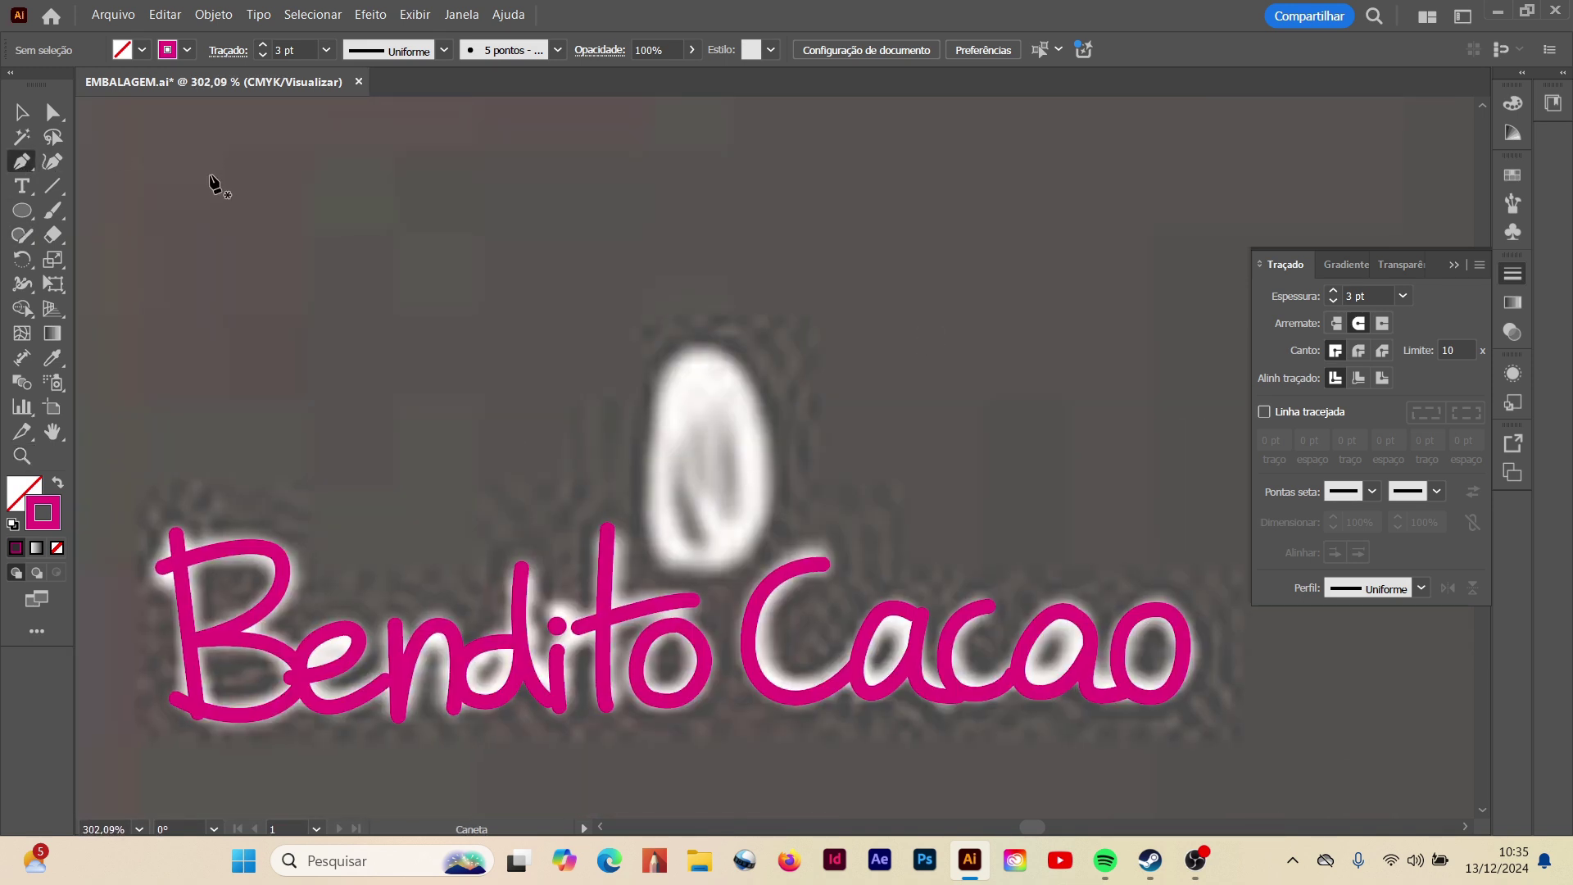
pyautogui.moveTo(668, 555)
pyautogui.mouseDown()
pyautogui.moveTo(734, 566)
pyautogui.moveTo(759, 549)
pyautogui.mouseUp()
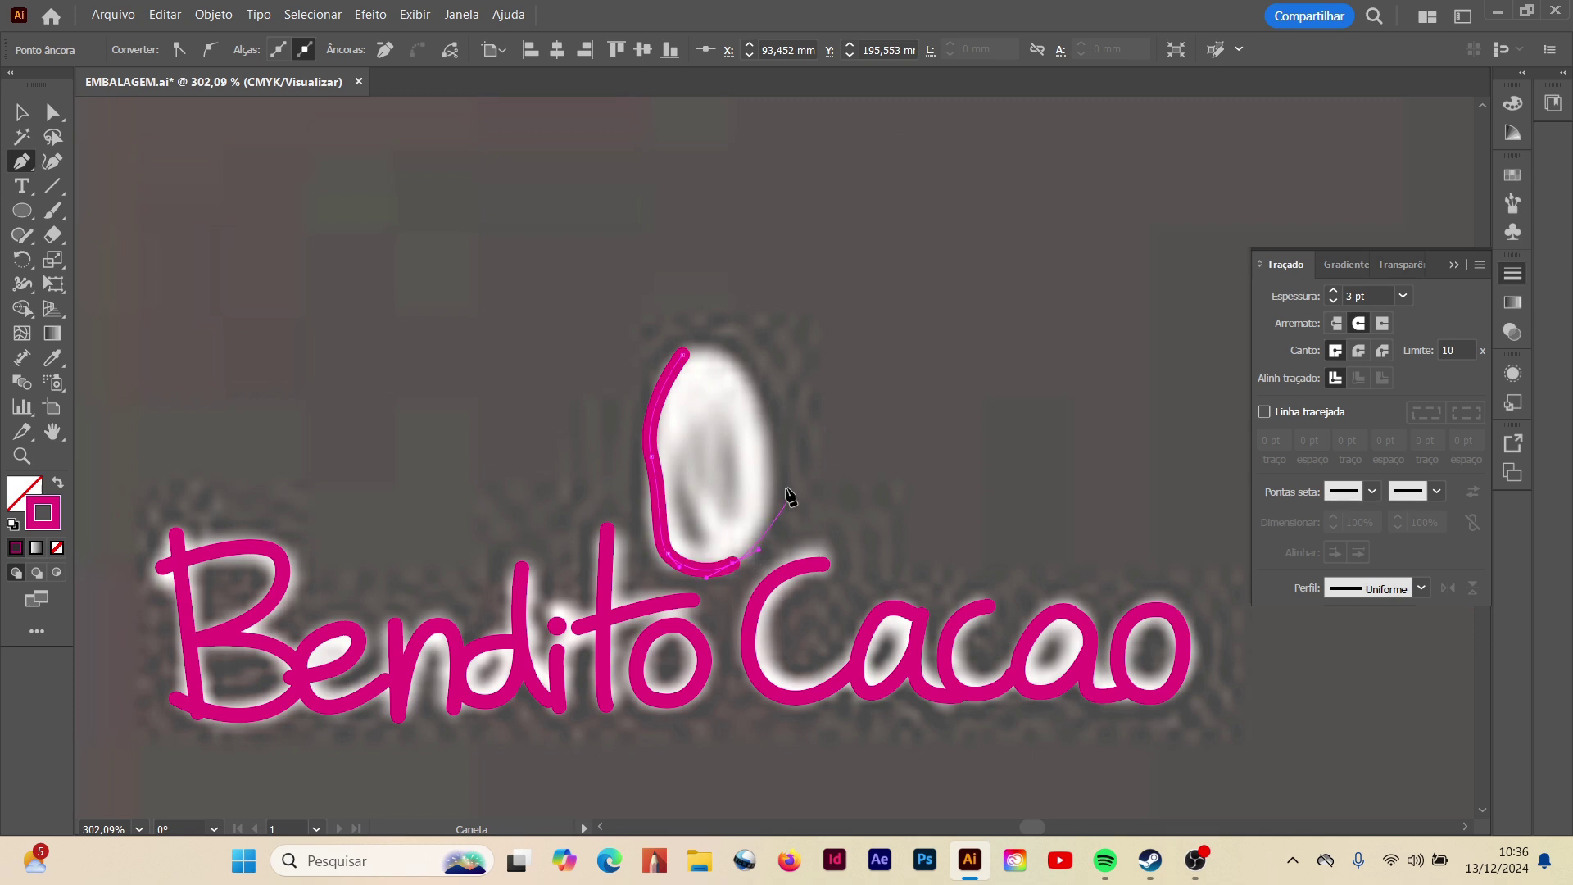
pyautogui.moveTo(753, 418)
pyautogui.mouseDown()
pyautogui.moveTo(748, 386)
pyautogui.moveTo(666, 362)
pyautogui.mouseUp()
# - Round the top of the cocoa pod outline by repositioning its upper anchors with the Direct Selection tool
pyautogui.click(53, 112)
pyautogui.click(106, 125)
pyautogui.click(743, 382)
pyautogui.click(681, 355)
pyautogui.click(702, 347)
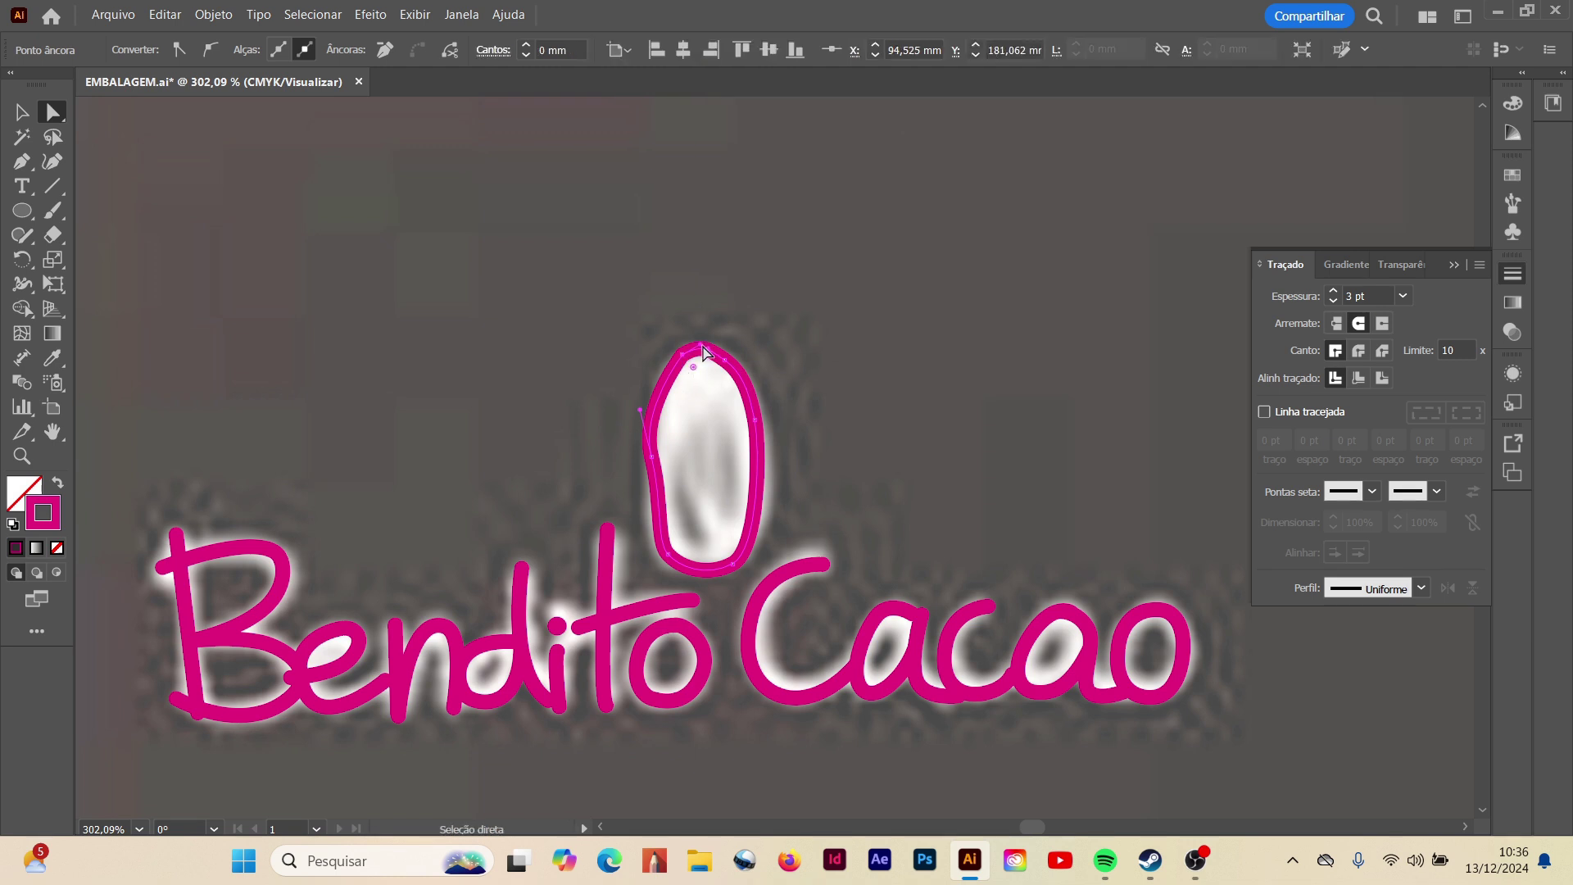
pyautogui.click(700, 340)
pyautogui.moveTo(699, 342); pyautogui.dragTo(694, 350)
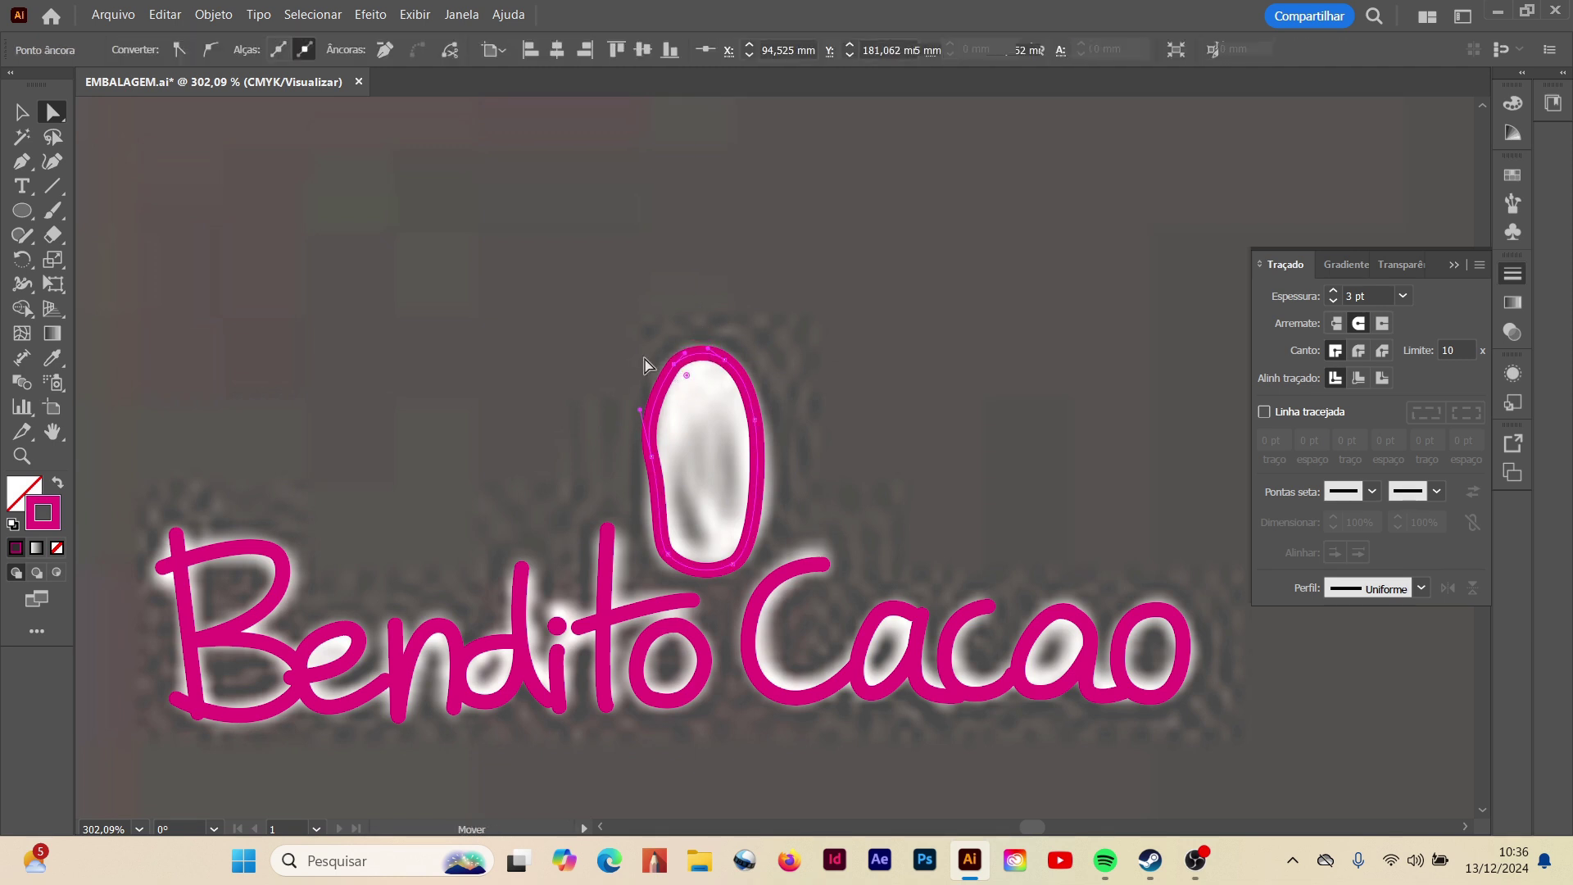
pyautogui.click(650, 361)
# - Trace a diagonal stroke across the cocoa pod that continues down the inner left edge to its base
pyautogui.click(22, 161)
pyautogui.hotkey('ctrl', '+')
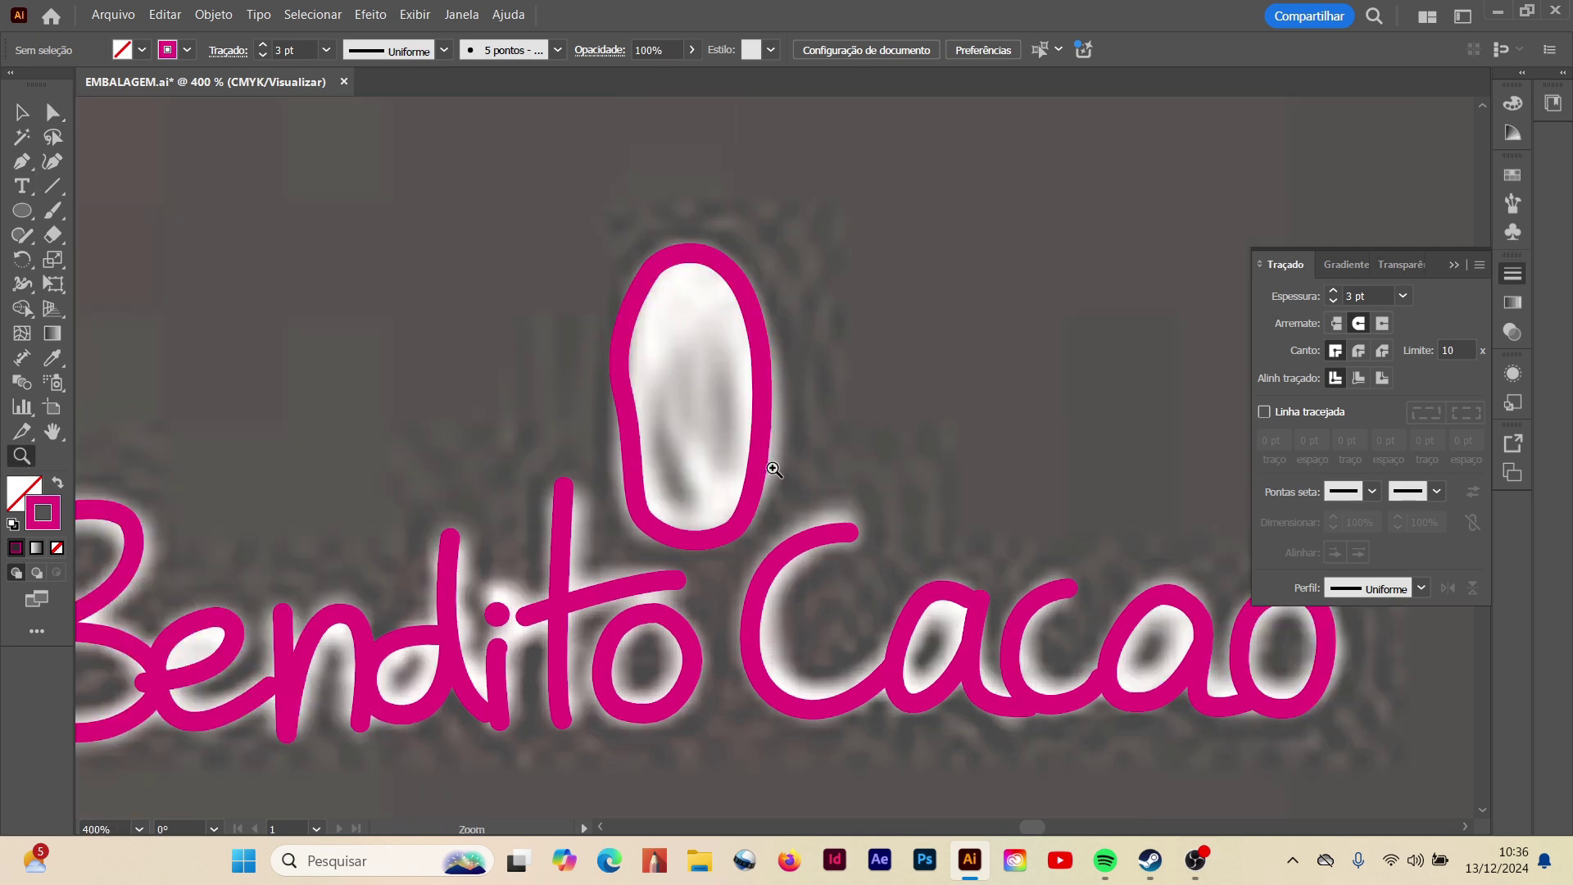
pyautogui.click(743, 288)
pyautogui.click(641, 410)
pyautogui.moveTo(662, 510); pyautogui.dragTo(685, 529)
pyautogui.click(706, 524)
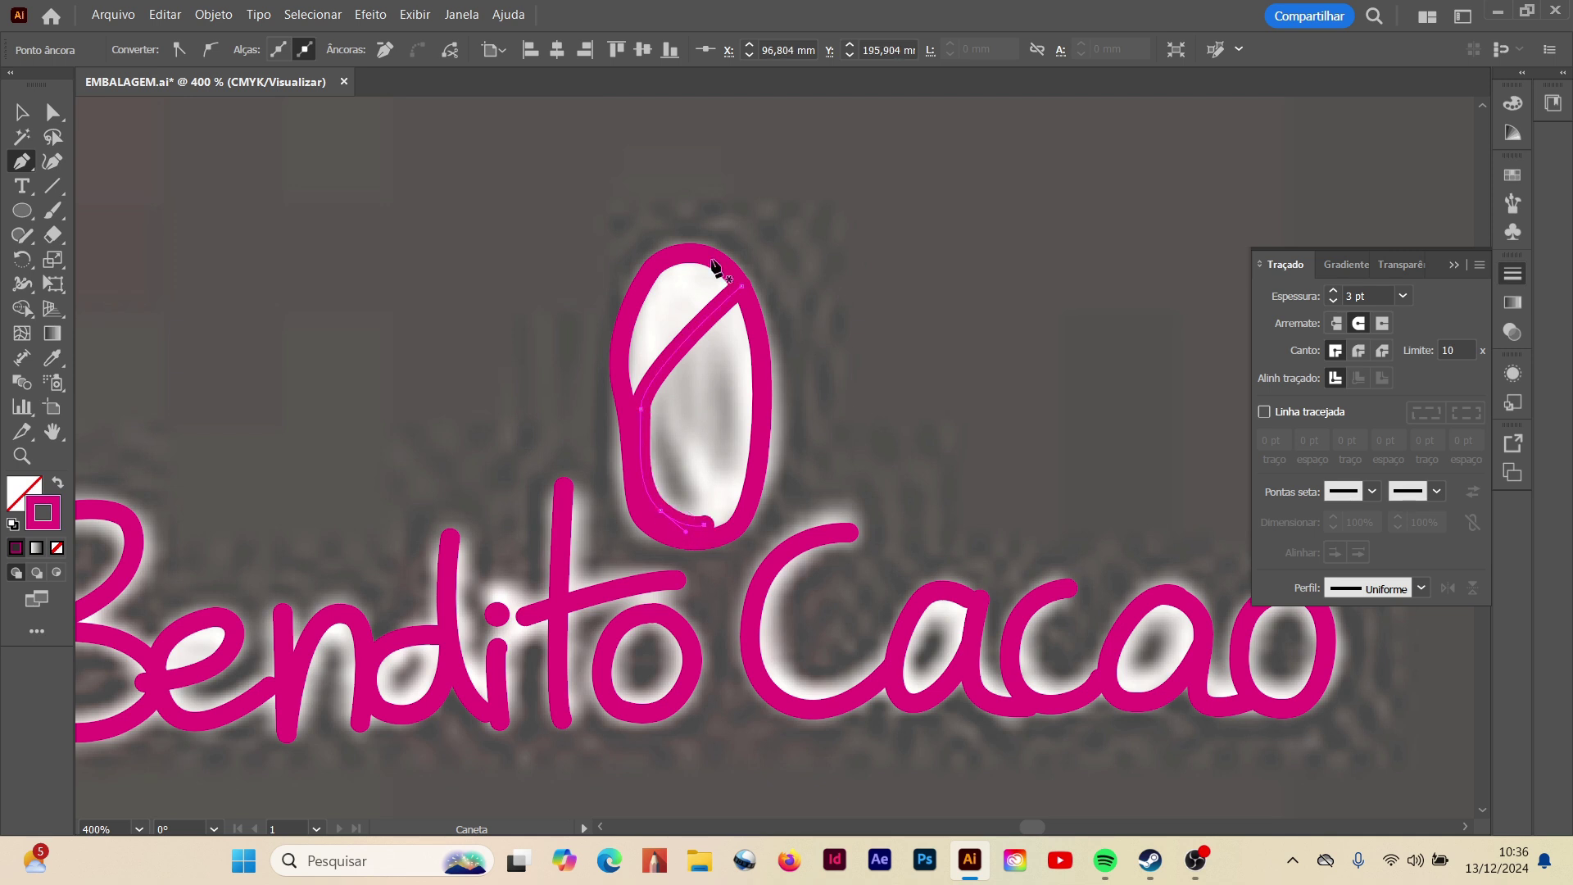
# - Draw the curved inner veins of the cocoa pod, running between its base and the diagonal stroke
pyautogui.moveTo(727, 533)
pyautogui.mouseDown()
pyautogui.moveTo(667, 397)
pyautogui.moveTo(719, 235)
pyautogui.moveTo(703, 223)
pyautogui.mouseUp()
pyautogui.click(743, 525)
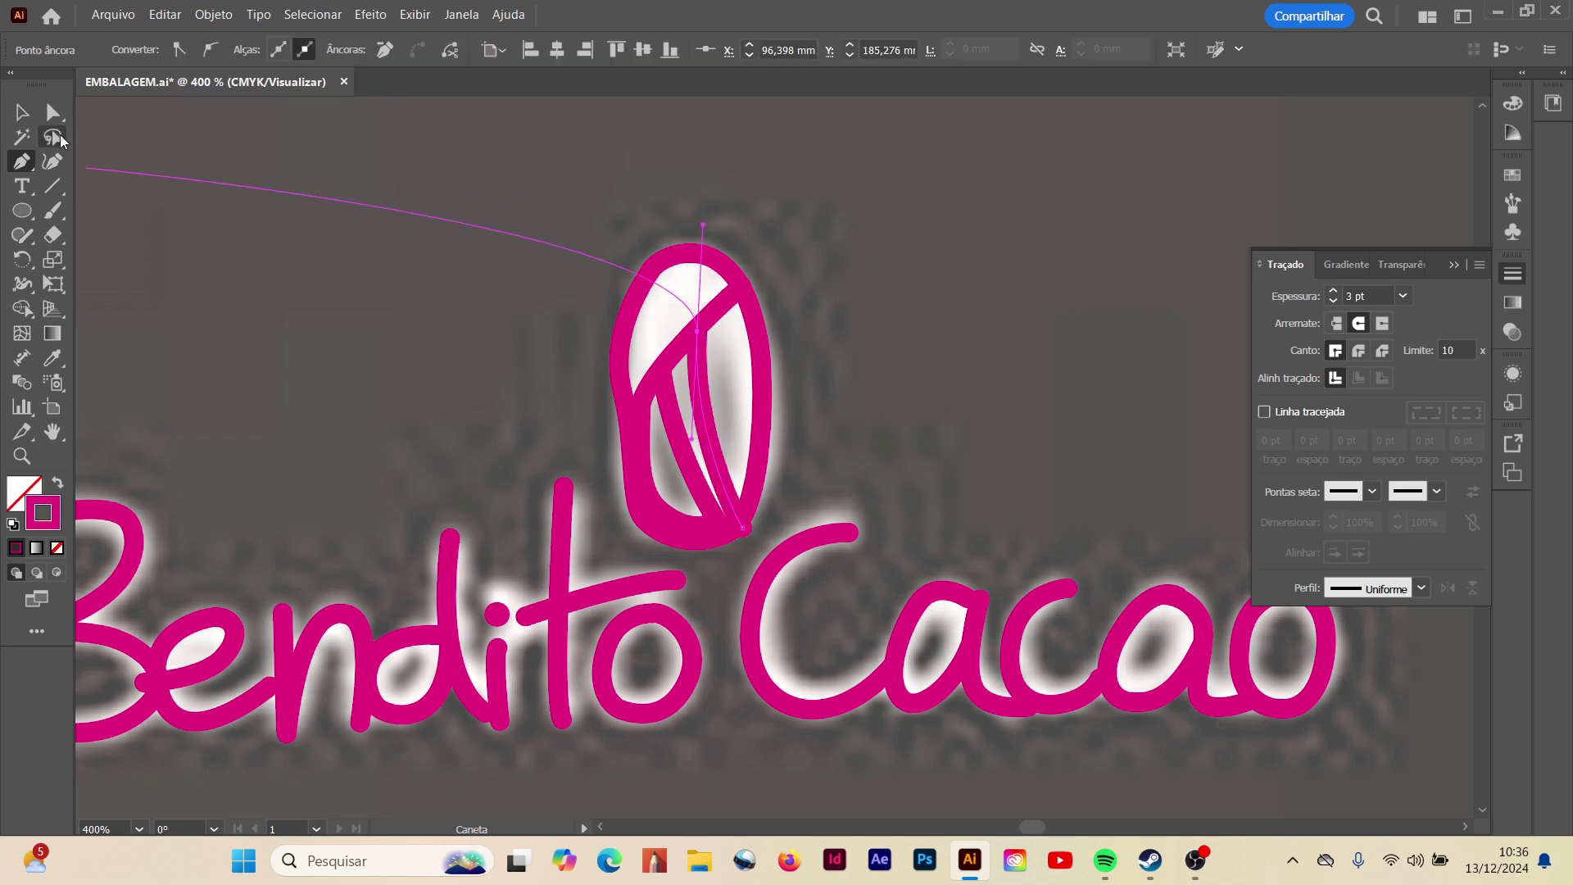
pyautogui.keyDown('ctrl'); pyautogui.click(96, 150); pyautogui.keyUp('ctrl')
pyautogui.click(713, 544)
pyautogui.moveTo(735, 299); pyautogui.dragTo(711, 184)
pyautogui.keyDown('ctrl'); pyautogui.click(348, 246); pyautogui.keyUp('ctrl')
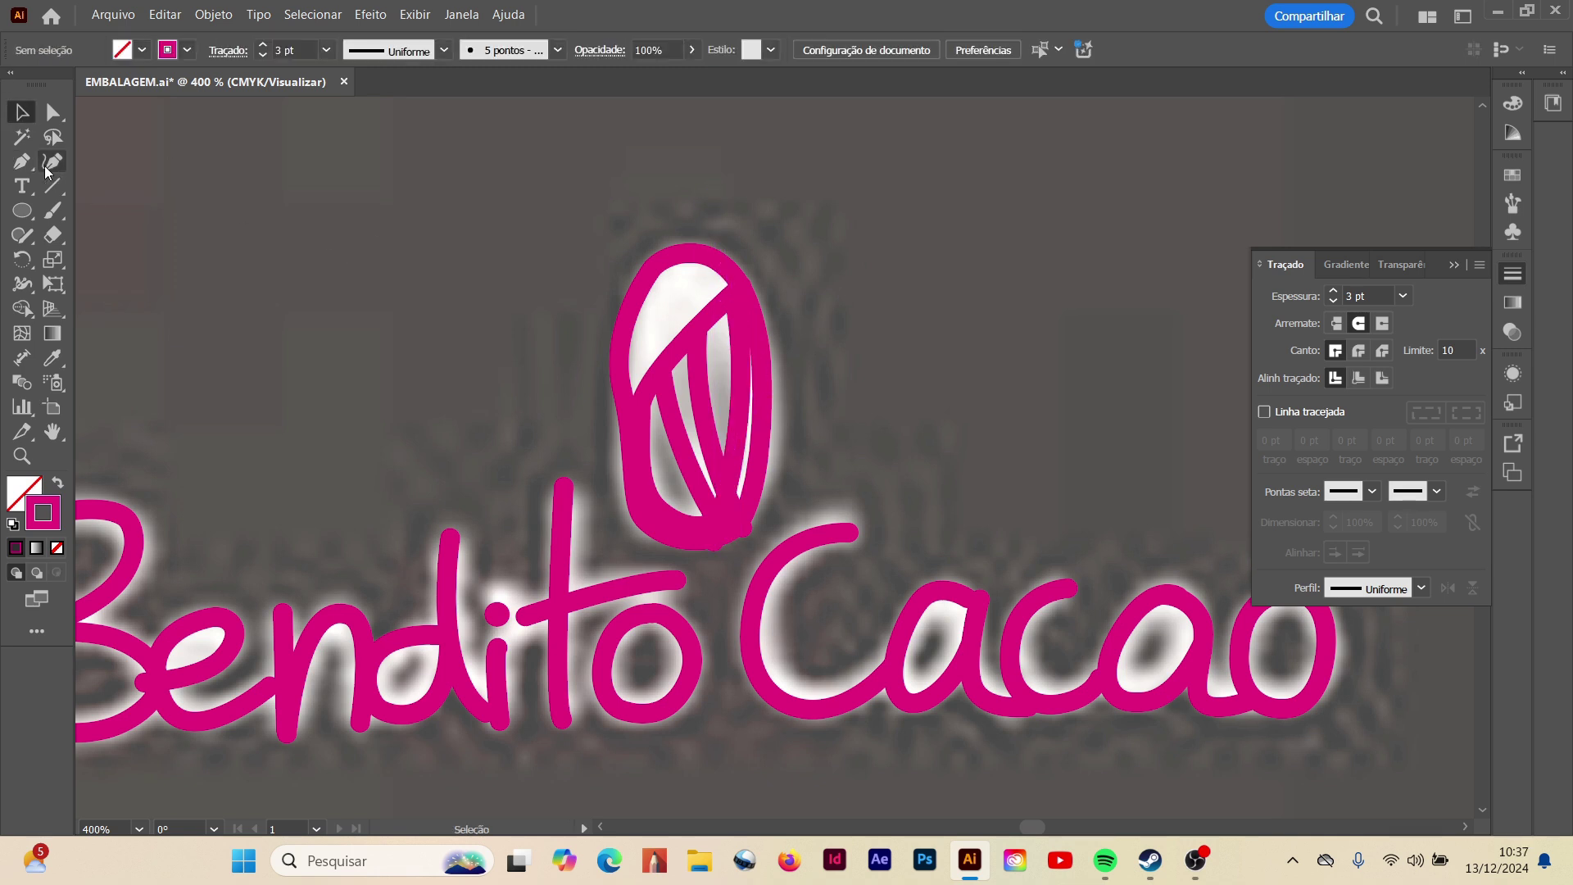
# - Trace a closed shape over the pod's upper part above the diagonal and swap its stroke and fill to make it solid magenta
pyautogui.click(737, 289)
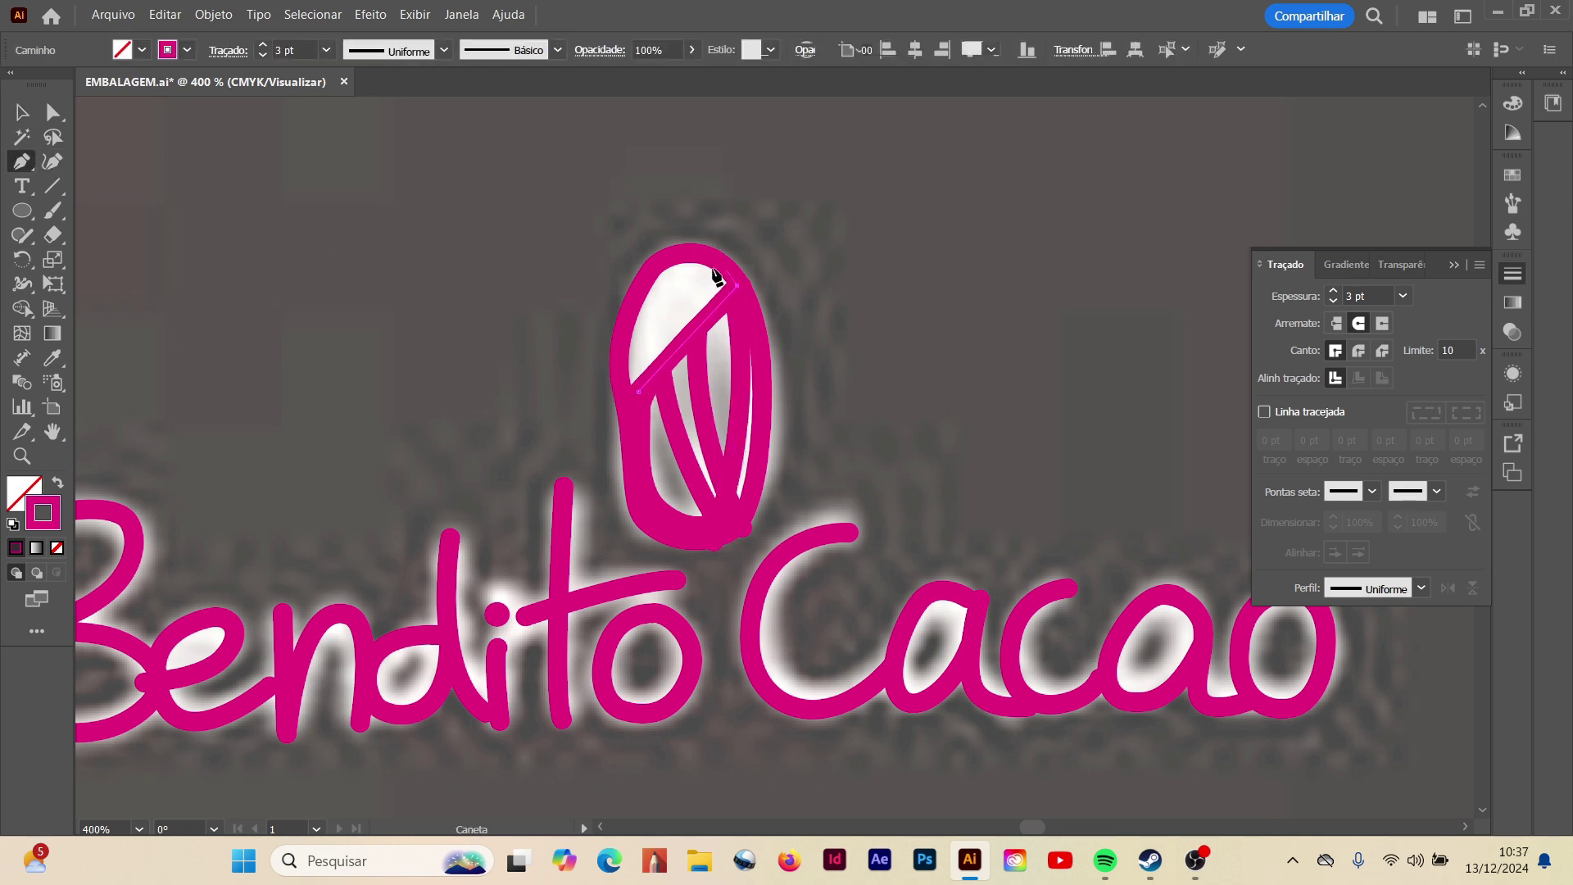
pyautogui.click(697, 245)
pyautogui.click(679, 244)
pyautogui.click(654, 255)
pyautogui.click(621, 340)
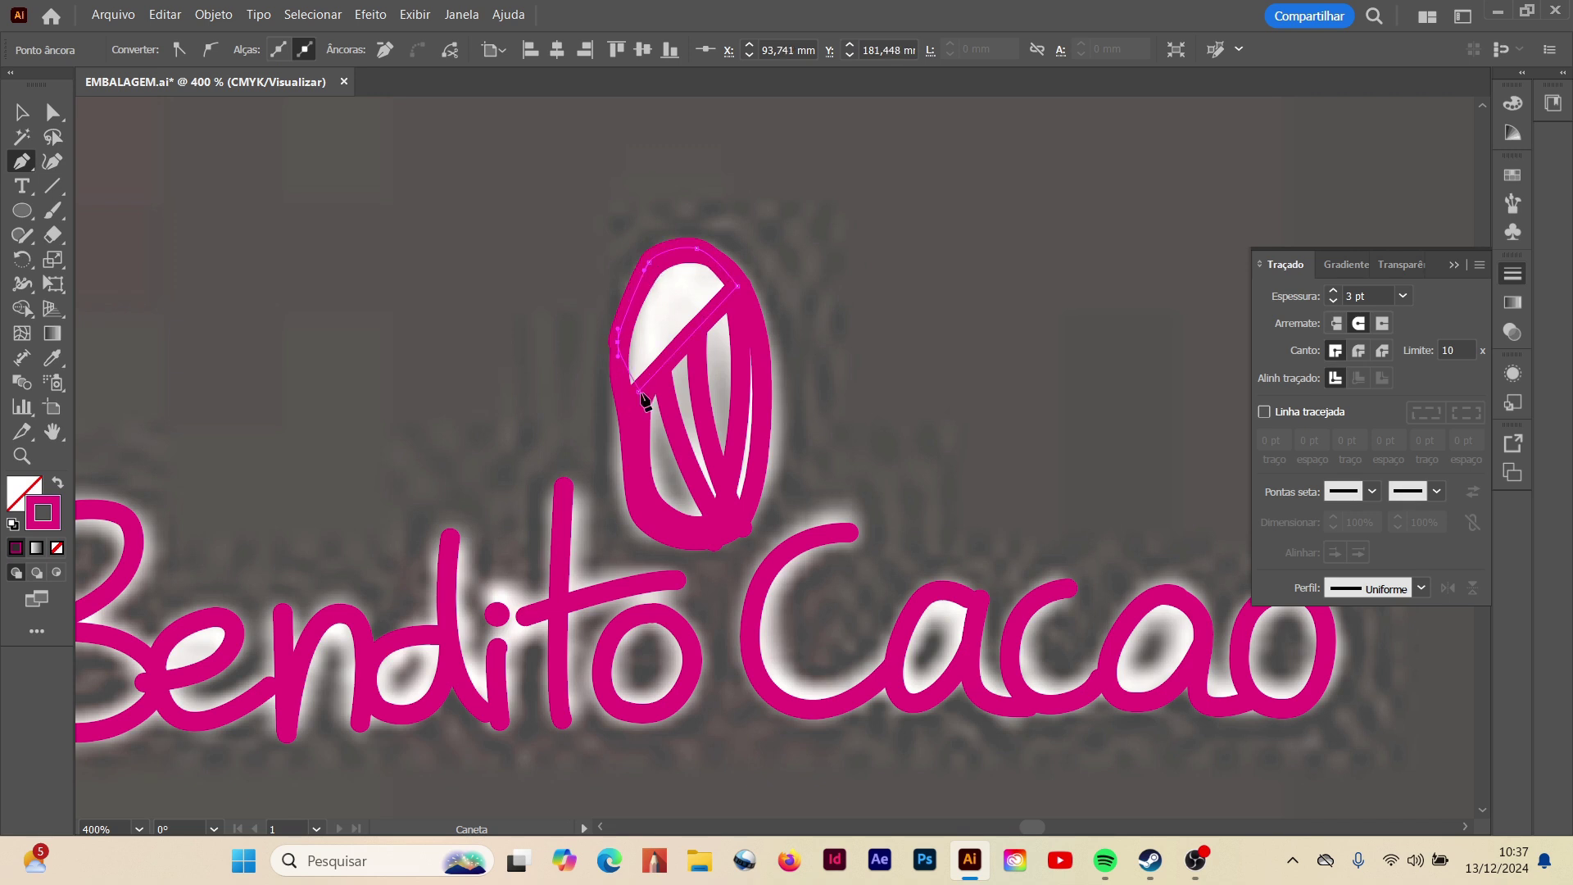
pyautogui.click(639, 392)
pyautogui.click(58, 481)
pyautogui.click(21, 112)
pyautogui.click(375, 351)
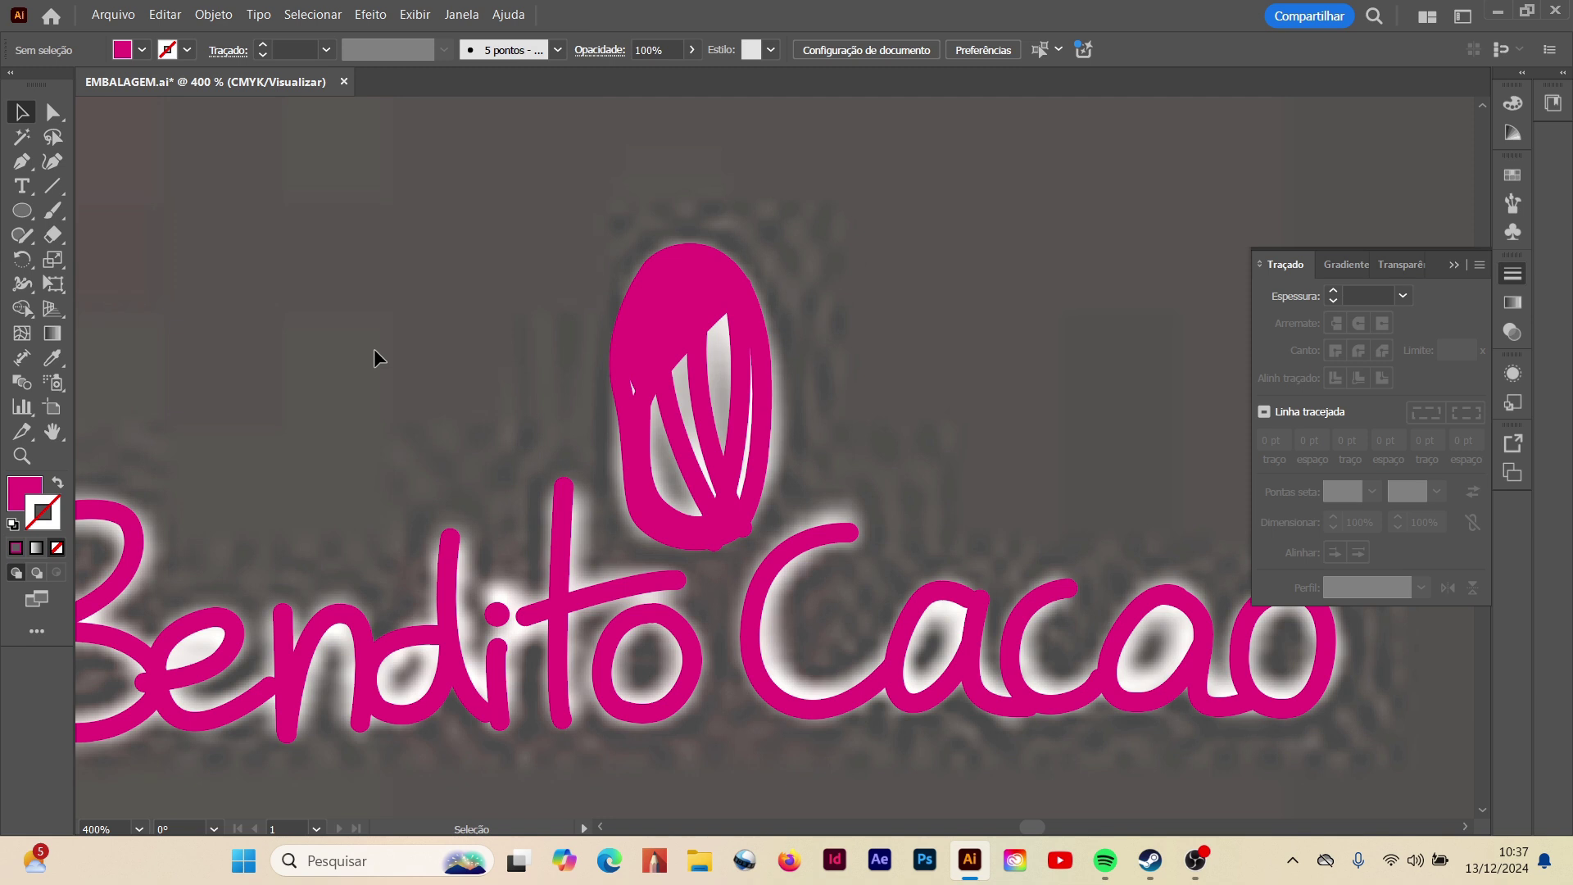
# - Hide the FUNDO layer to leave the traced logo without the reference image
pyautogui.hotkey('ctrl', '-')
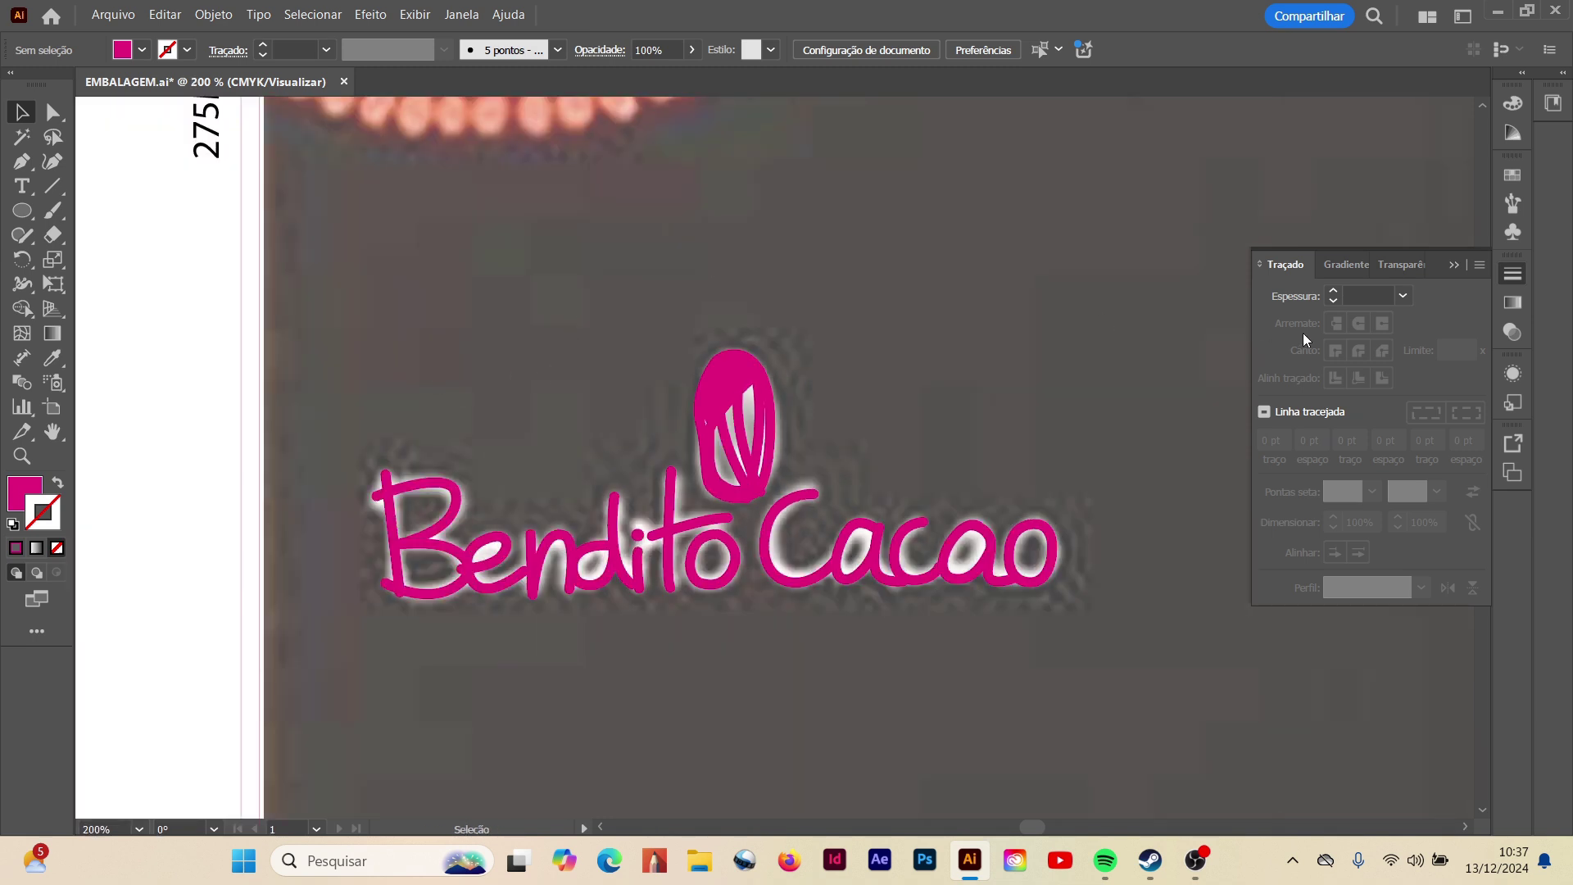
pyautogui.hotkey('ctrl', '0')
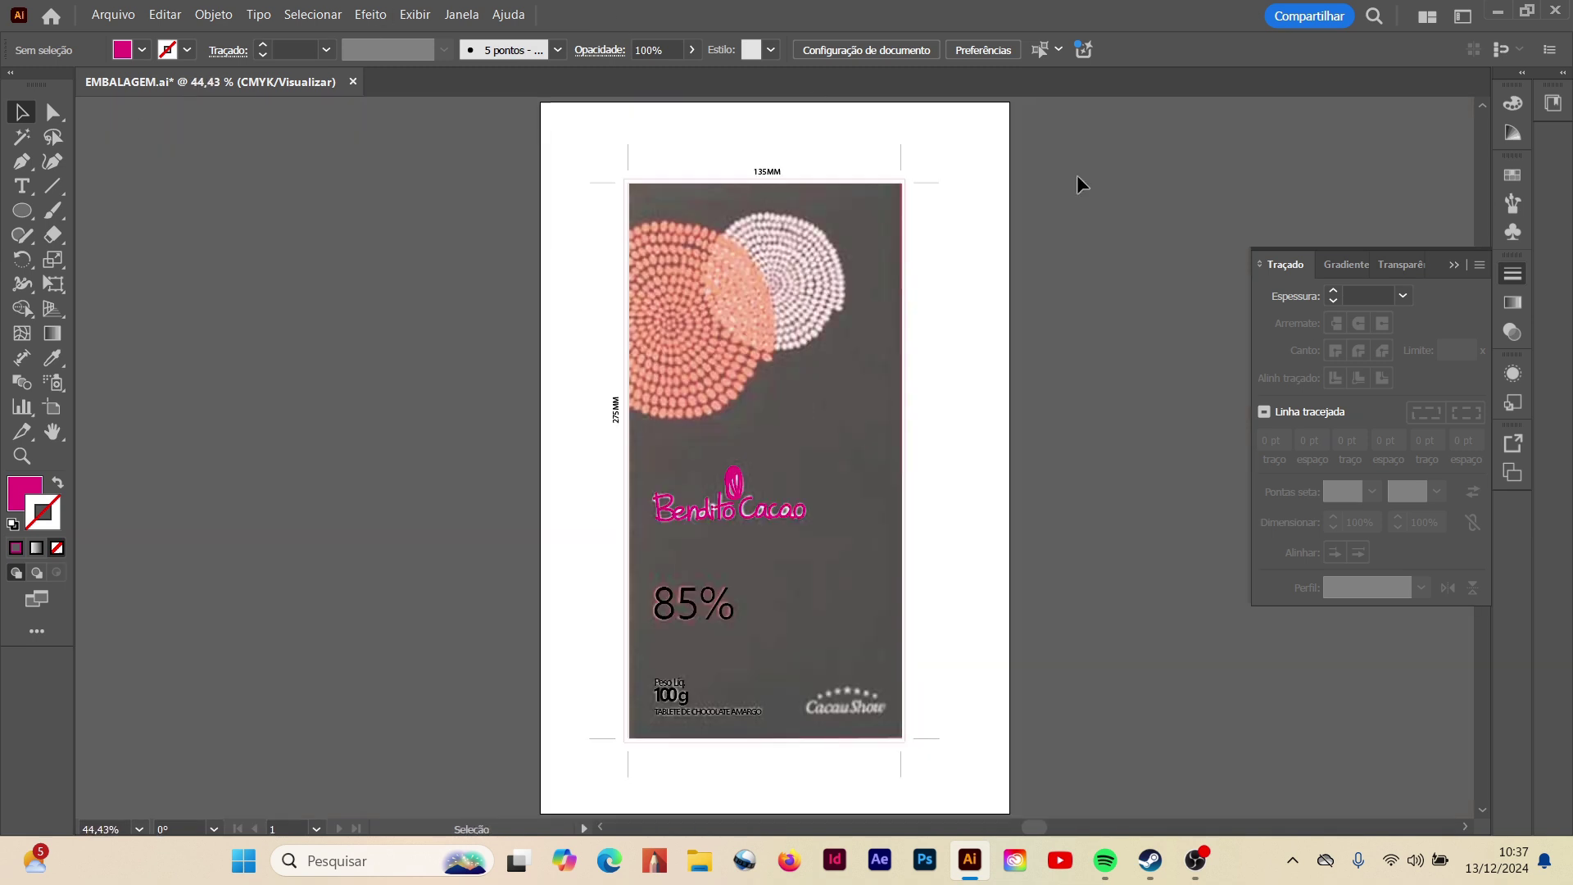
pyautogui.click(461, 13)
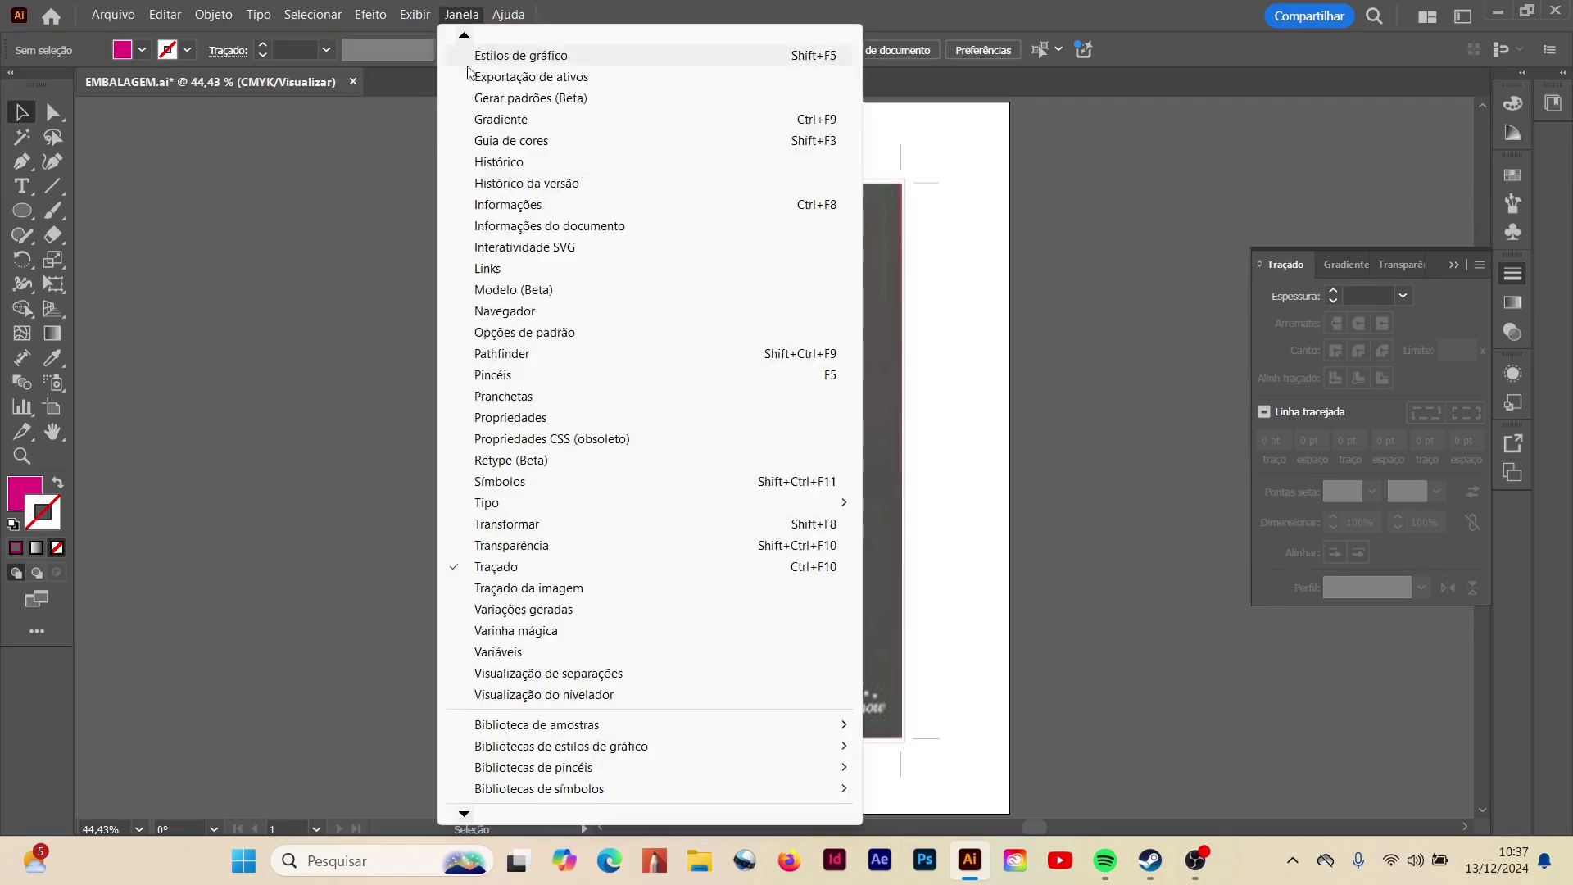
pyautogui.click(496, 55)
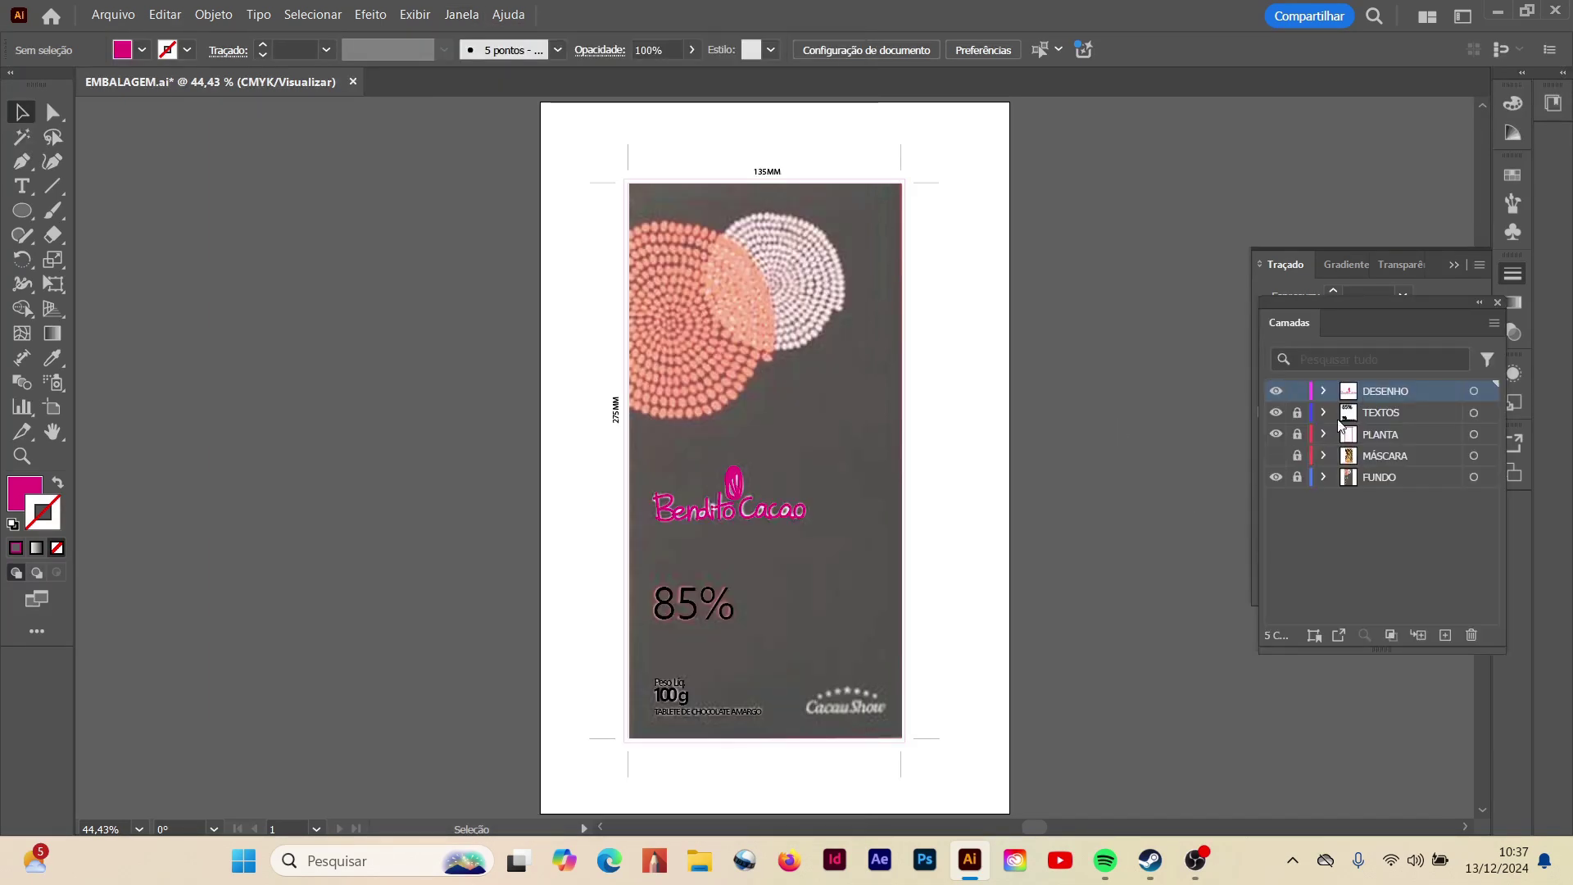
pyautogui.click(1276, 477)
# - Recolour the strokes of the first letters of "Bendito", from B to d, to white (FFFFFF)
pyautogui.press('z')
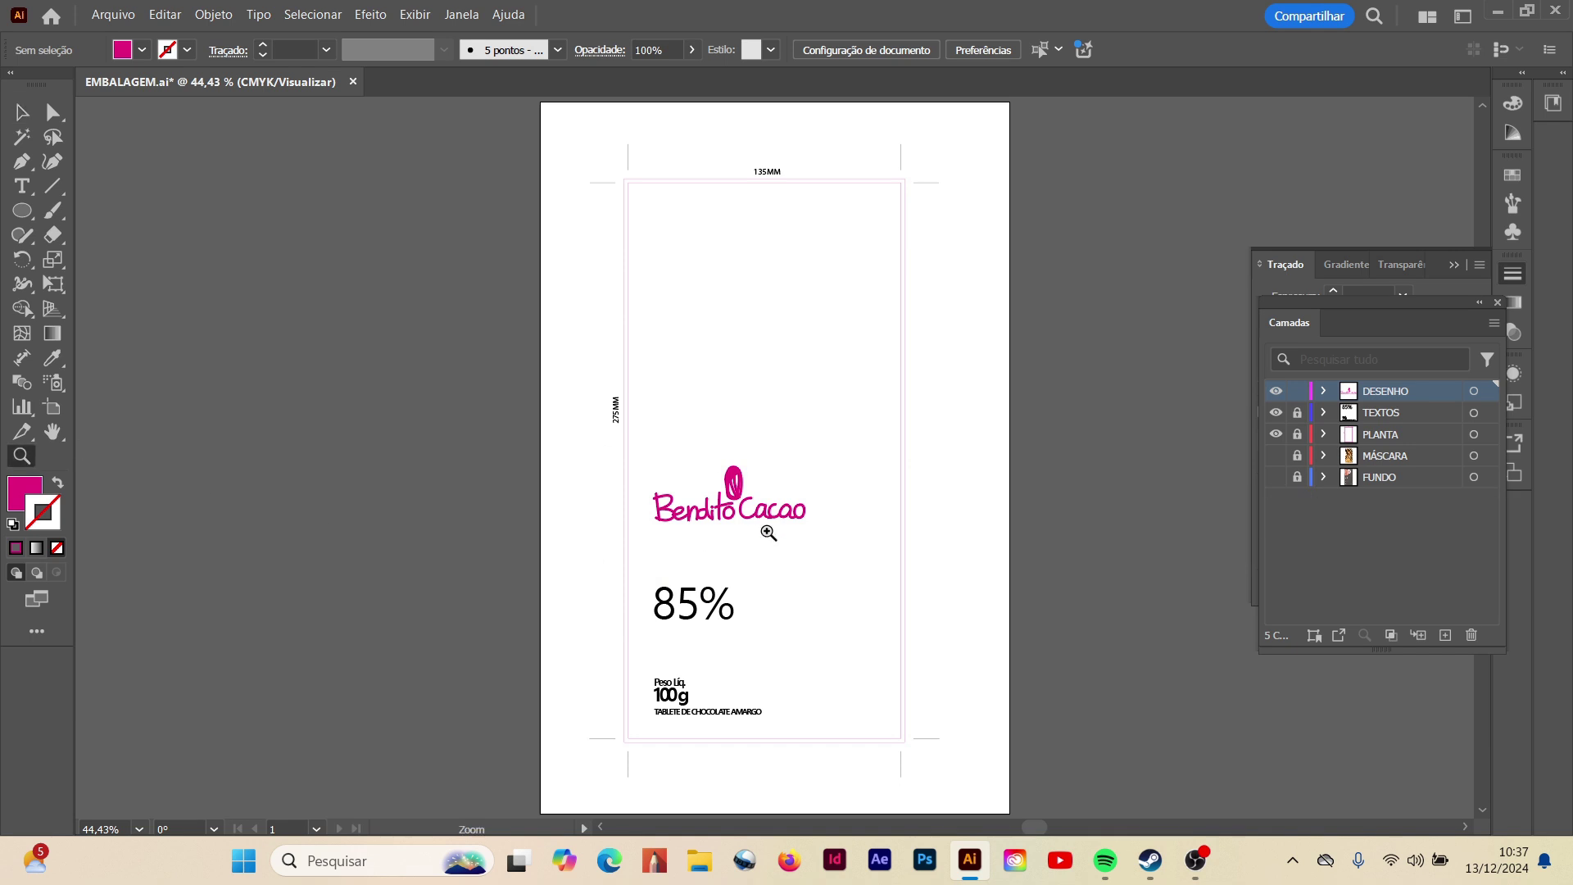
pyautogui.click(768, 533)
pyautogui.click(742, 434)
pyautogui.click(852, 444)
pyautogui.press('v')
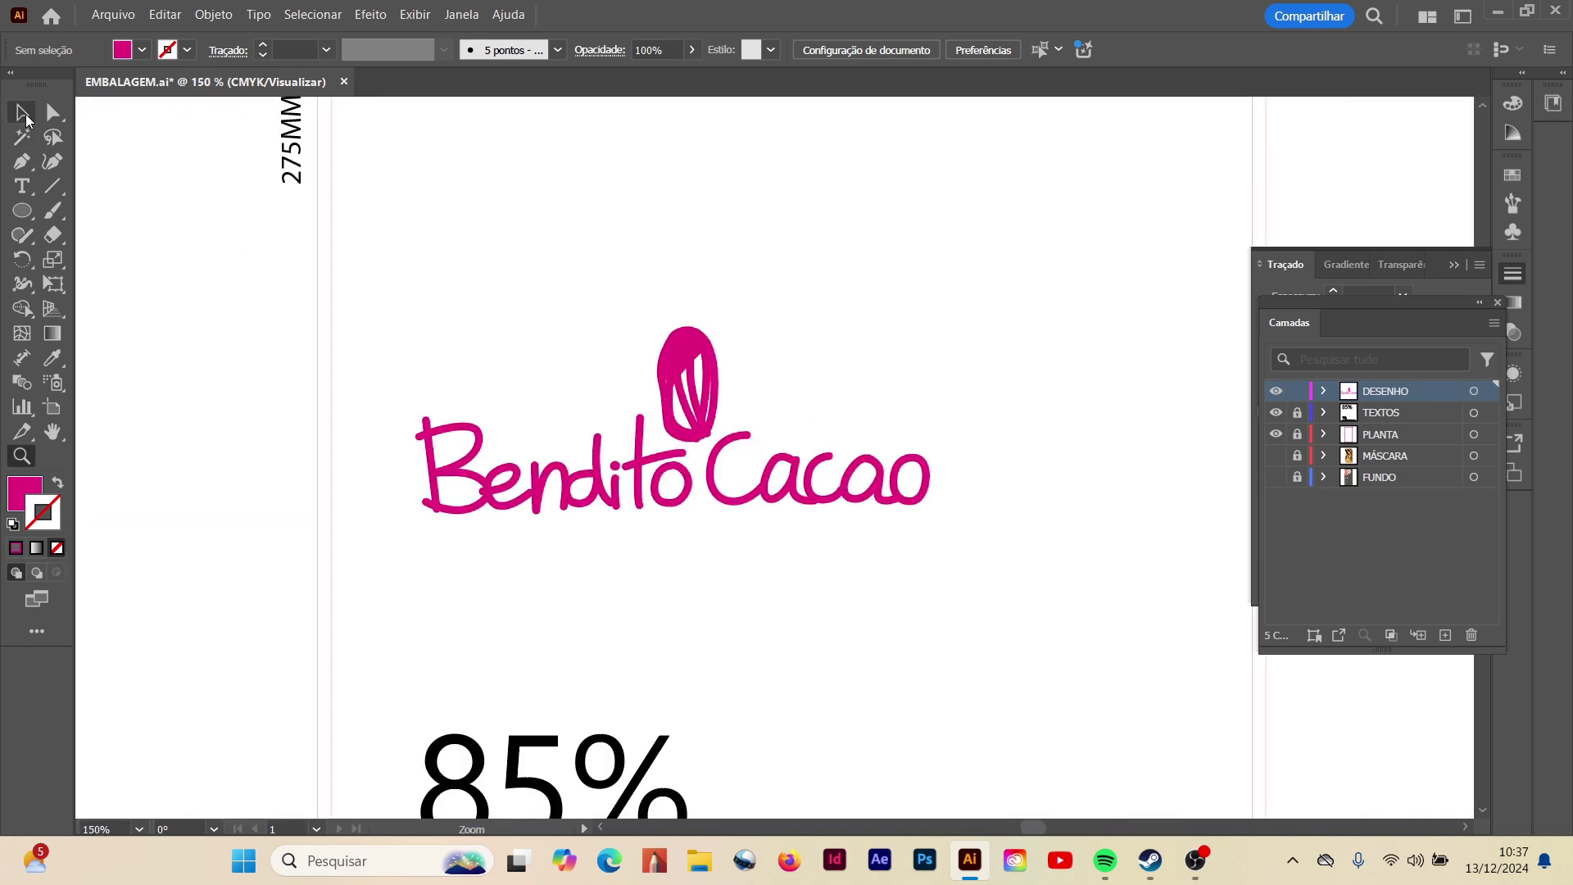
pyautogui.moveTo(385, 441)
pyautogui.mouseDown()
pyautogui.moveTo(499, 526)
pyautogui.moveTo(322, 450)
pyautogui.moveTo(601, 514)
pyautogui.mouseUp()
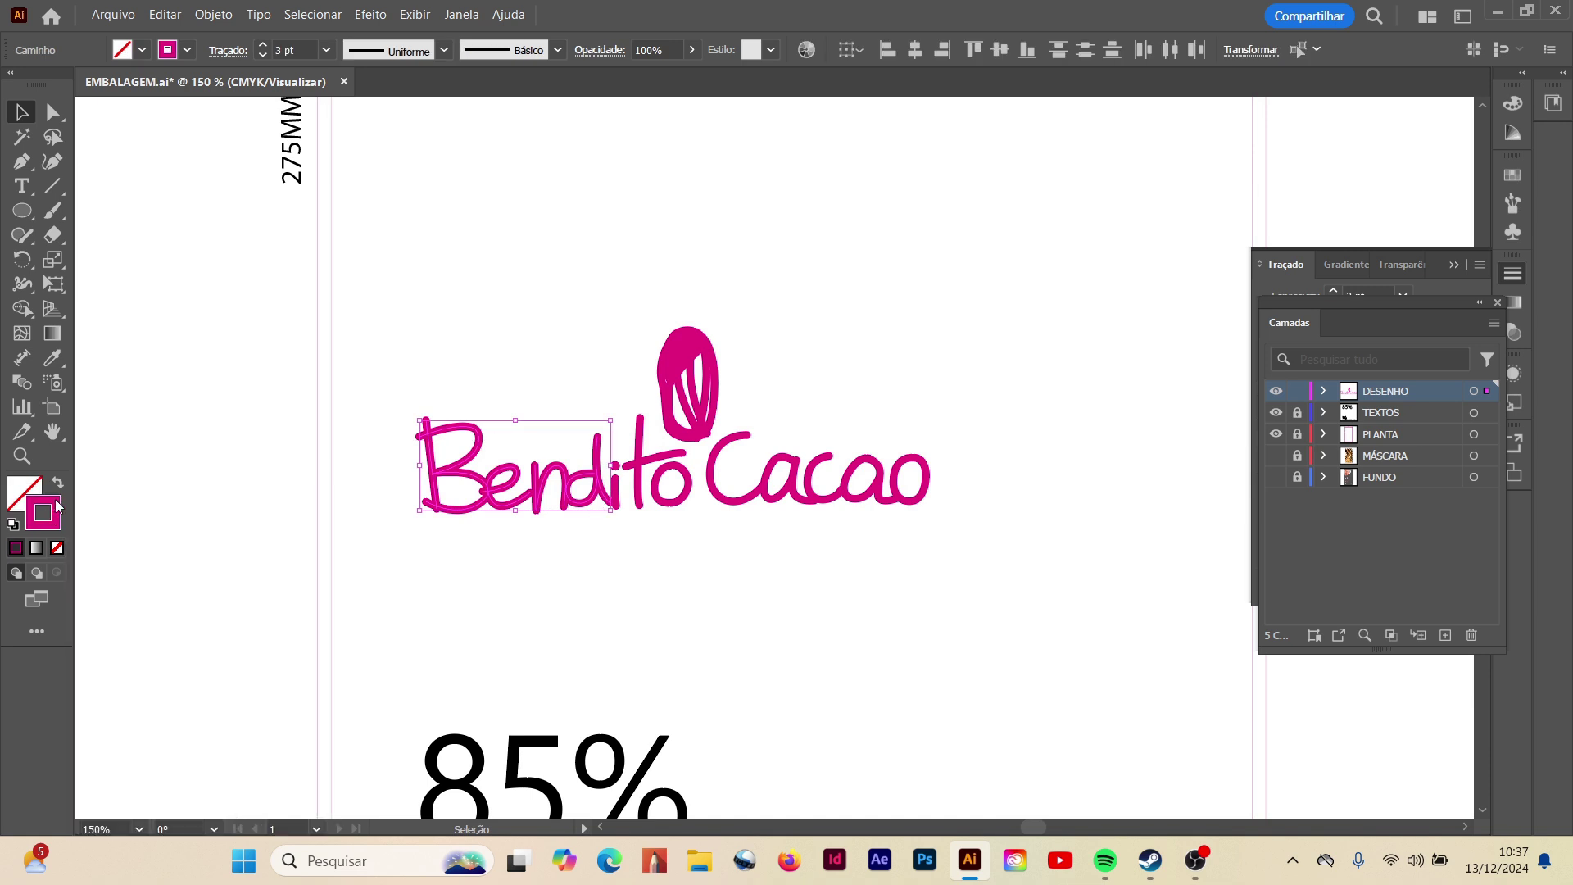
pyautogui.doubleClick(55, 505)
pyautogui.write('FFFFFF')
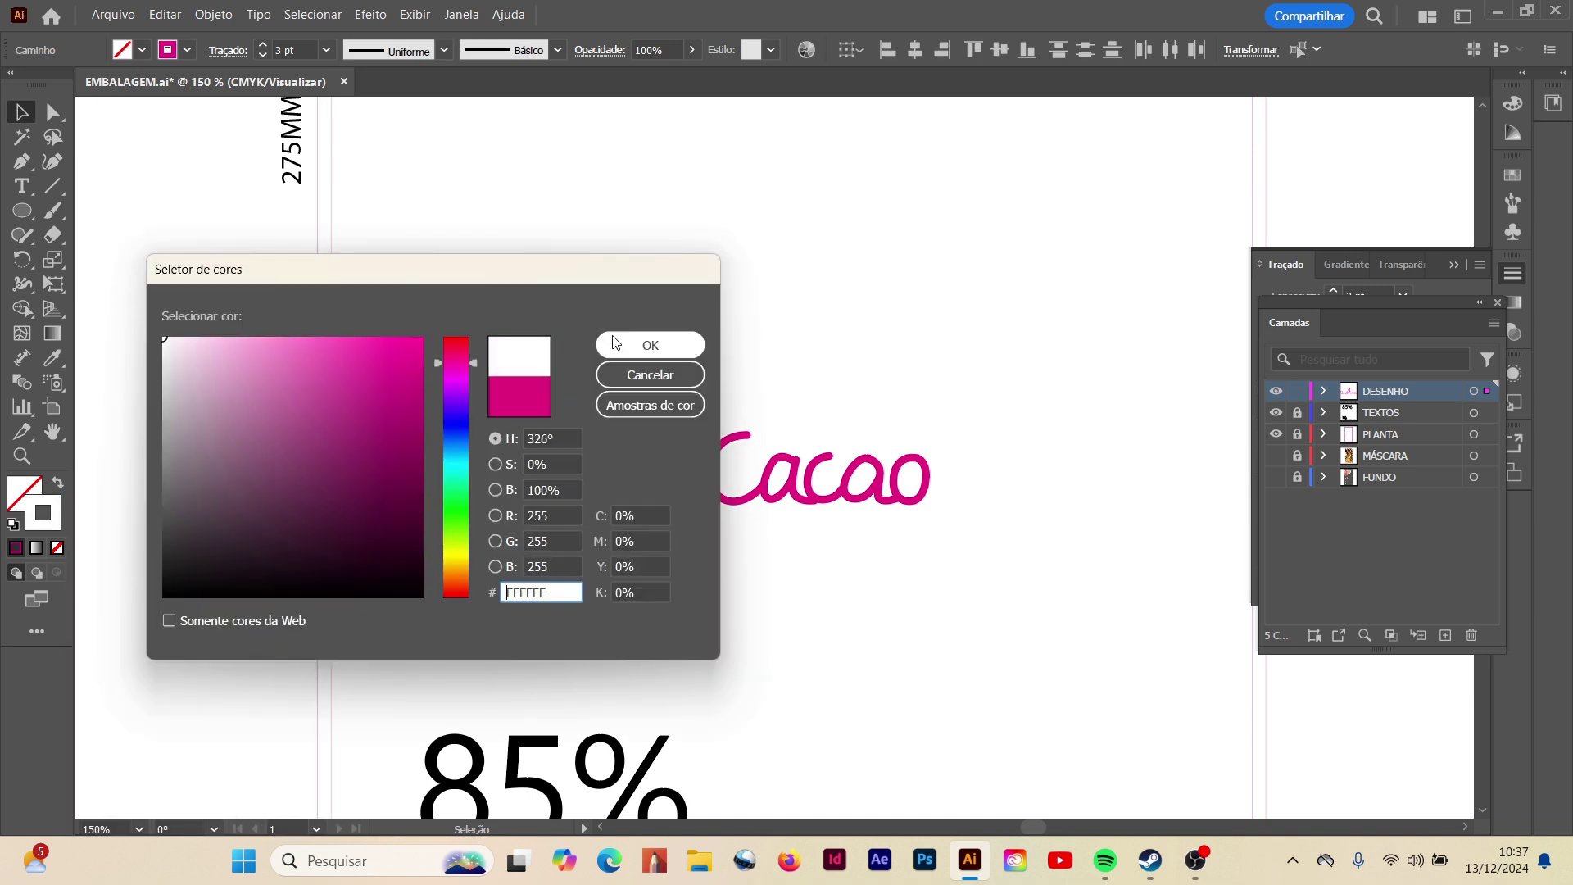
pyautogui.click(648, 346)
pyautogui.click(616, 533)
# - Recolour the remaining magenta lettering strokes, "ito" and "Cacao", to white (FFFFFF)
pyautogui.click(612, 499)
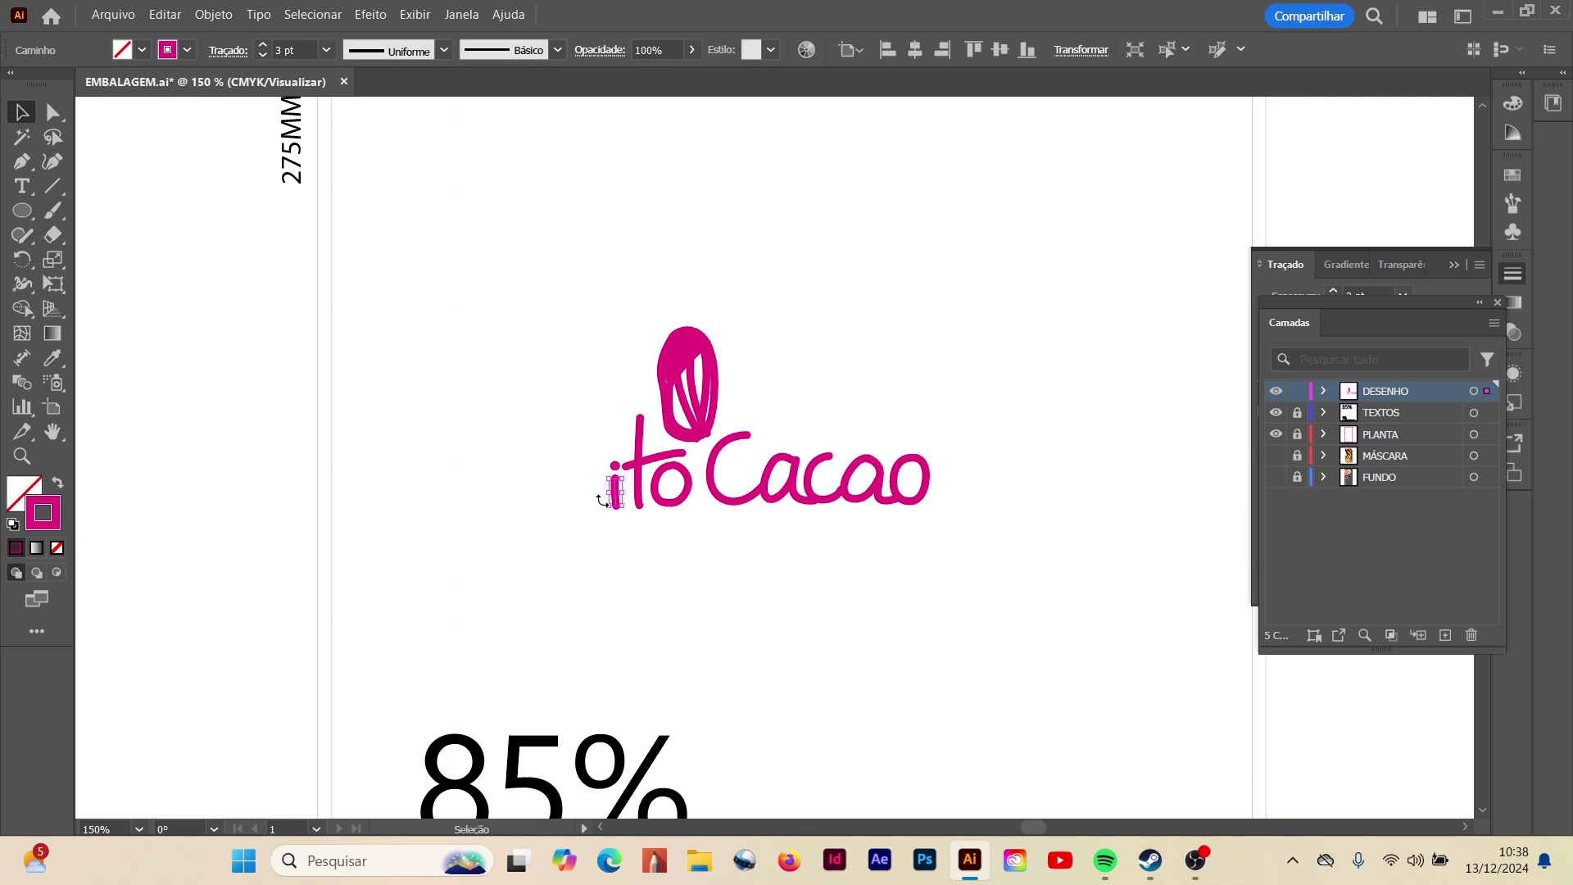
pyautogui.keyDown('shift'); pyautogui.click(616, 470); pyautogui.keyUp('shift')
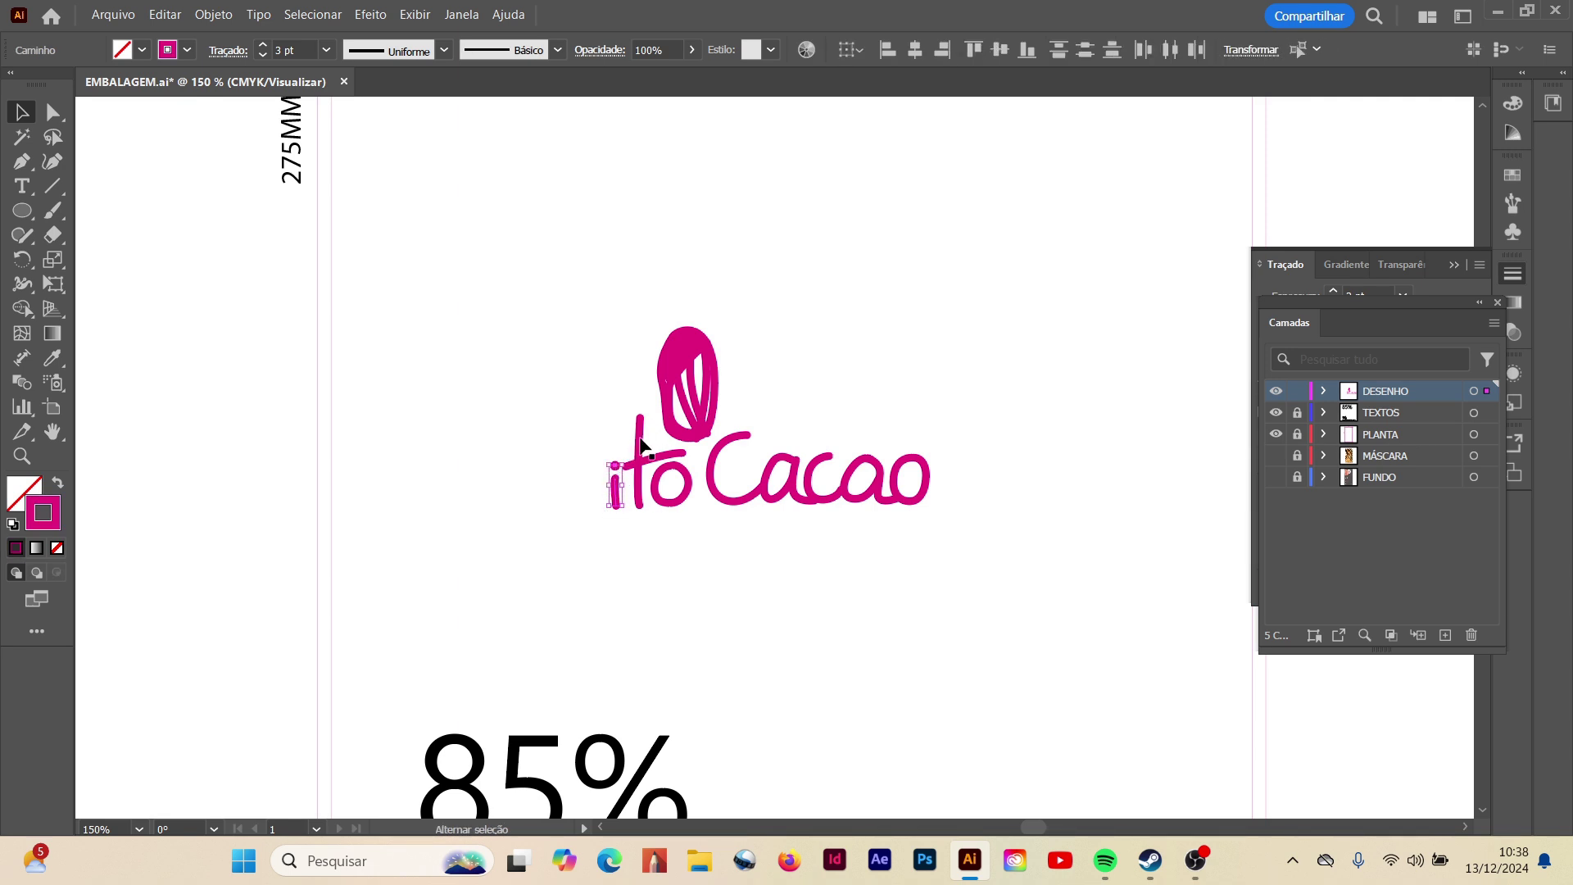
pyautogui.keyDown('shift'); pyautogui.click(670, 459); pyautogui.keyUp('shift')
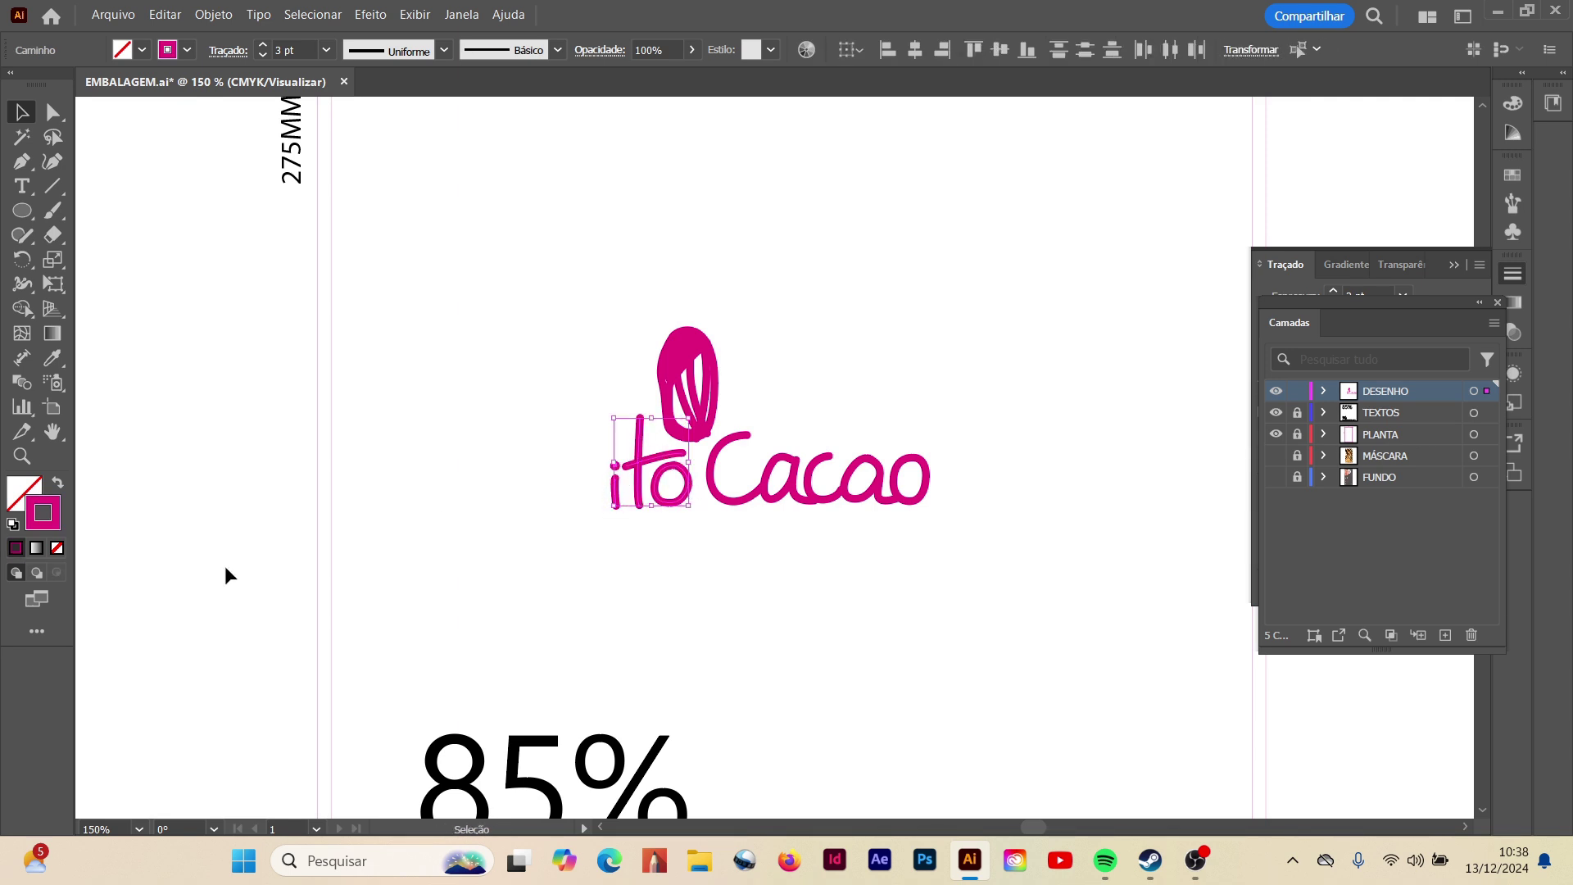
pyautogui.keyDown('shift'); pyautogui.click(736, 505); pyautogui.keyUp('shift')
pyautogui.moveTo(785, 429); pyautogui.dragTo(934, 537)
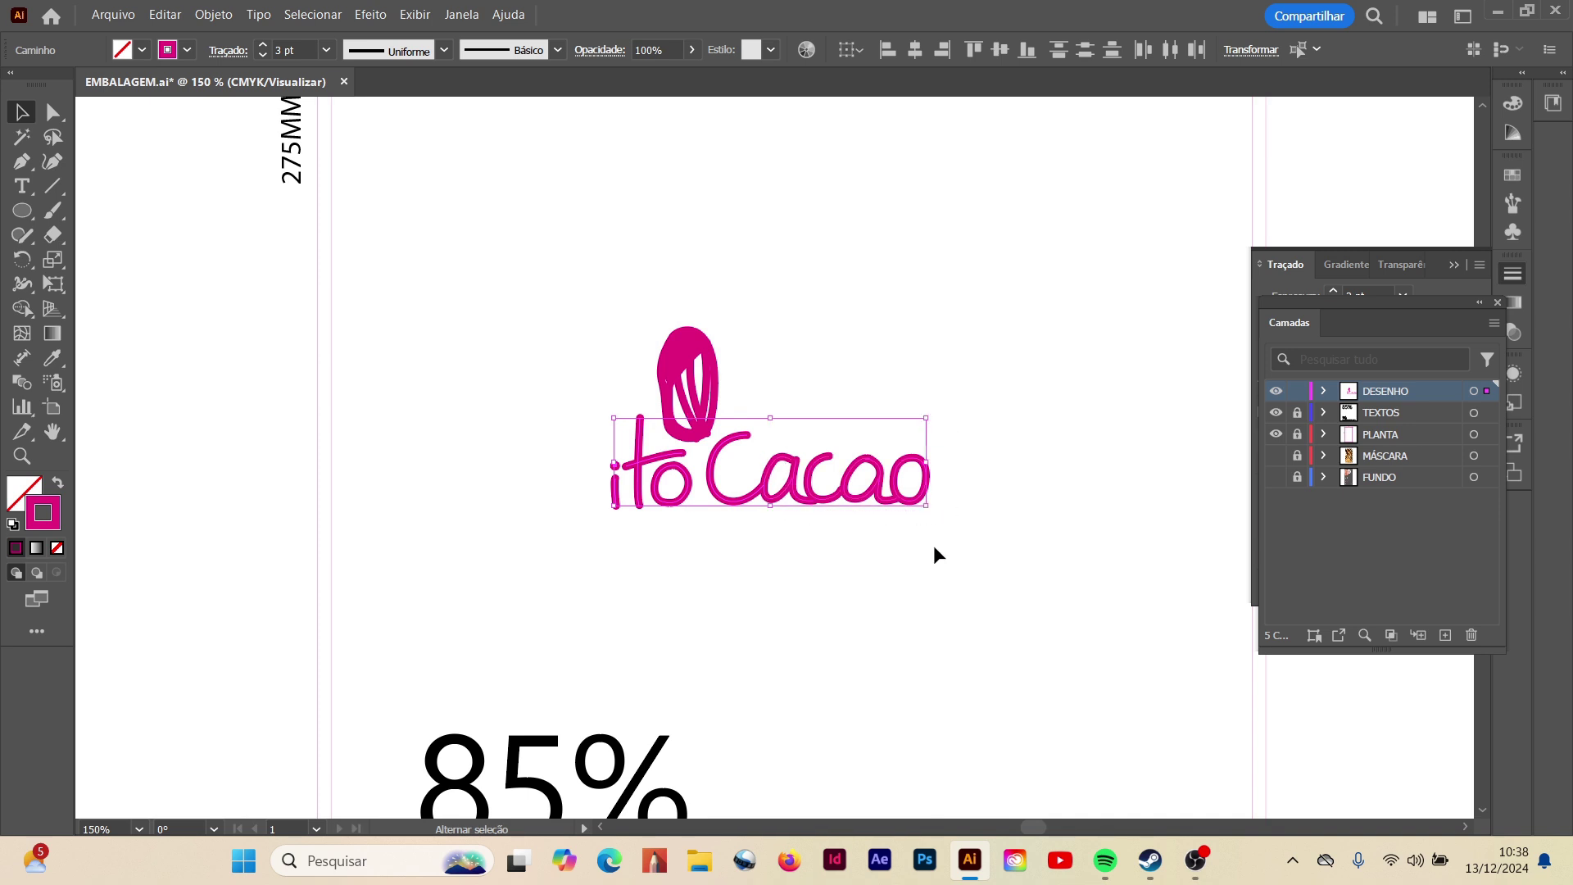
pyautogui.doubleClick(57, 518)
pyautogui.write('ffffff')
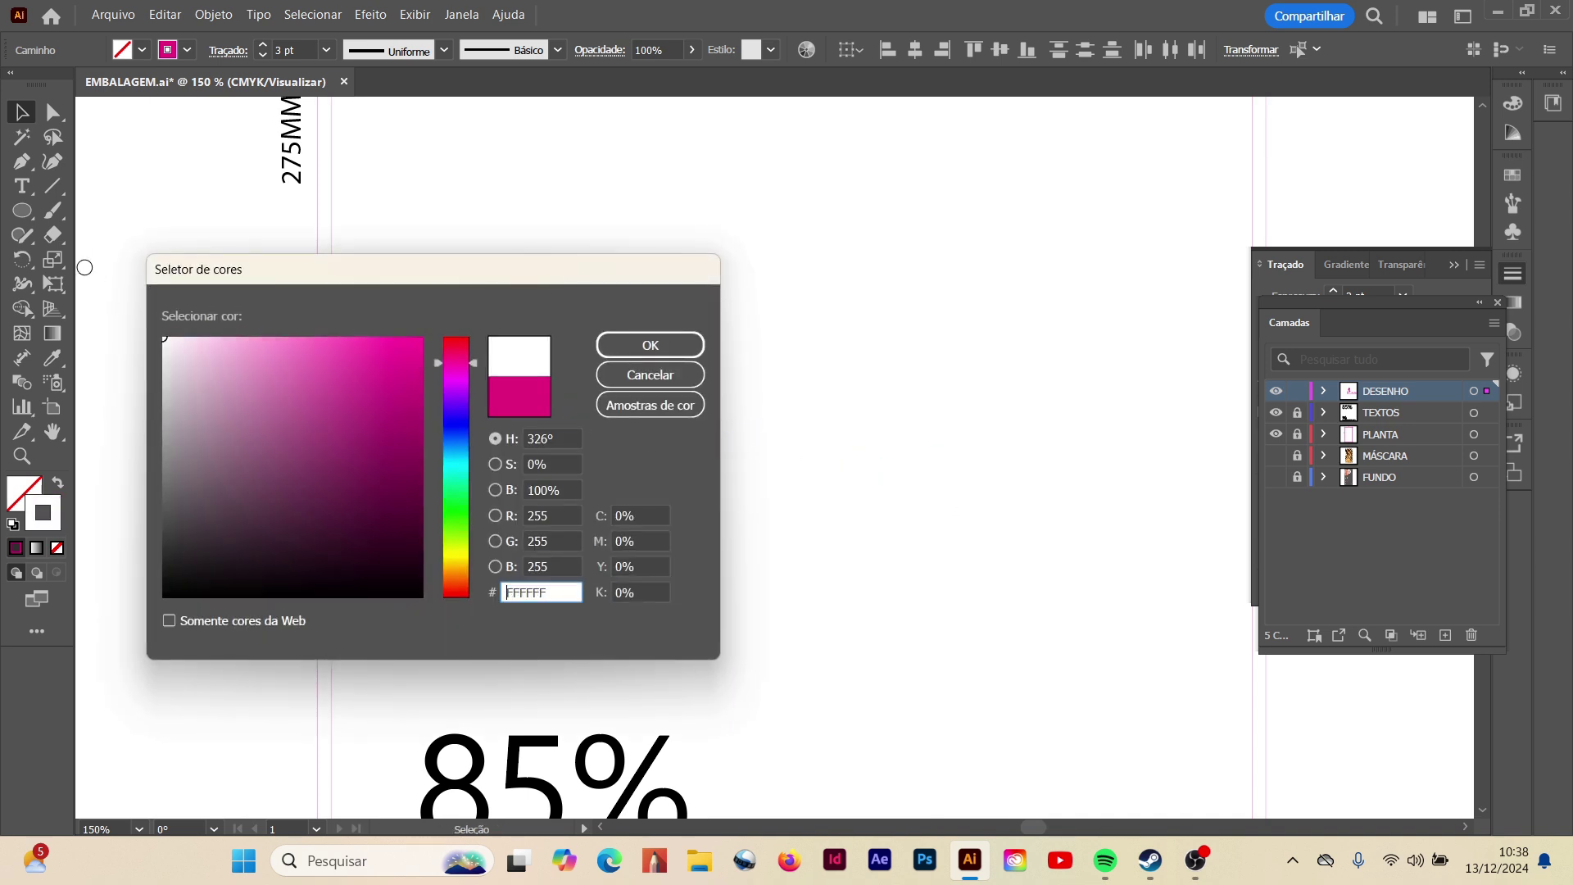
pyautogui.click(653, 344)
pyautogui.click(887, 602)
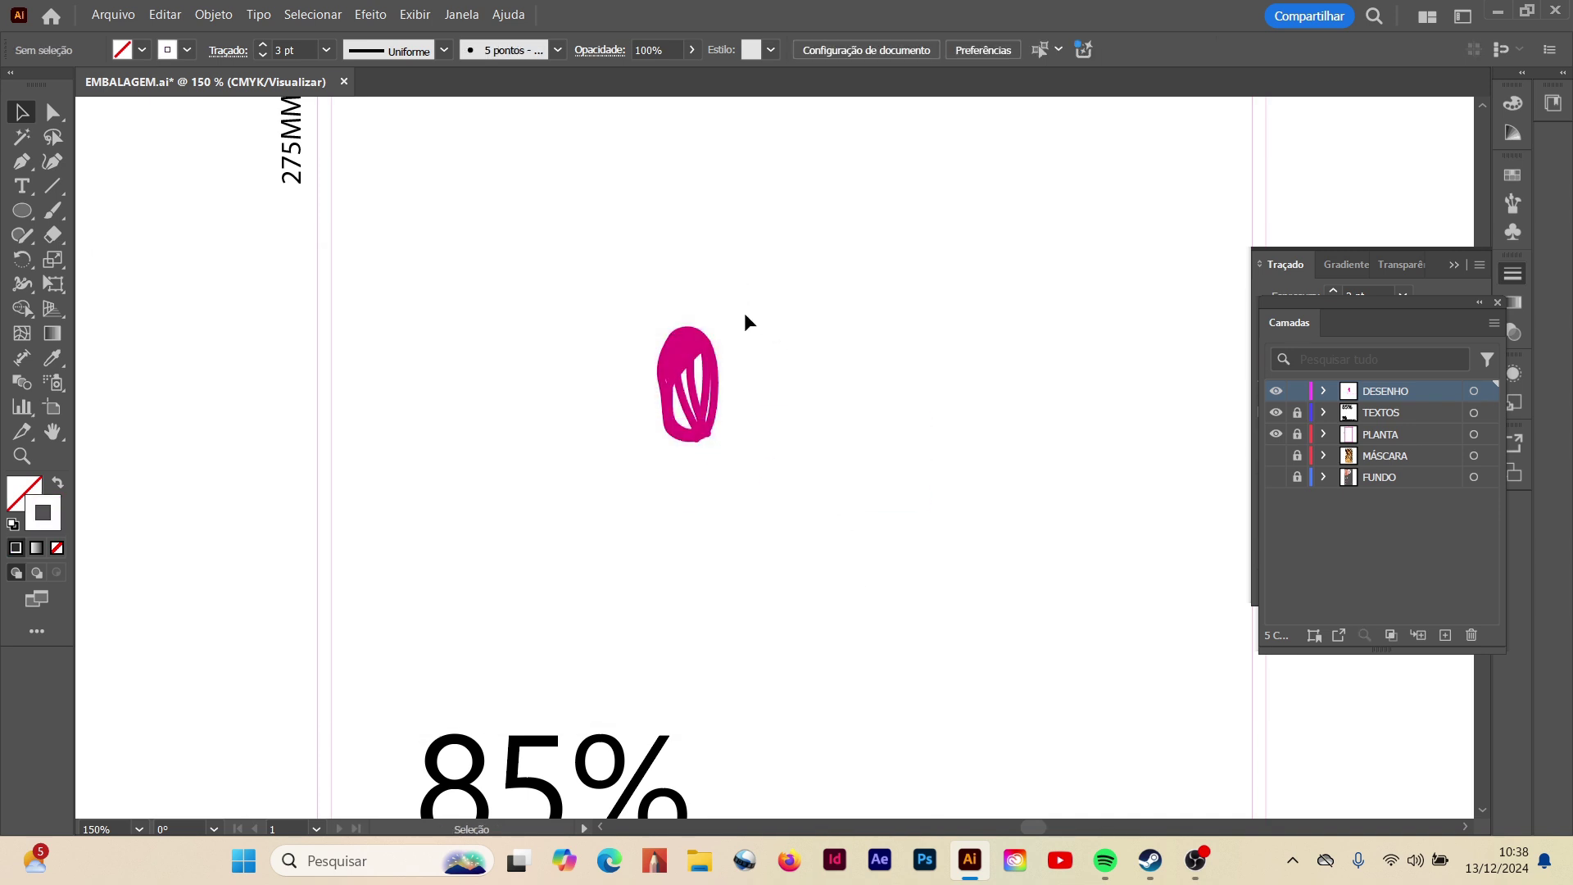
# - Set the strokes of the cocoa pod's outline and its curved inner veins to white
pyautogui.click(717, 387)
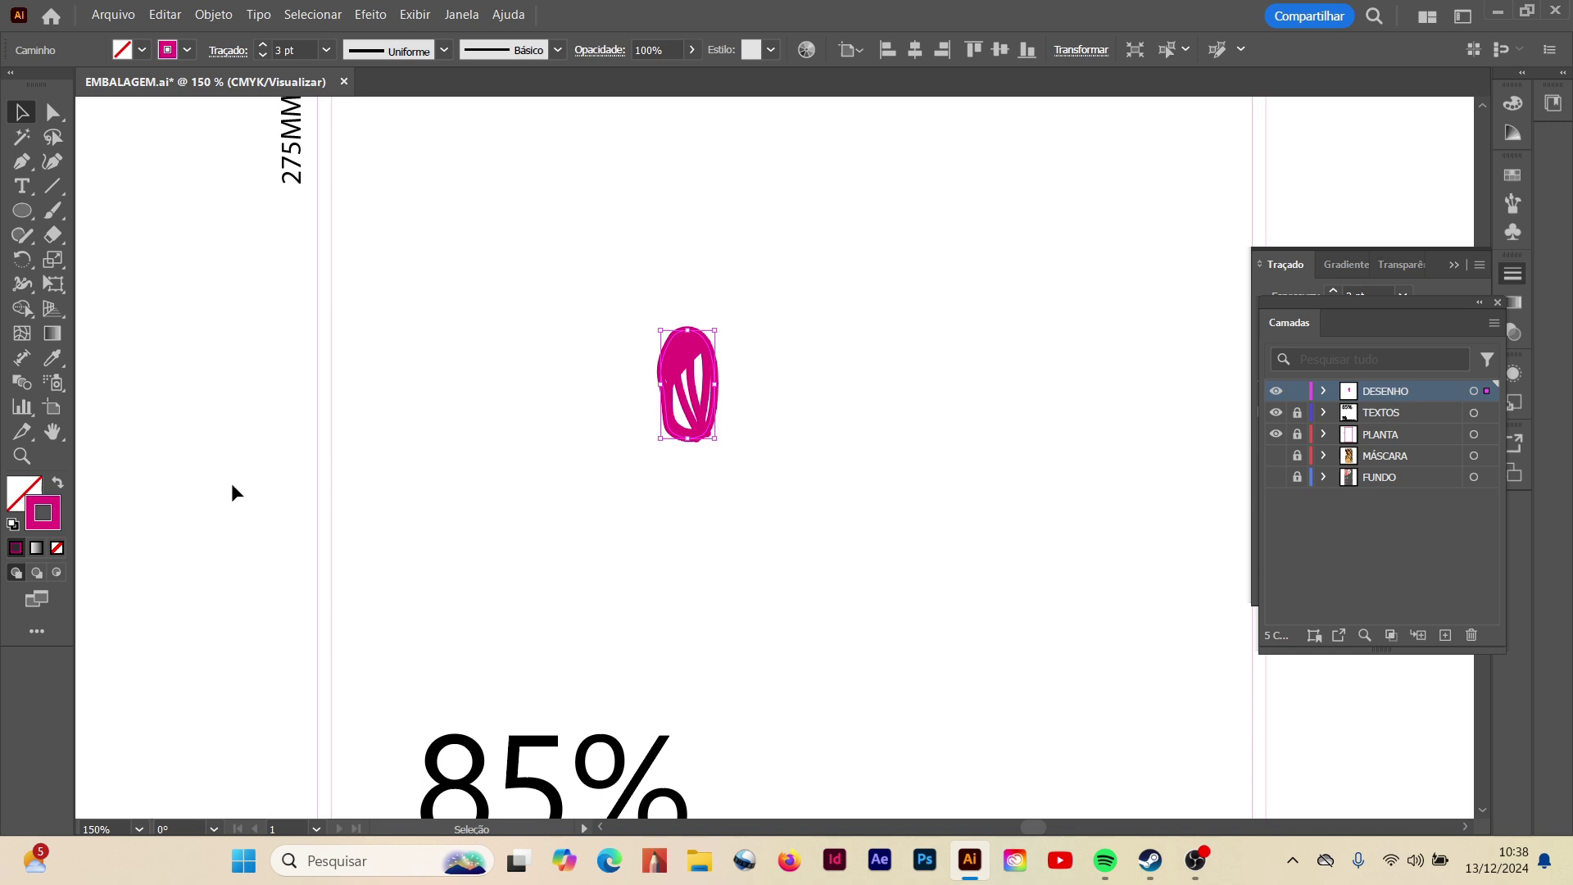
pyautogui.keyDown('shift'); pyautogui.click(695, 406); pyautogui.keyUp('shift')
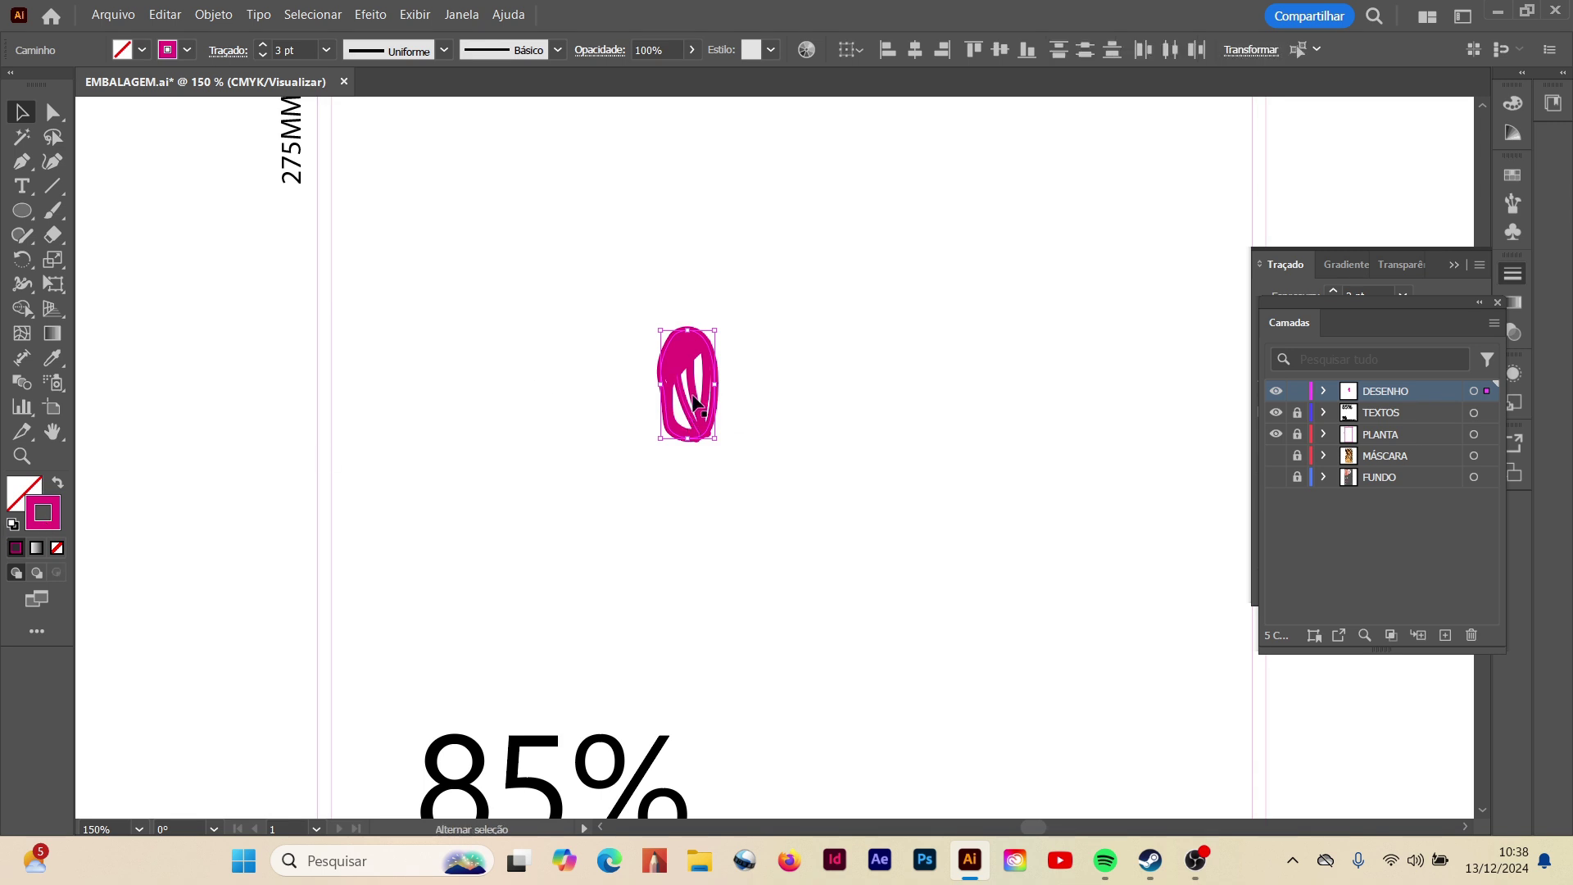
pyautogui.doubleClick(43, 513)
pyautogui.click(650, 345)
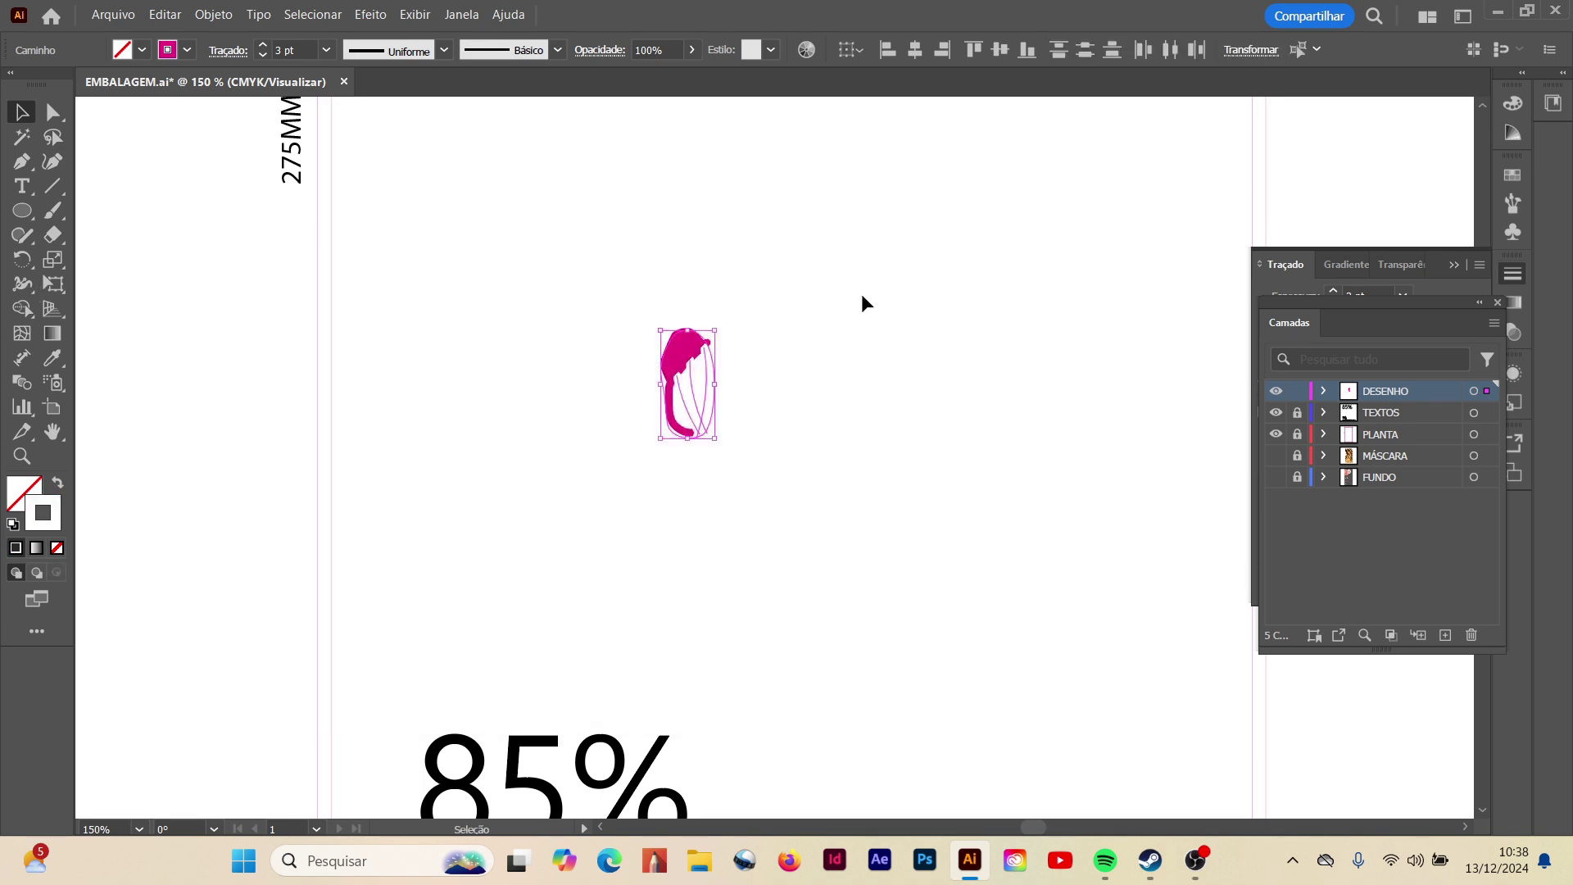
# - Change the fill of the solid magenta shape in the pod's upper part to white
pyautogui.click(695, 351)
pyautogui.click(692, 348)
pyautogui.click(21, 502)
pyautogui.doubleClick(21, 502)
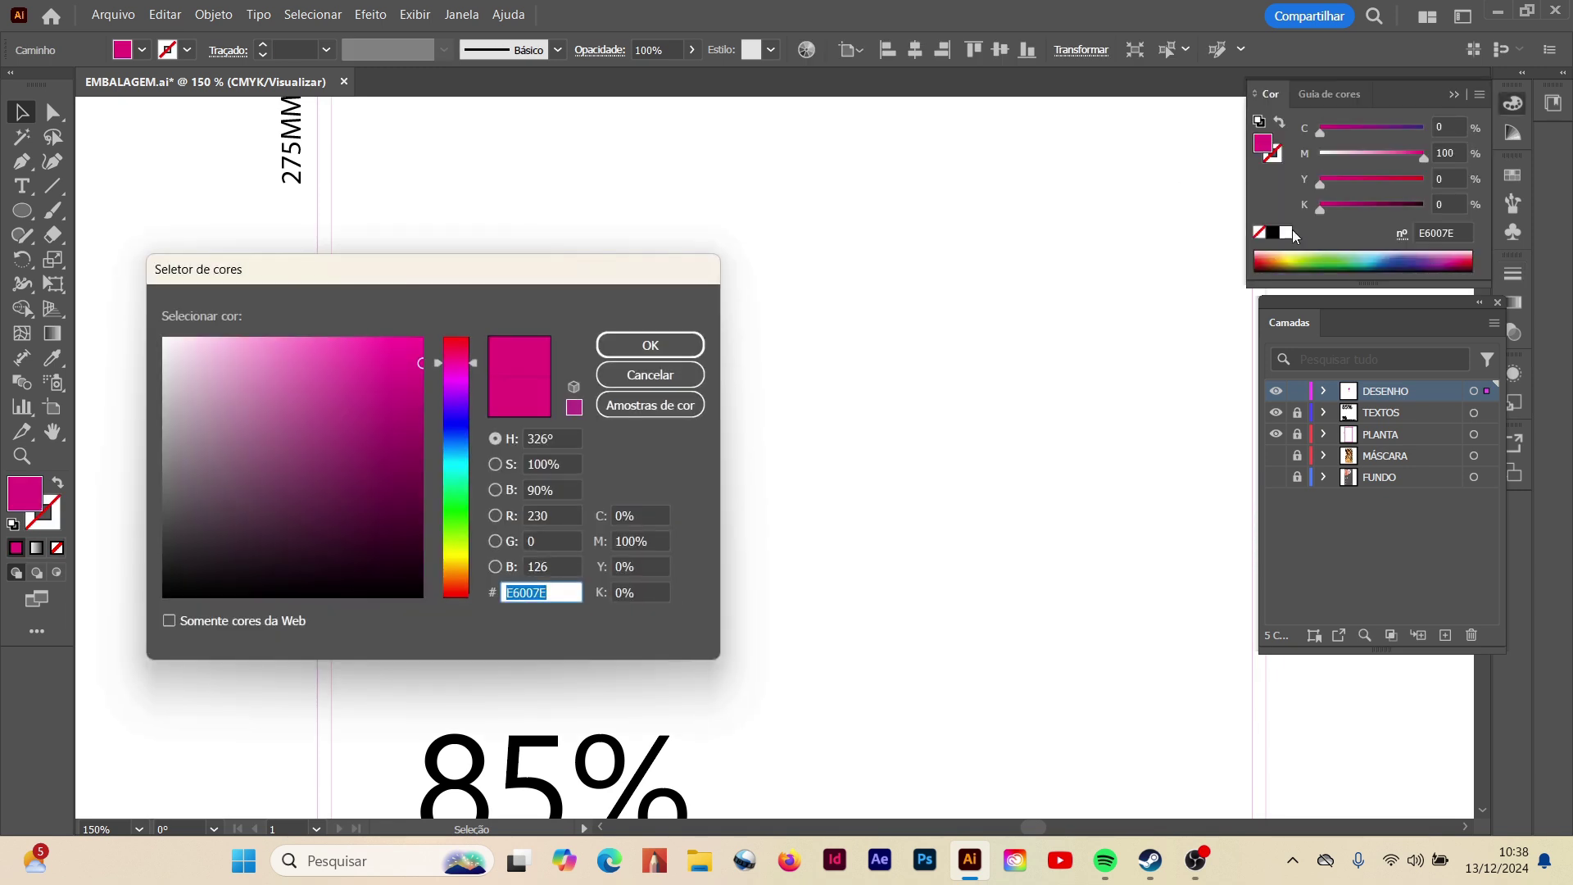
pyautogui.click(652, 345)
pyautogui.click(1019, 537)
# - Set the pod's diagonal and inner left edge stroke to white (FFFFFF)
pyautogui.click(687, 435)
pyautogui.click(53, 503)
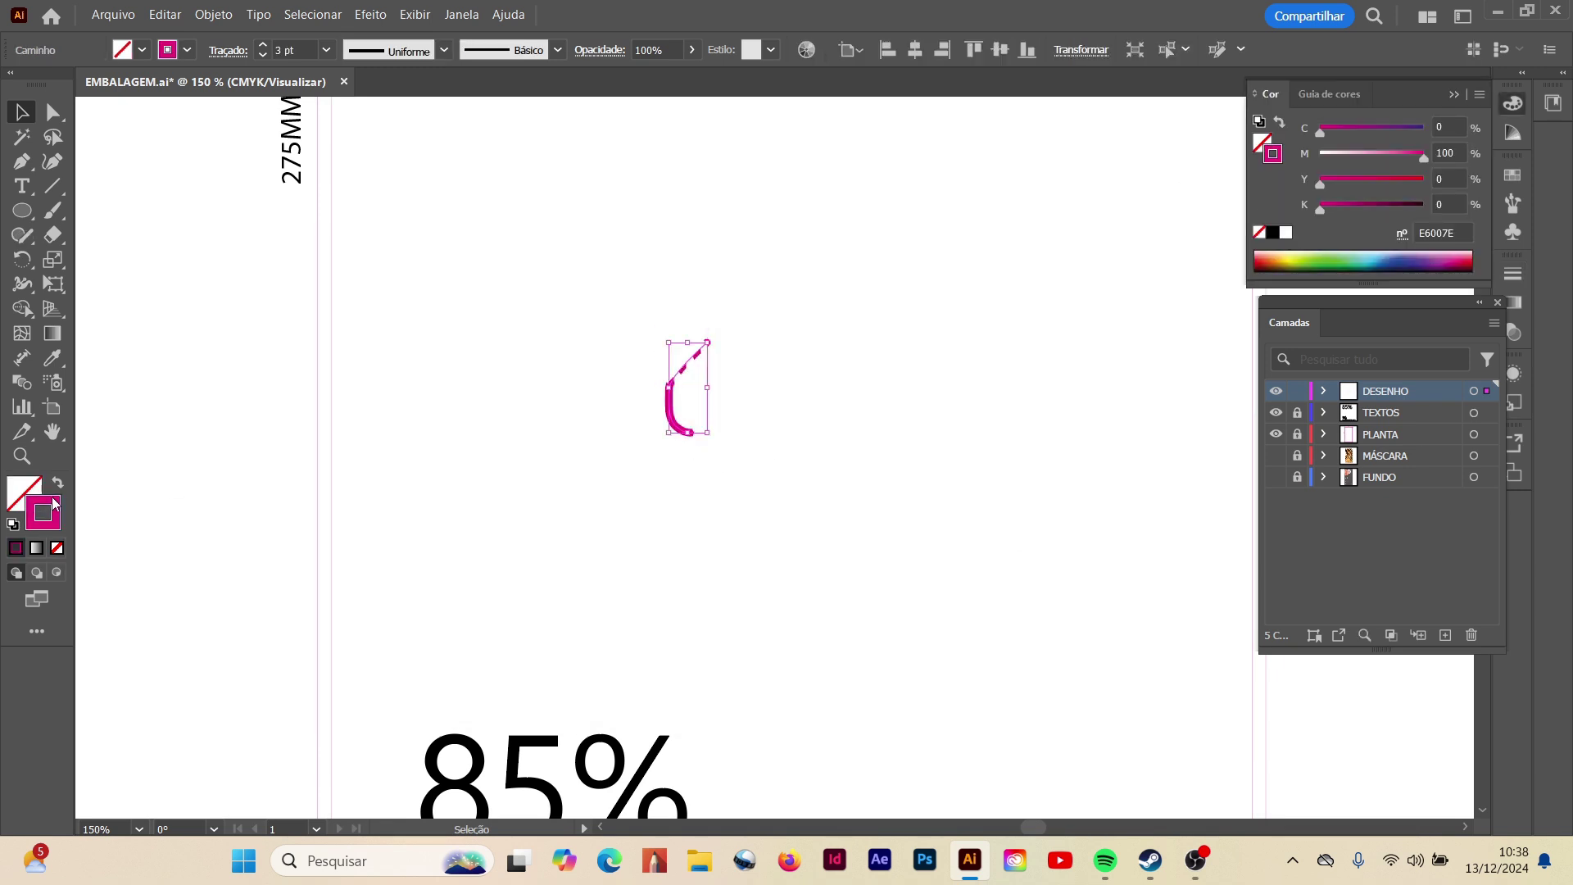
pyautogui.click(1286, 232)
pyautogui.click(777, 514)
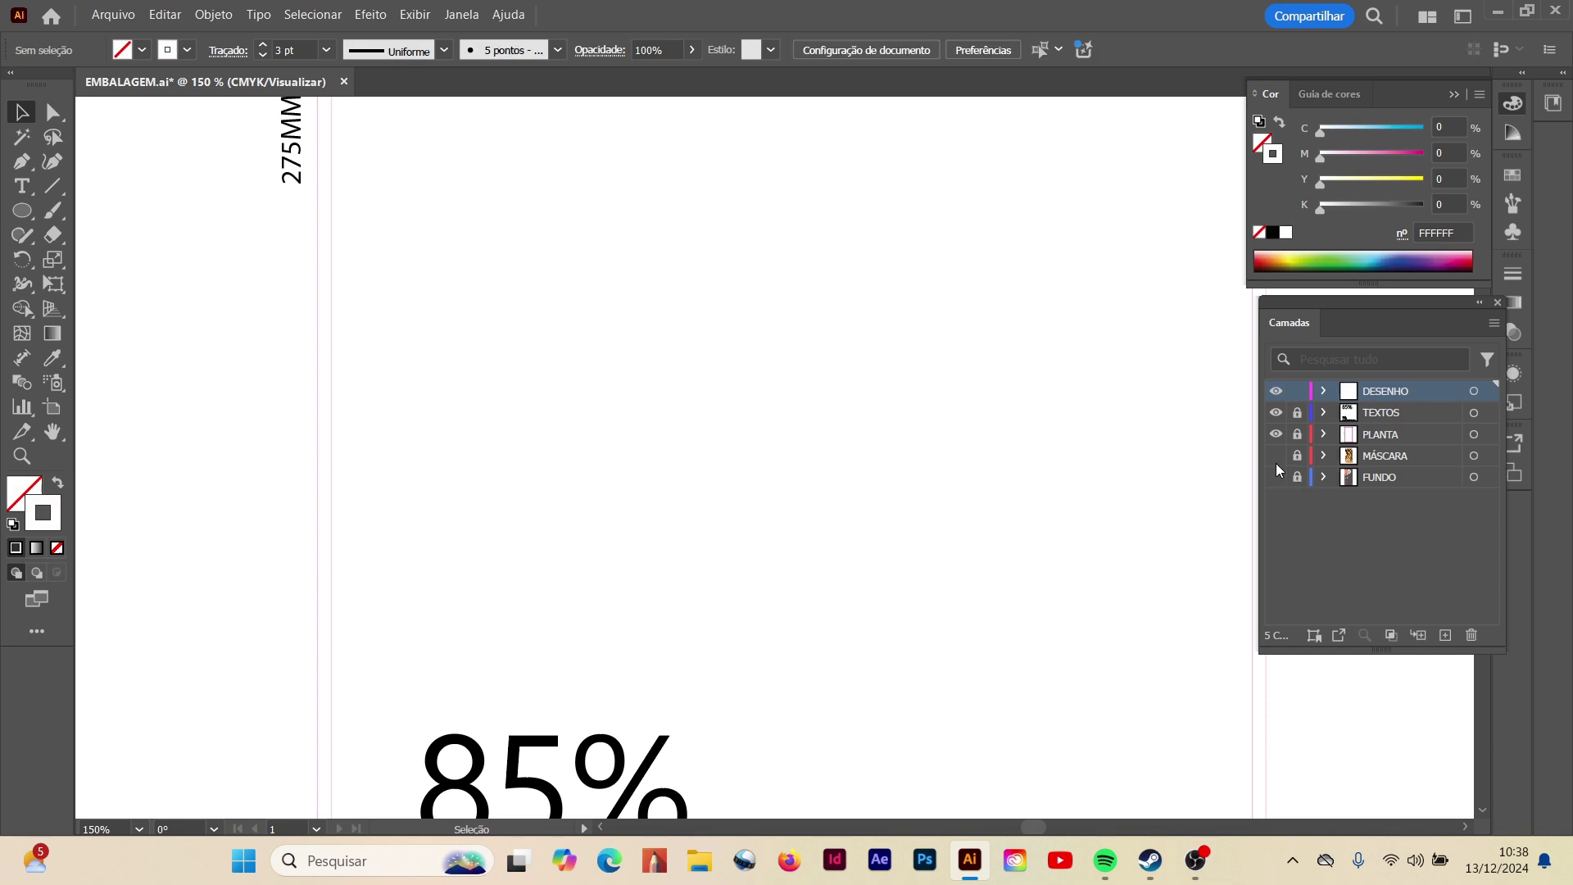
# - Show the MÁSCARA layer to check the white logo against the background painting
pyautogui.hotkey('ctrl', '0')
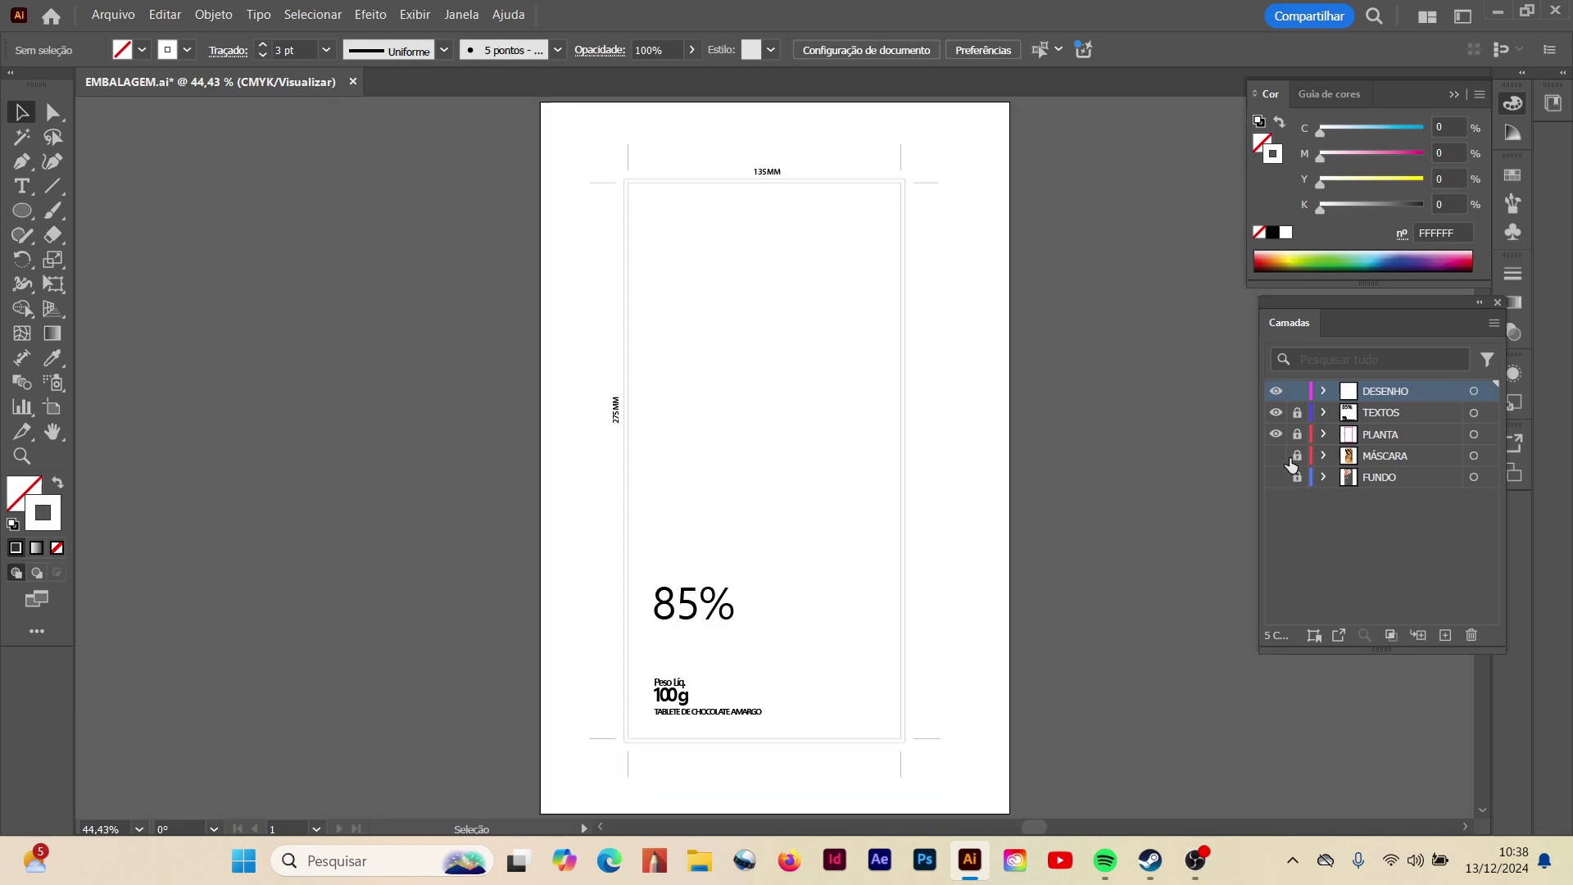
pyautogui.click(1277, 457)
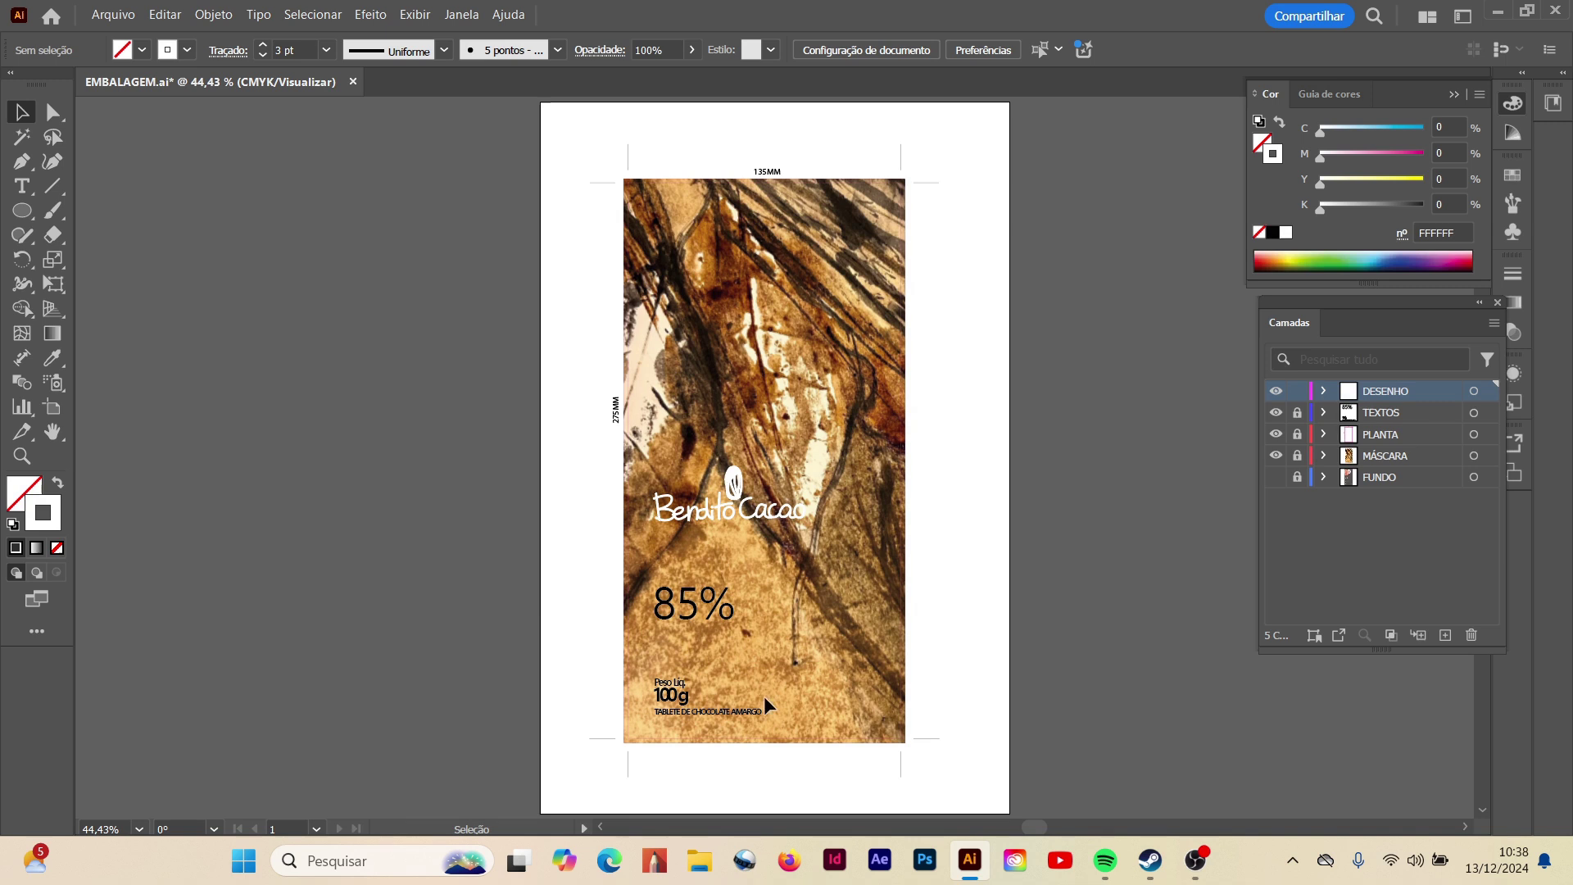
pyautogui.click(22, 456)
pyautogui.moveTo(576, 457); pyautogui.dragTo(883, 640)
pyautogui.scroll(1, 883, 641)
pyautogui.hotkey('ctrl', '1')
pyautogui.press('v')
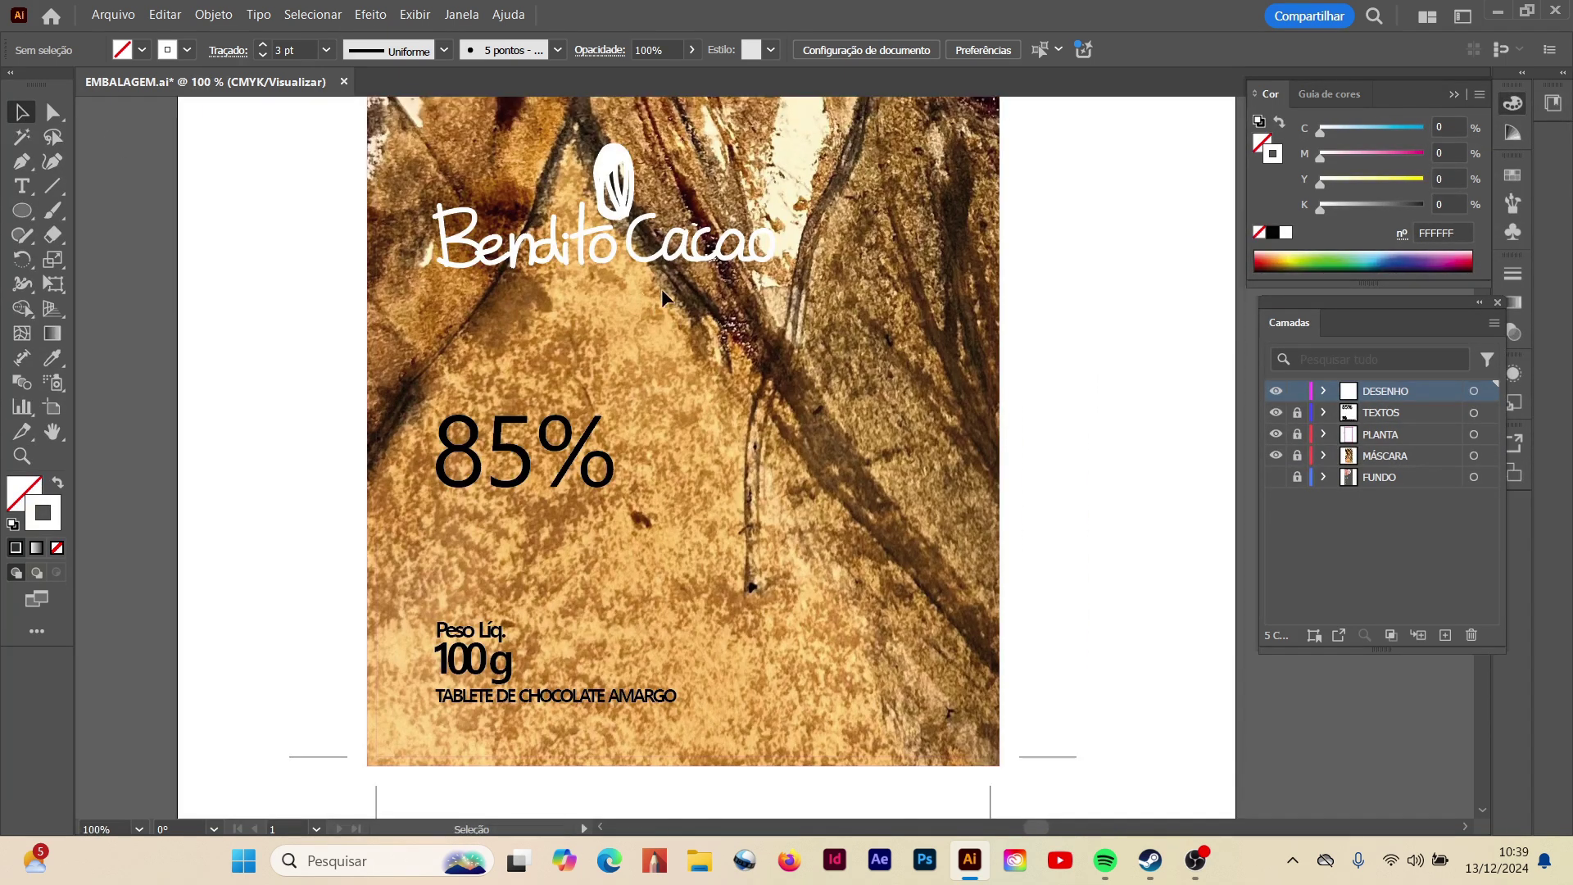
pyautogui.scroll(1, 664, 297)
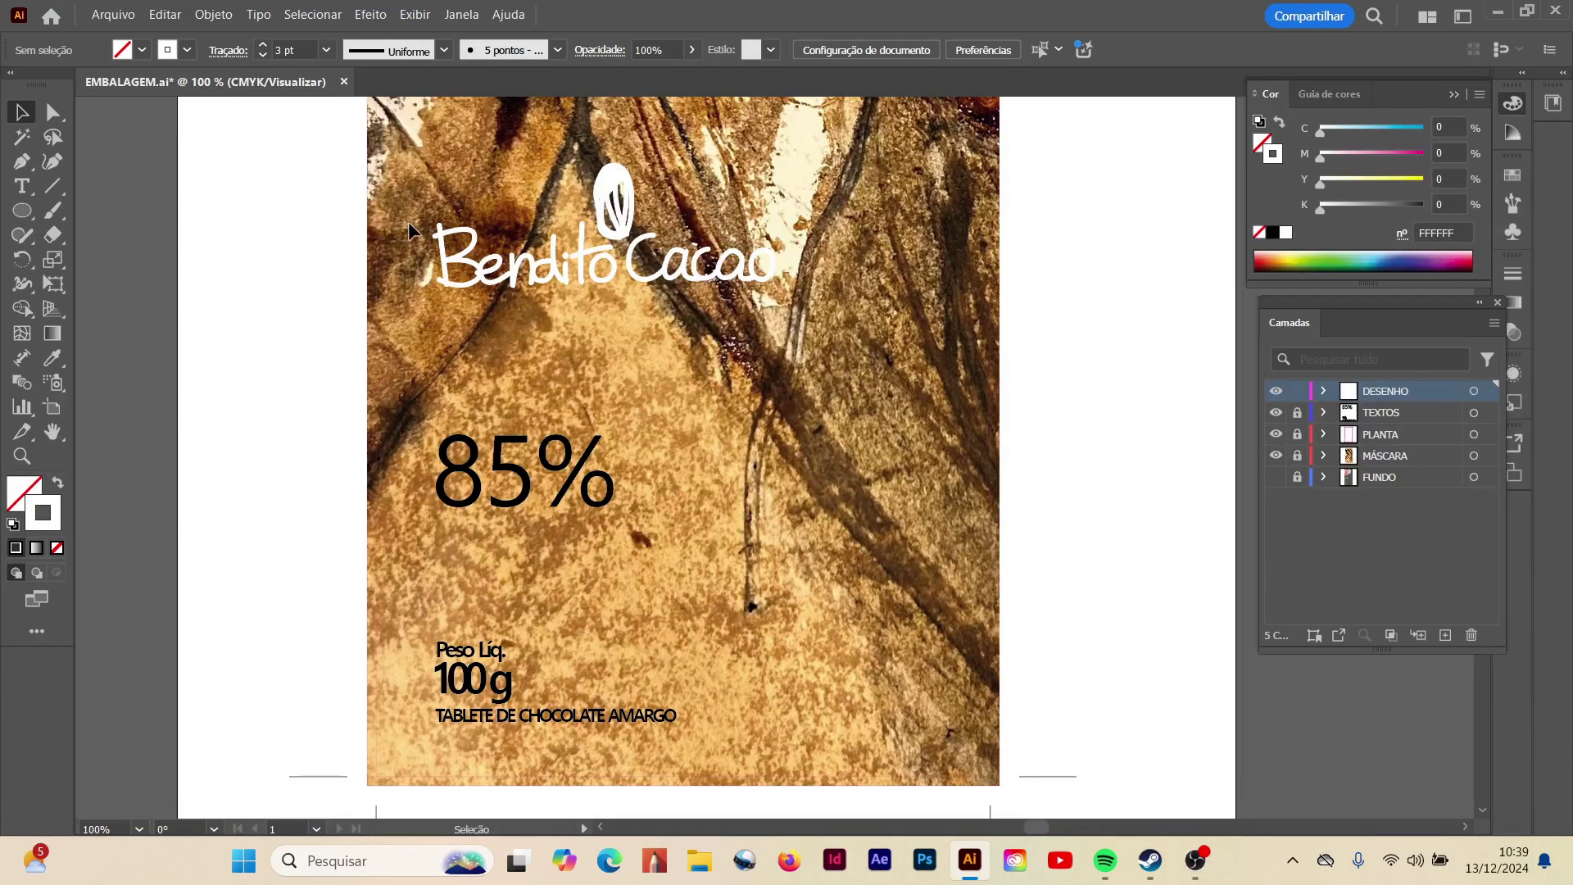
# - Set the strokes of the "Bendito" and "Cacao" lettering to black, leaving out the pod
pyautogui.click(599, 287)
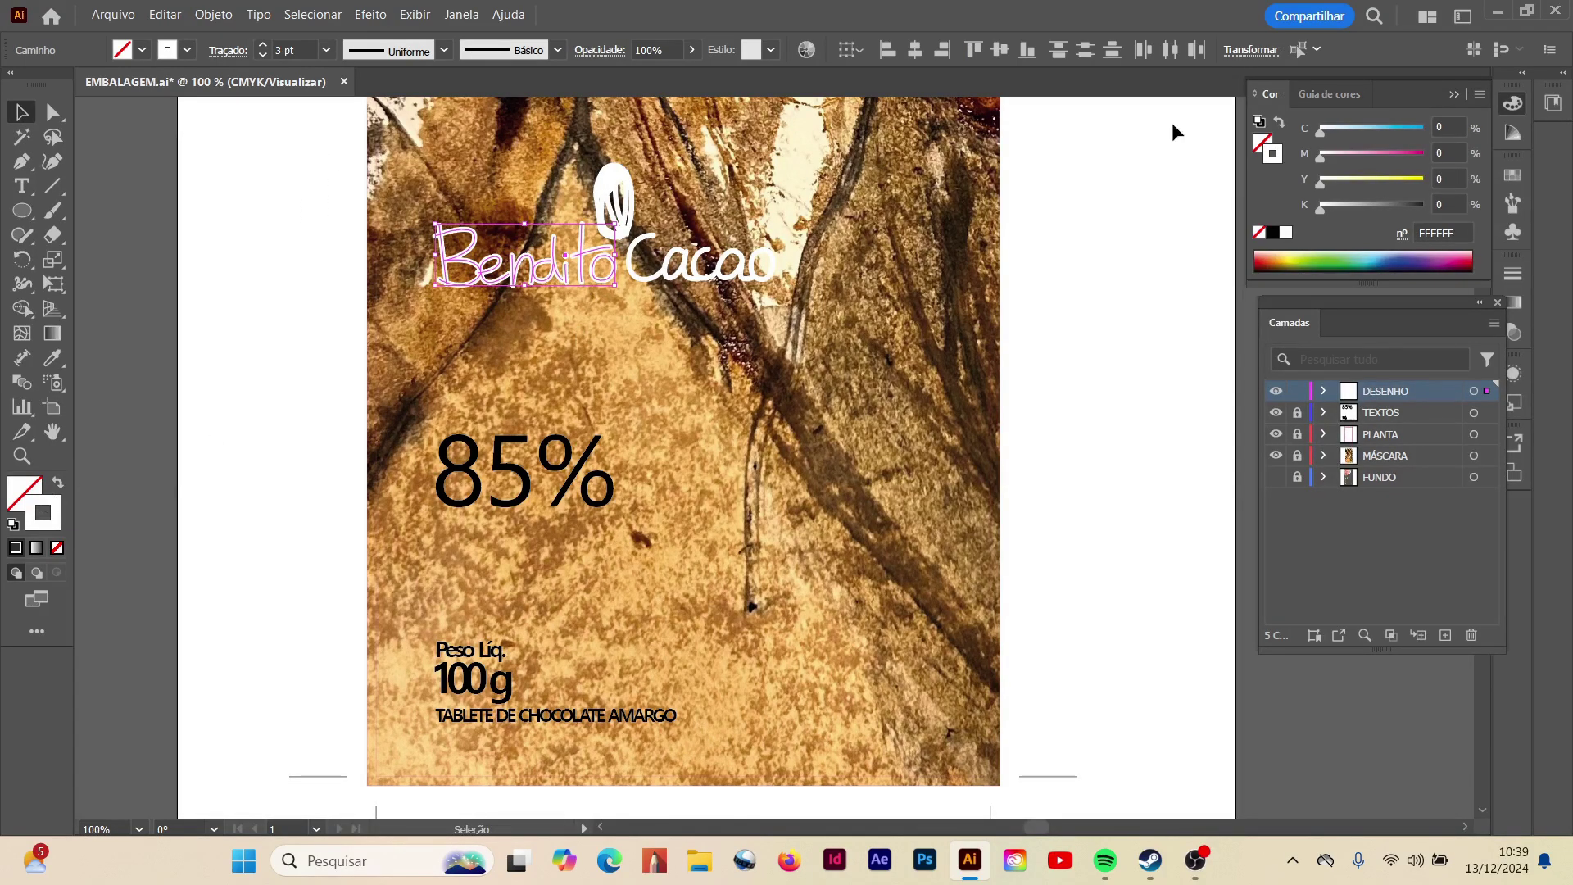
pyautogui.click(1273, 234)
pyautogui.click(628, 278)
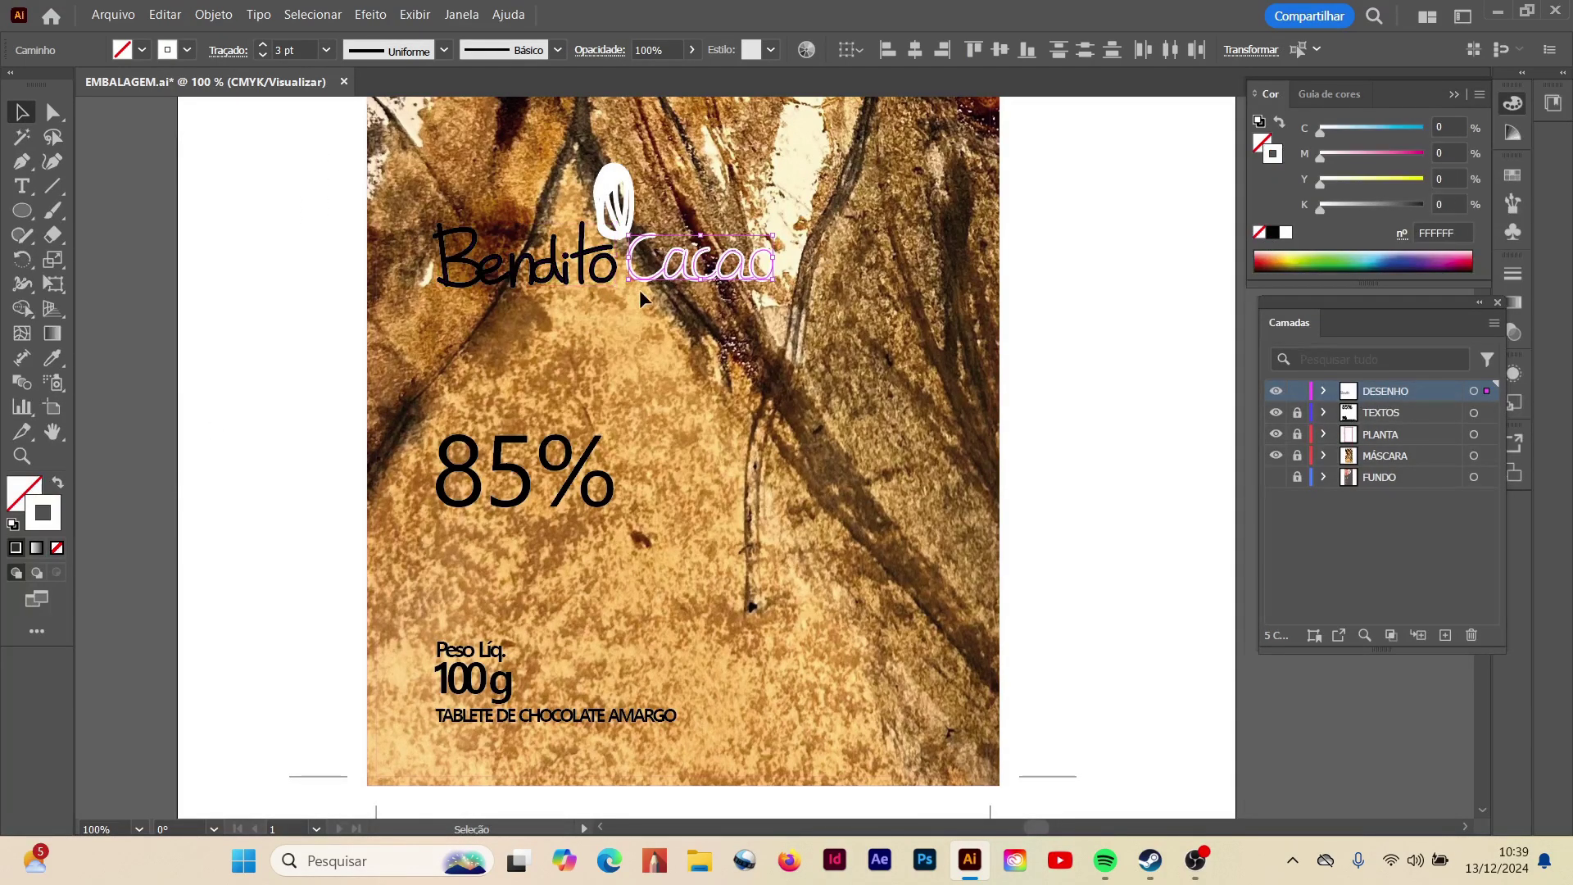
pyautogui.click(1273, 233)
pyautogui.click(1004, 352)
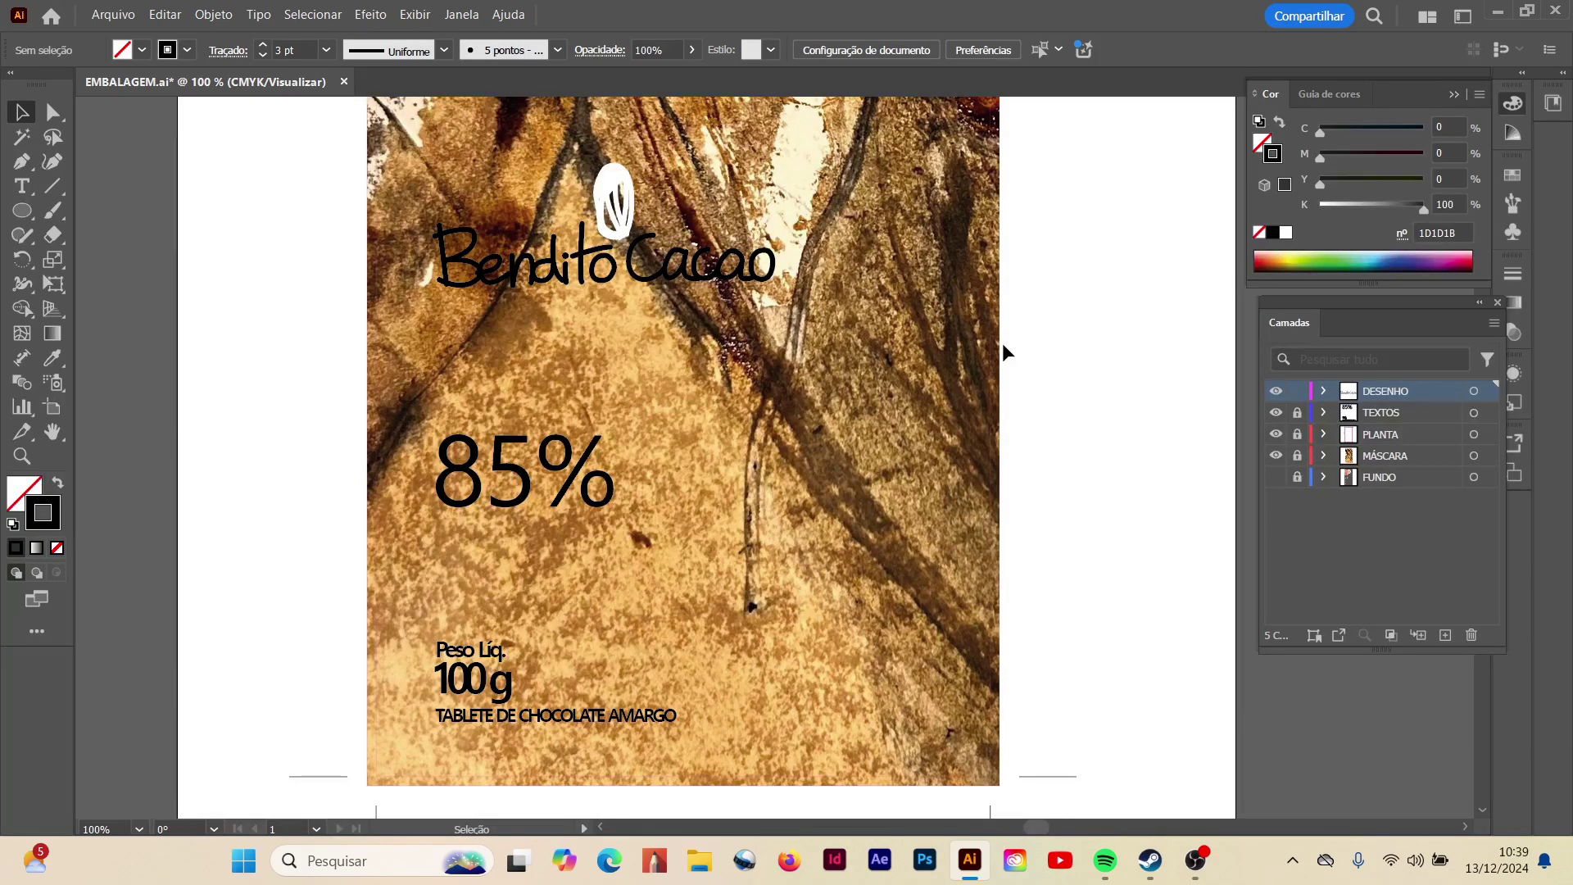
# - Unlock the MÁSCARA layer and lower the opacity of its background image to 80%
pyautogui.click(1300, 462)
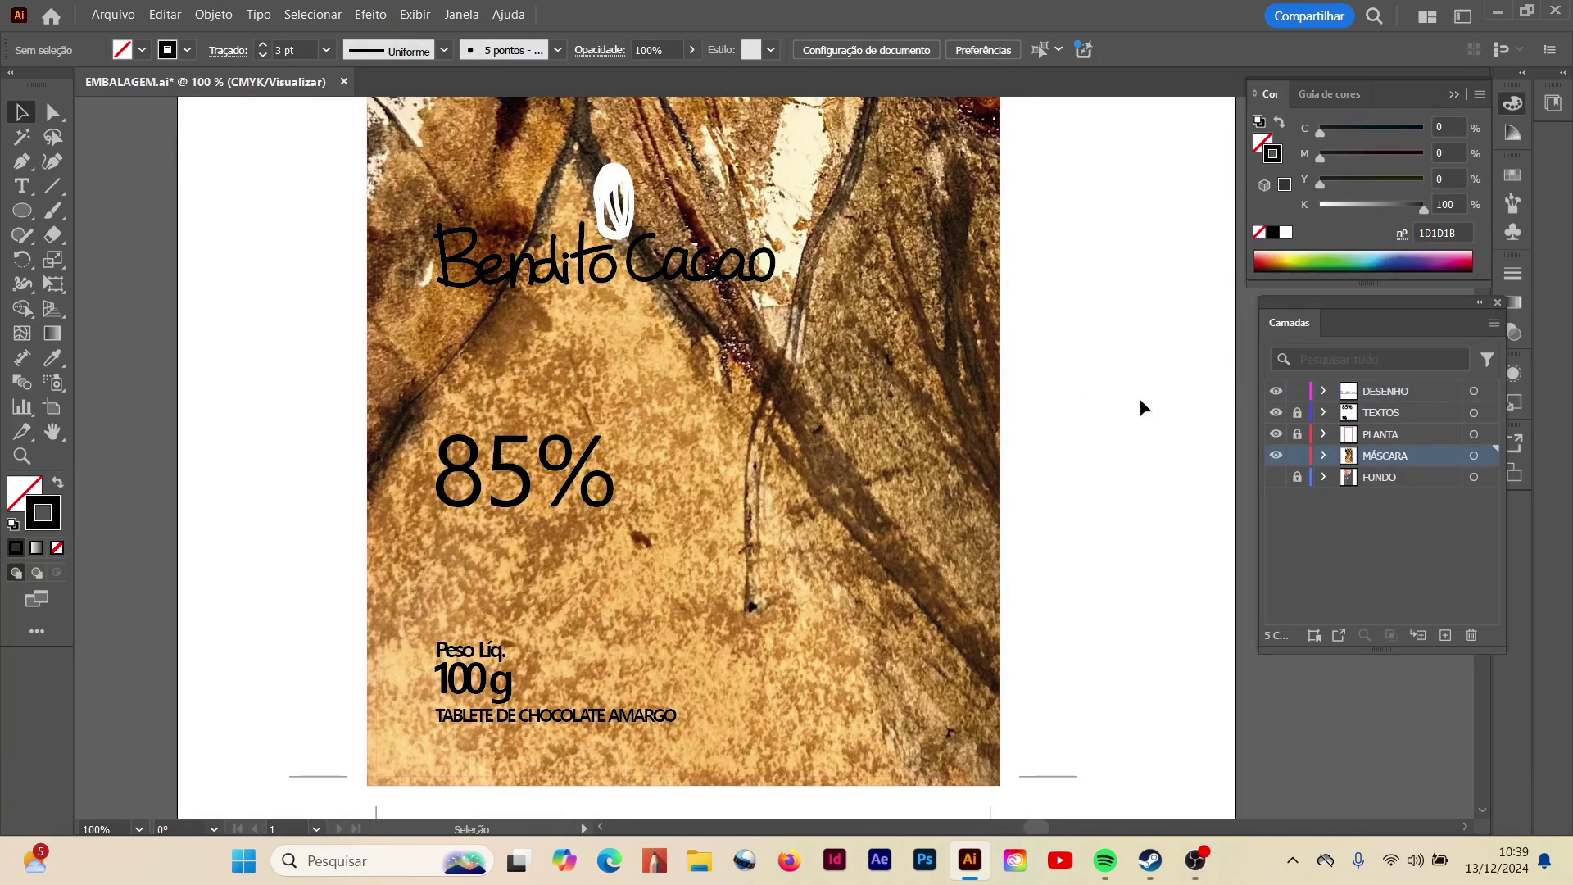
pyautogui.scroll(3, 1065, 346)
pyautogui.press('a')
pyautogui.click(838, 295)
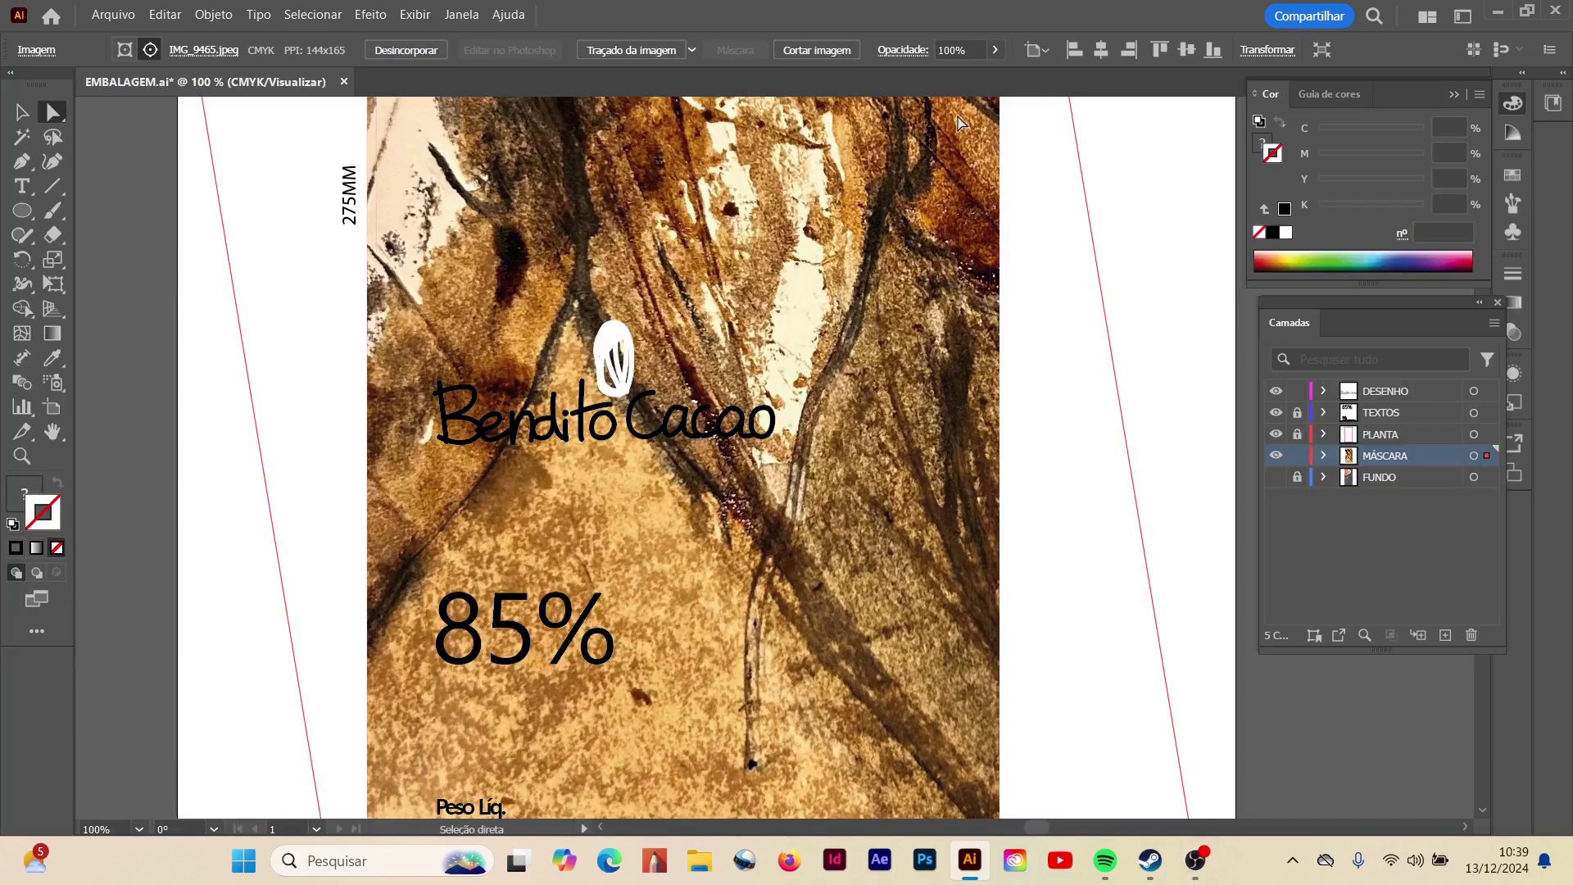
pyautogui.click(996, 51)
pyautogui.moveTo(986, 73); pyautogui.dragTo(969, 74)
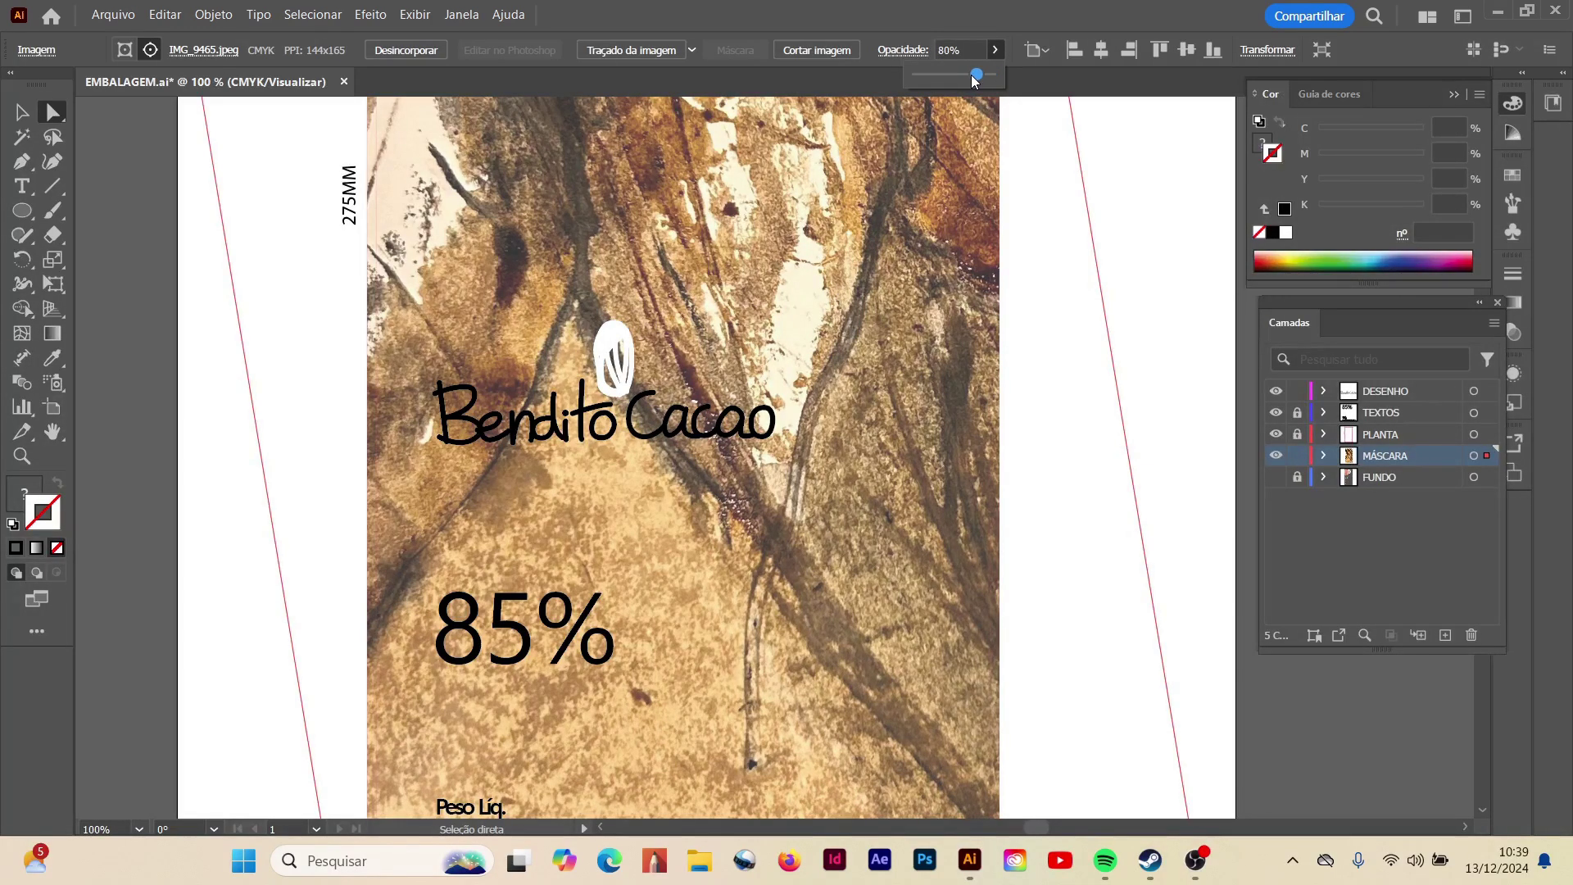
pyautogui.click(1141, 268)
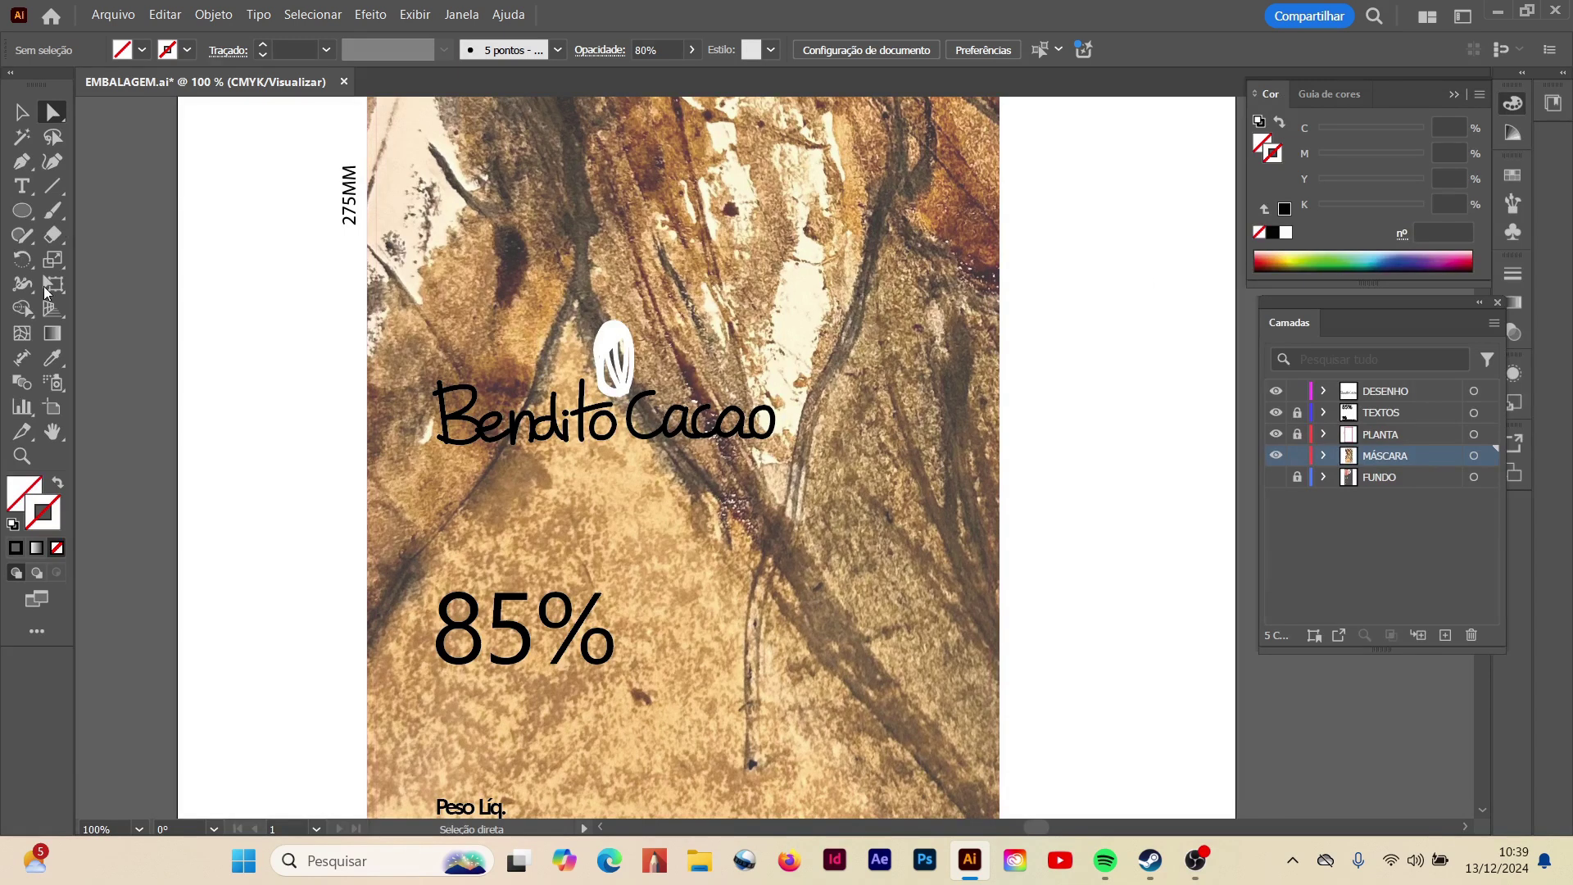
# - Lock the MÁSCARA layer again and select the "Bendito" and "Cacao" lettering on the DESENHO layer
pyautogui.click(22, 455)
pyautogui.click(636, 540)
pyautogui.click(23, 112)
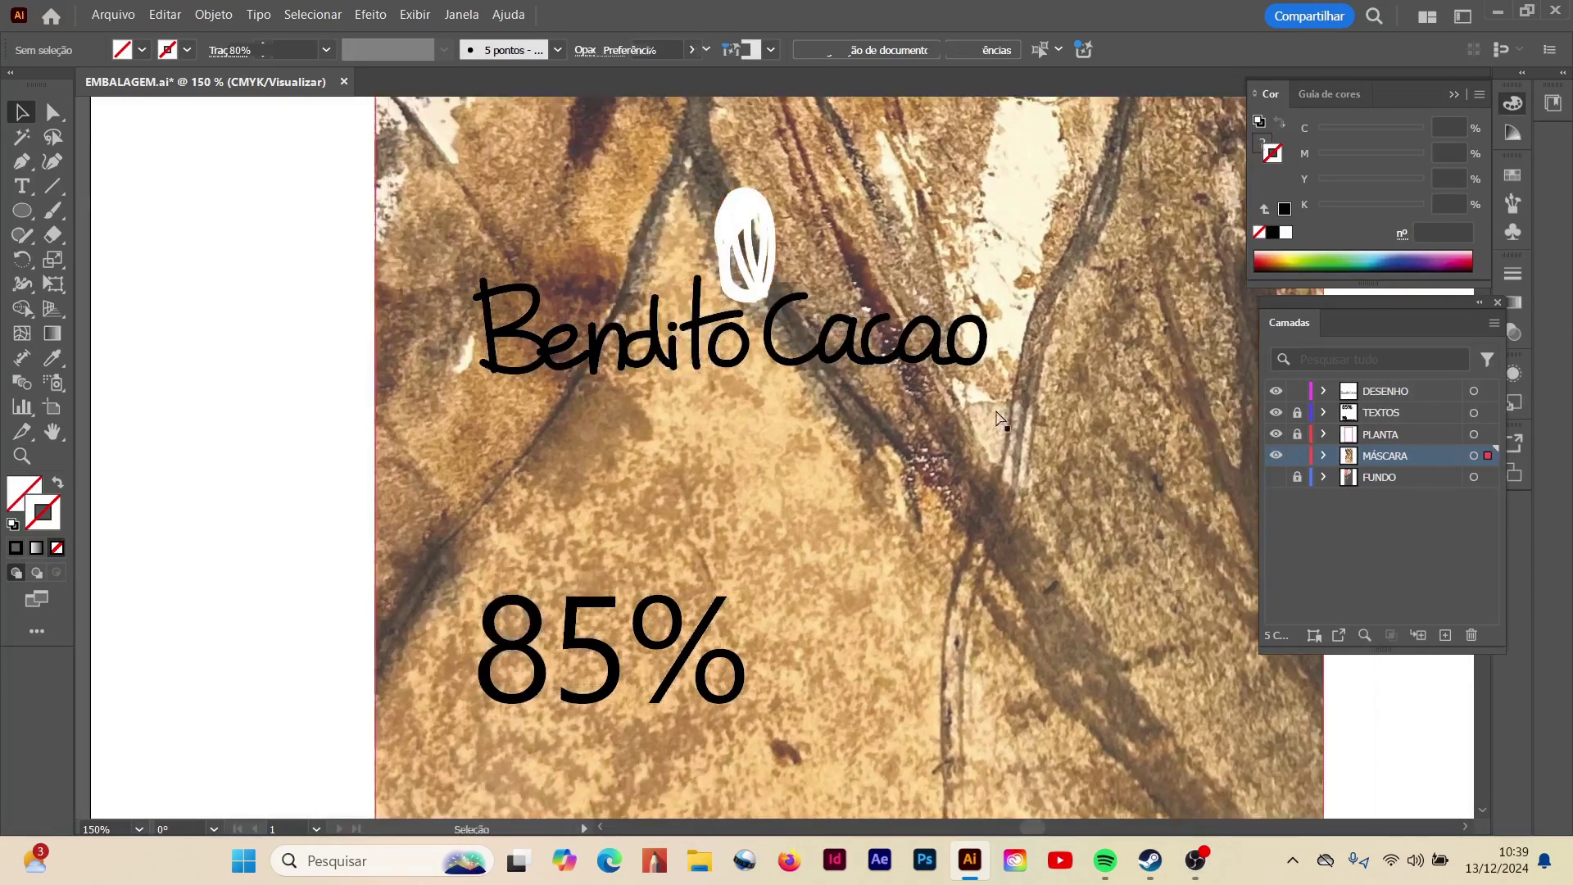
pyautogui.click(1475, 456)
pyautogui.click(1297, 456)
pyautogui.click(1388, 390)
pyautogui.click(531, 335)
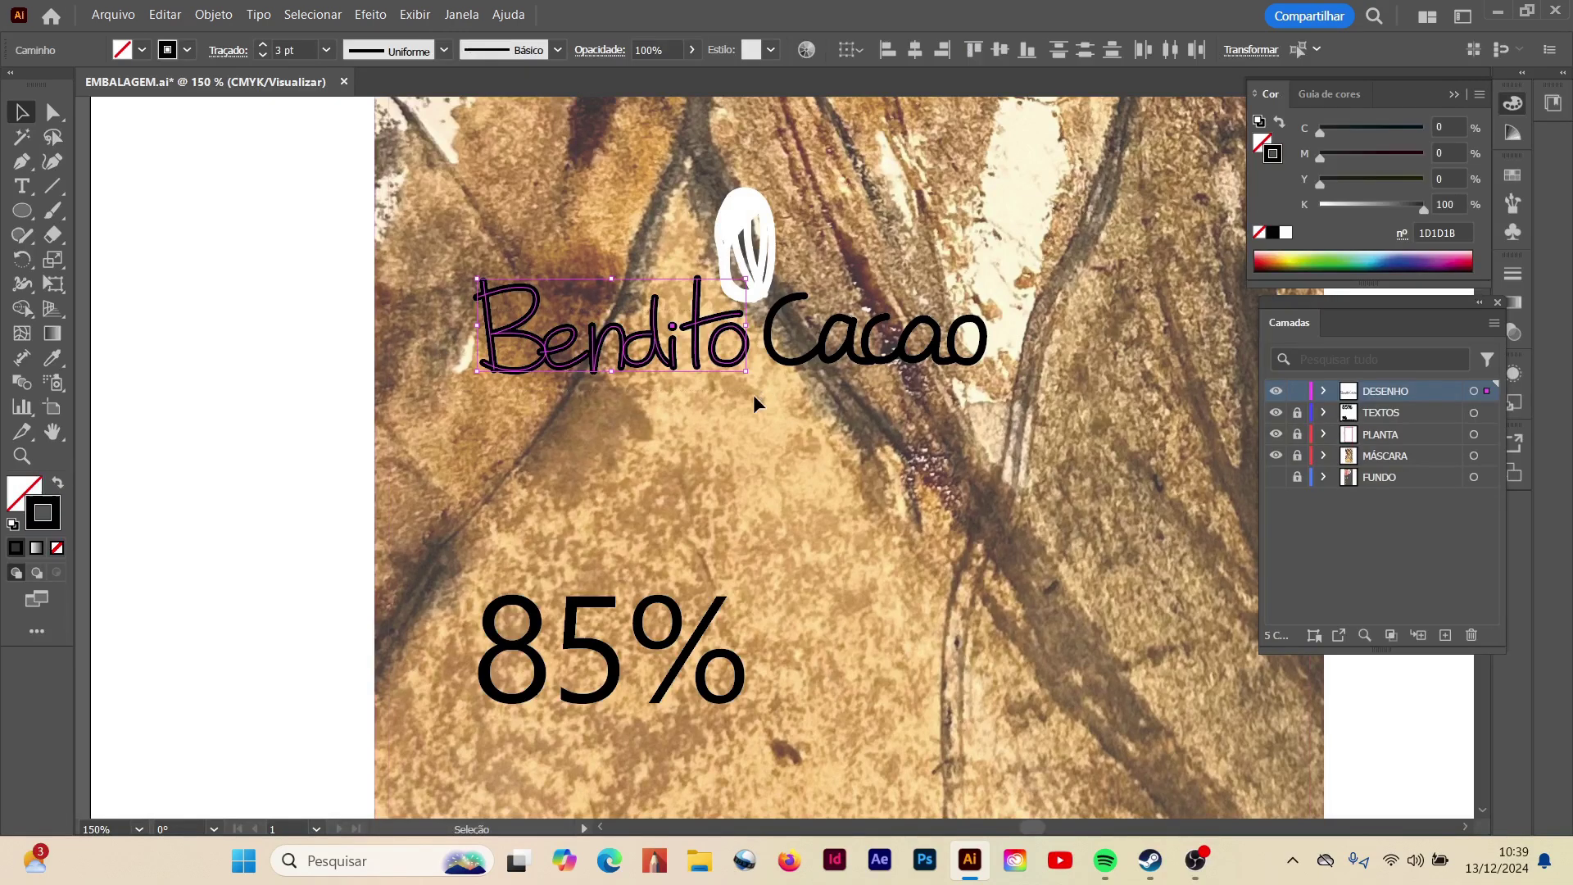
pyautogui.keyDown('shift'); pyautogui.click(771, 344); pyautogui.keyUp('shift')
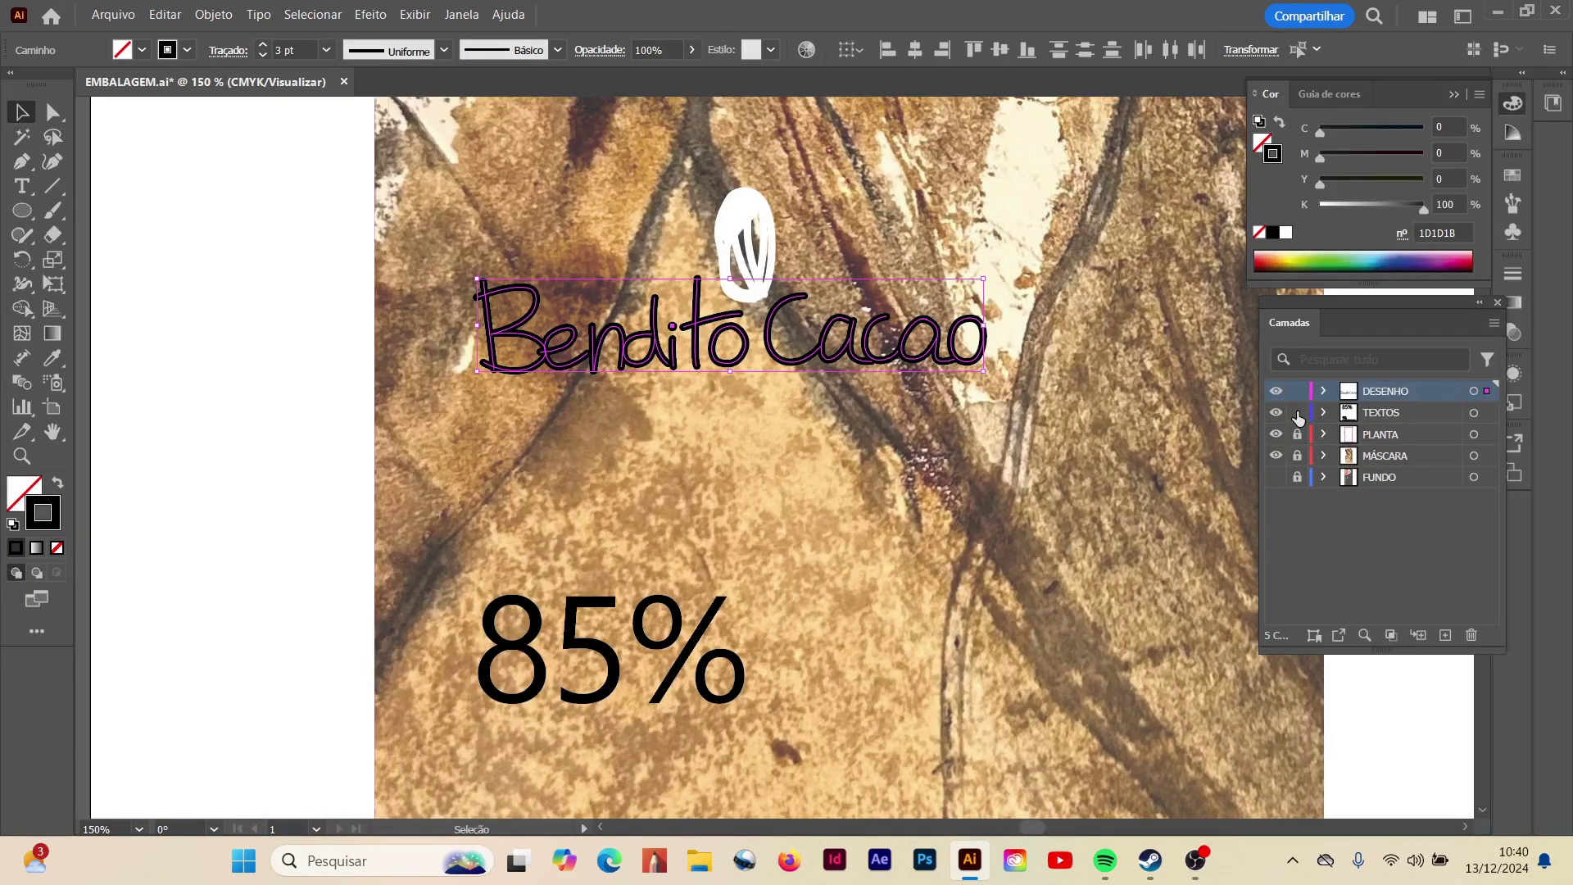
pyautogui.keyDown('shift'); pyautogui.click(789, 734); pyautogui.keyUp('shift')
pyautogui.hotkey('ctrl', '-')
pyautogui.hotkey('ctrl', '-')
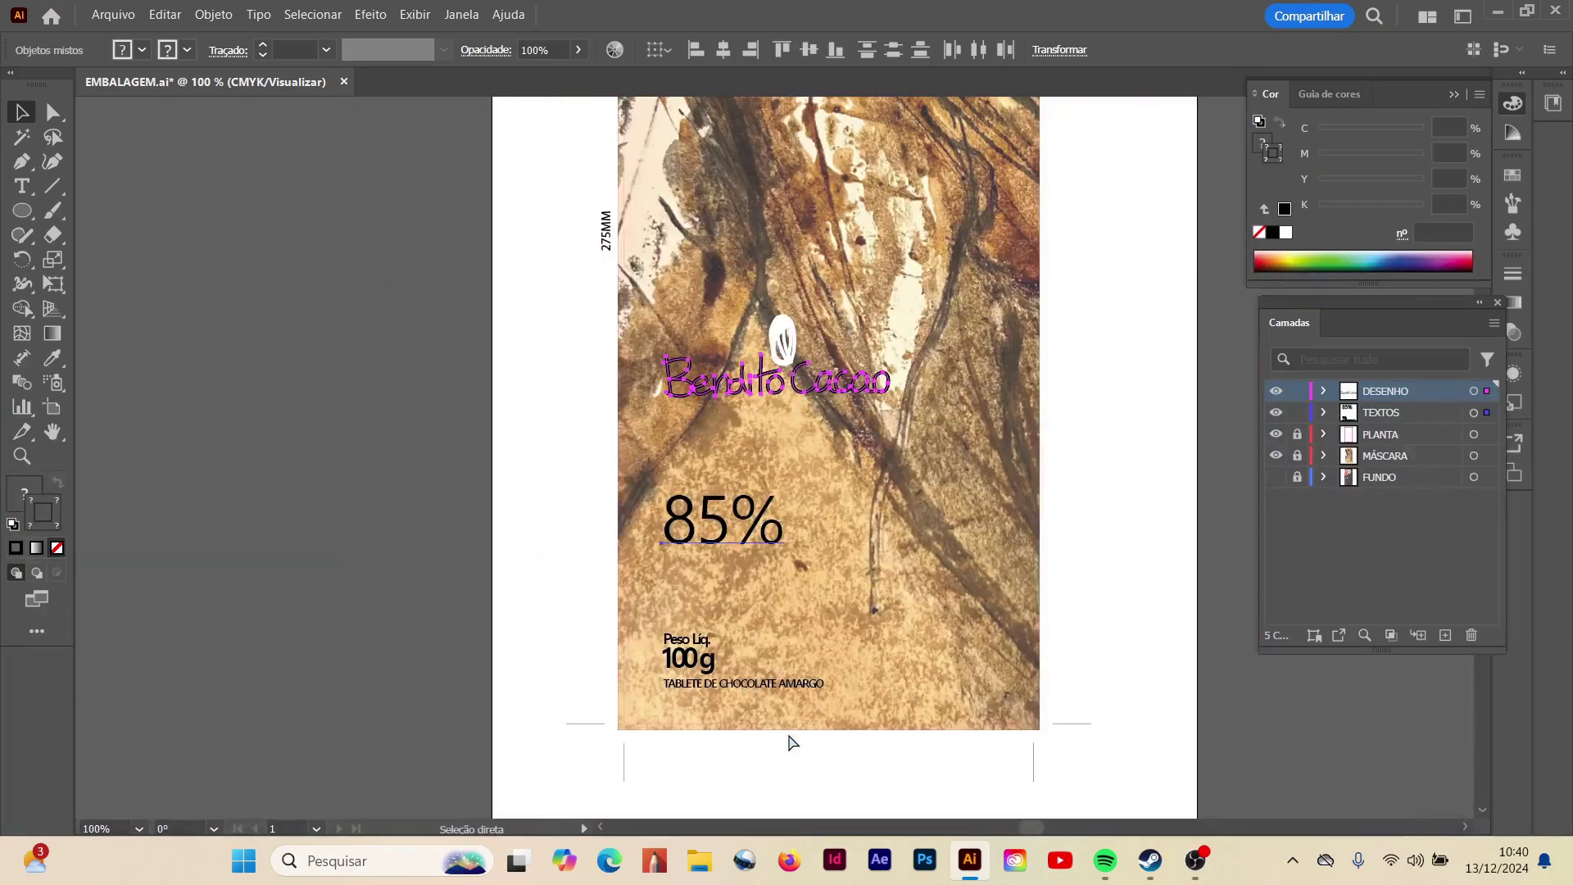
pyautogui.keyDown('shift'); pyautogui.click(830, 698); pyautogui.keyUp('shift')
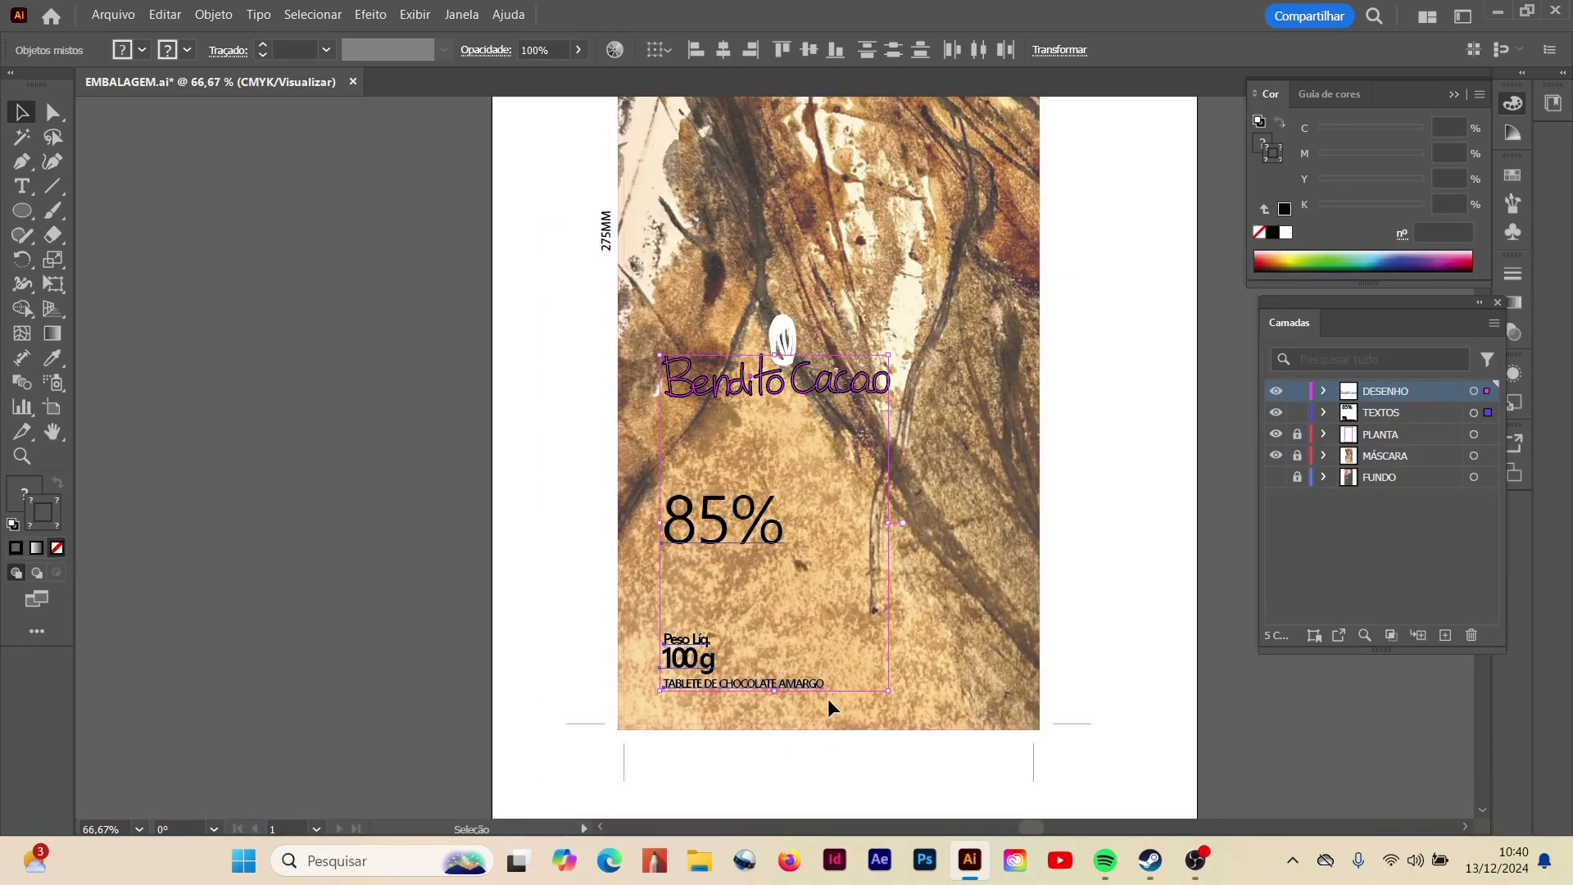
pyautogui.click(1298, 412)
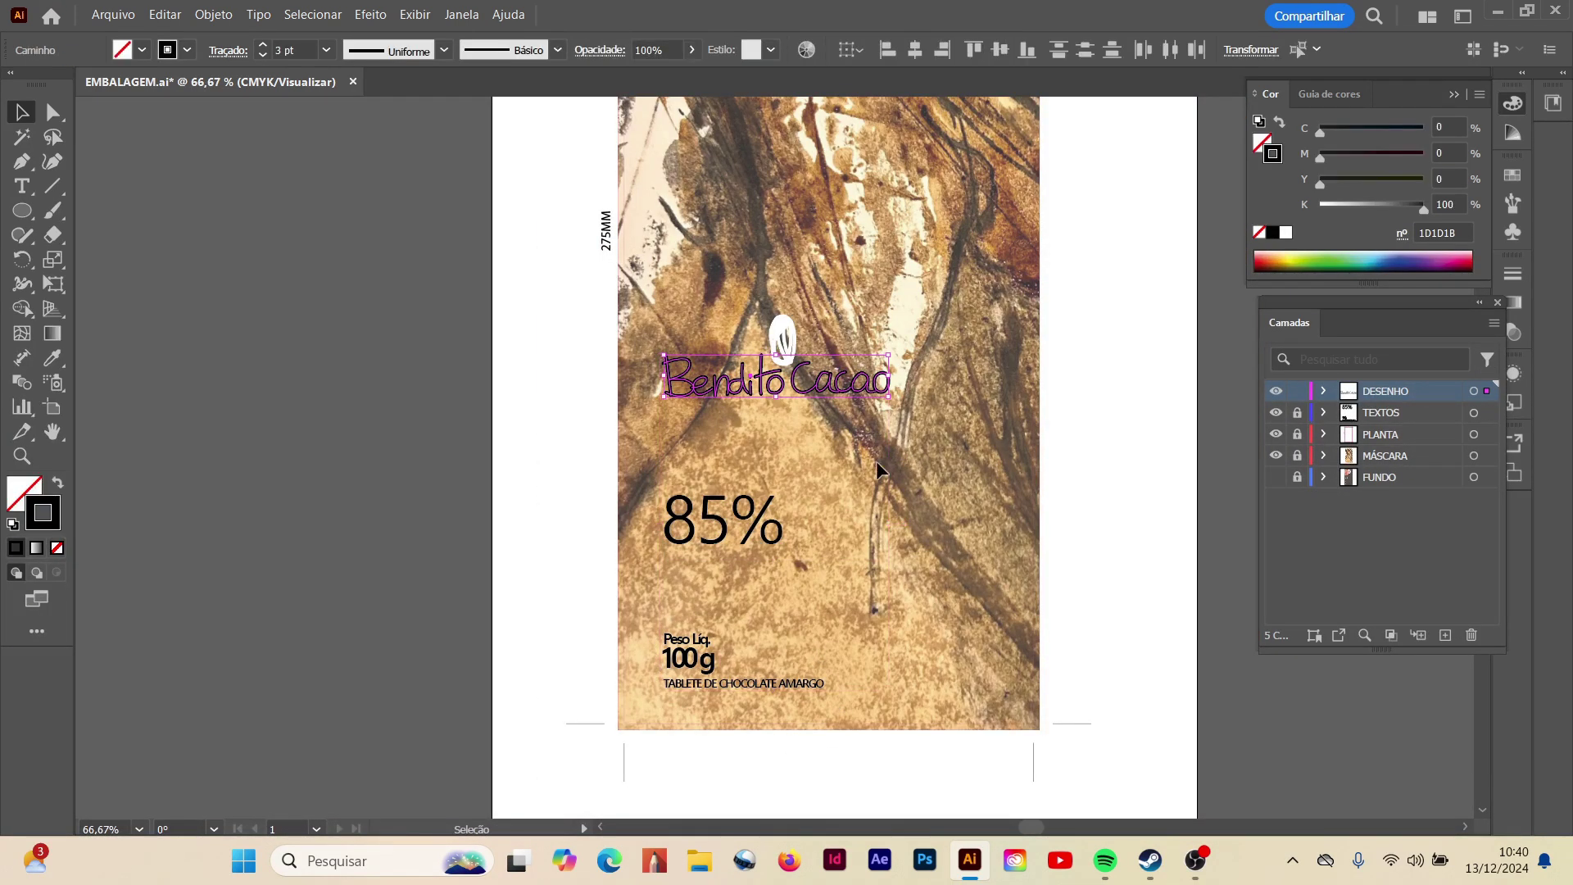
# - Set the stroke colour of the selected "Bendito Cacao" lettering to red with C 0, M 100, Y 100, K 0
pyautogui.moveTo(1423, 209); pyautogui.dragTo(1320, 209)
pyautogui.moveTo(1320, 155); pyautogui.dragTo(1424, 155)
pyautogui.moveTo(1320, 184); pyautogui.dragTo(1425, 185)
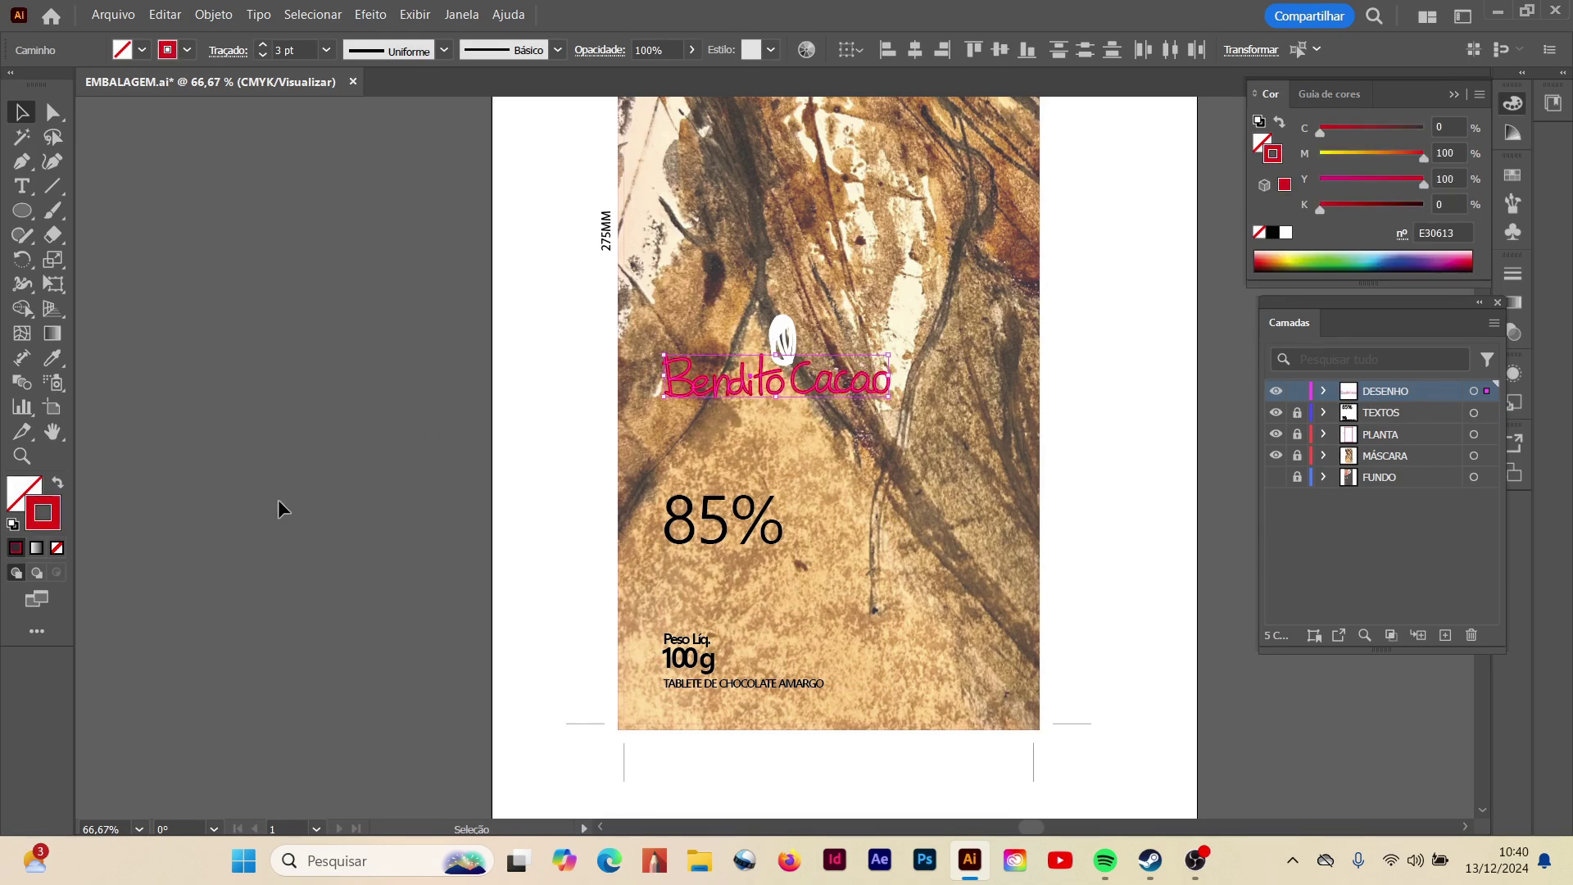
pyautogui.press('z')
pyautogui.click(815, 373)
pyautogui.click(766, 463)
pyautogui.click(766, 463)
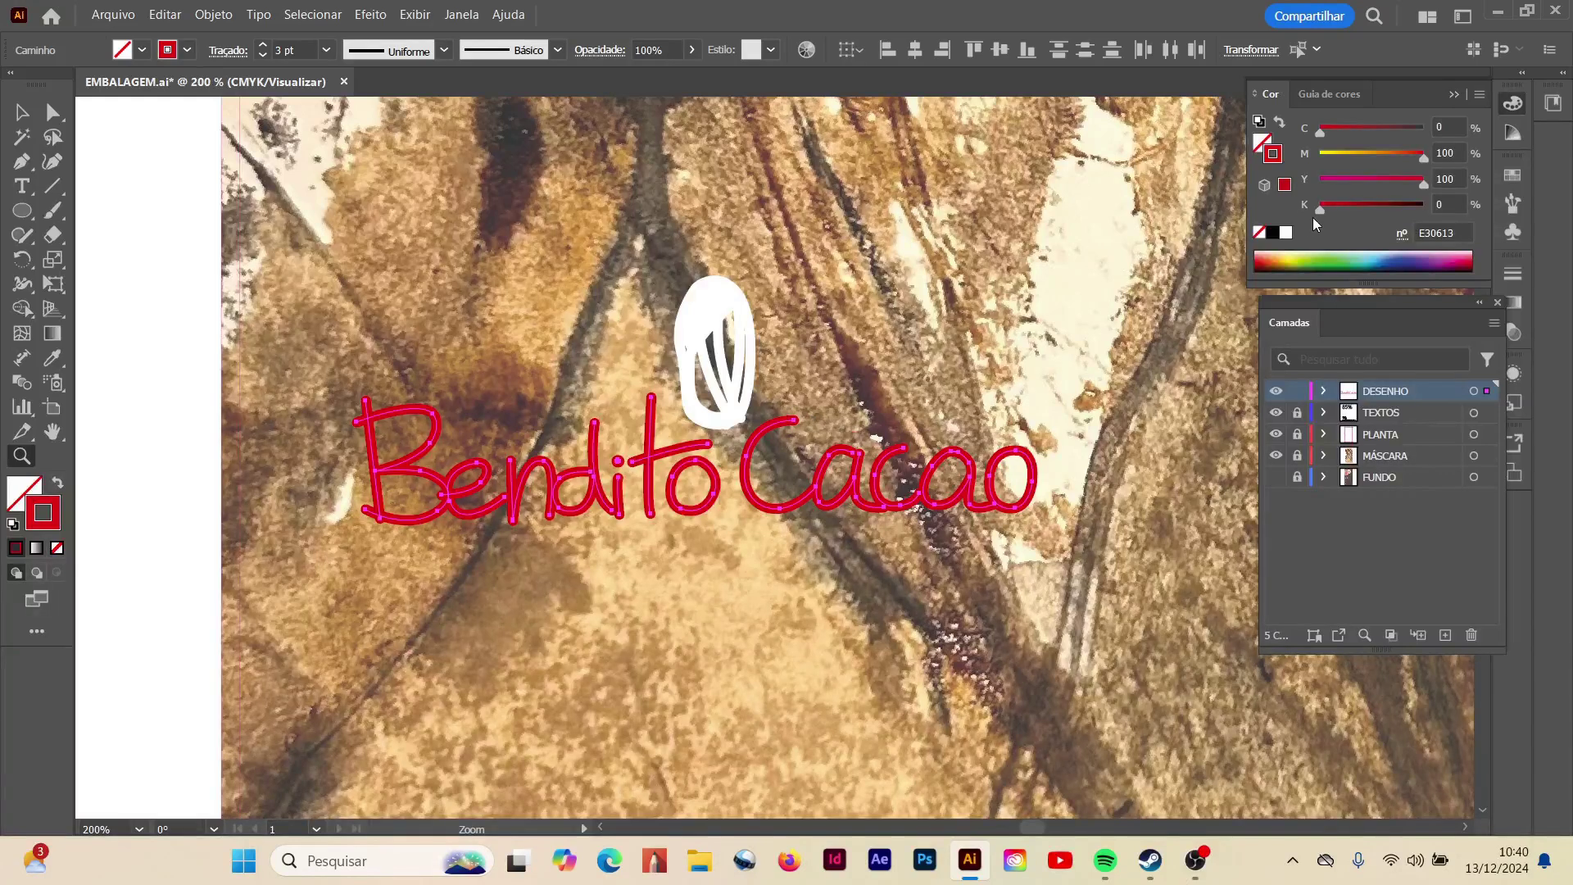
# - Raise the cyan in the "Bendito Cacao" lettering's stroke colour to 80 and deselect the lettering
pyautogui.moveTo(1319, 132); pyautogui.dragTo(1403, 140)
pyautogui.press('v')
pyautogui.click(318, 256)
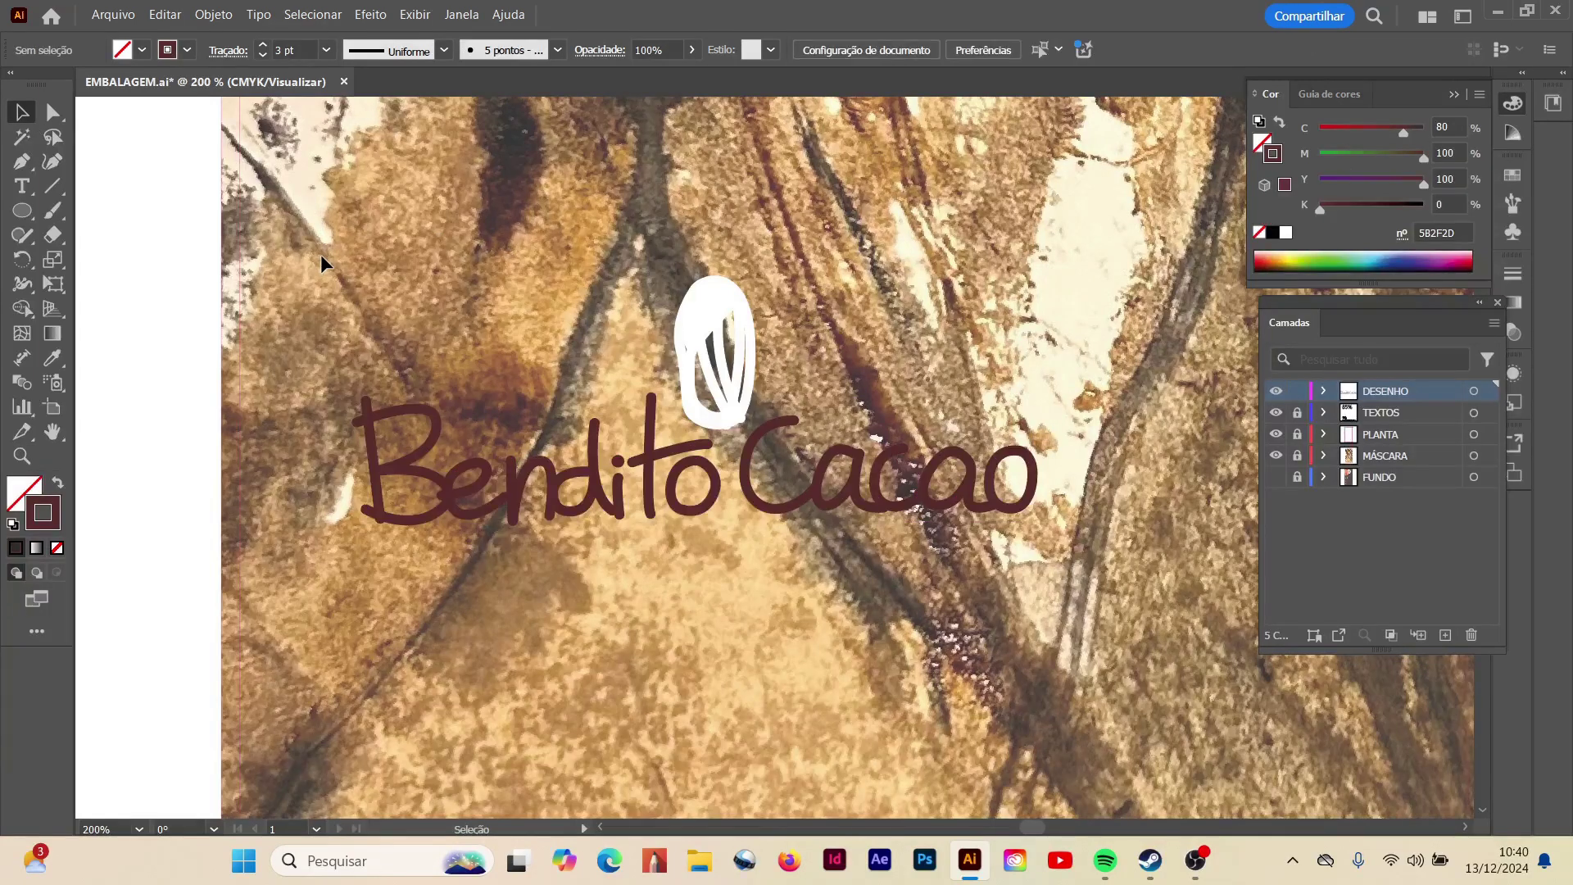
# - Copy the dark brown stroke colour of the lettering to the cocoa pod's outline with the Eyedropper
pyautogui.click(689, 398)
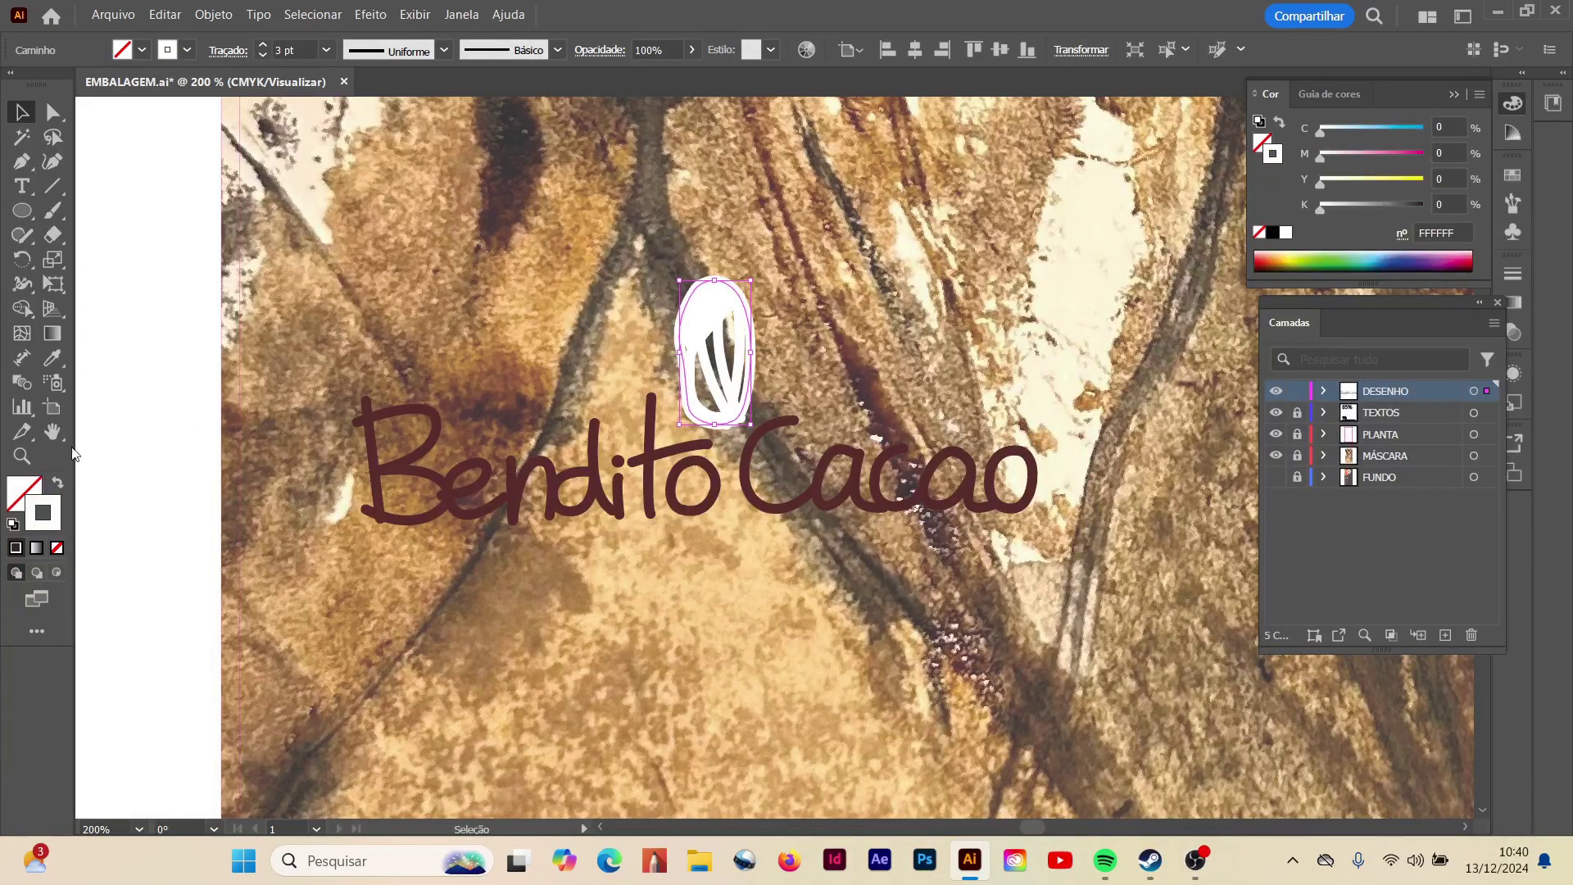
pyautogui.click(52, 358)
pyautogui.click(428, 445)
pyautogui.click(22, 112)
# - Sample the lettering's dark brown stroke onto the cocoa pod's inner lines and deselect them
pyautogui.click(723, 392)
pyautogui.click(739, 366)
pyautogui.click(52, 358)
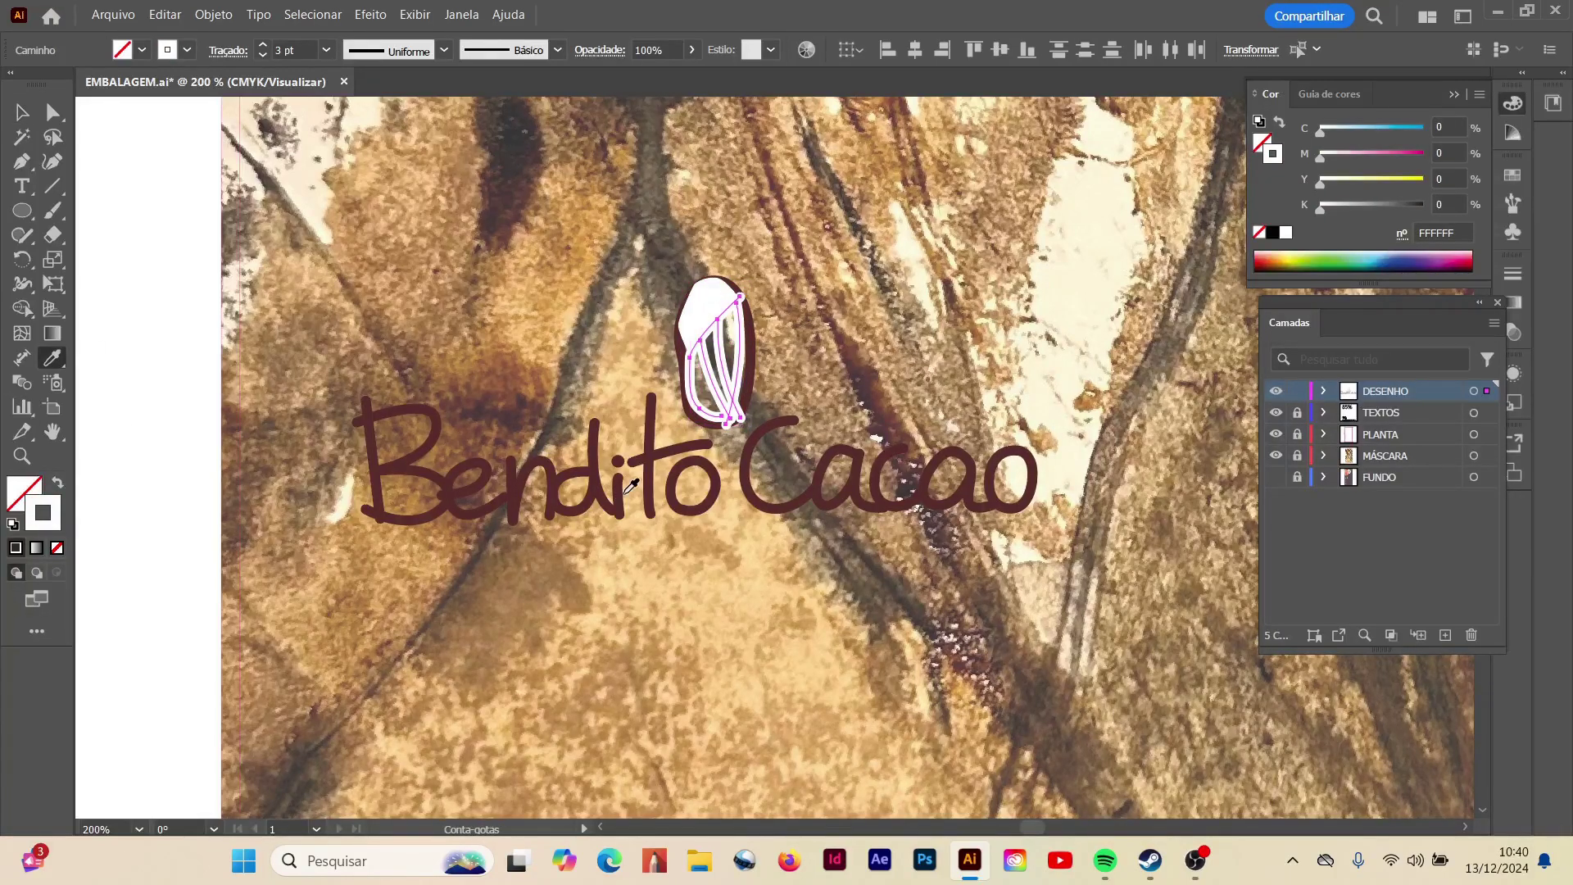
pyautogui.click(620, 490)
pyautogui.hotkey('ctrl', 'z')
pyautogui.press('v')
pyautogui.click(415, 232)
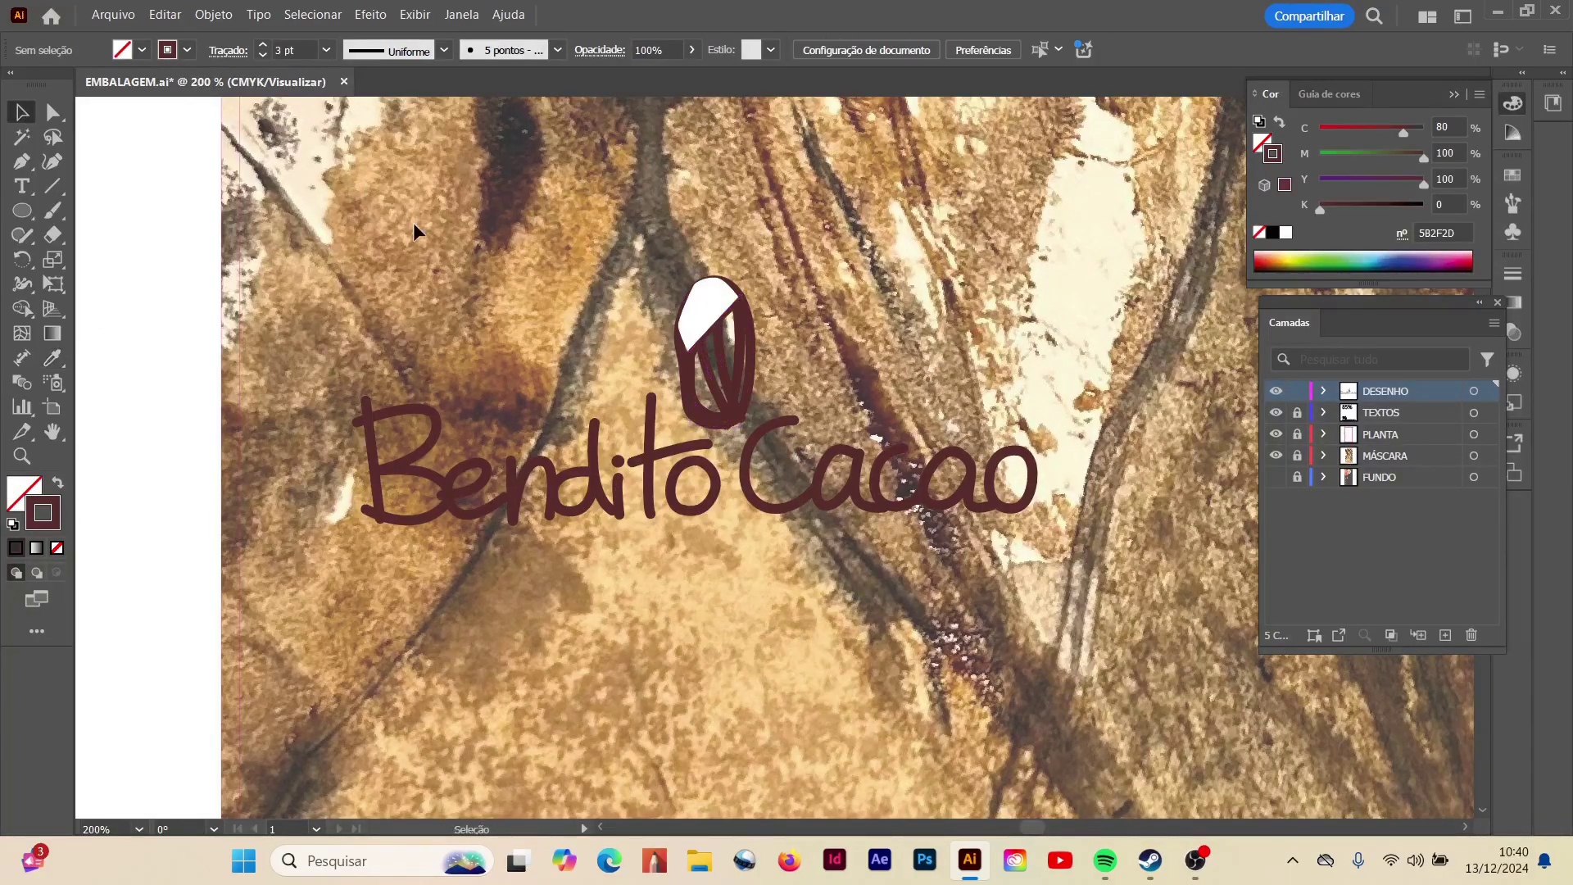
# - Recolour the white filled area at the top of the cocoa pod with the lettering's dark brown
pyautogui.hotkey('ctrl', 'z')
pyautogui.click(51, 358)
pyautogui.click(401, 513)
pyautogui.press('v')
pyautogui.click(367, 176)
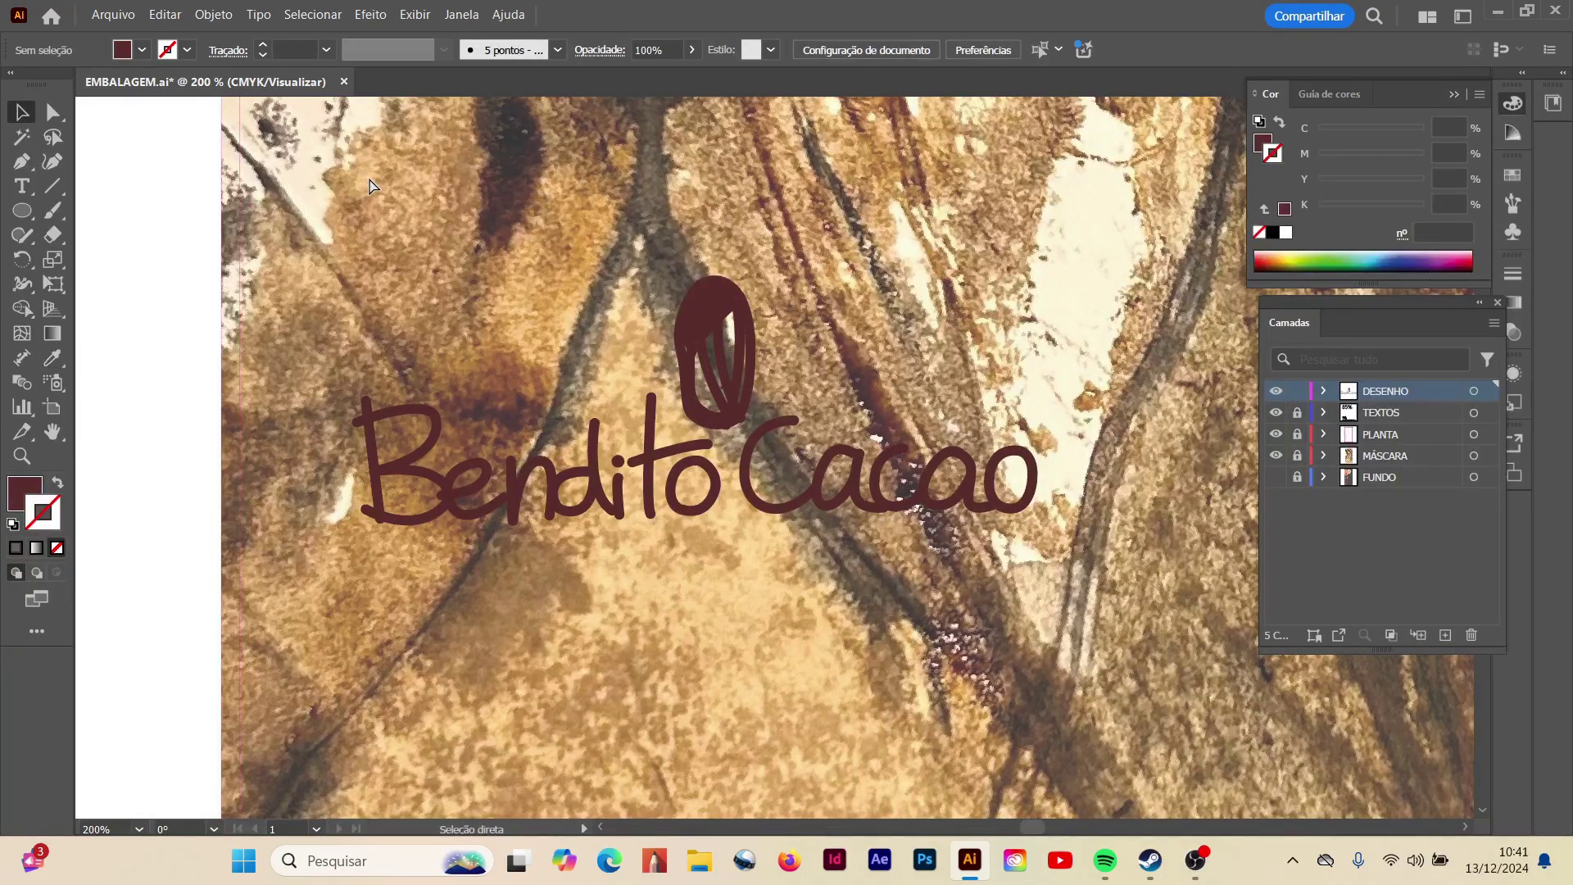
# - Unlock the TEXTOS and MÁSCARA layers and make MÁSCARA the active layer
pyautogui.hotkey('ctrl', '-')
pyautogui.hotkey('ctrl', '-')
pyautogui.hotkey('ctrl', '-')
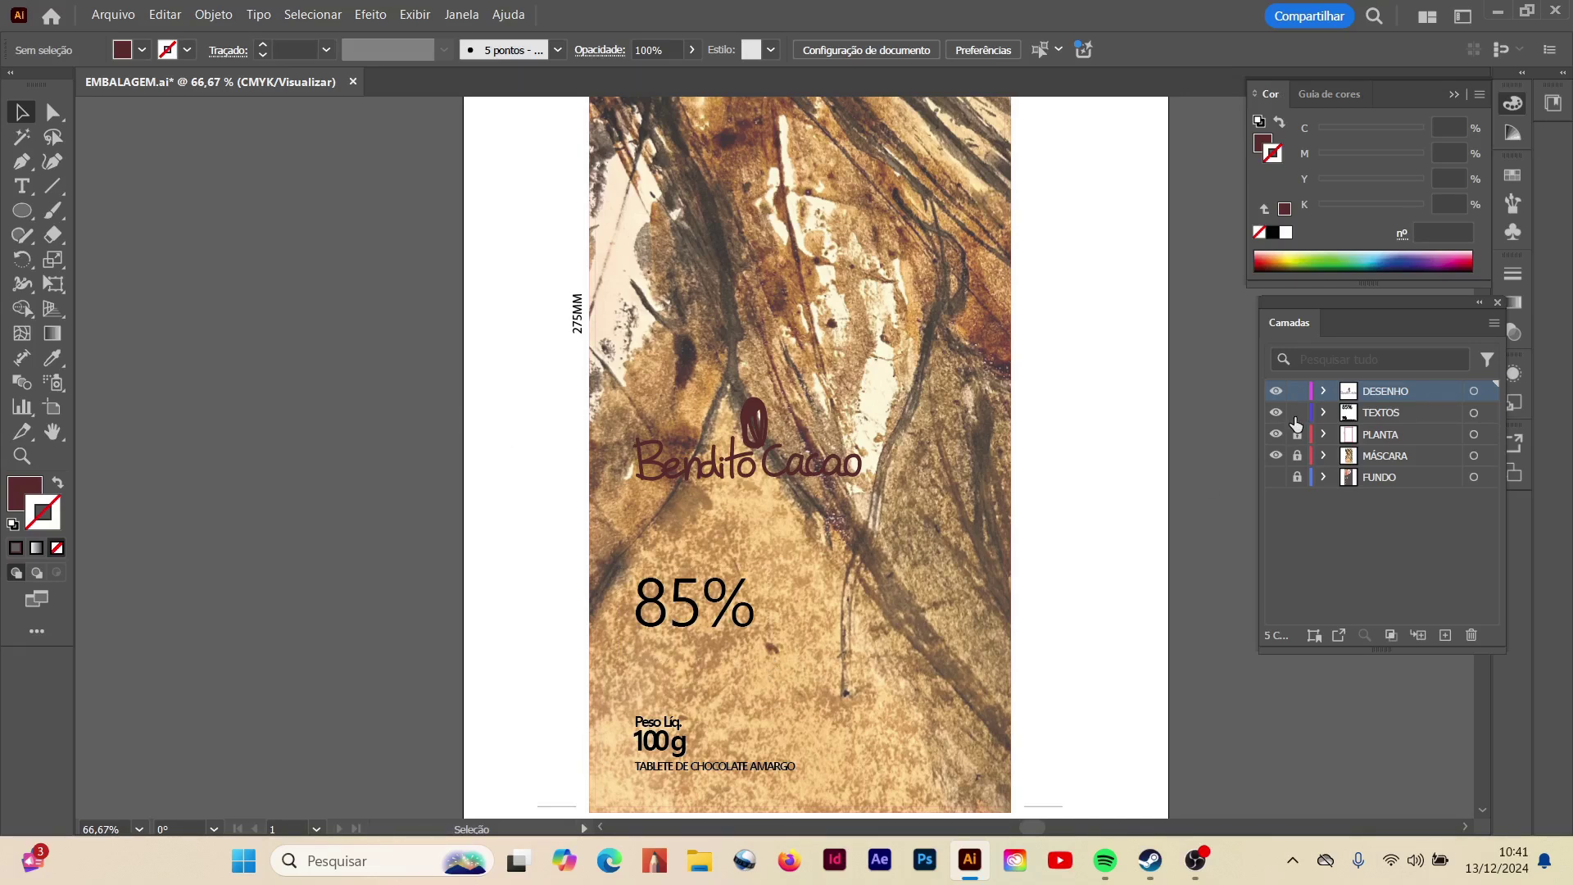
pyautogui.click(680, 623)
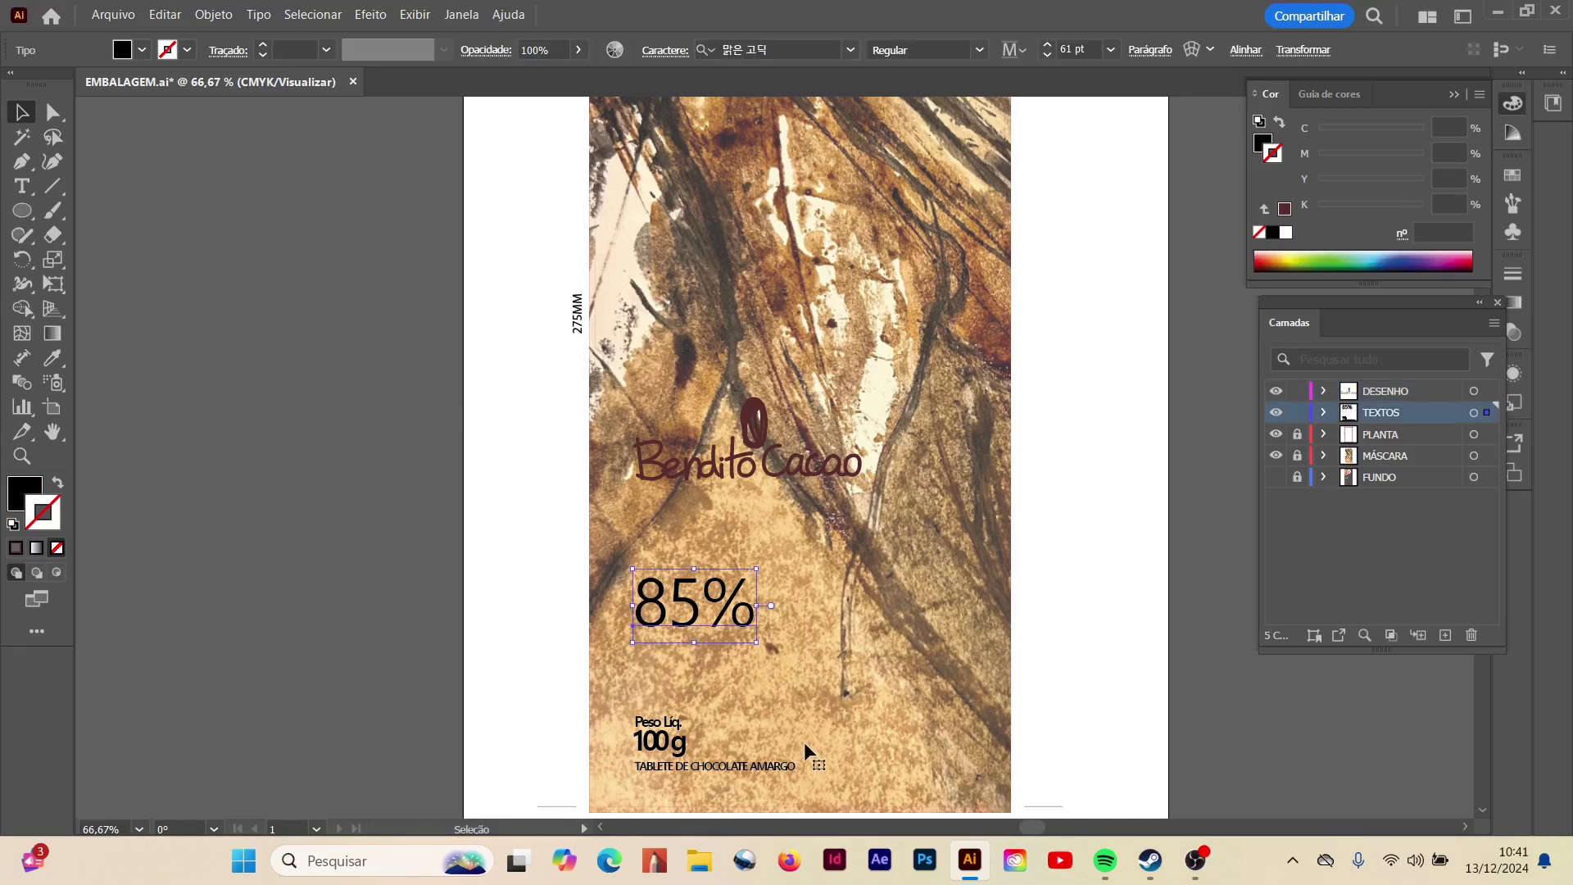
pyautogui.click(701, 693)
pyautogui.scroll(-1, 887, 572)
pyautogui.click(1368, 457)
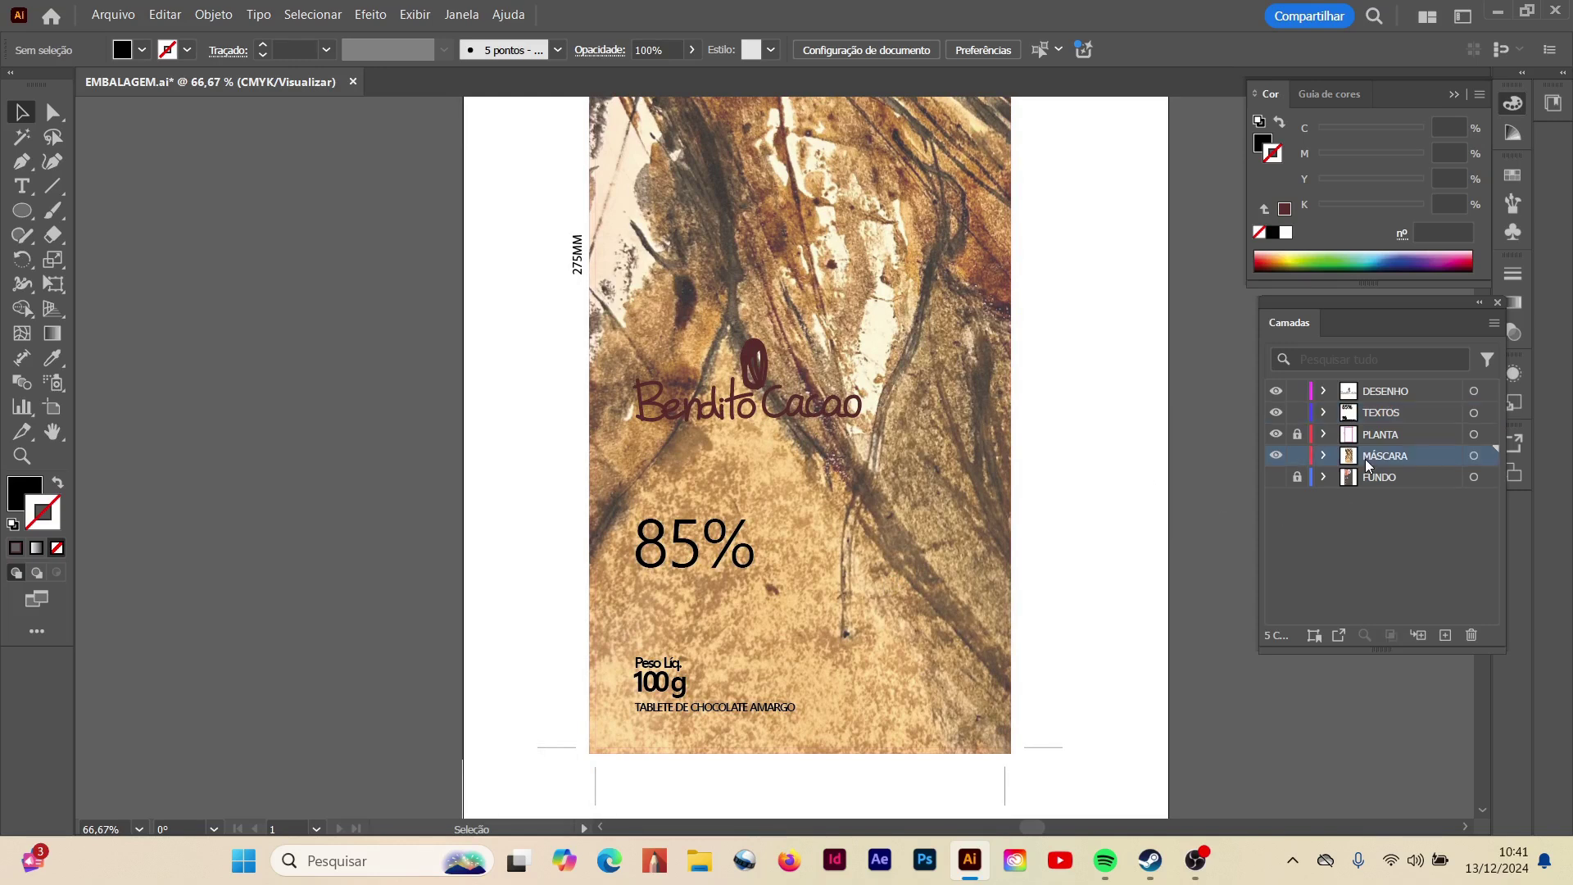
# - Move the painting's clip group straight up by about 41 mm, leaving the packaging texts in place
pyautogui.click(899, 498)
pyautogui.hotkey('ctrl', '-')
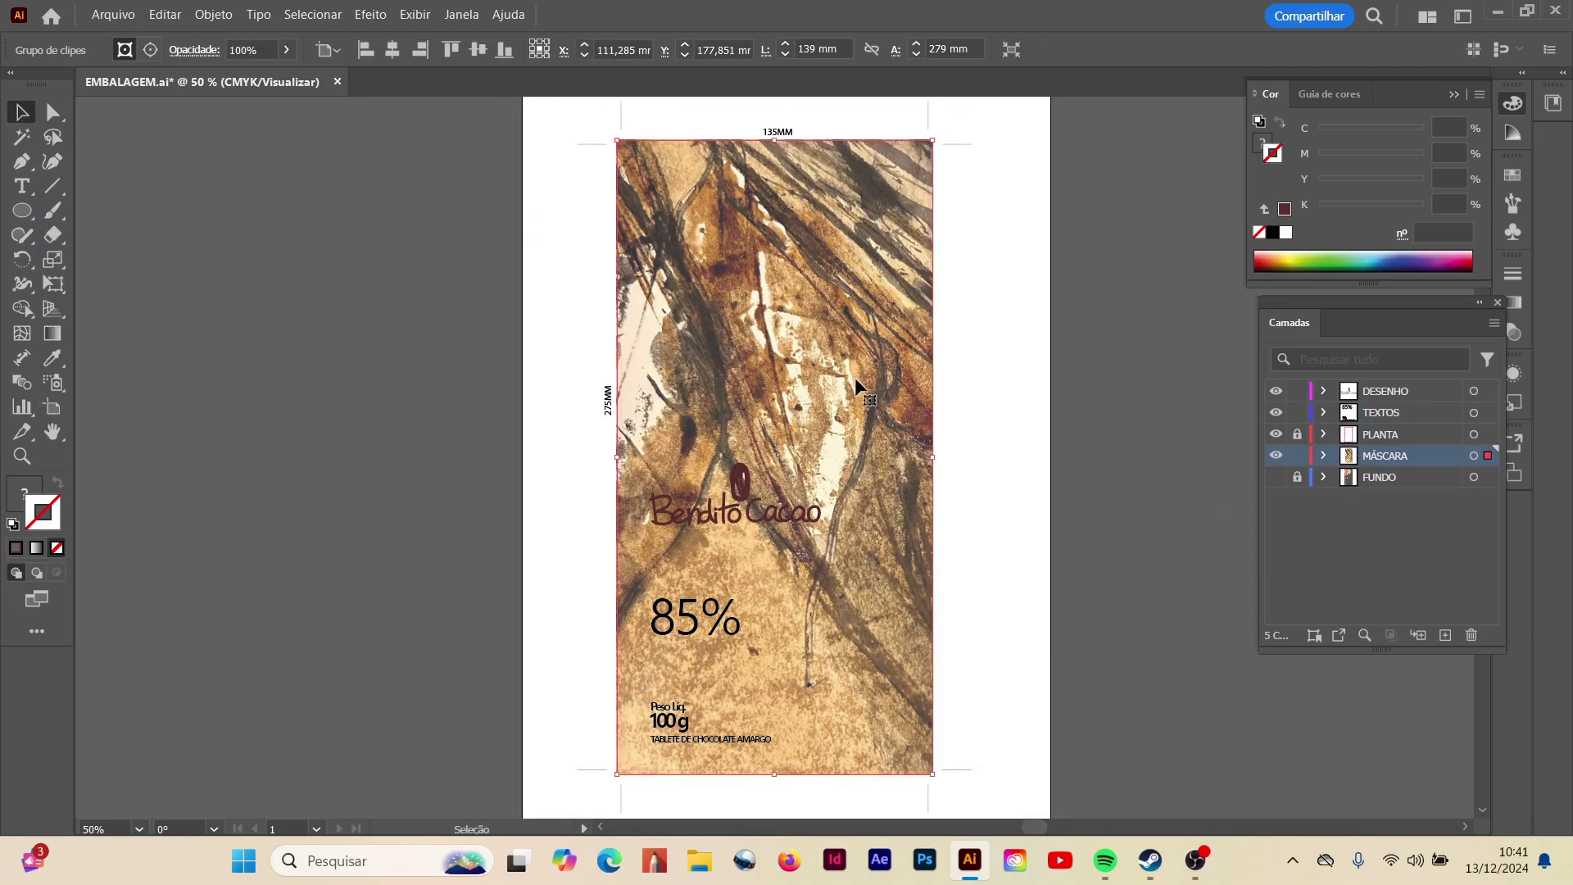
pyautogui.click(53, 113)
pyautogui.moveTo(844, 350); pyautogui.dragTo(848, 250)
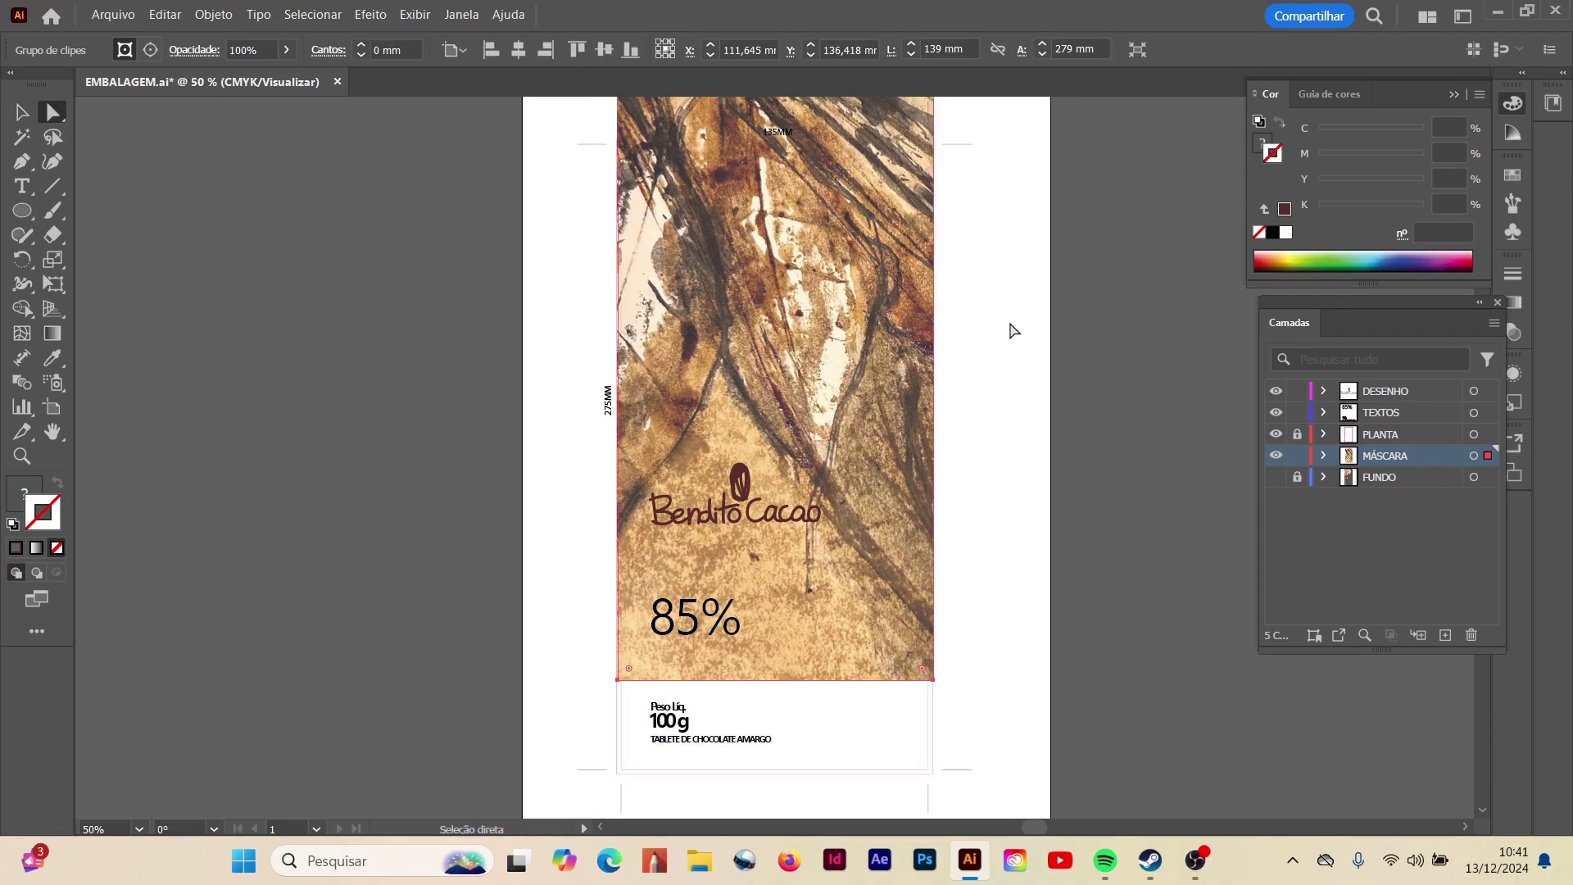
pyautogui.click(21, 112)
pyautogui.moveTo(933, 679); pyautogui.dragTo(1010, 785)
pyautogui.hotkey('ctrl', 'z')
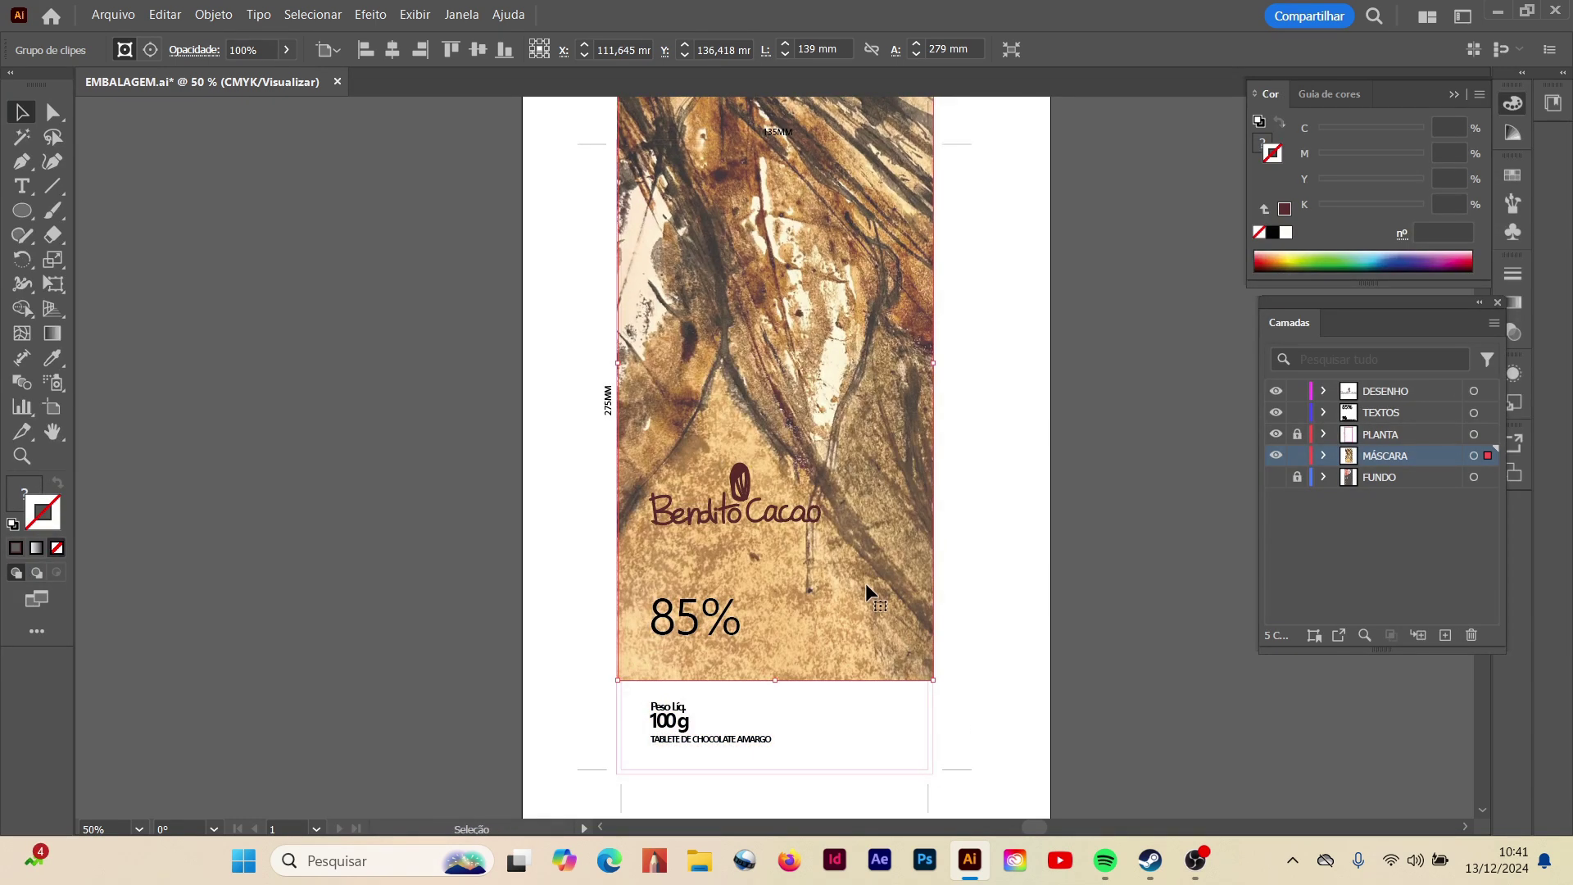
# - Isolate the painting image inside the clip group, then enlarge and reposition it
pyautogui.doubleClick(865, 583)
pyautogui.hotkey('ctrl', '-')
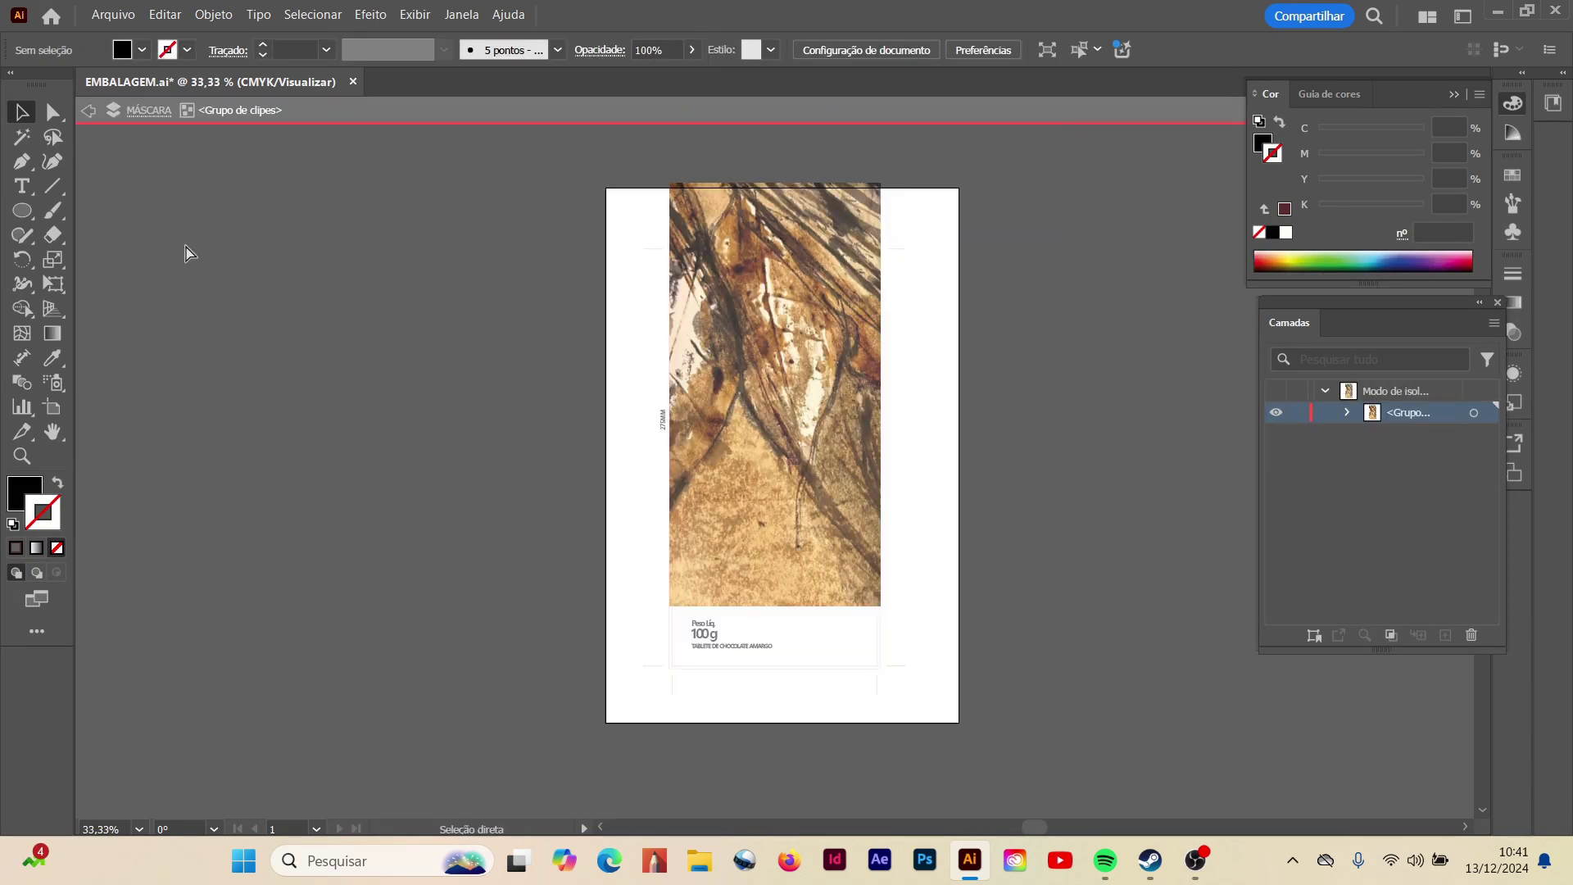
pyautogui.doubleClick(799, 547)
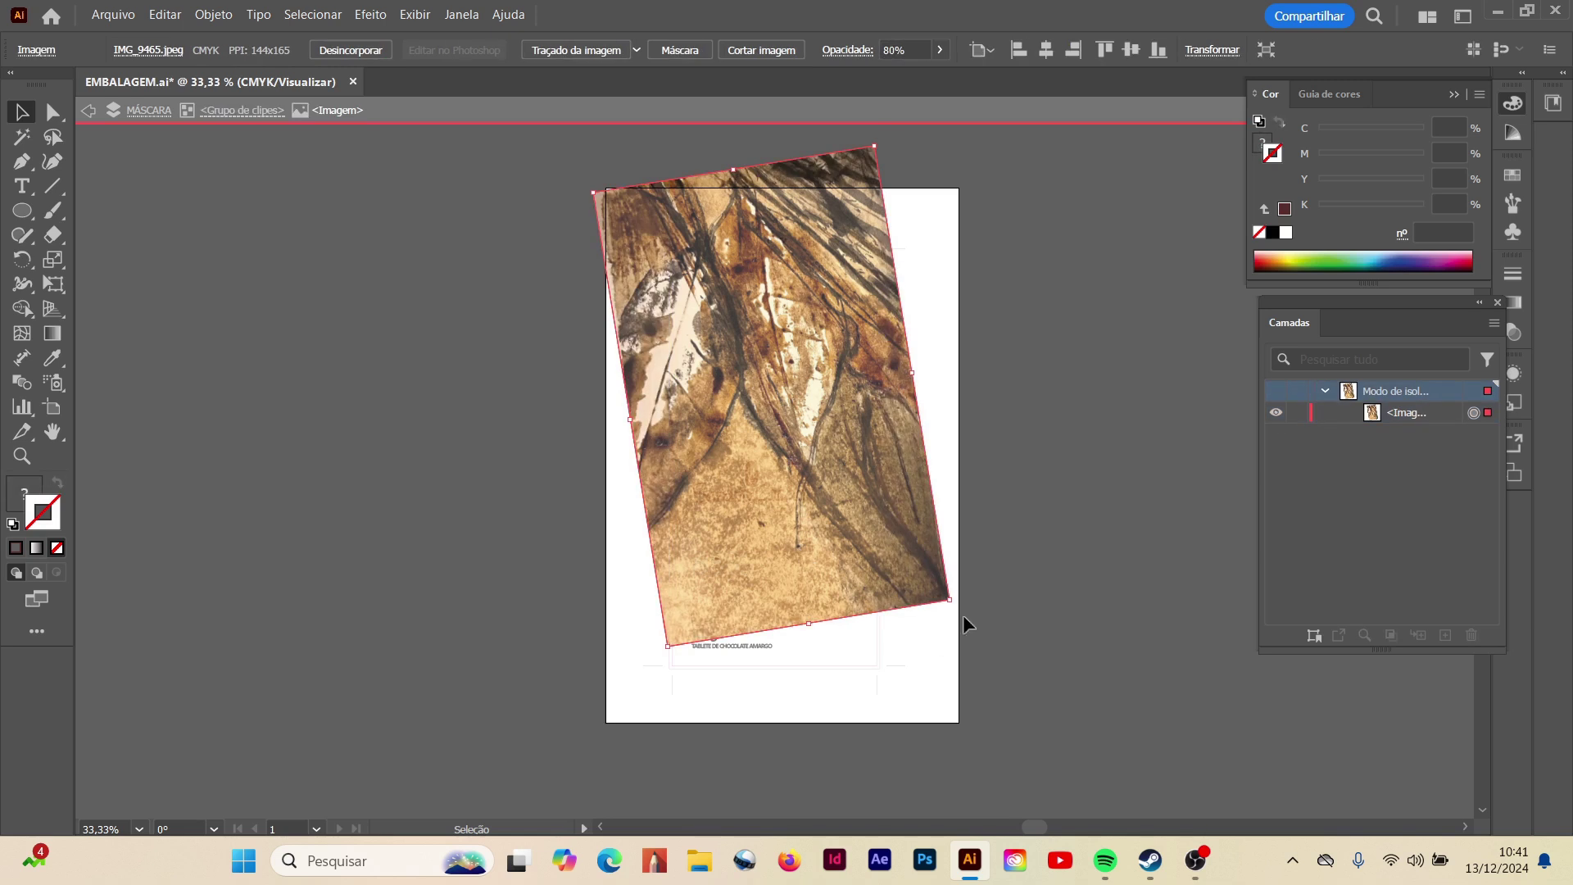
pyautogui.moveTo(950, 601); pyautogui.dragTo(1020, 659)
pyautogui.moveTo(889, 589); pyautogui.dragTo(858, 539)
# - Rotate the tilted painting image clockwise until its edges are nearly vertical and shift it slightly to the right
pyautogui.click(21, 259)
pyautogui.moveTo(980, 615); pyautogui.dragTo(946, 656)
pyautogui.click(23, 115)
pyautogui.moveTo(798, 599); pyautogui.dragTo(823, 599)
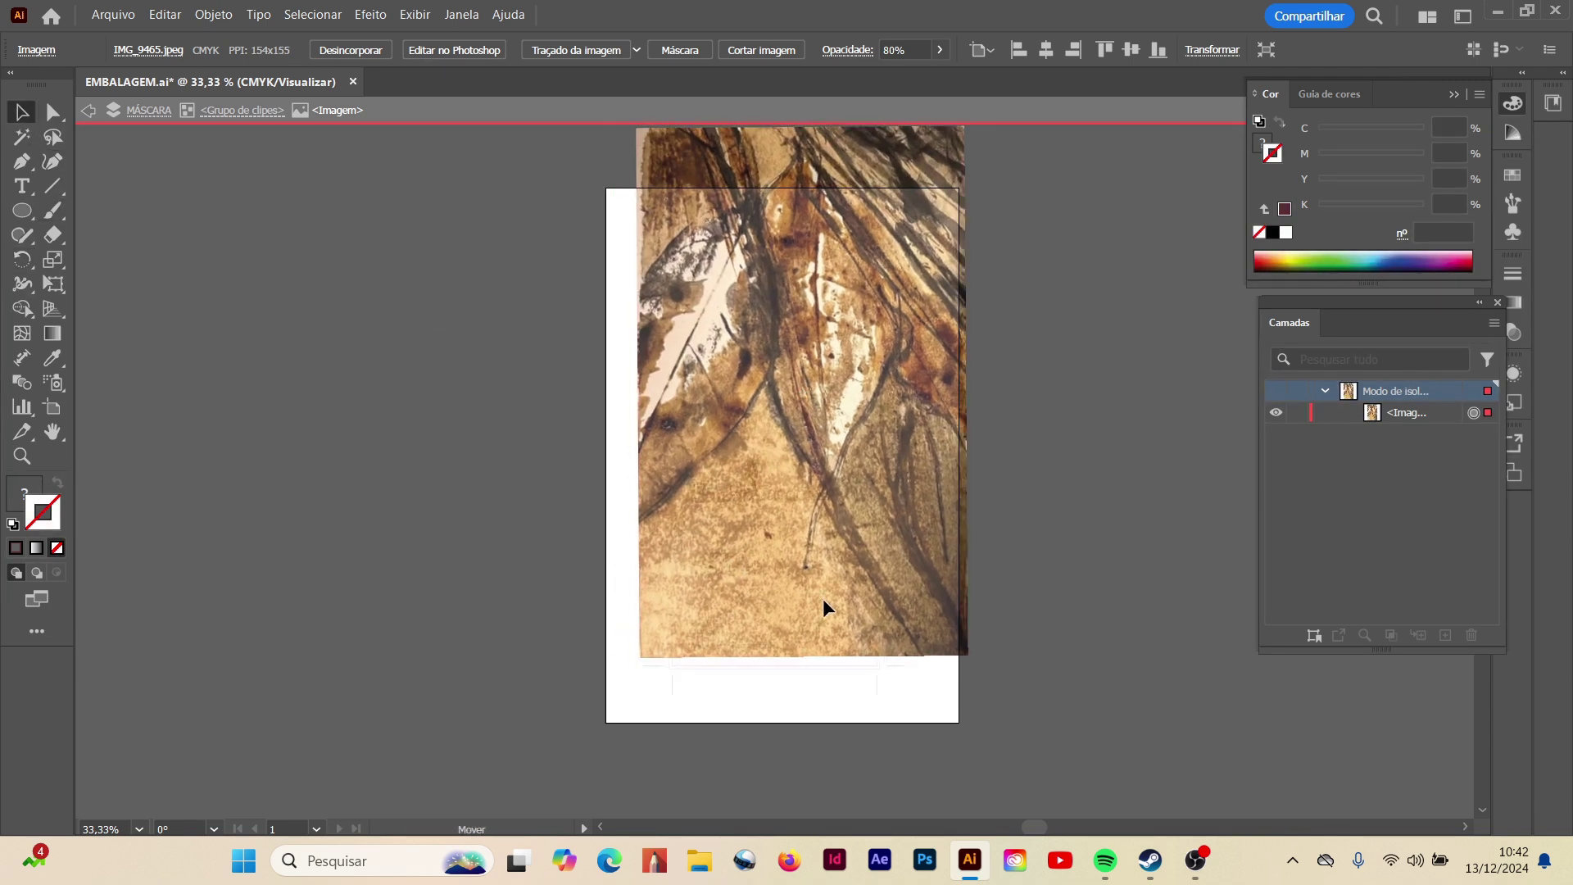
# - Enlarge the painting image further so it extends beyond the packaging's lower crop marks, discarding the Move dialog
pyautogui.moveTo(977, 659); pyautogui.dragTo(954, 611)
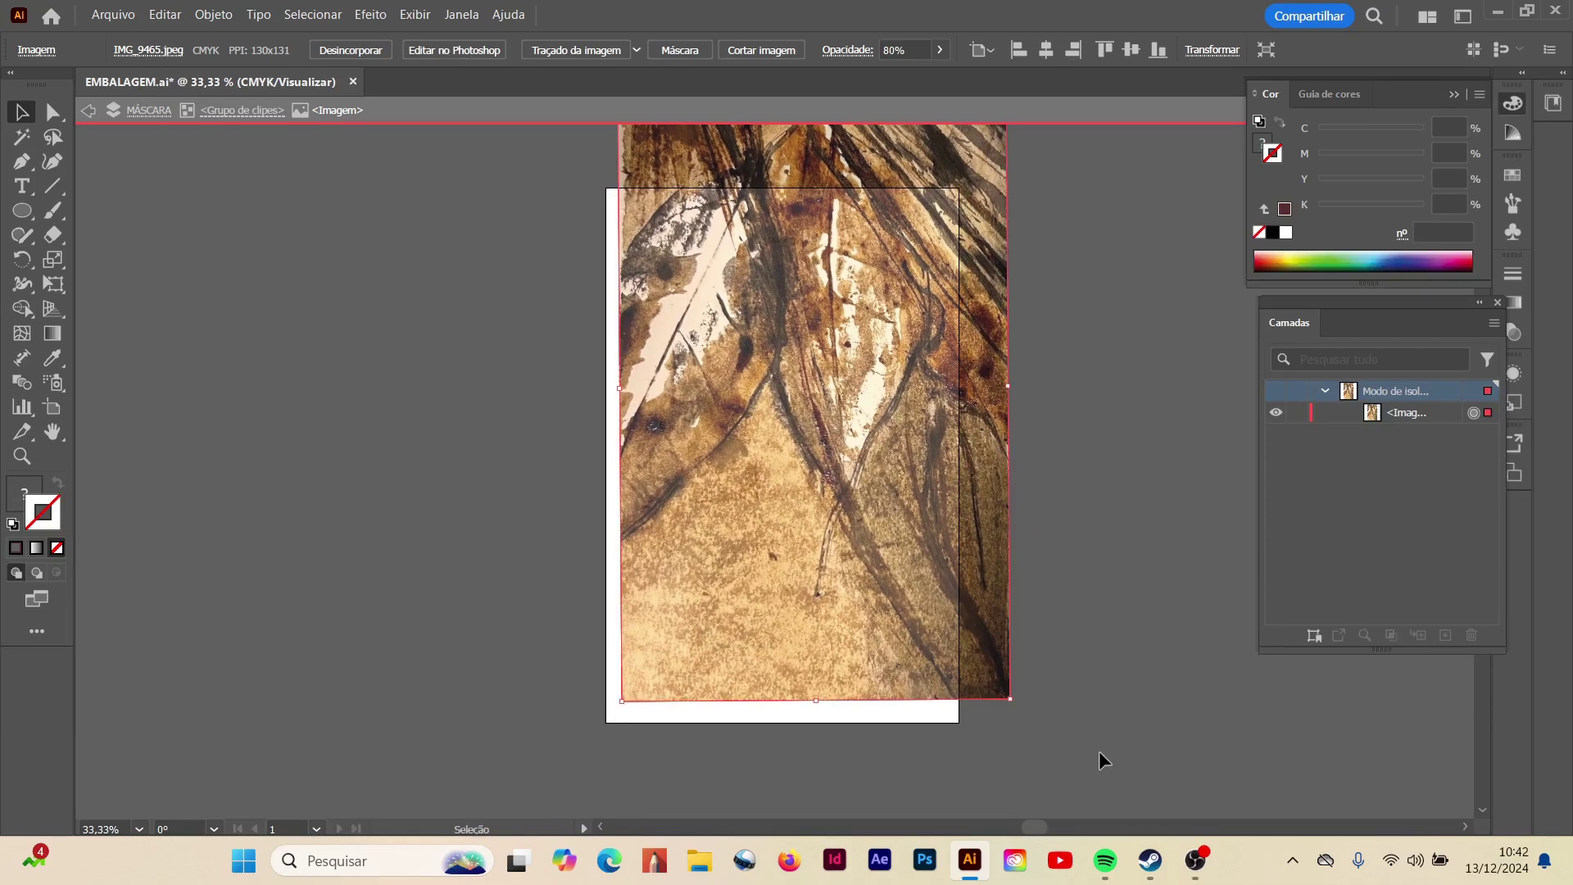
pyautogui.press('Return')
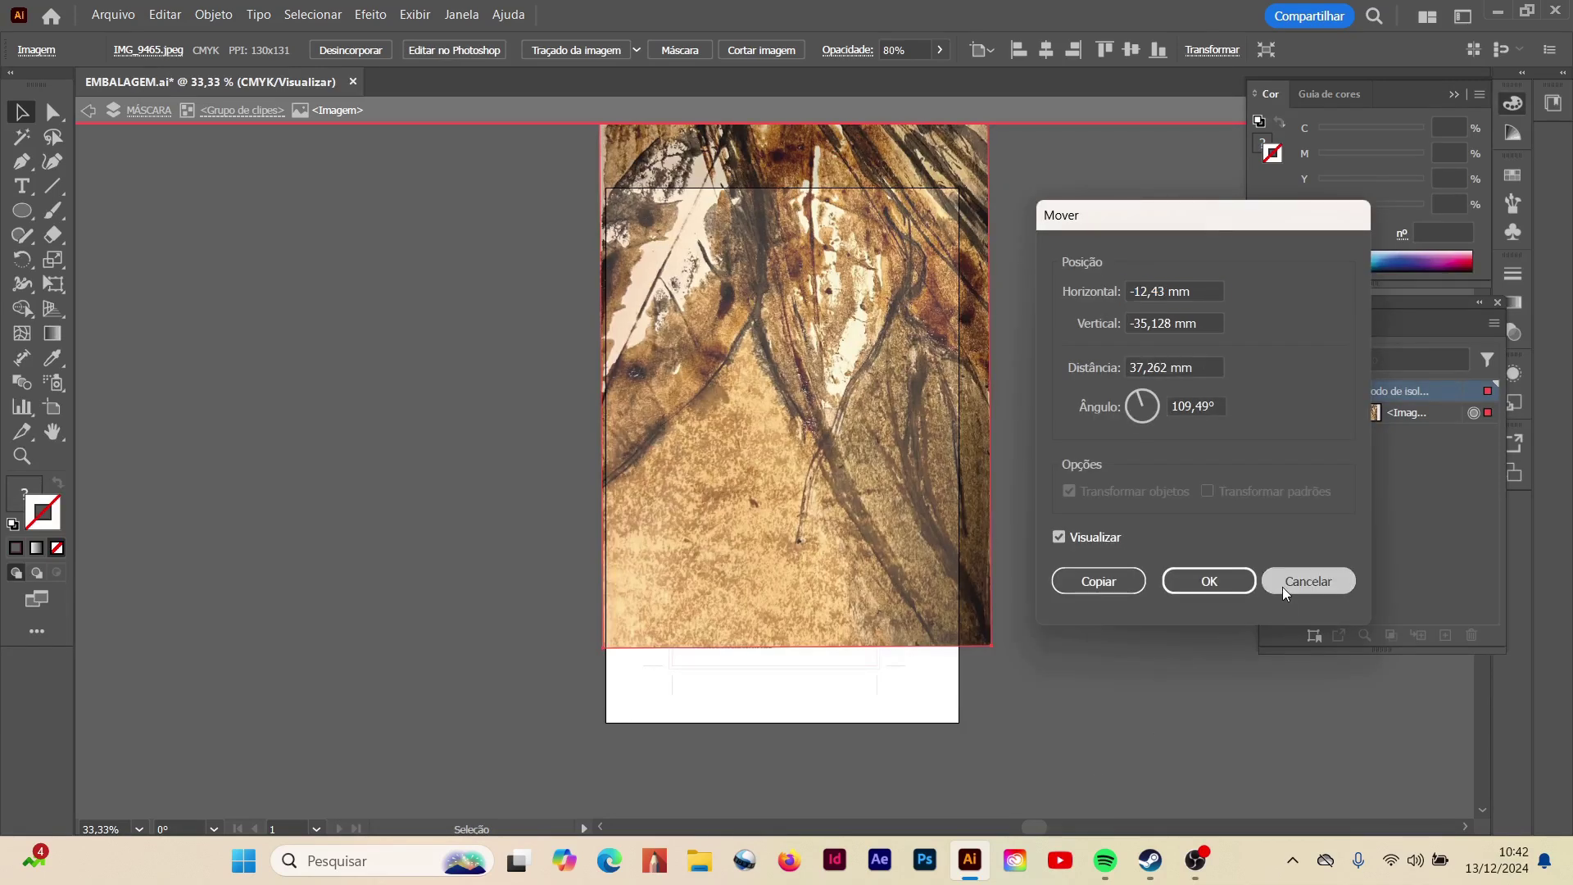
pyautogui.click(1291, 583)
# - Leave isolation mode through the clip group and the MÁSCARA layer to return to the whole artwork
pyautogui.click(93, 113)
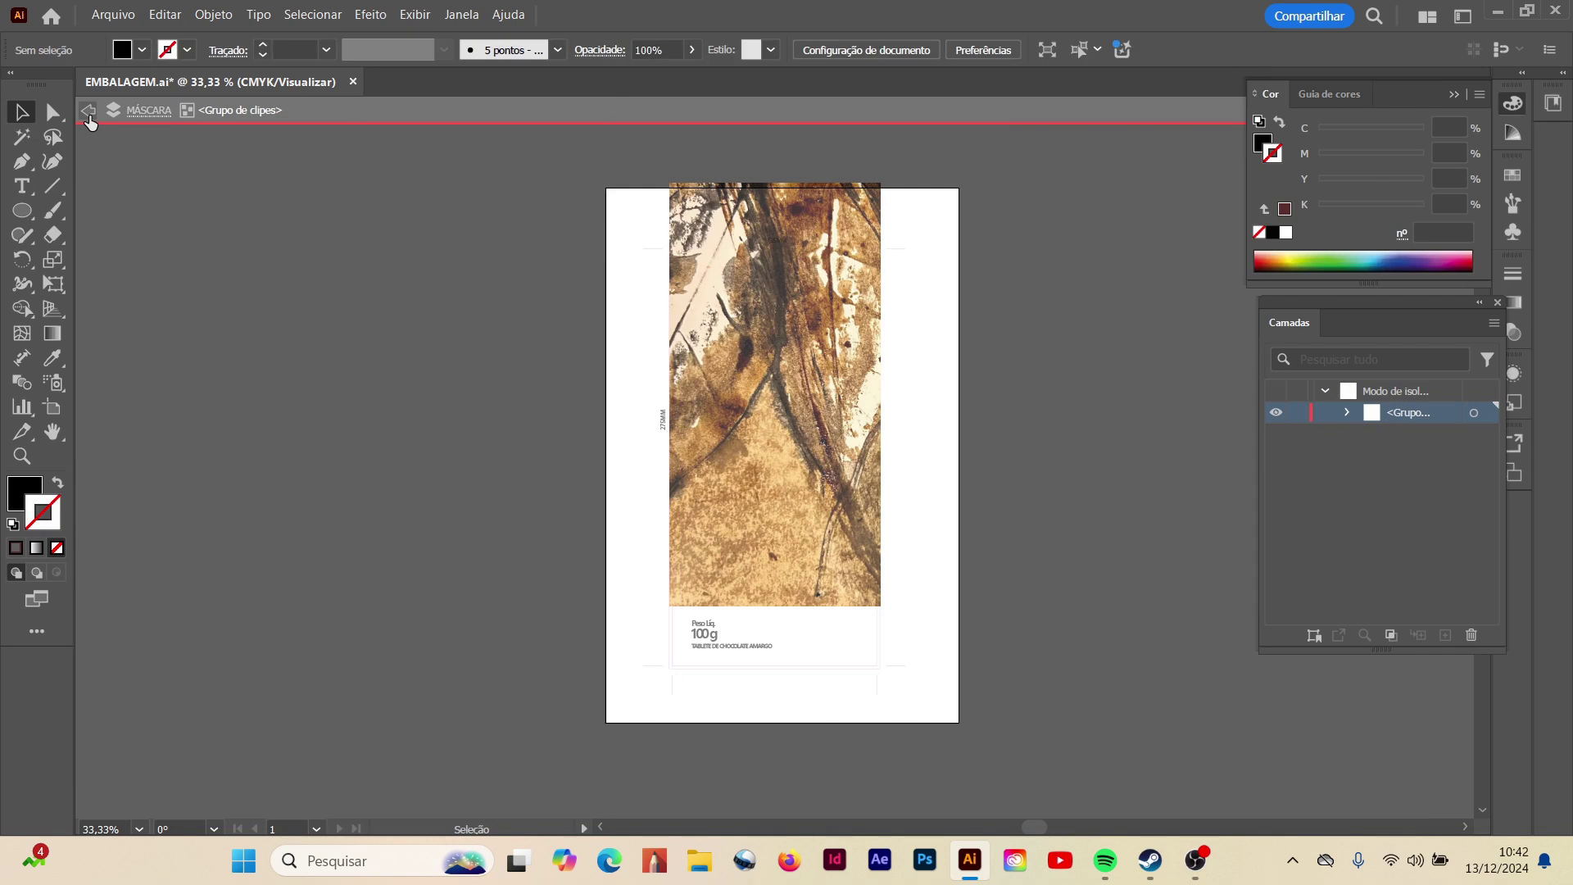
pyautogui.click(52, 113)
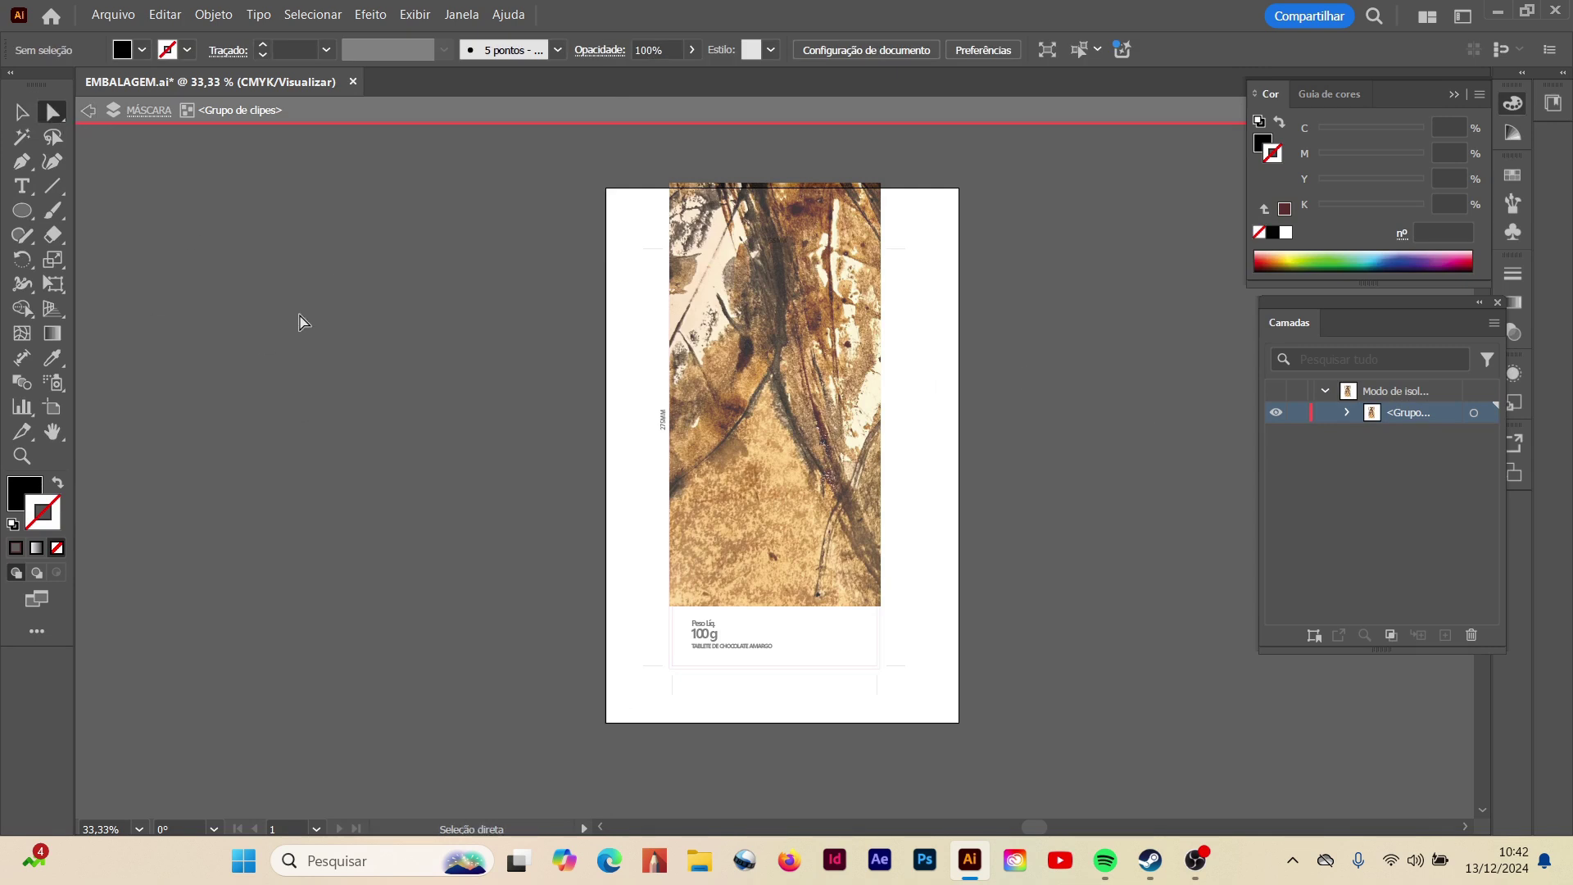
pyautogui.click(22, 112)
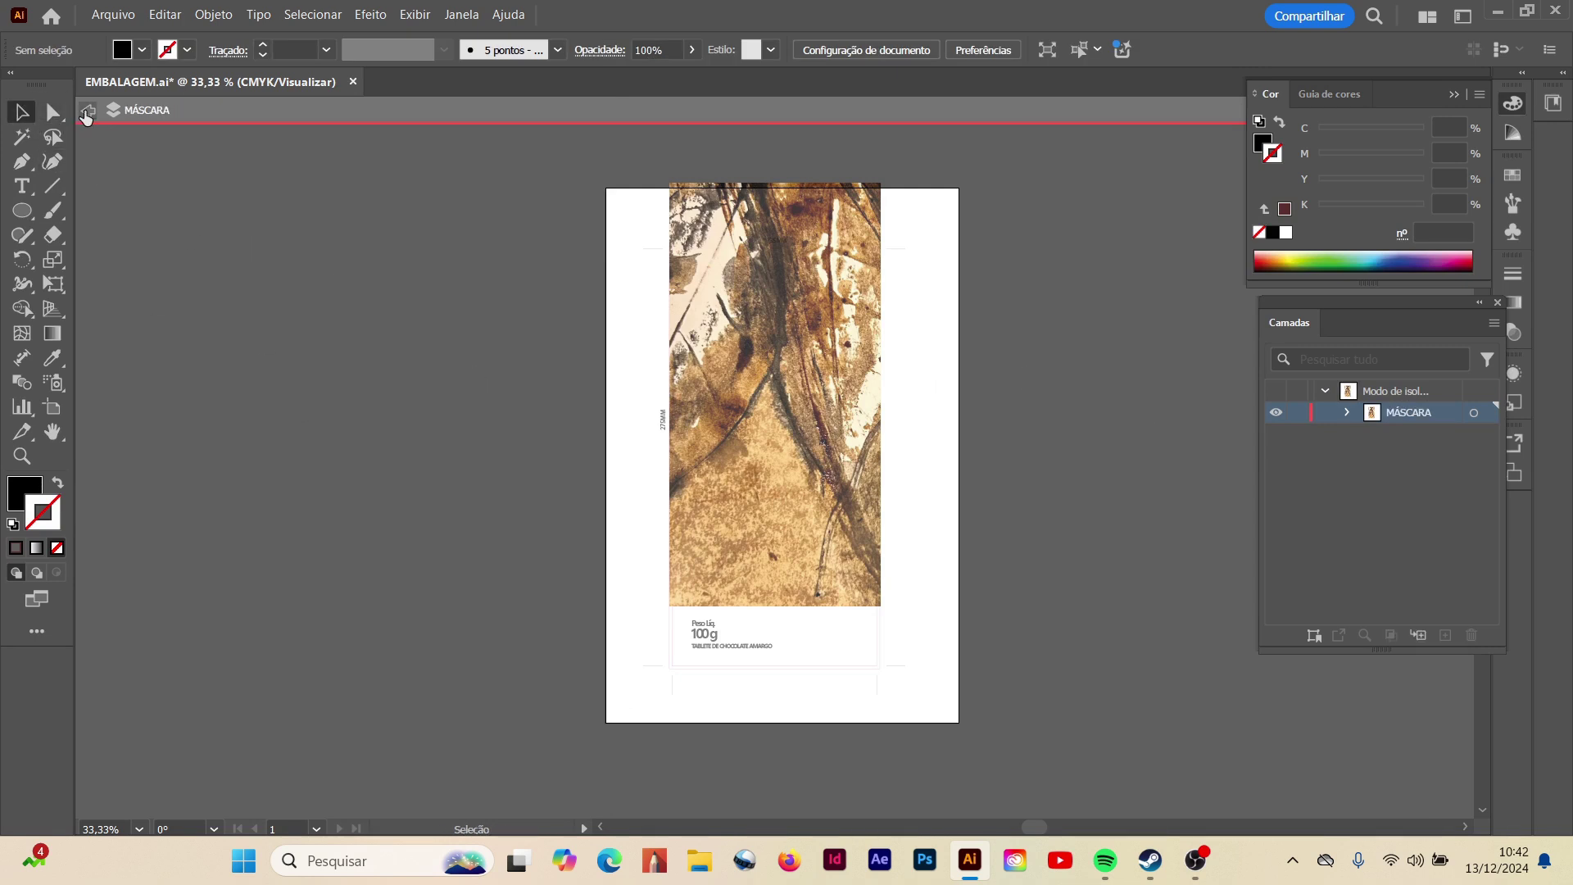
pyautogui.click(87, 112)
pyautogui.click(814, 554)
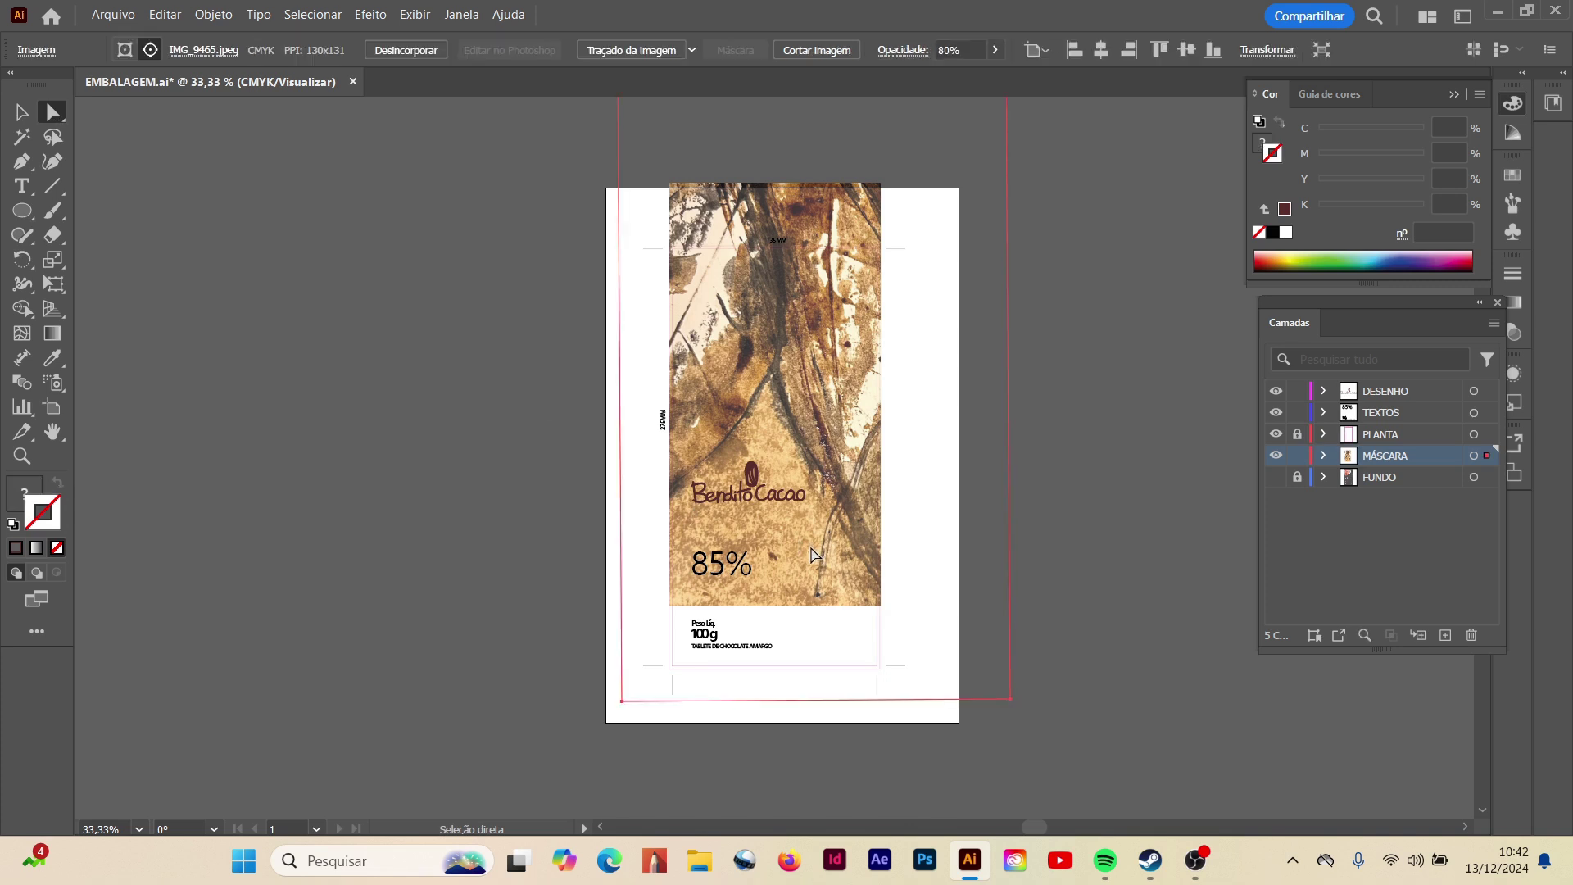
pyautogui.moveTo(858, 553)
pyautogui.mouseDown()
pyautogui.moveTo(864, 583)
pyautogui.moveTo(865, 558)
pyautogui.mouseUp()
pyautogui.hotkey('ctrl', 'z')
pyautogui.press('v')
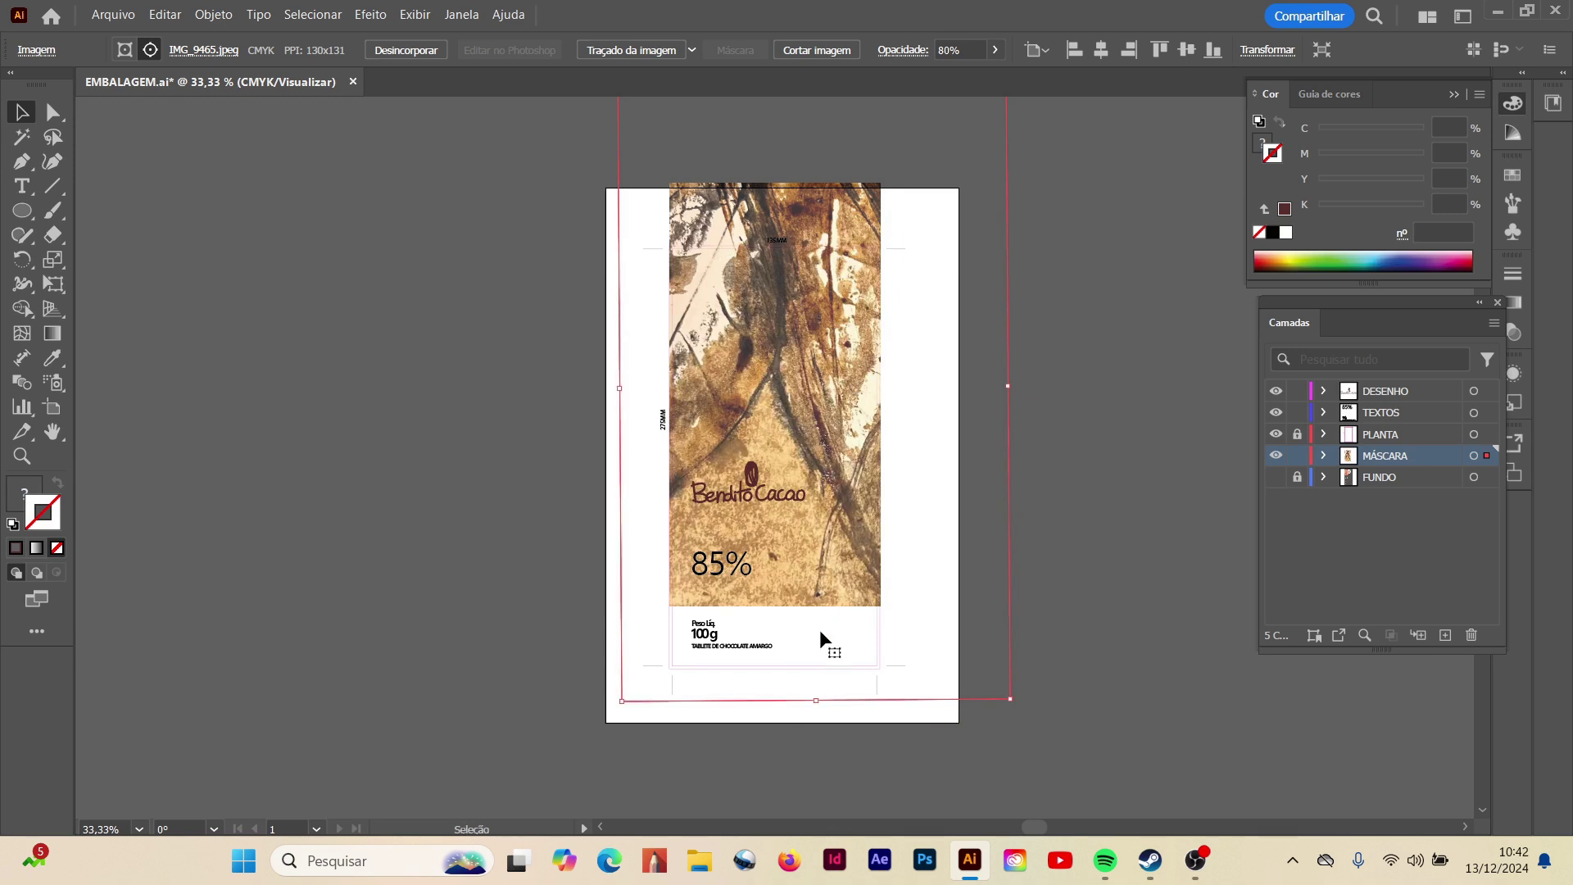
# - Isolate the MÁSCARA layer with the lower edge of the clipped painting in close view
pyautogui.click(25, 458)
pyautogui.click(804, 628)
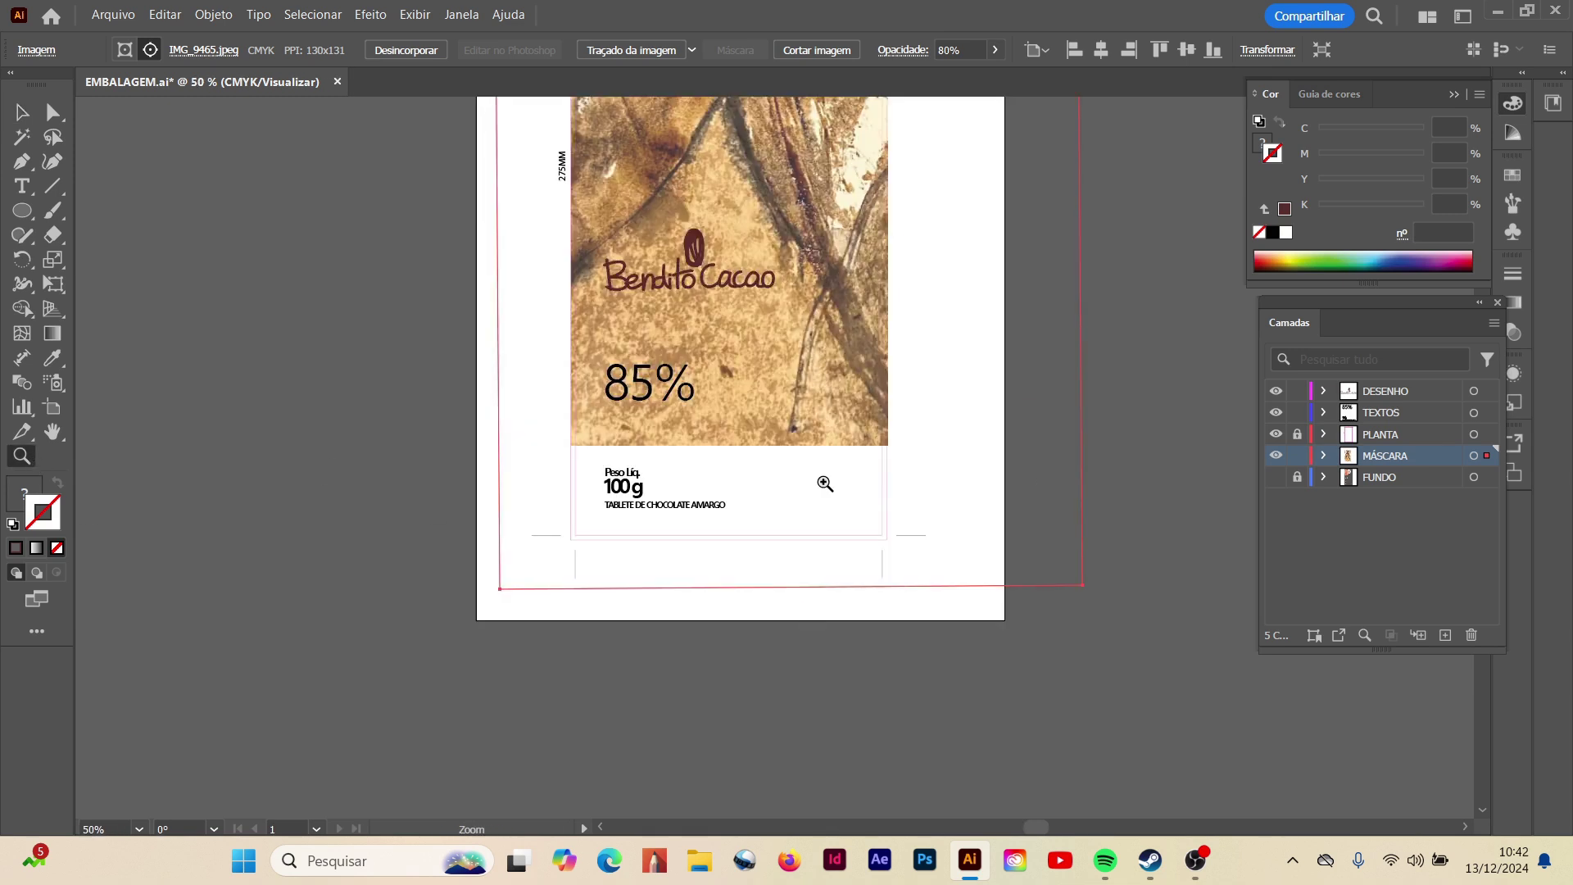
pyautogui.click(822, 481)
pyautogui.press('a')
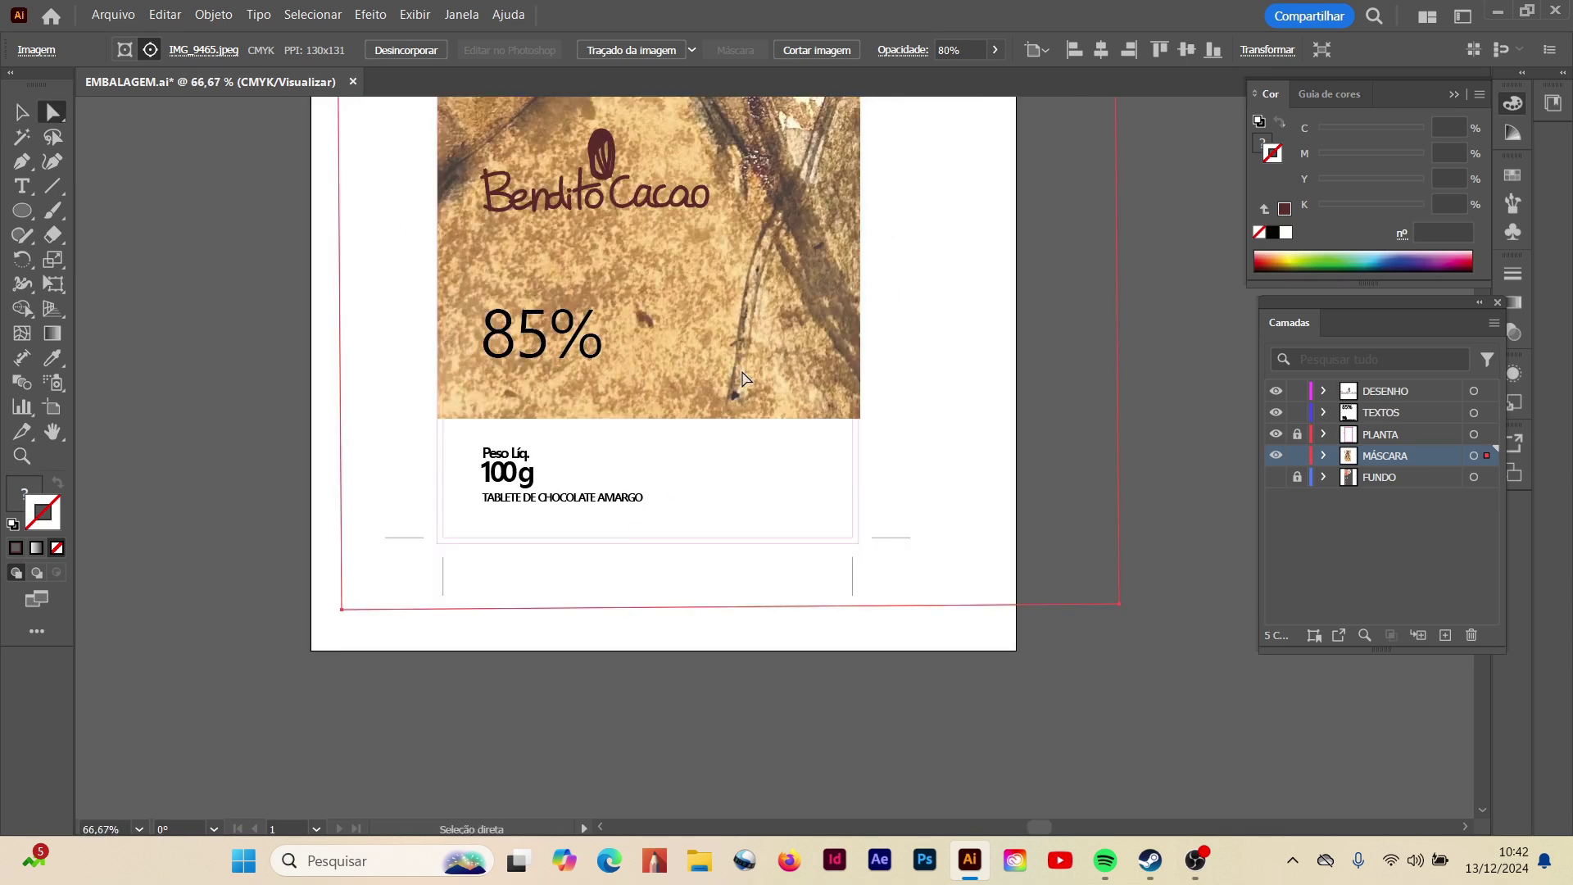
pyautogui.press('v')
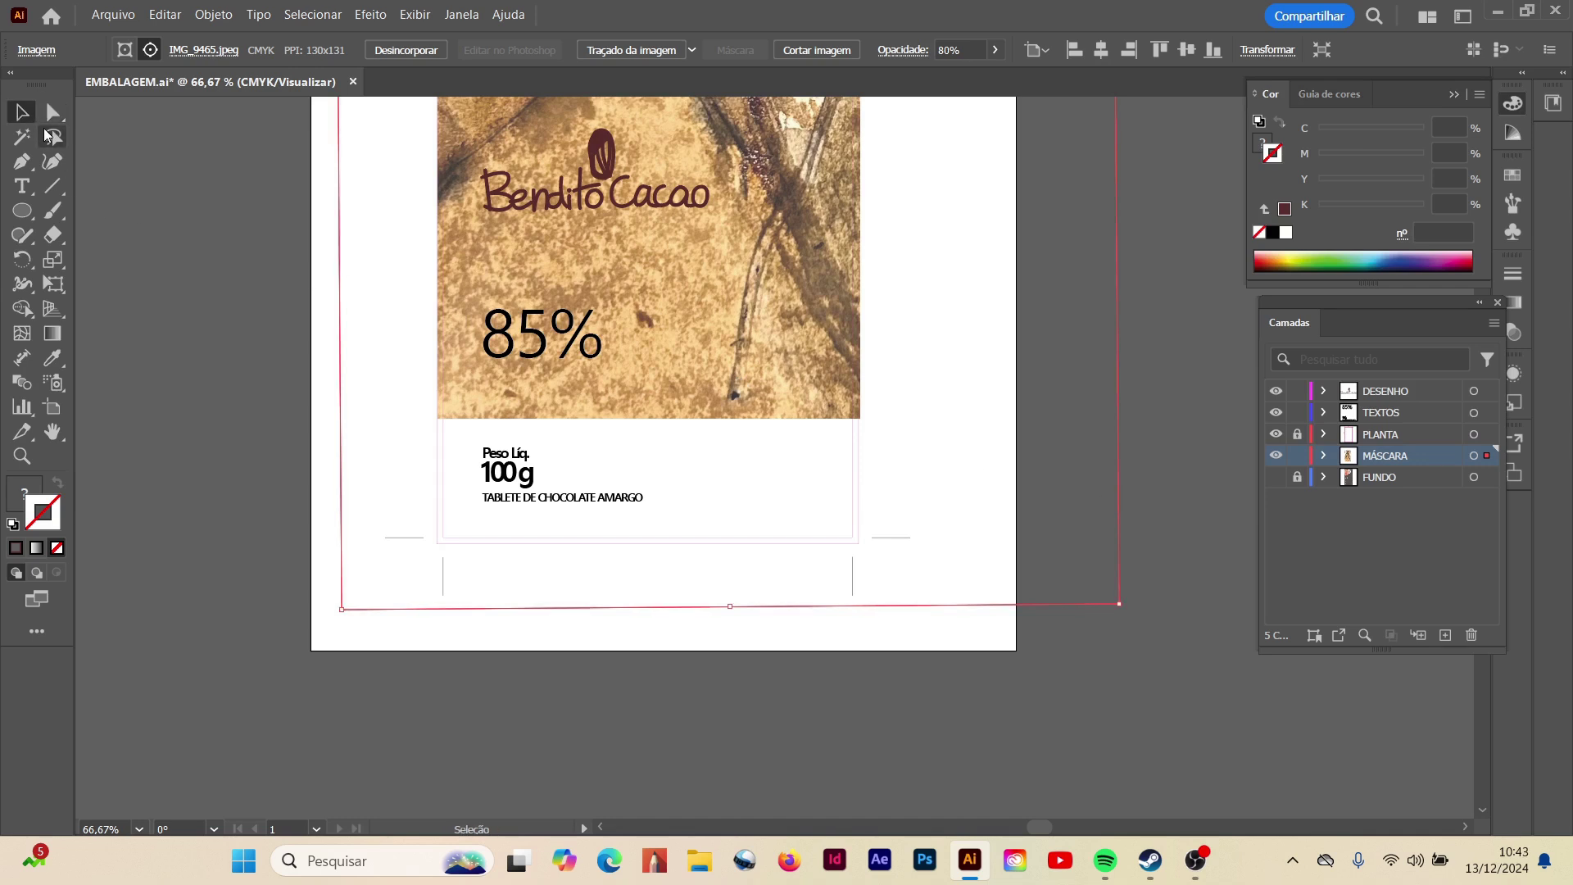
pyautogui.doubleClick(807, 286)
pyautogui.doubleClick(766, 295)
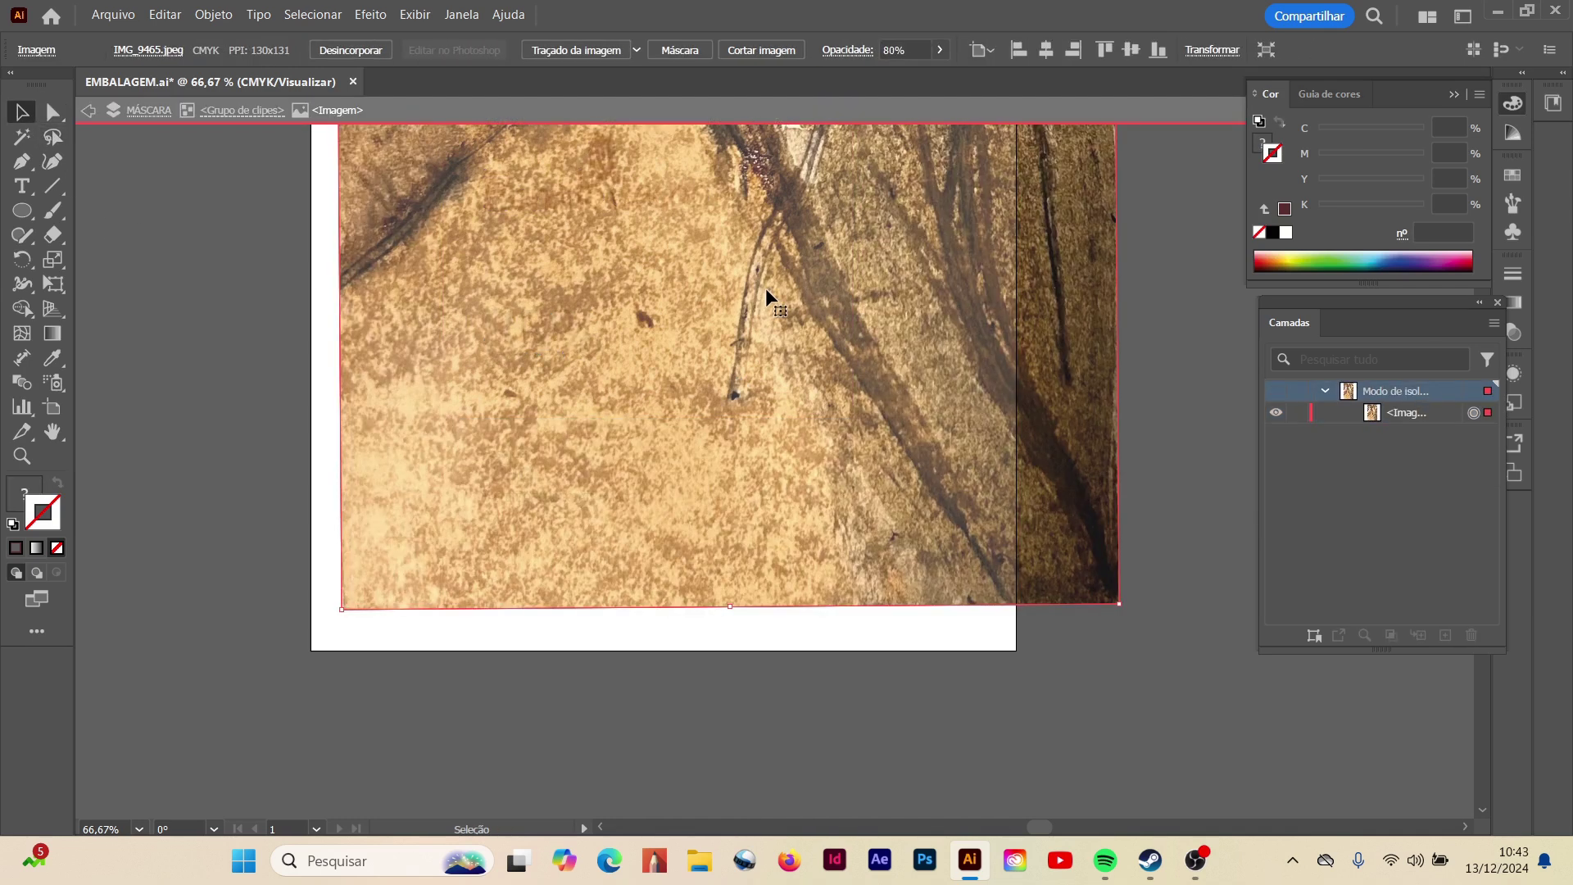
pyautogui.press('a')
pyautogui.click(378, 449)
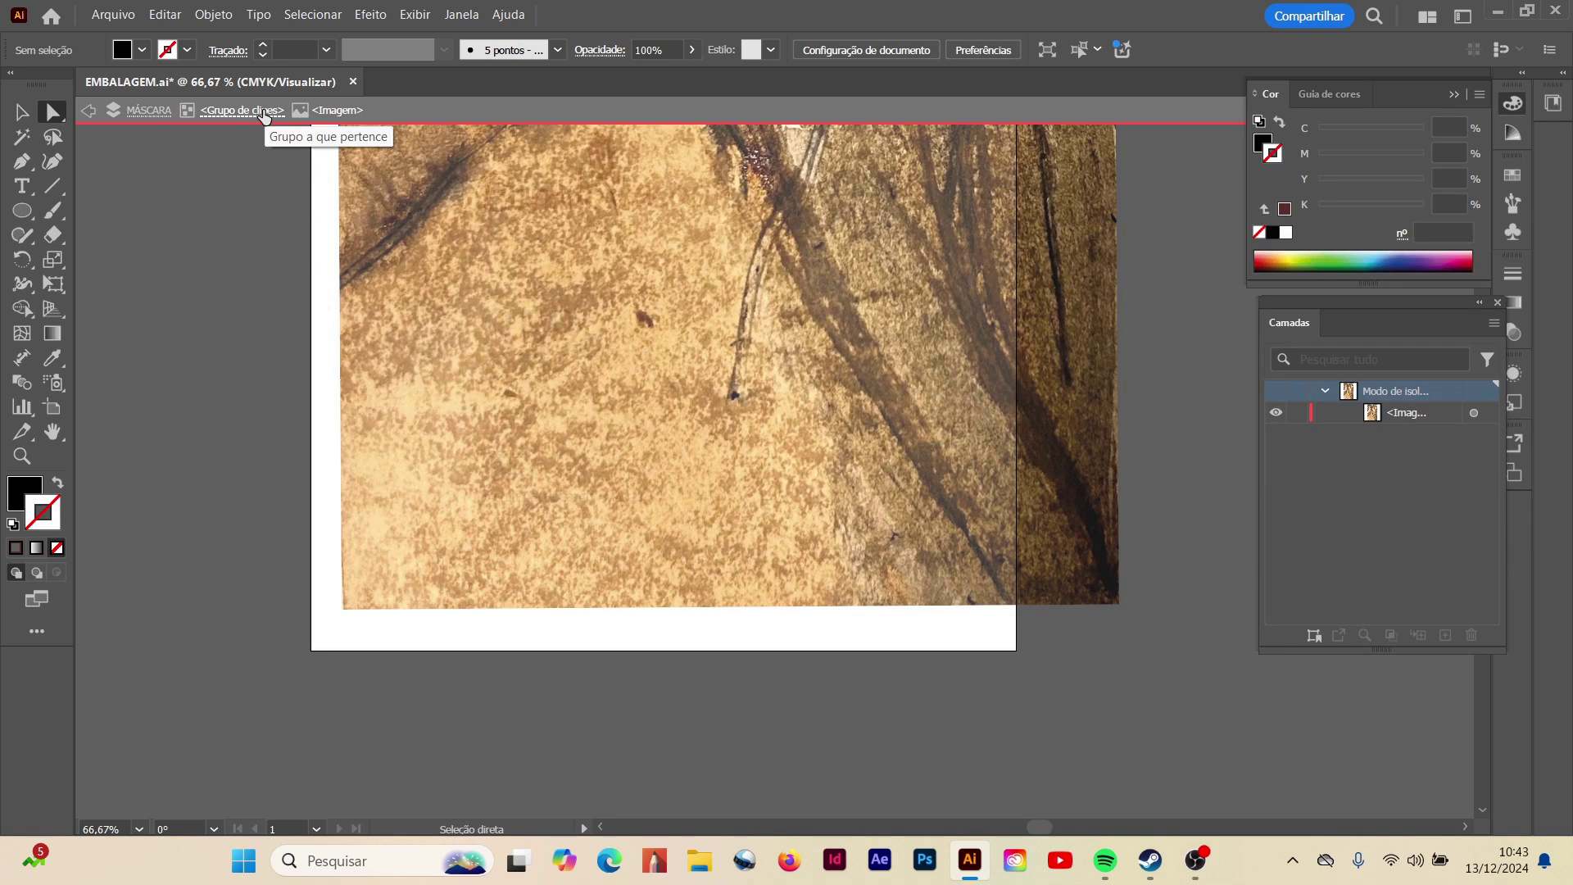
pyautogui.click(164, 112)
# - Extend the clipping path's two lower corners down to the packaging's bottom bleed line
pyautogui.click(487, 421)
pyautogui.click(481, 419)
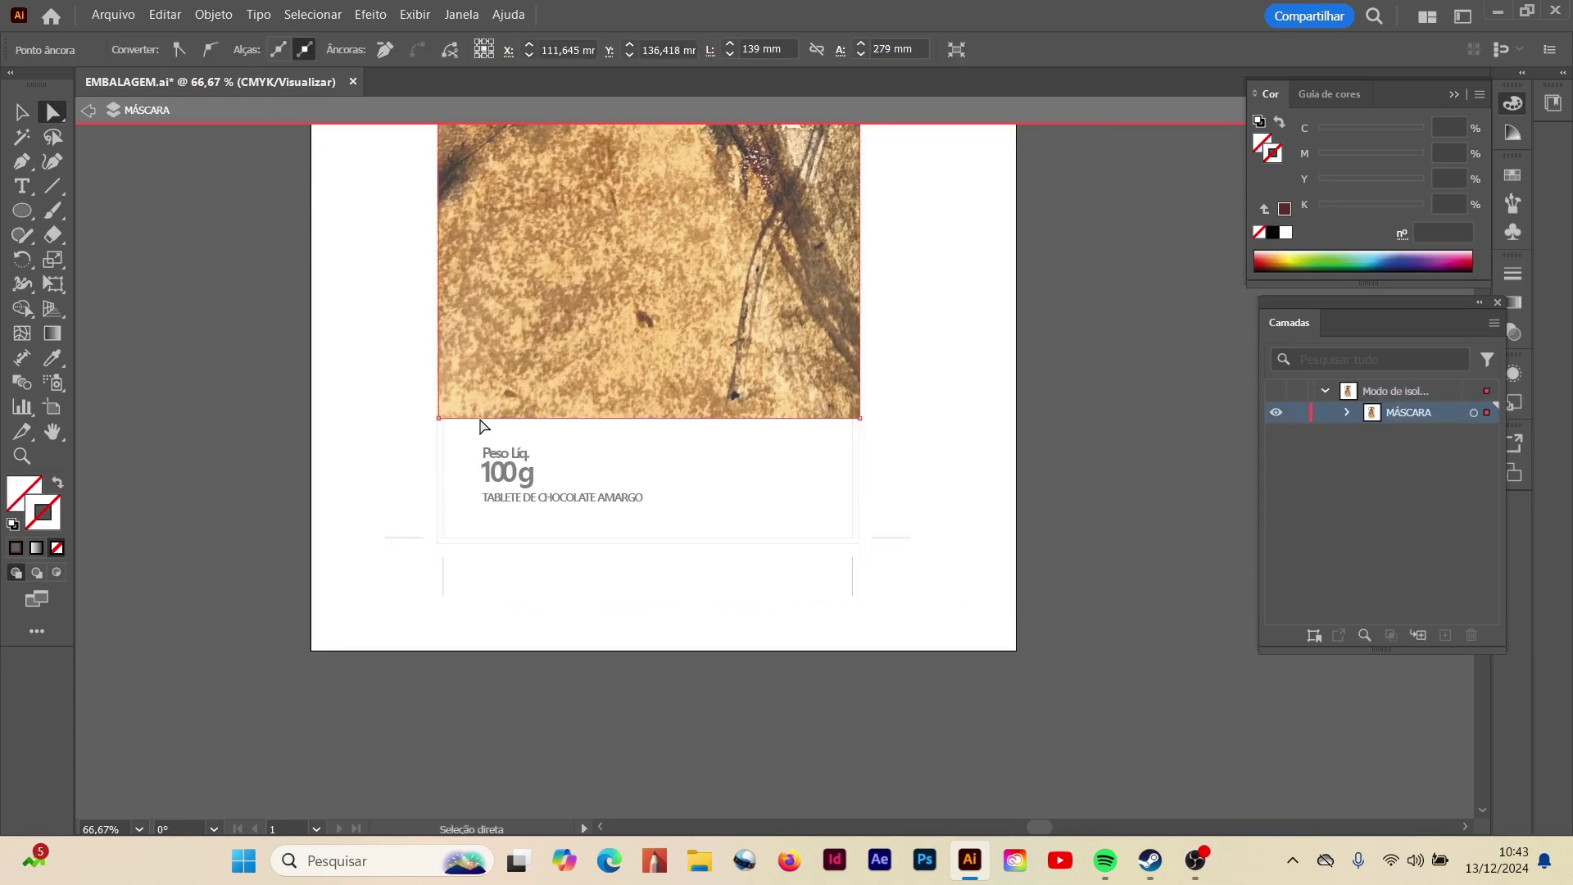
pyautogui.moveTo(861, 418); pyautogui.dragTo(857, 543)
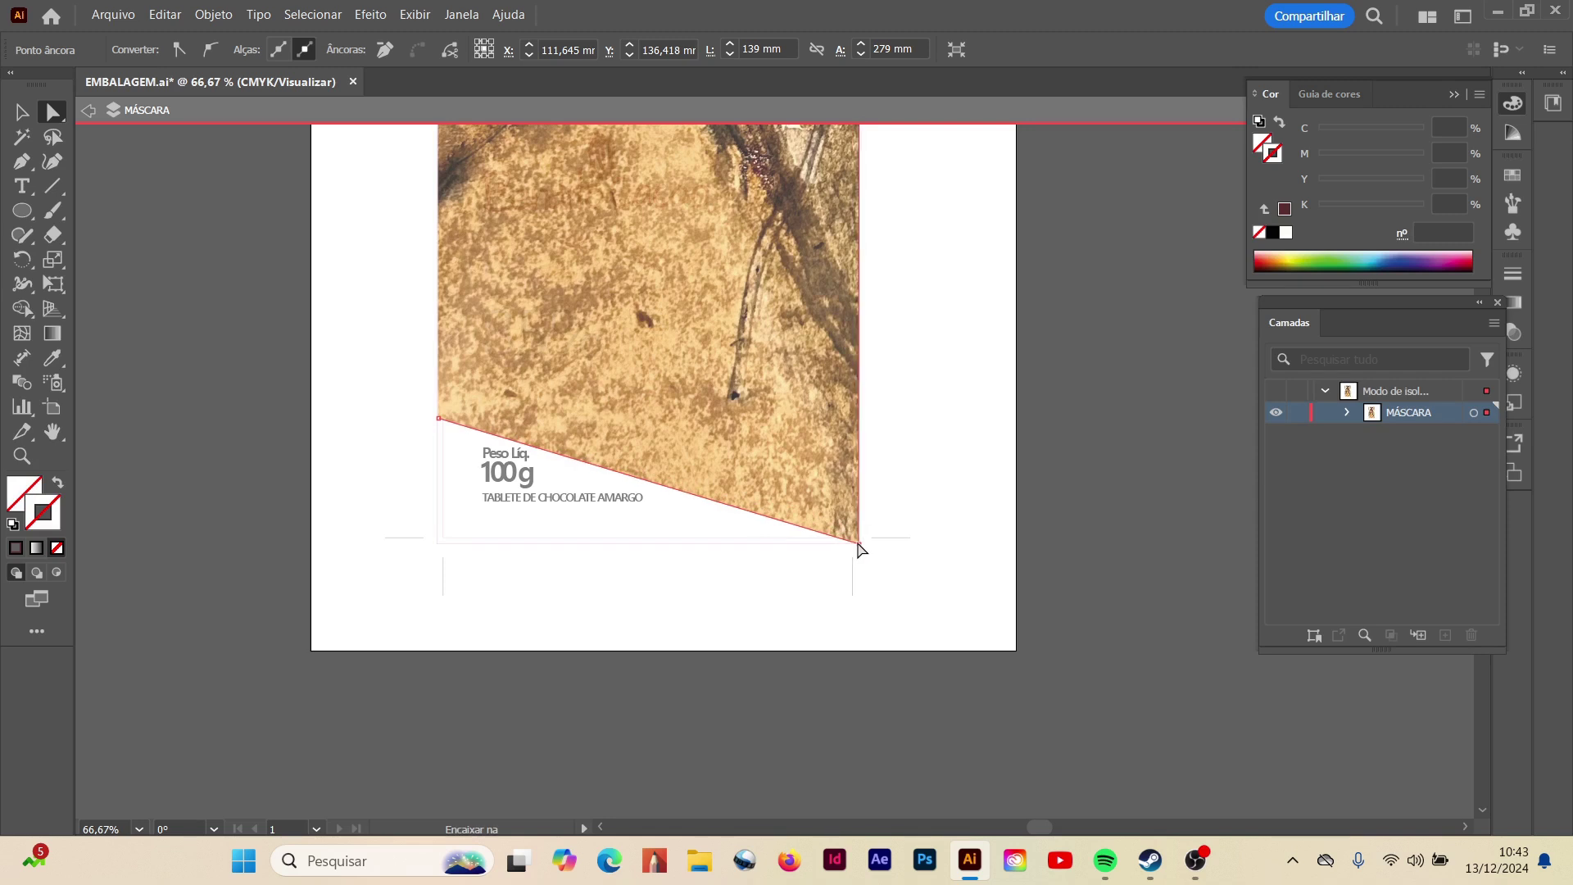
pyautogui.moveTo(441, 420); pyautogui.dragTo(438, 550)
pyautogui.click(607, 619)
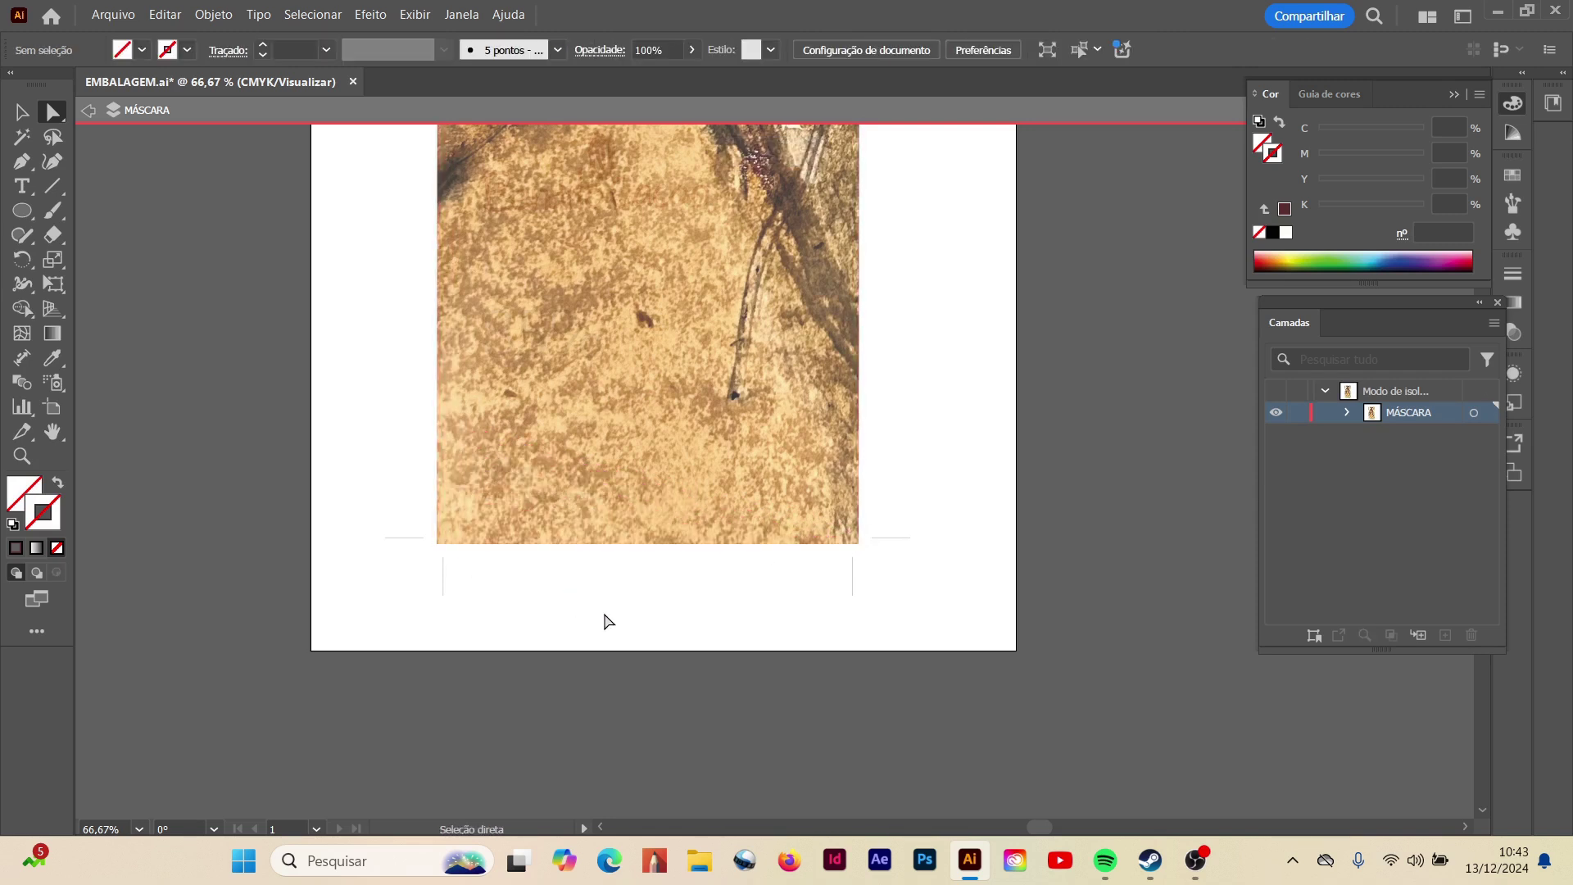
# - Exit the MÁSCARA layer's isolation mode with the entire artboard in view
pyautogui.hotkey('ctrl', '-')
pyautogui.hotkey('ctrl', '-')
pyautogui.hotkey('ctrl', '-')
pyautogui.hotkey('ctrl', '-')
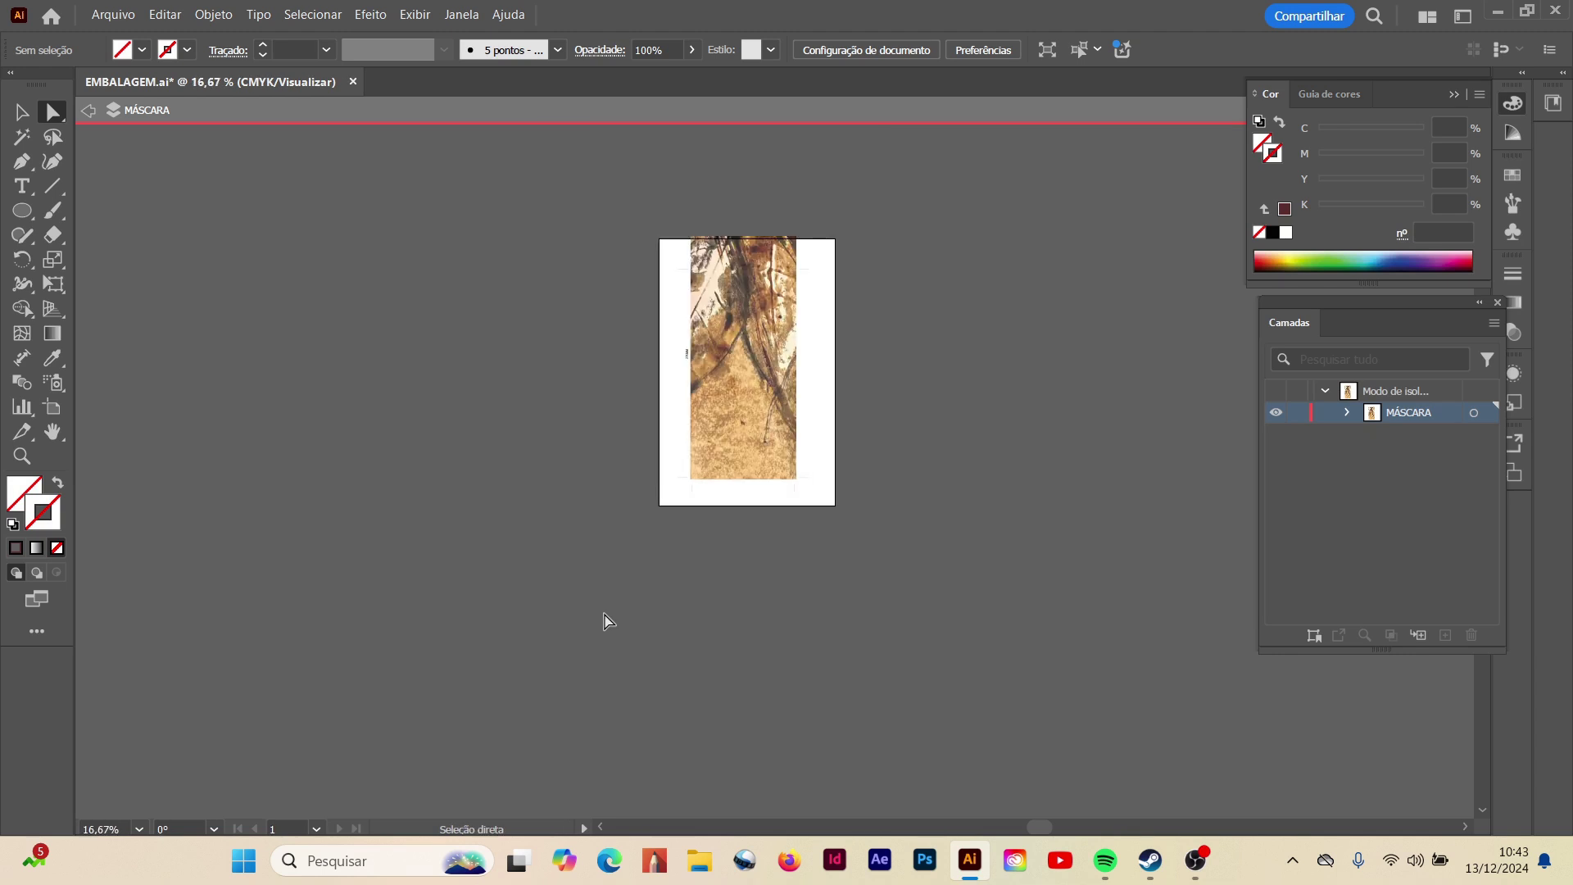
pyautogui.click(87, 111)
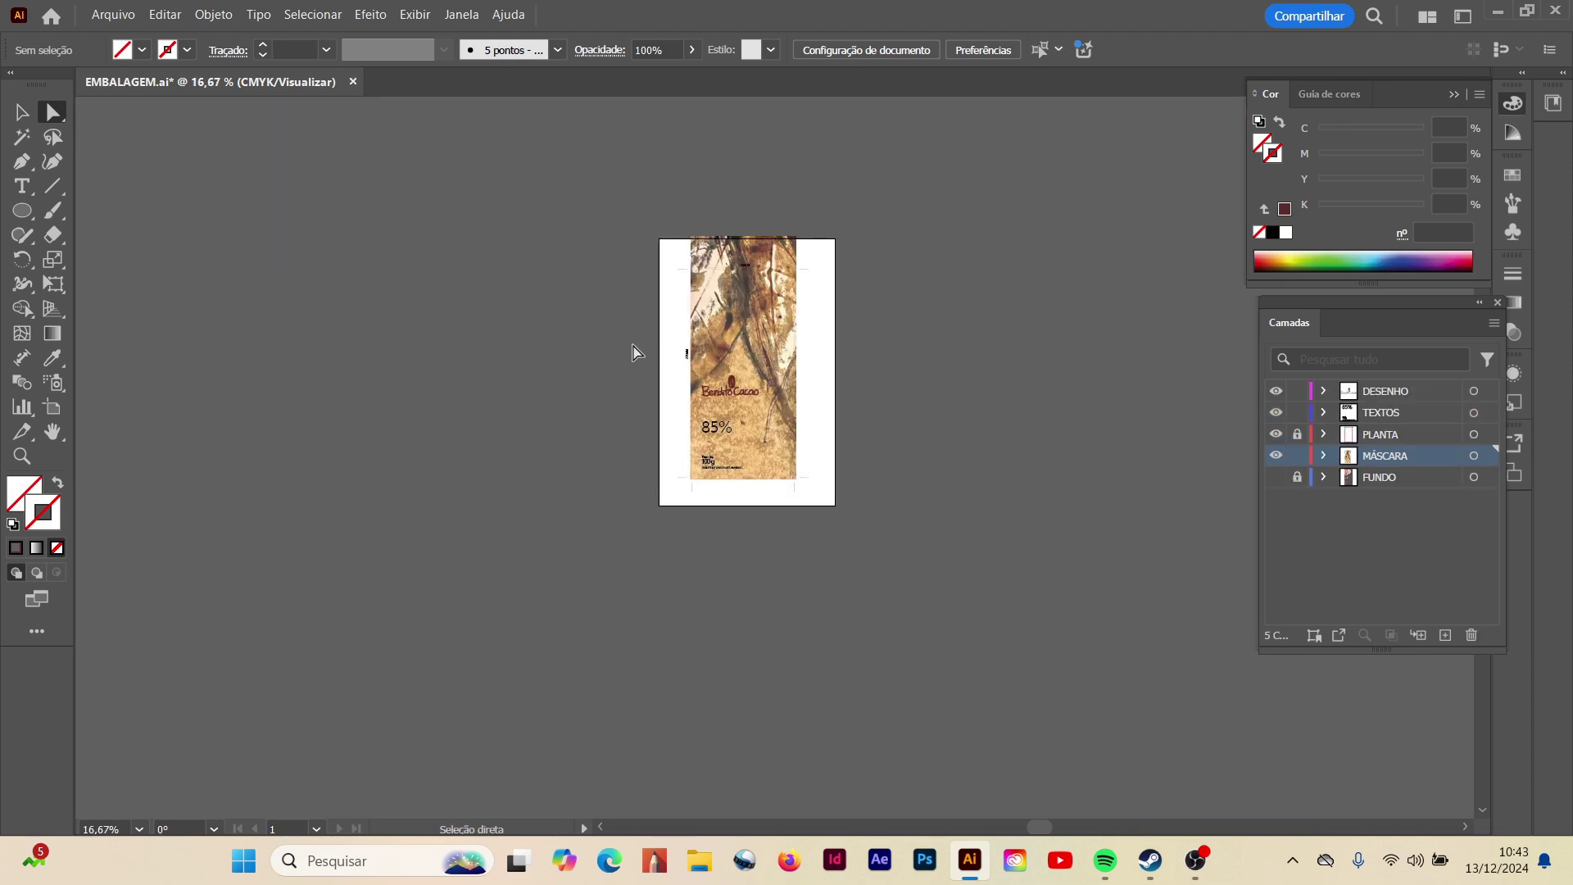
# - Isolate the MÁSCARA layer with the upper edge of the clipped painting in close view
pyautogui.click(25, 456)
pyautogui.click(801, 361)
pyautogui.click(779, 406)
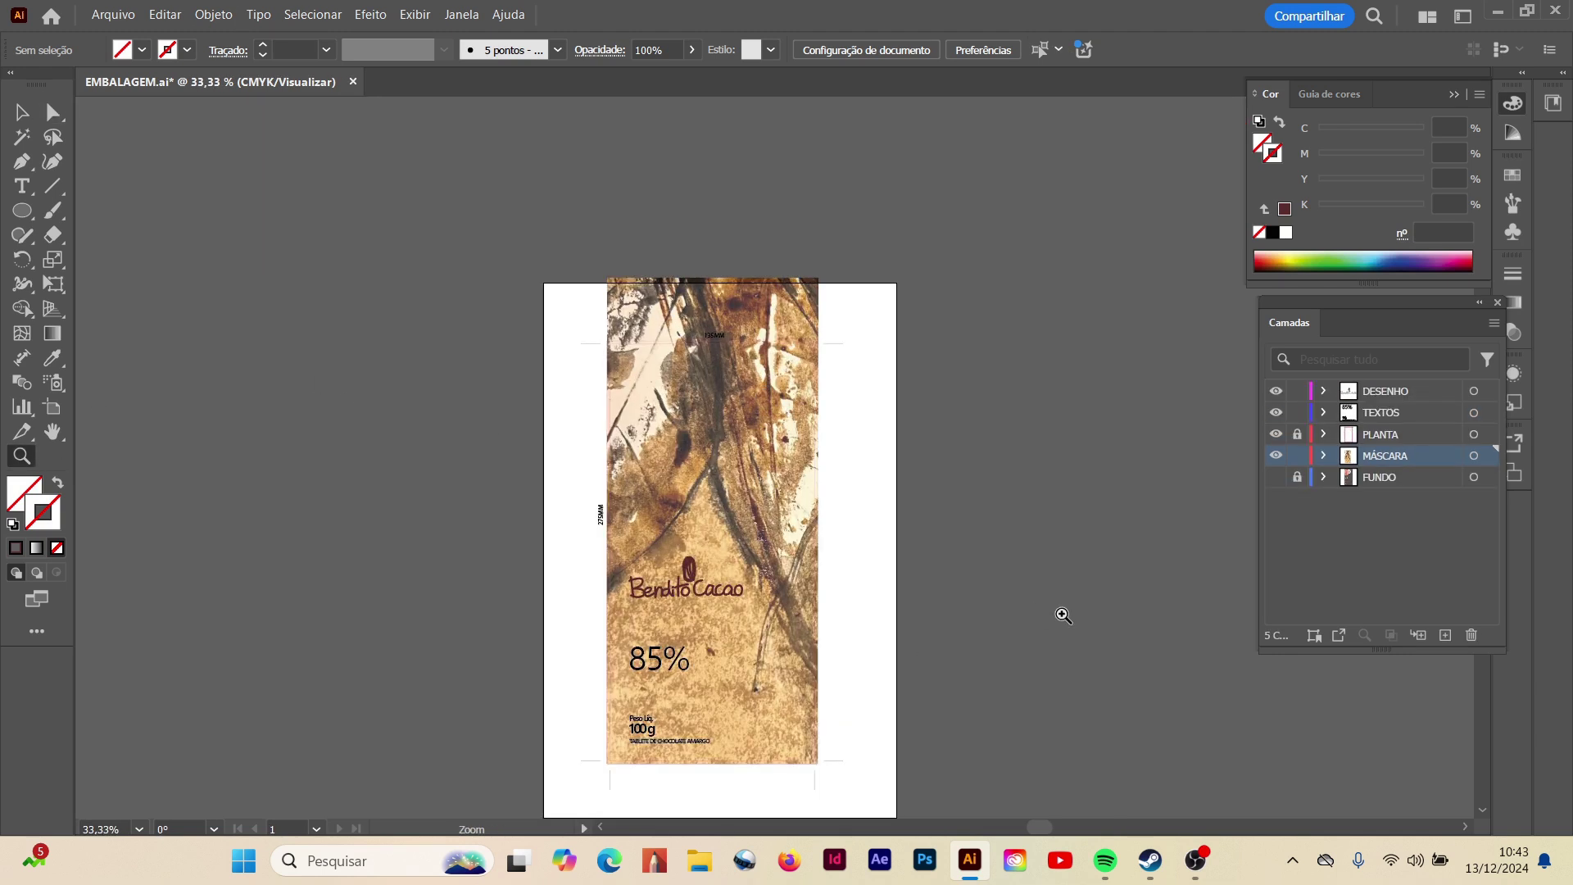
pyautogui.click(610, 285)
pyautogui.click(610, 285)
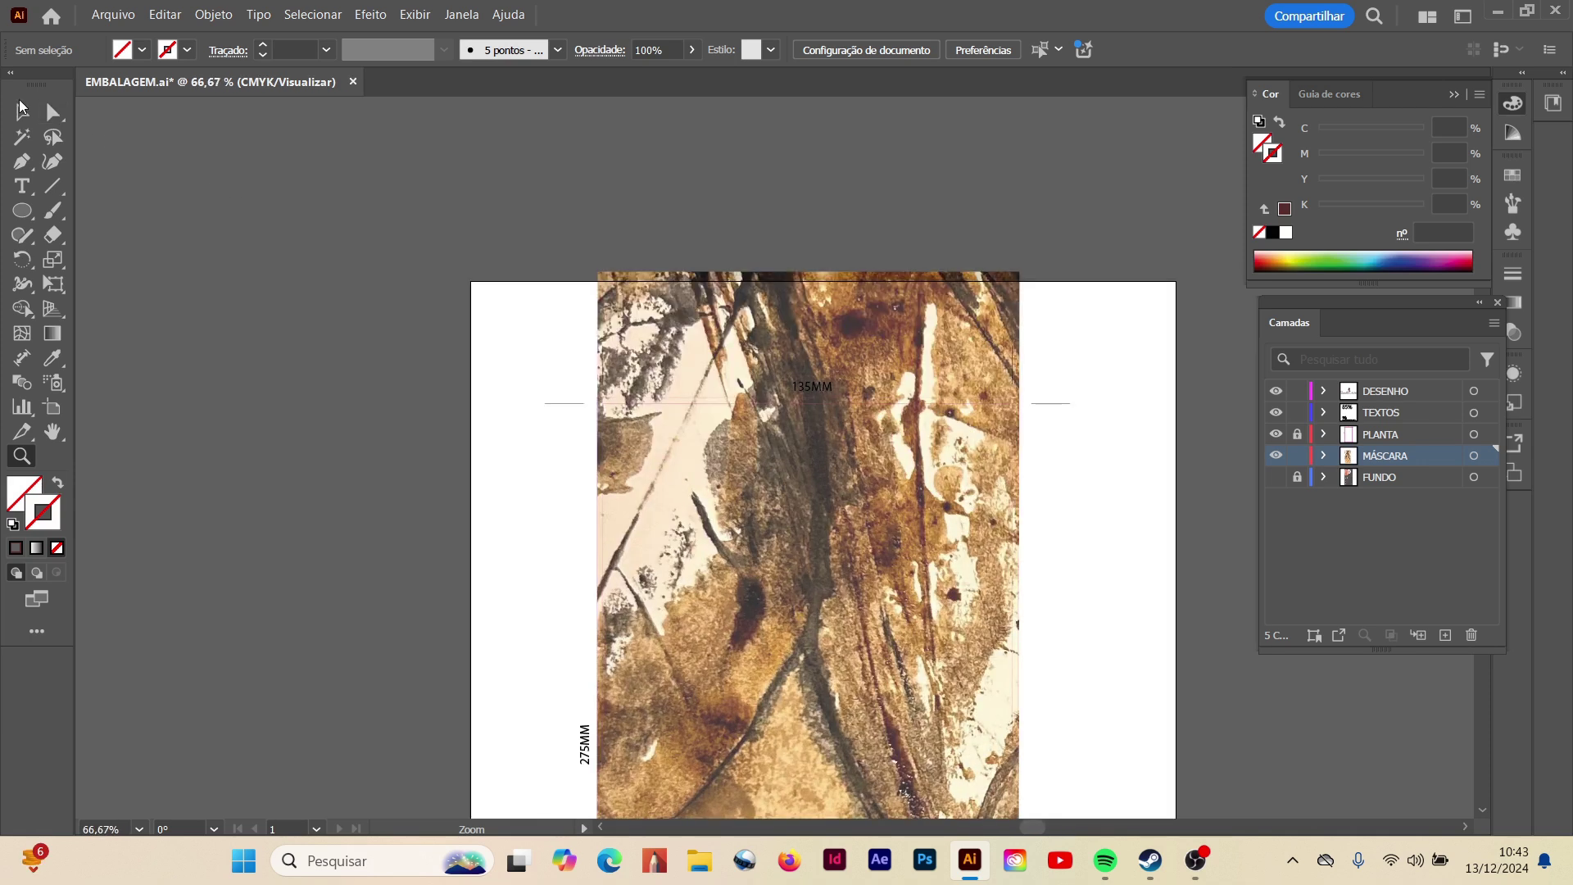
pyautogui.press('a')
pyautogui.click(610, 279)
pyautogui.press('v')
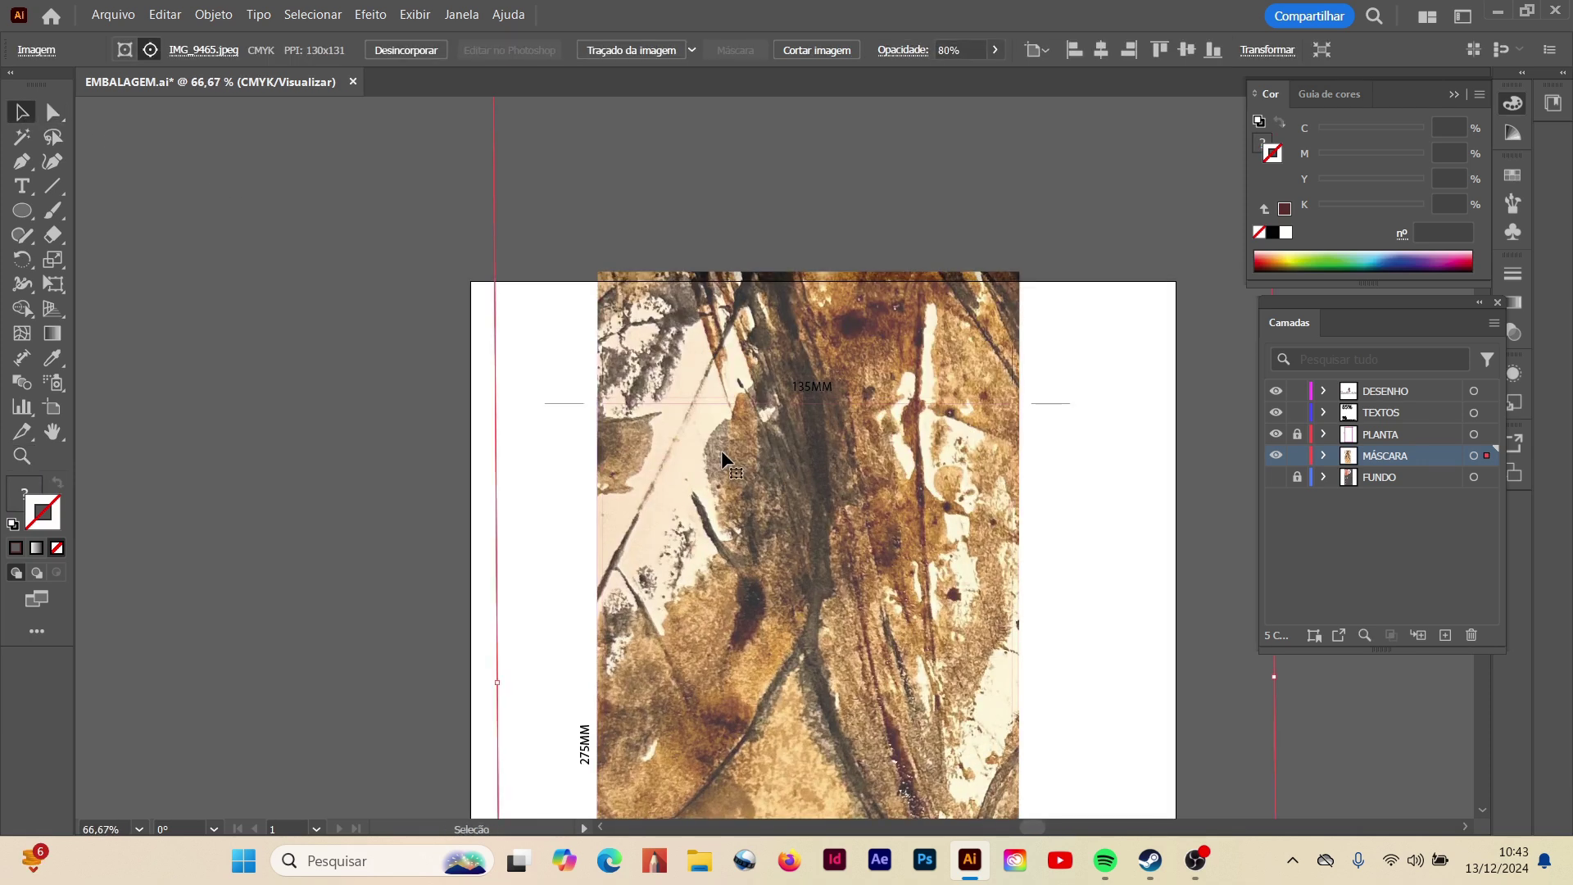
pyautogui.doubleClick(719, 447)
pyautogui.press('a')
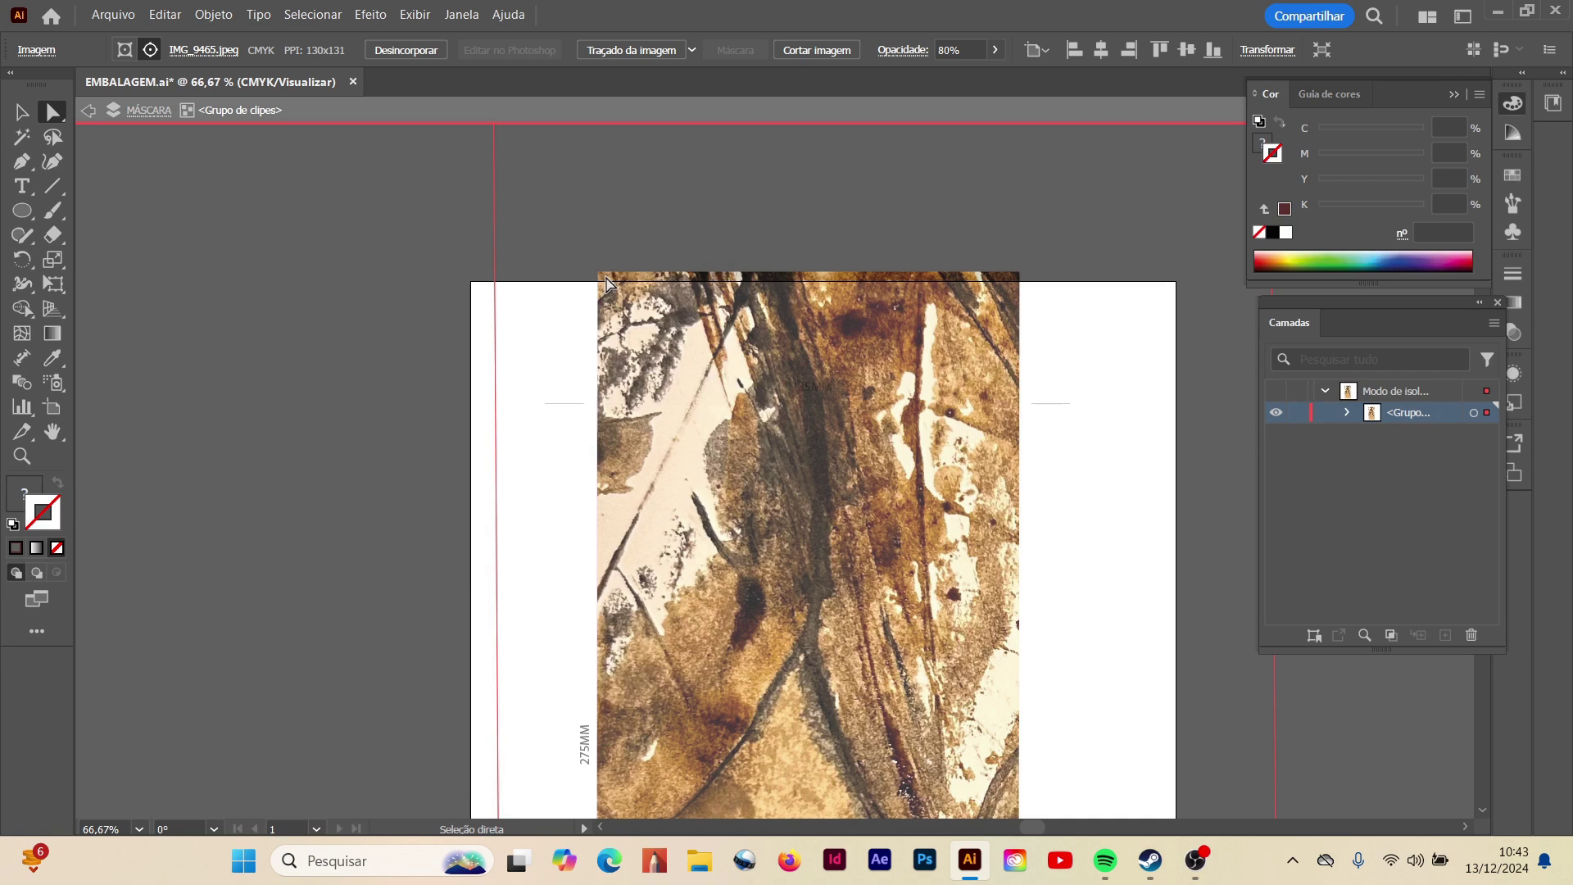
pyautogui.press('v')
pyautogui.doubleClick(725, 481)
pyautogui.click(327, 355)
pyautogui.click(146, 110)
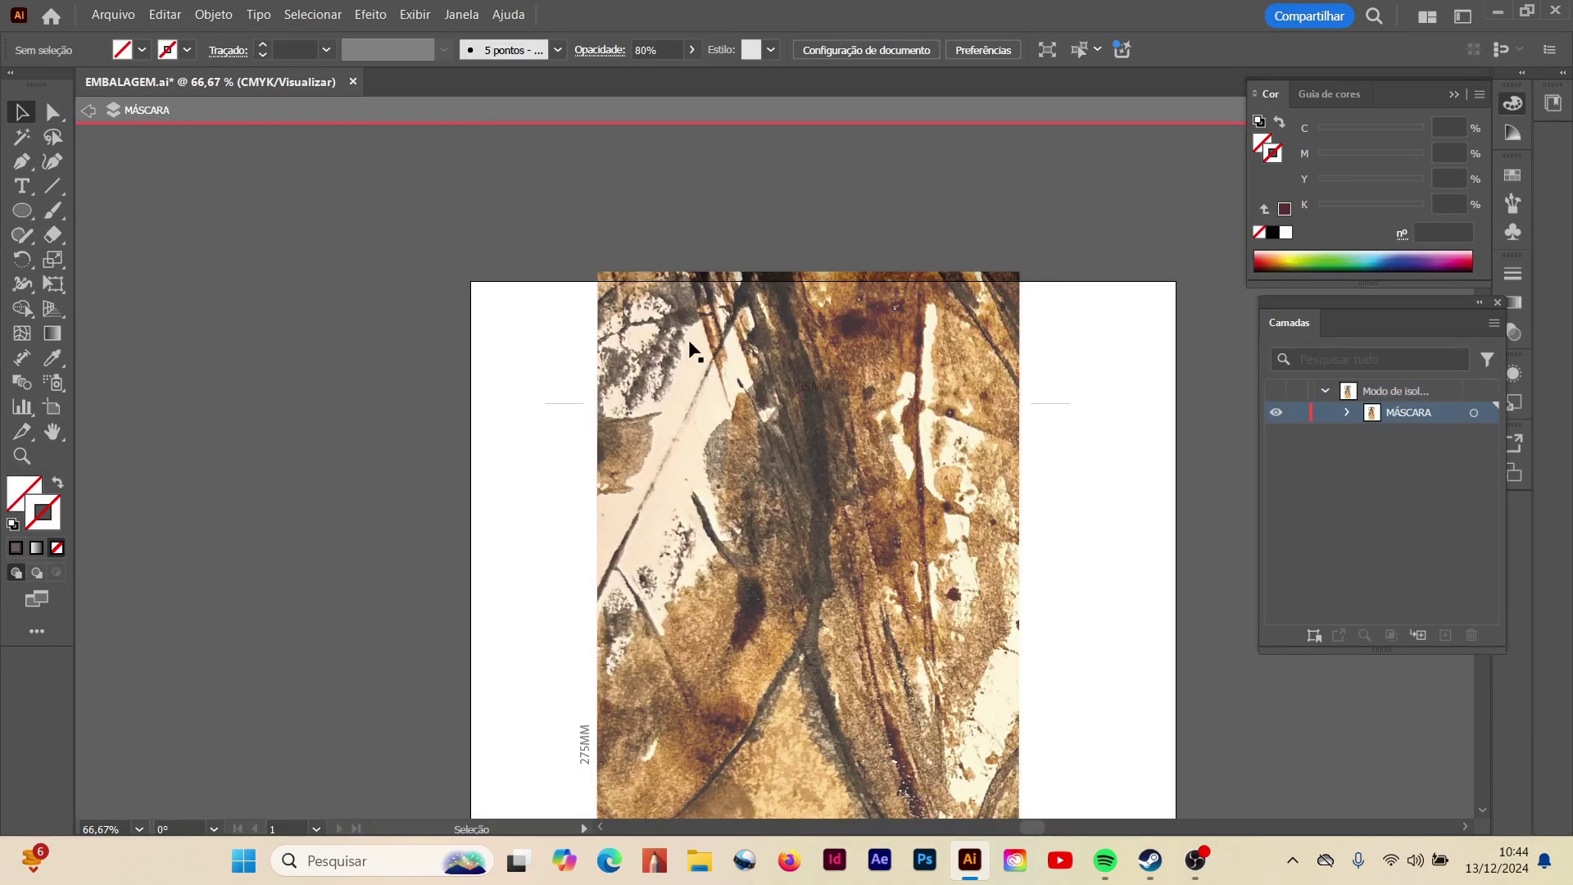
# - Lower the clipping path's two upper corners from above the artboard to the packaging's top edge near the crop marks
pyautogui.click(602, 602)
pyautogui.press('a')
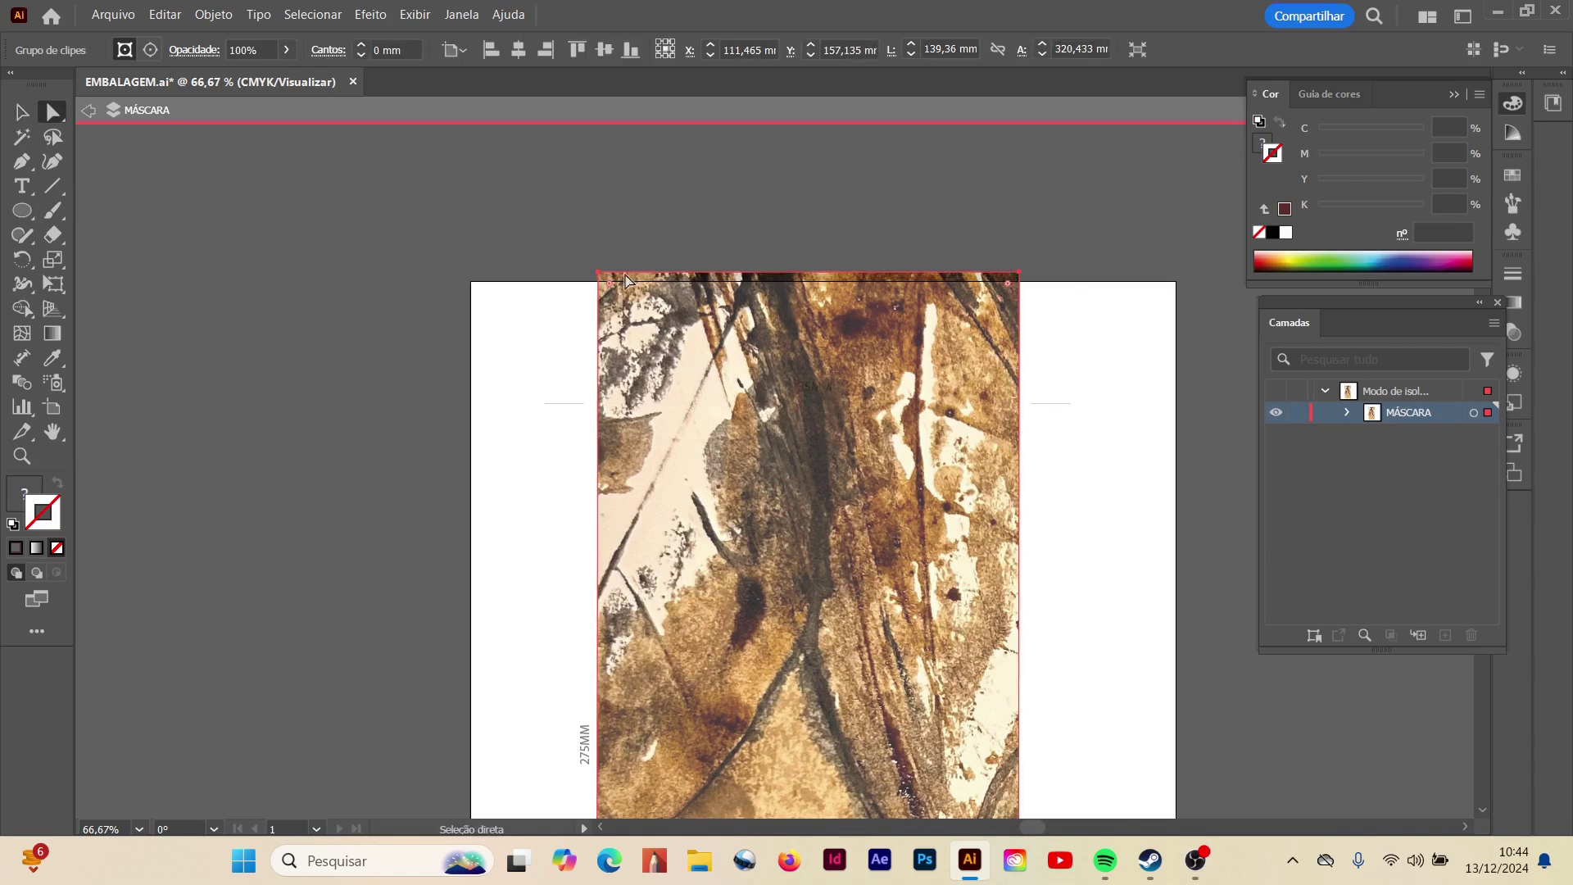
pyautogui.moveTo(598, 278); pyautogui.dragTo(601, 399)
pyautogui.click(598, 280)
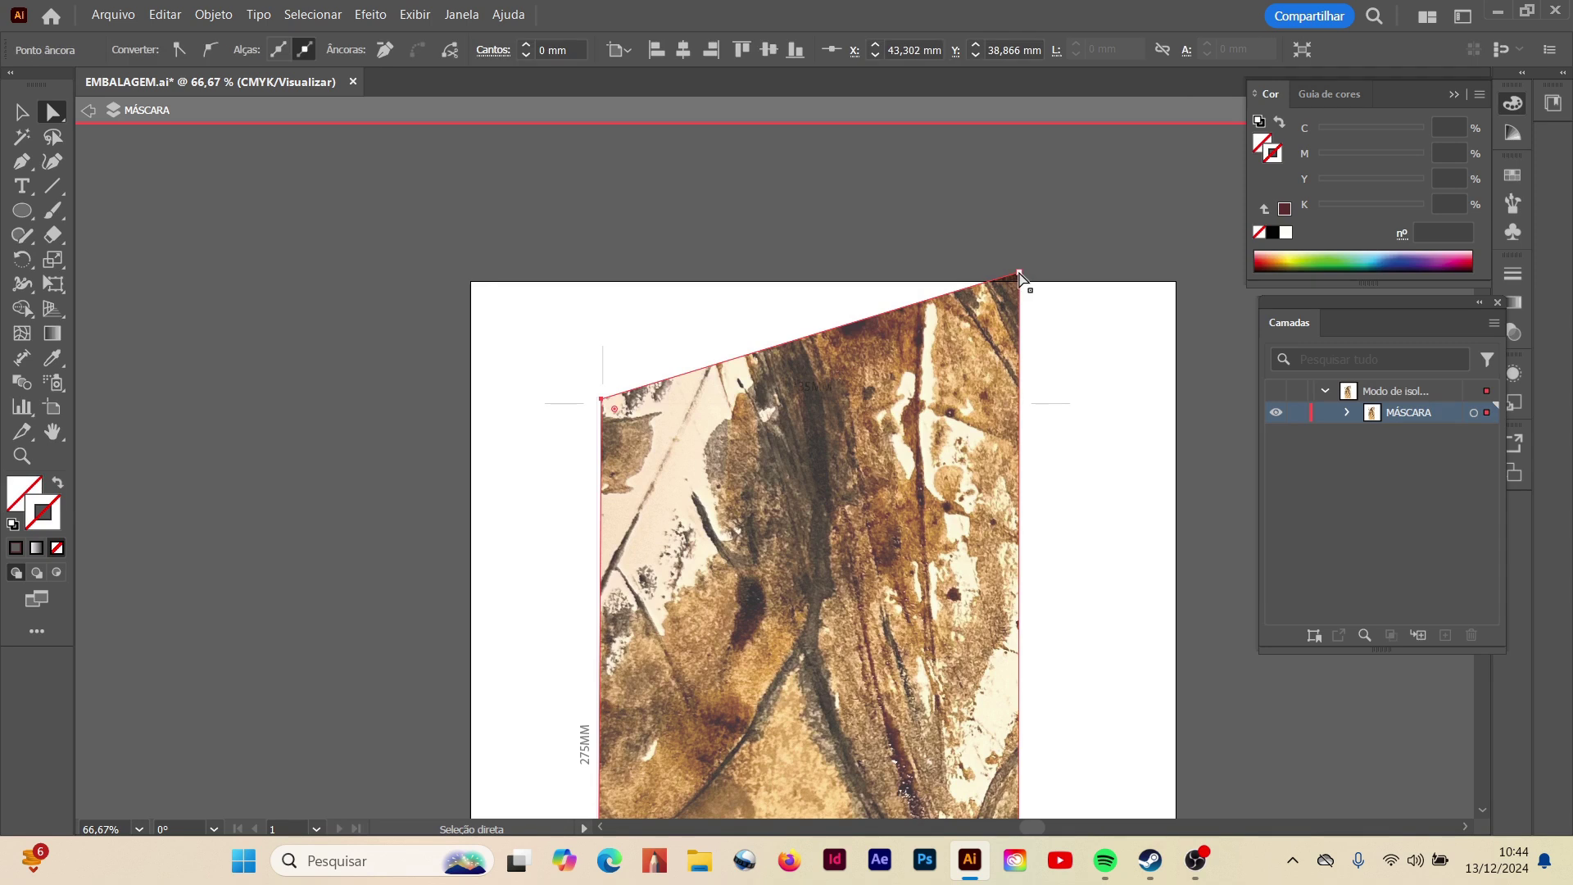
pyautogui.moveTo(1020, 272); pyautogui.dragTo(1020, 399)
pyautogui.click(1071, 316)
# - Align the clipping path's upper-left corner exactly with the corner of the packaging's bleed outline
pyautogui.press('z')
pyautogui.moveTo(612, 367); pyautogui.dragTo(656, 369)
pyautogui.press('a')
pyautogui.click(670, 450)
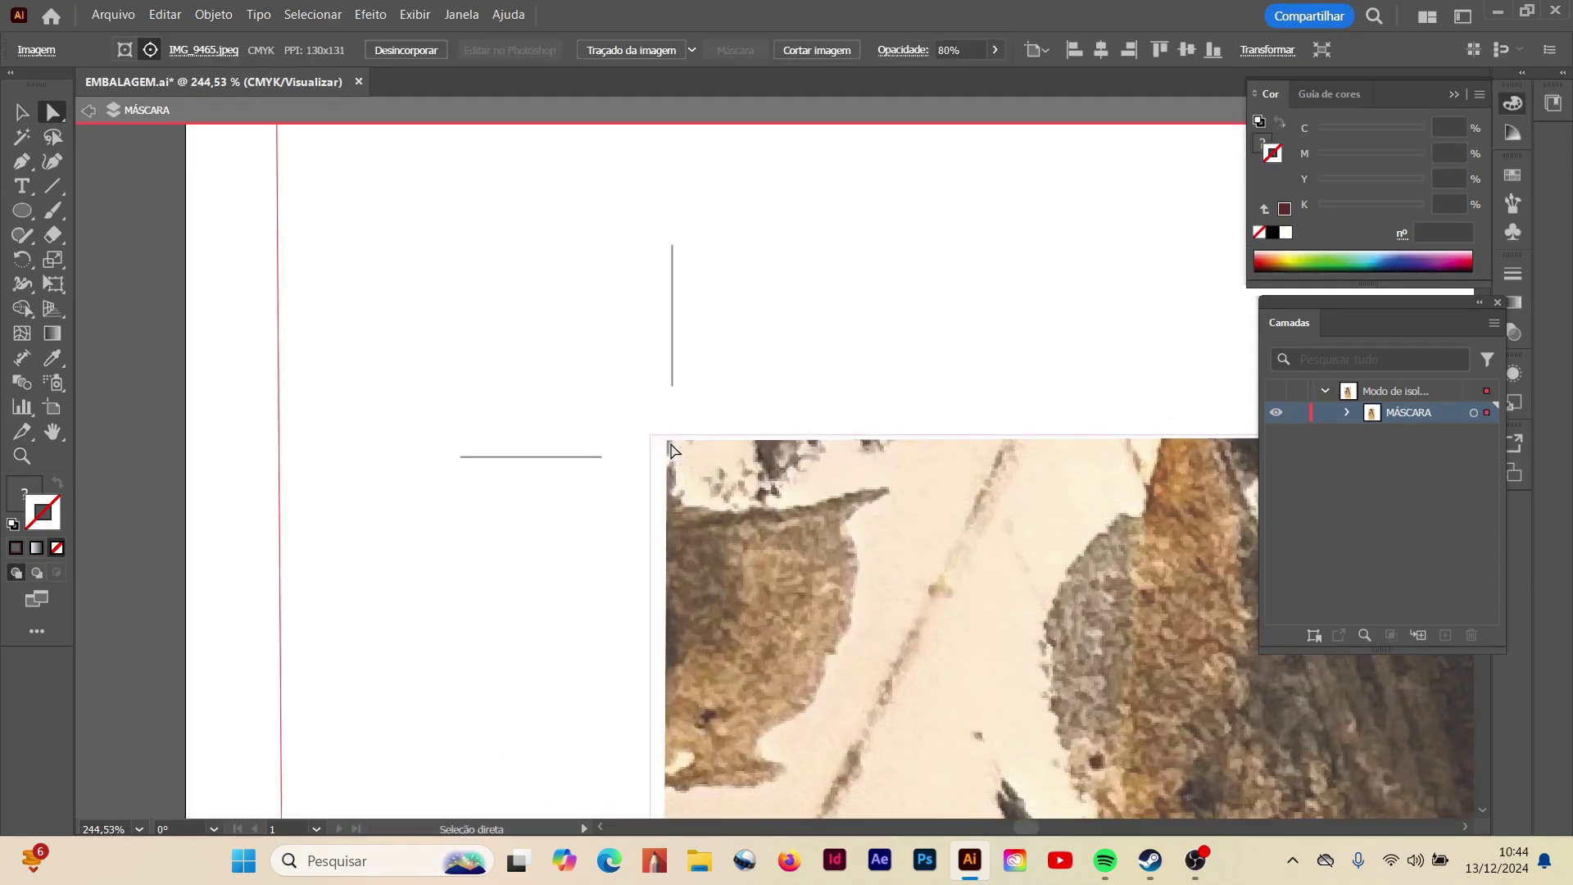
pyautogui.moveTo(668, 442)
pyautogui.mouseDown()
pyautogui.moveTo(653, 434)
pyautogui.moveTo(658, 457)
pyautogui.moveTo(650, 435)
pyautogui.mouseUp()
pyautogui.click(431, 323)
# - Exit the isolation of the MÁSCARA layer with the full packaging front in view
pyautogui.press('v')
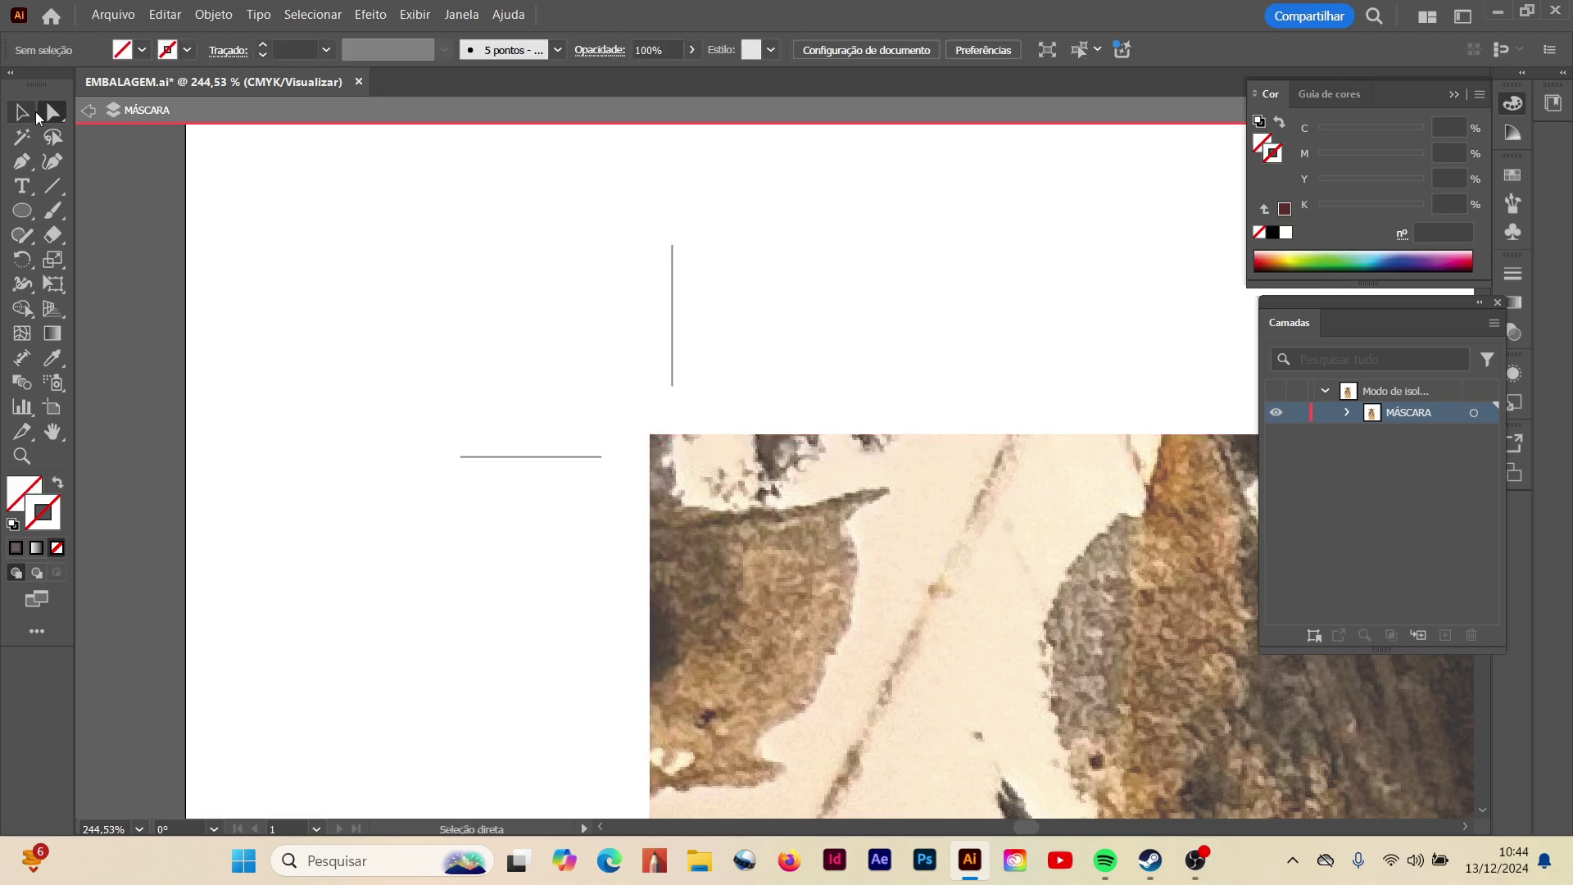
pyautogui.click(53, 432)
pyautogui.moveTo(1069, 509); pyautogui.dragTo(864, 604)
pyautogui.hotkey('ctrl', '0')
pyautogui.press('v')
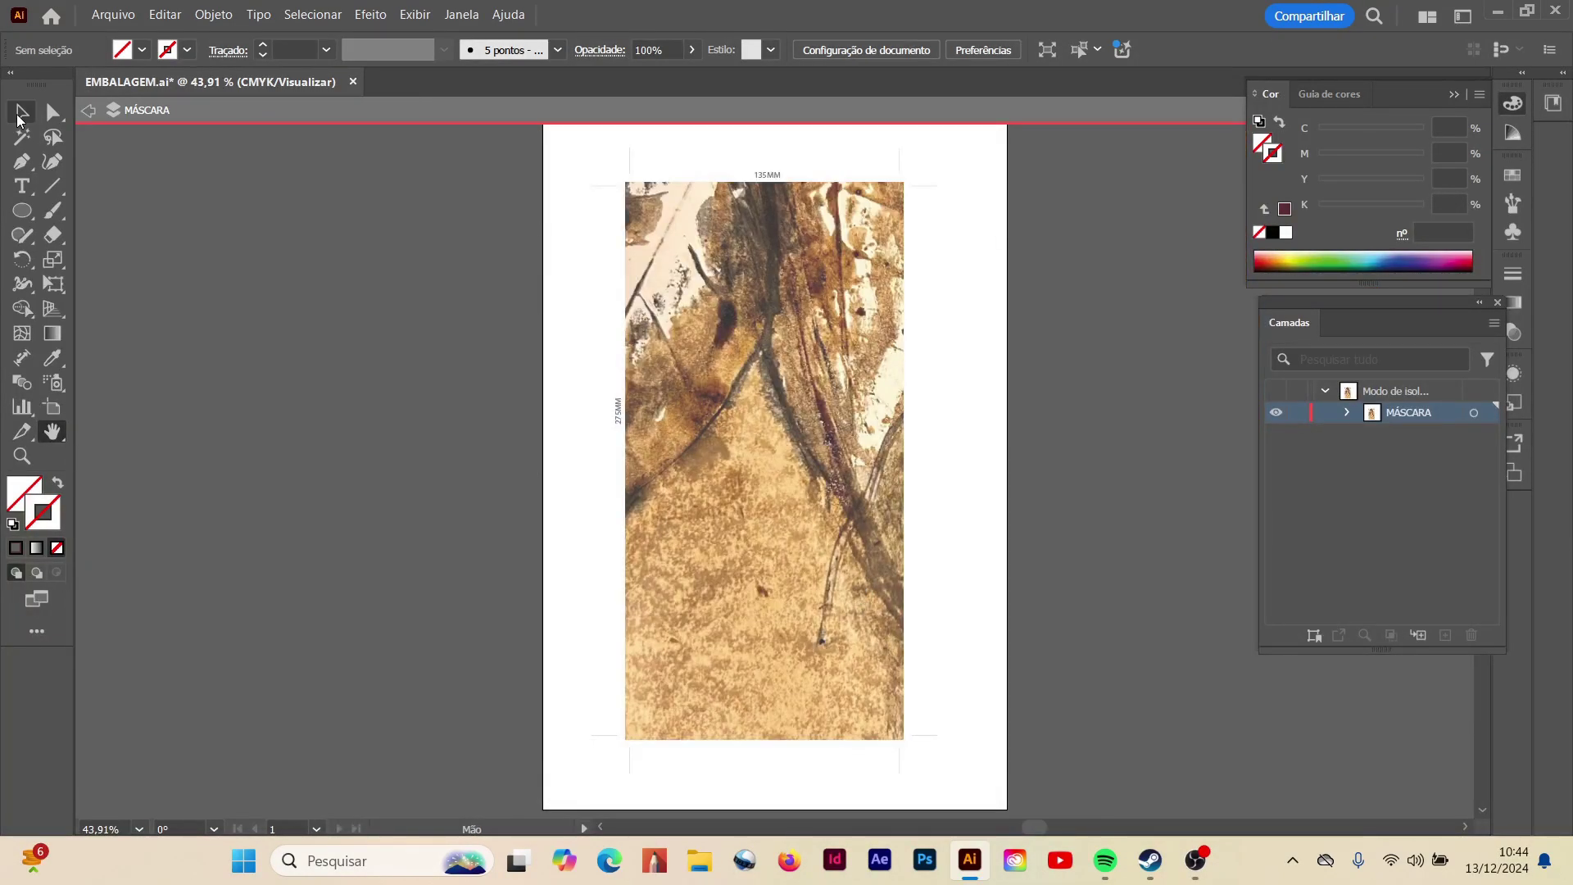
pyautogui.doubleClick(430, 506)
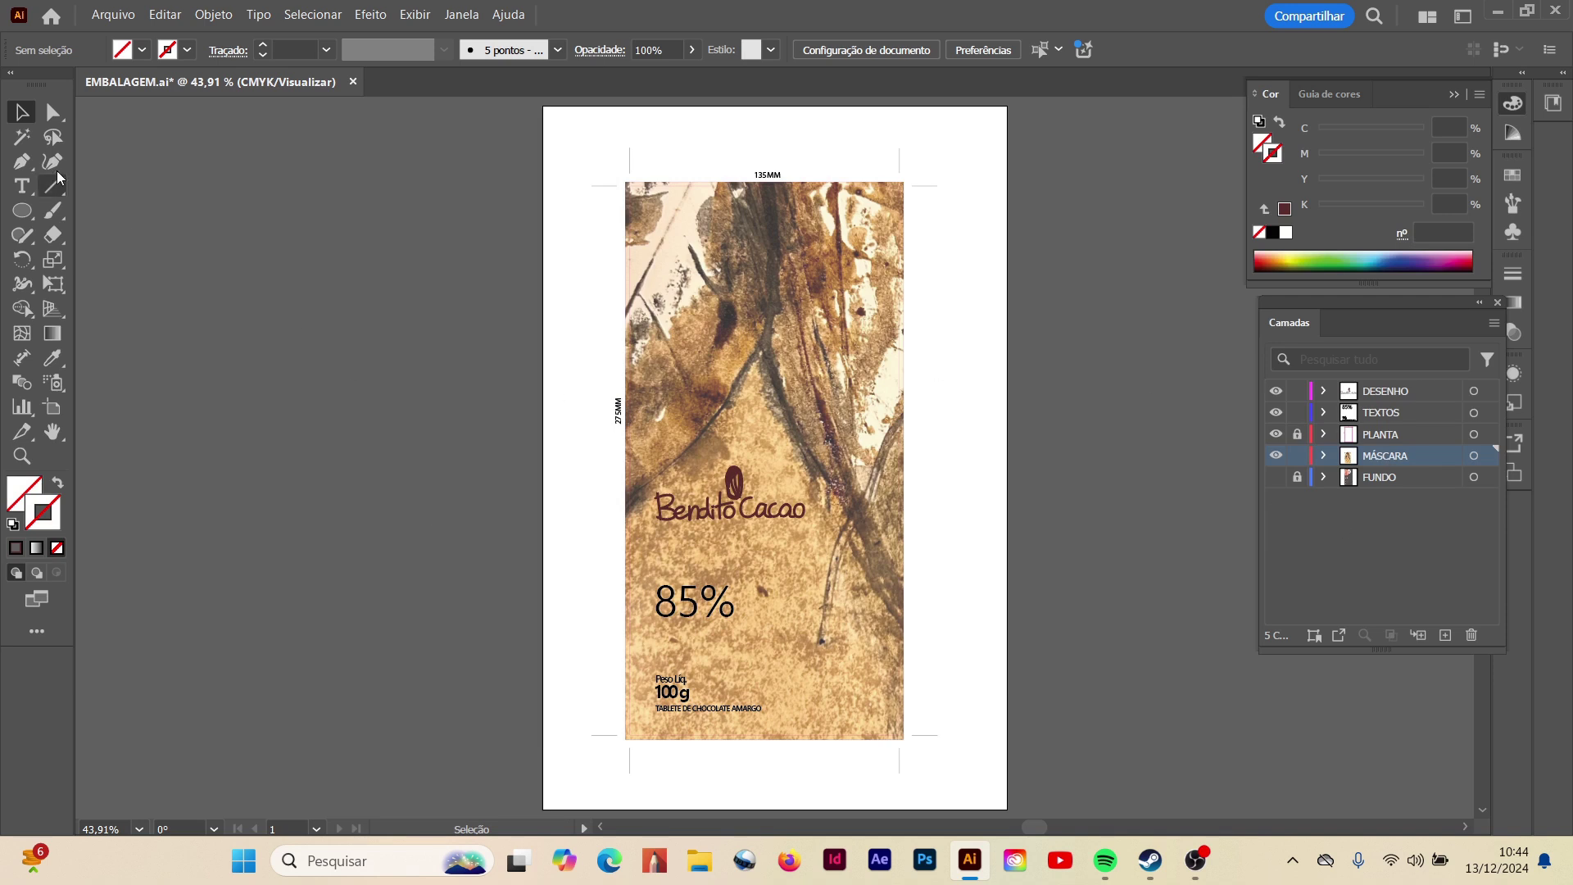
# - Set the opacity of the clipped background painting to 90%
pyautogui.click(53, 112)
pyautogui.click(775, 359)
pyautogui.click(994, 50)
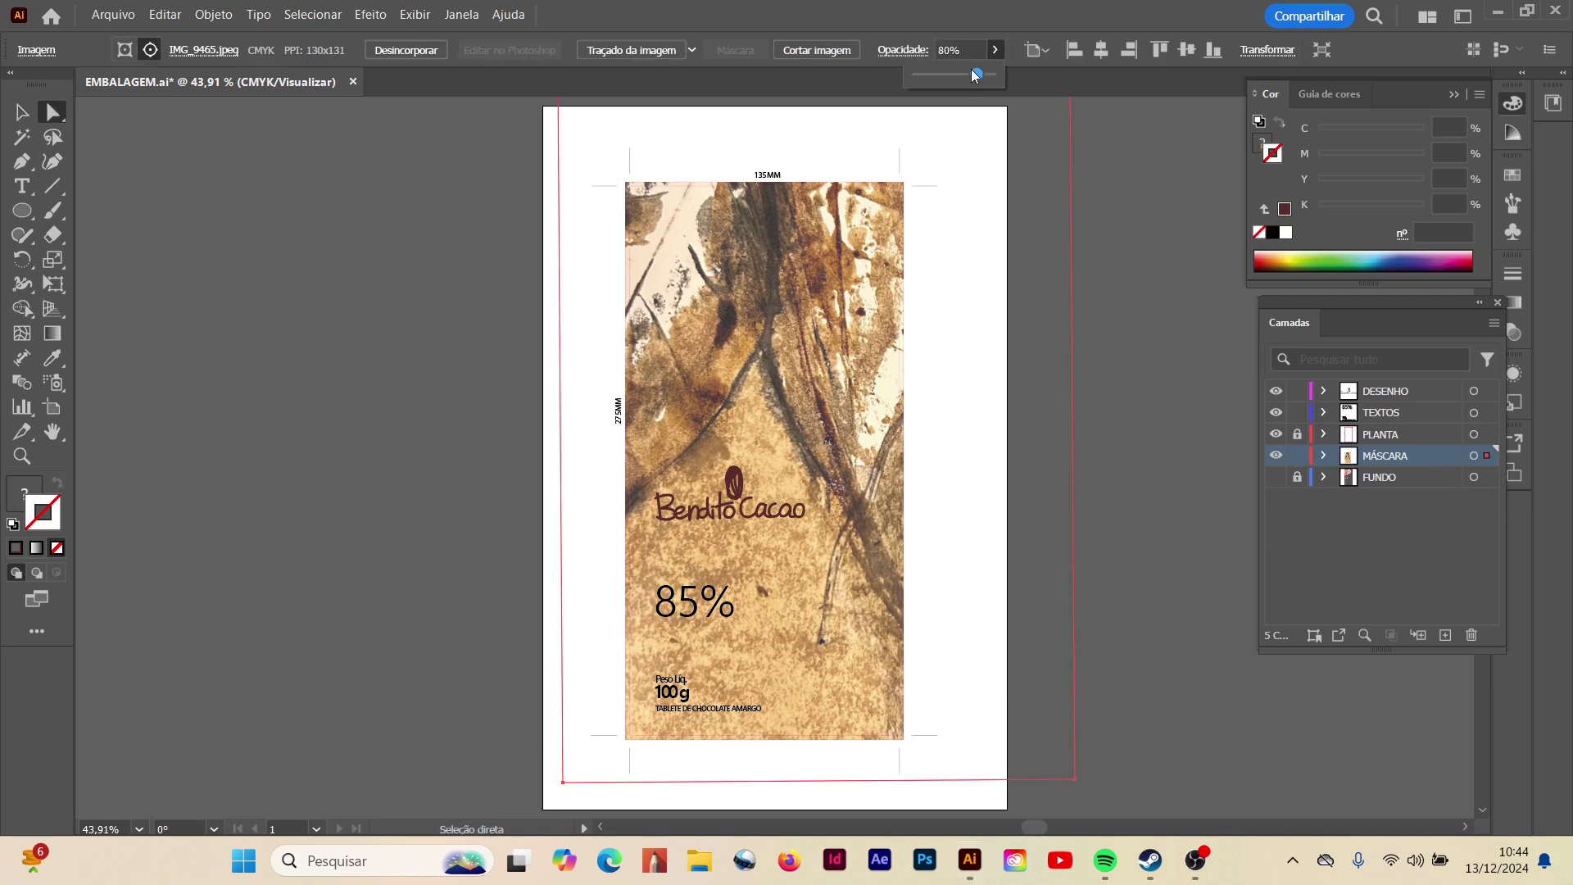
pyautogui.click(994, 74)
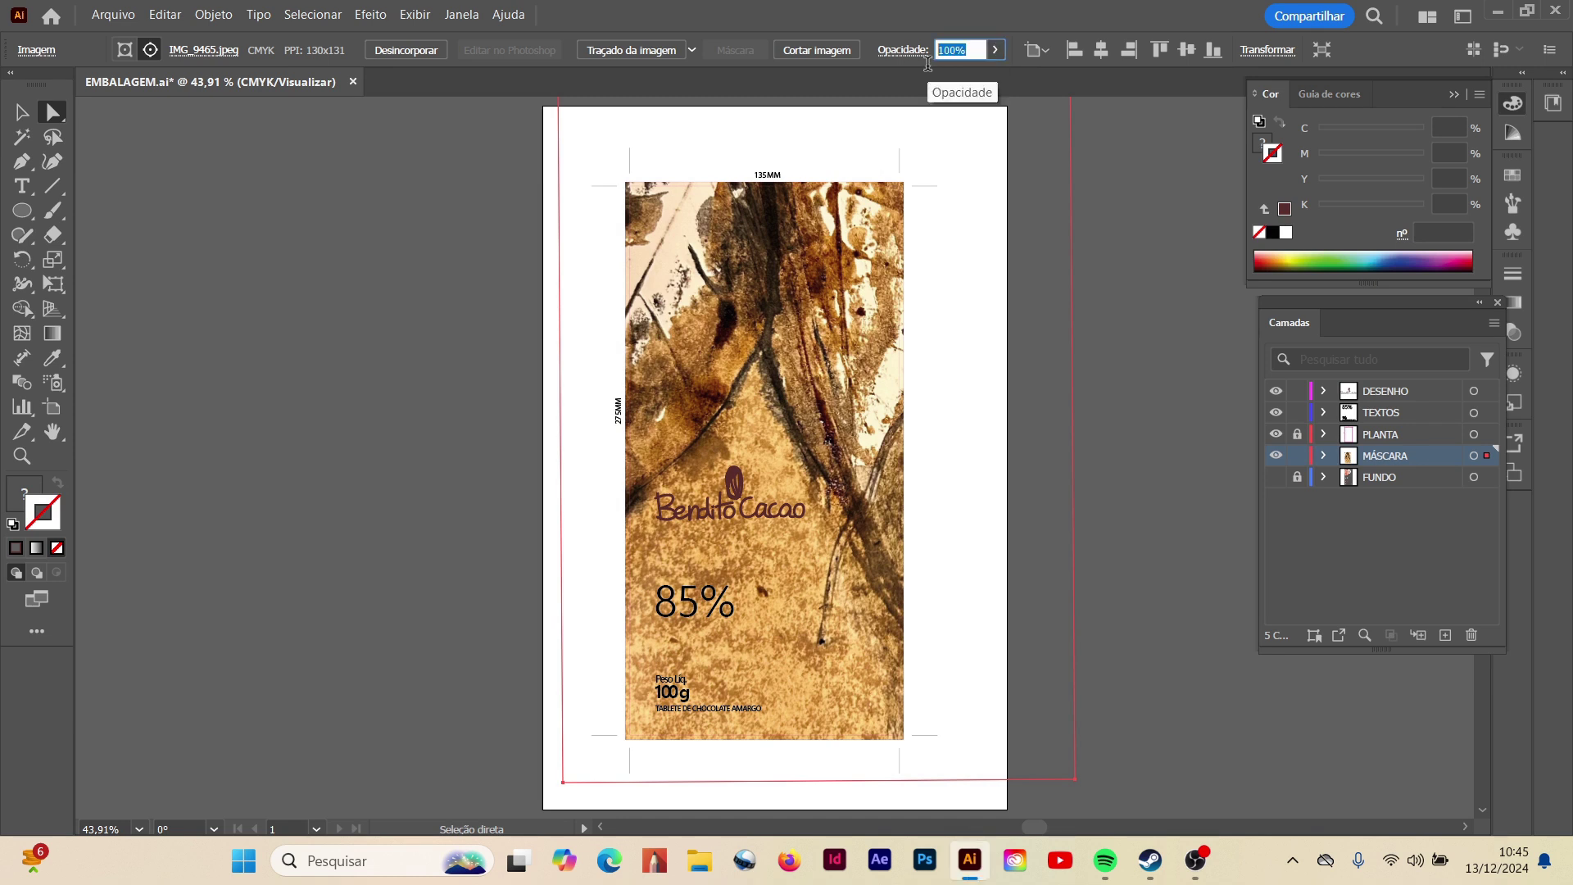
pyautogui.write('90')
pyautogui.press('Return')
pyautogui.click(173, 153)
# - Lock and hide all layers except FUNDO, and show and unlock FUNDO with the original package image
pyautogui.click(21, 456)
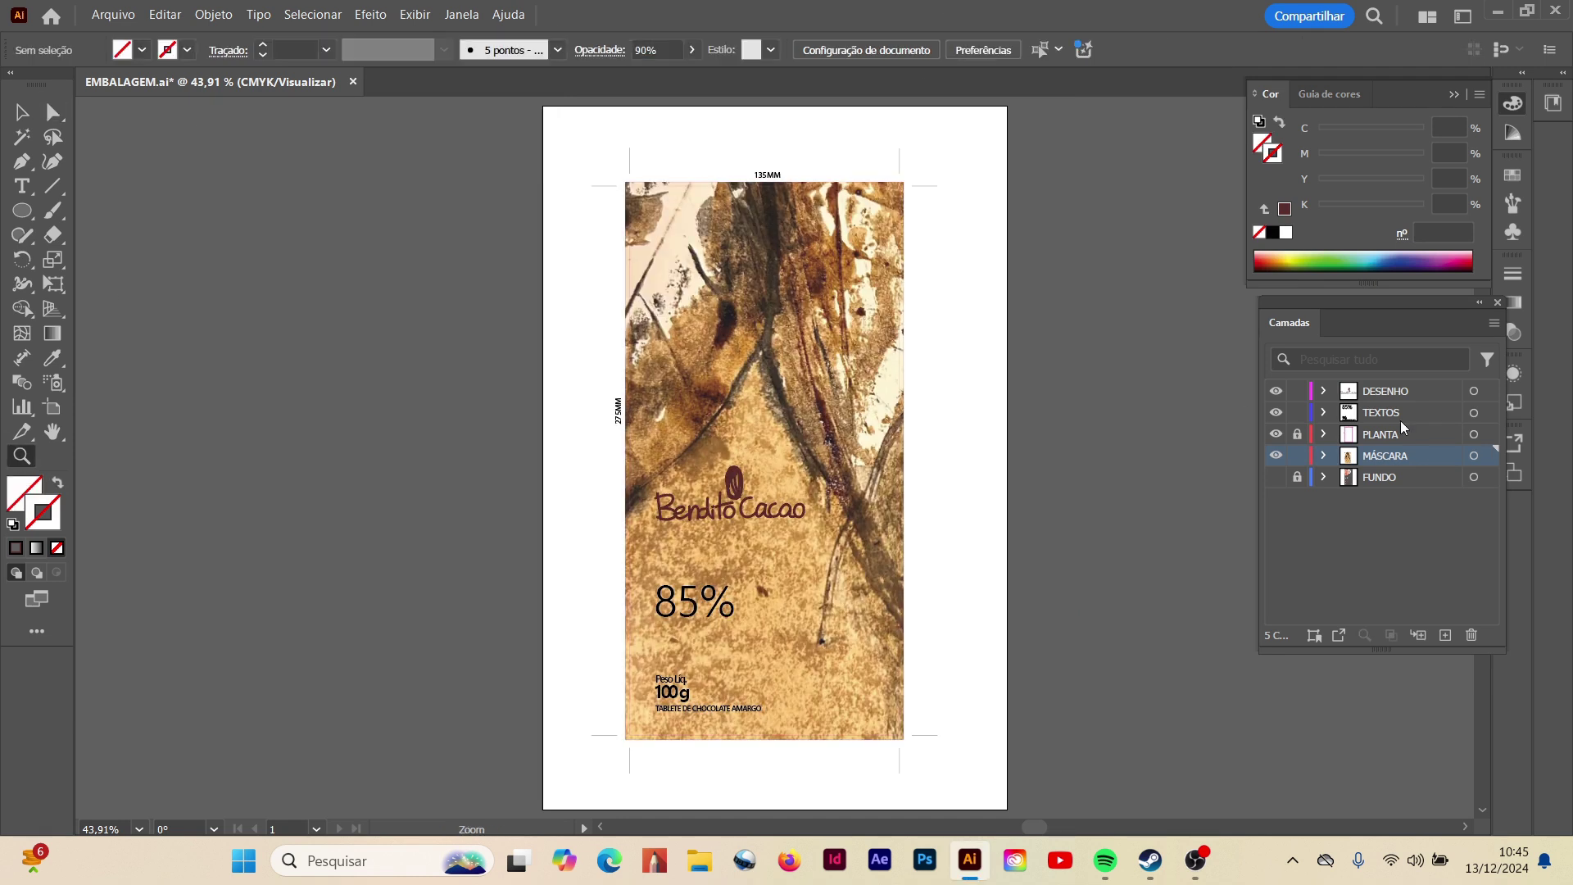
pyautogui.scroll(1, 1391, 409)
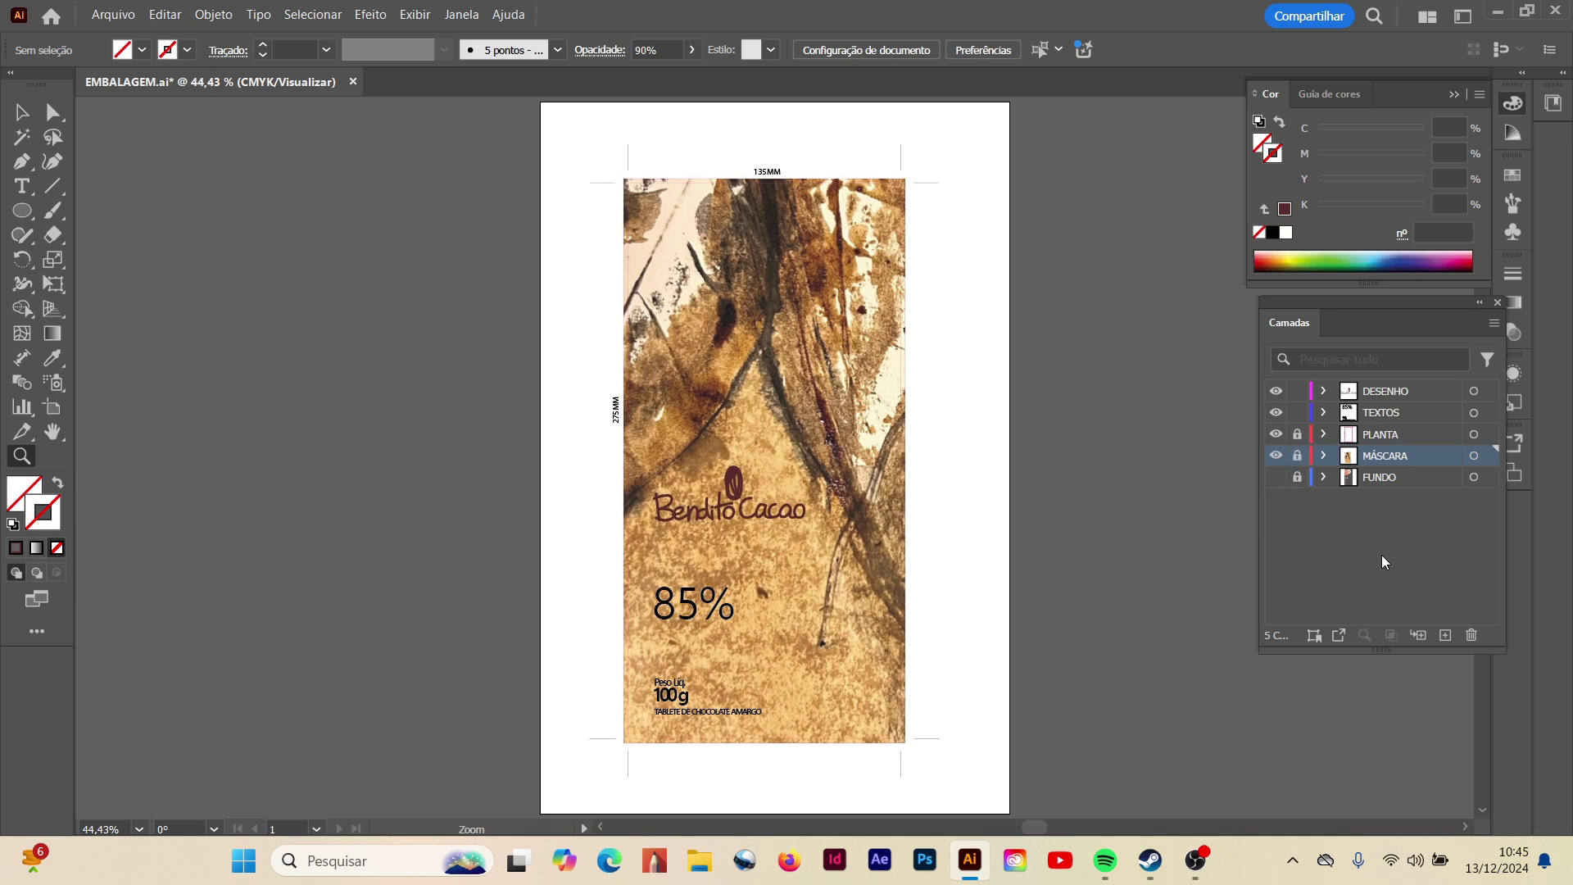
pyautogui.click(1297, 413)
pyautogui.keyDown('ctrl'); pyautogui.click(1276, 456); pyautogui.keyUp('ctrl')
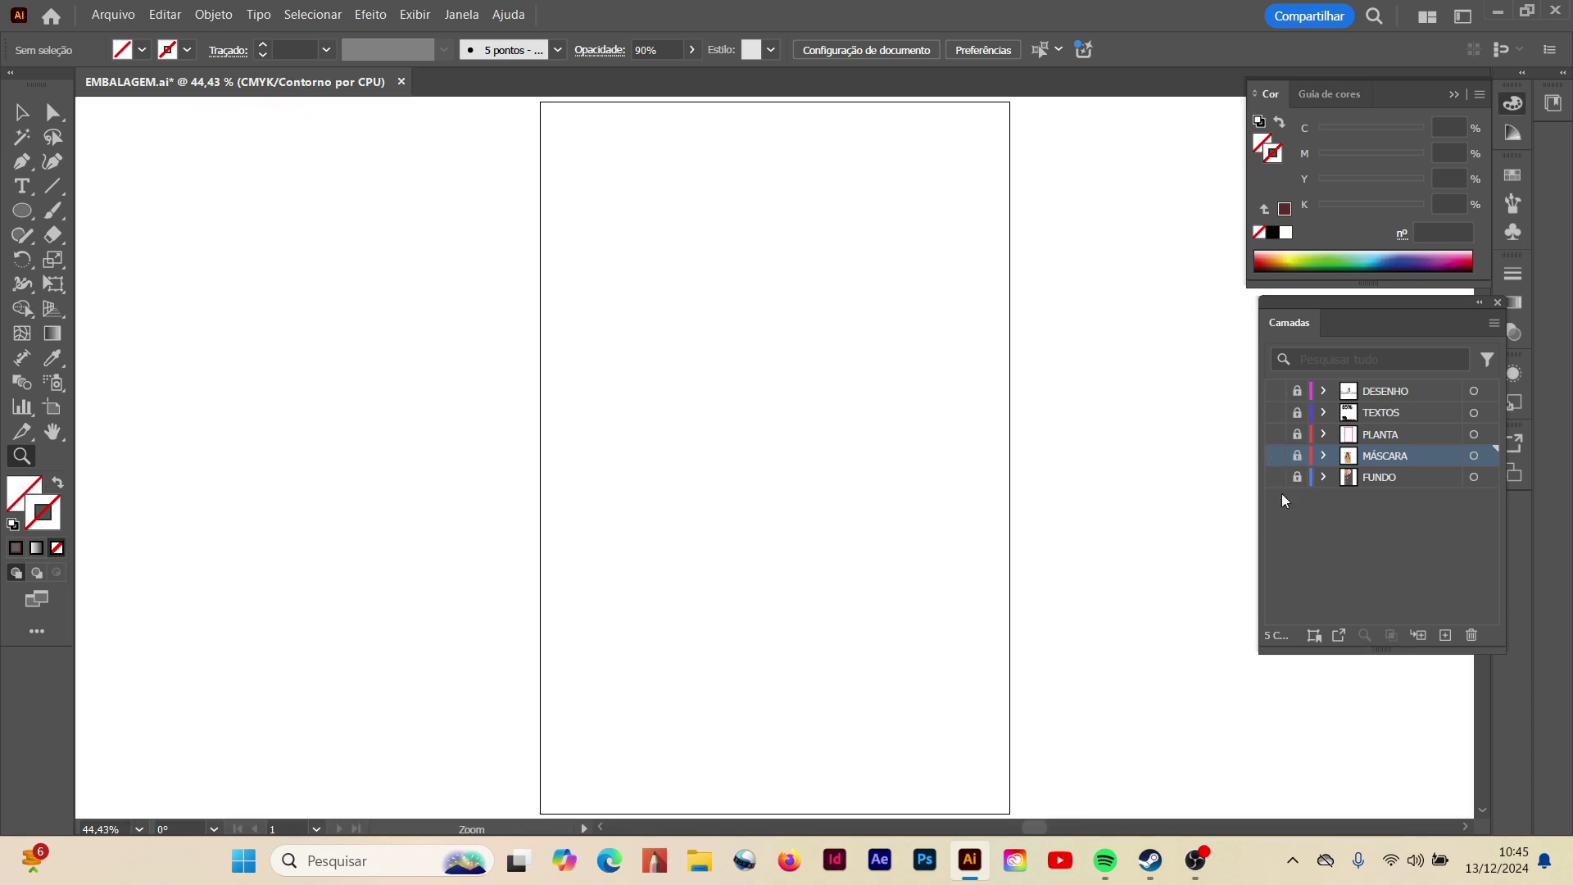
pyautogui.keyDown('ctrl'); pyautogui.click(1277, 478); pyautogui.keyUp('ctrl')
pyautogui.click(1297, 477)
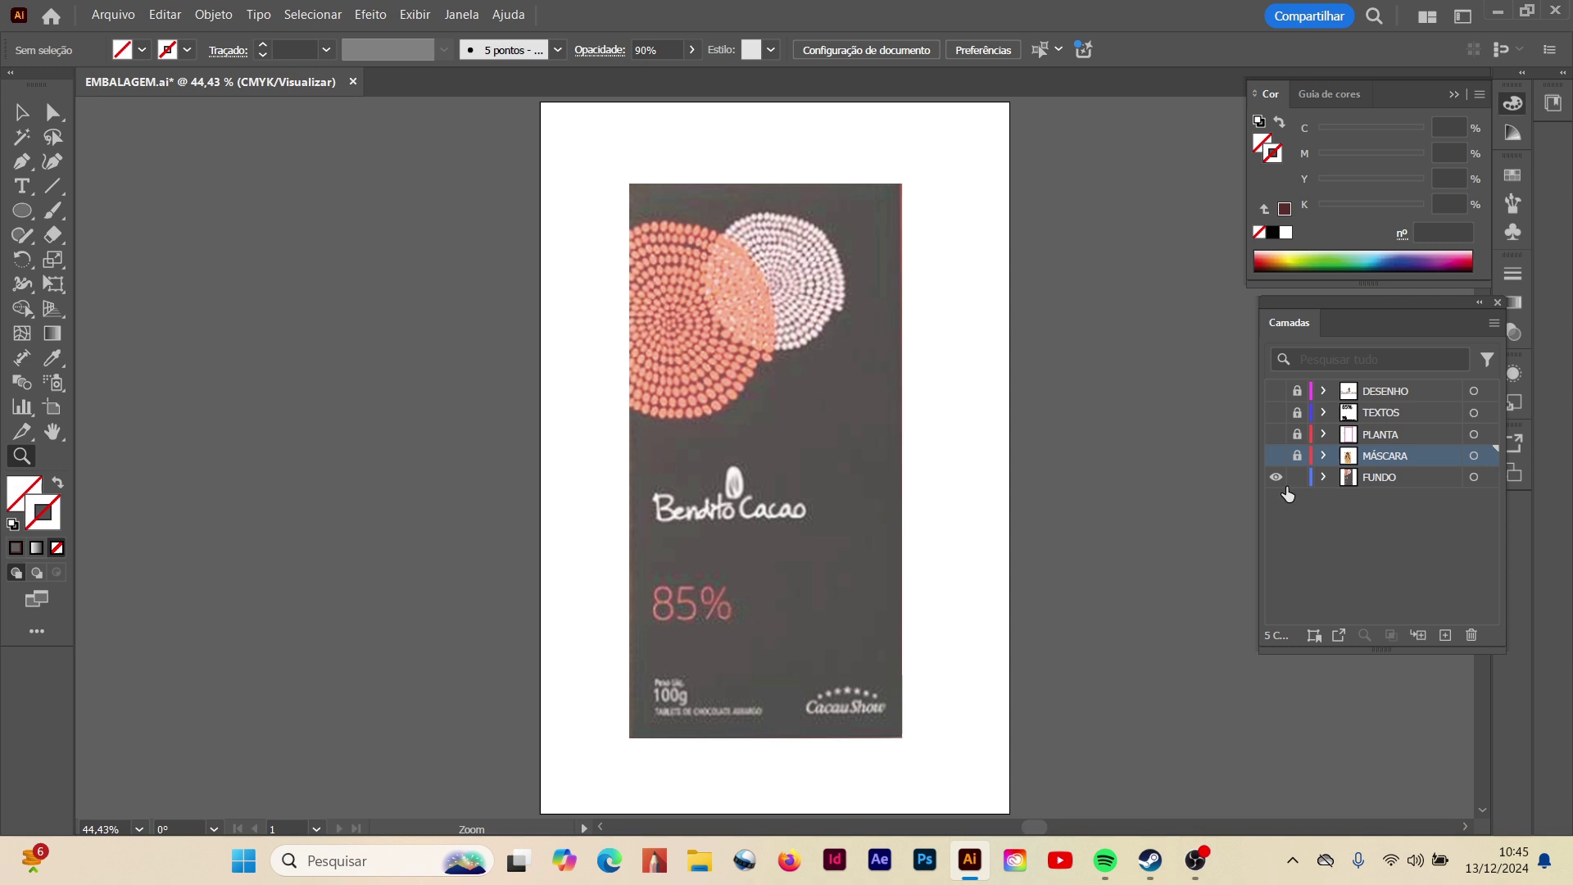
# - Move the original package reference image off the artboard to its left side
pyautogui.press('v')
pyautogui.moveTo(790, 384); pyautogui.dragTo(390, 377)
pyautogui.click(1139, 426)
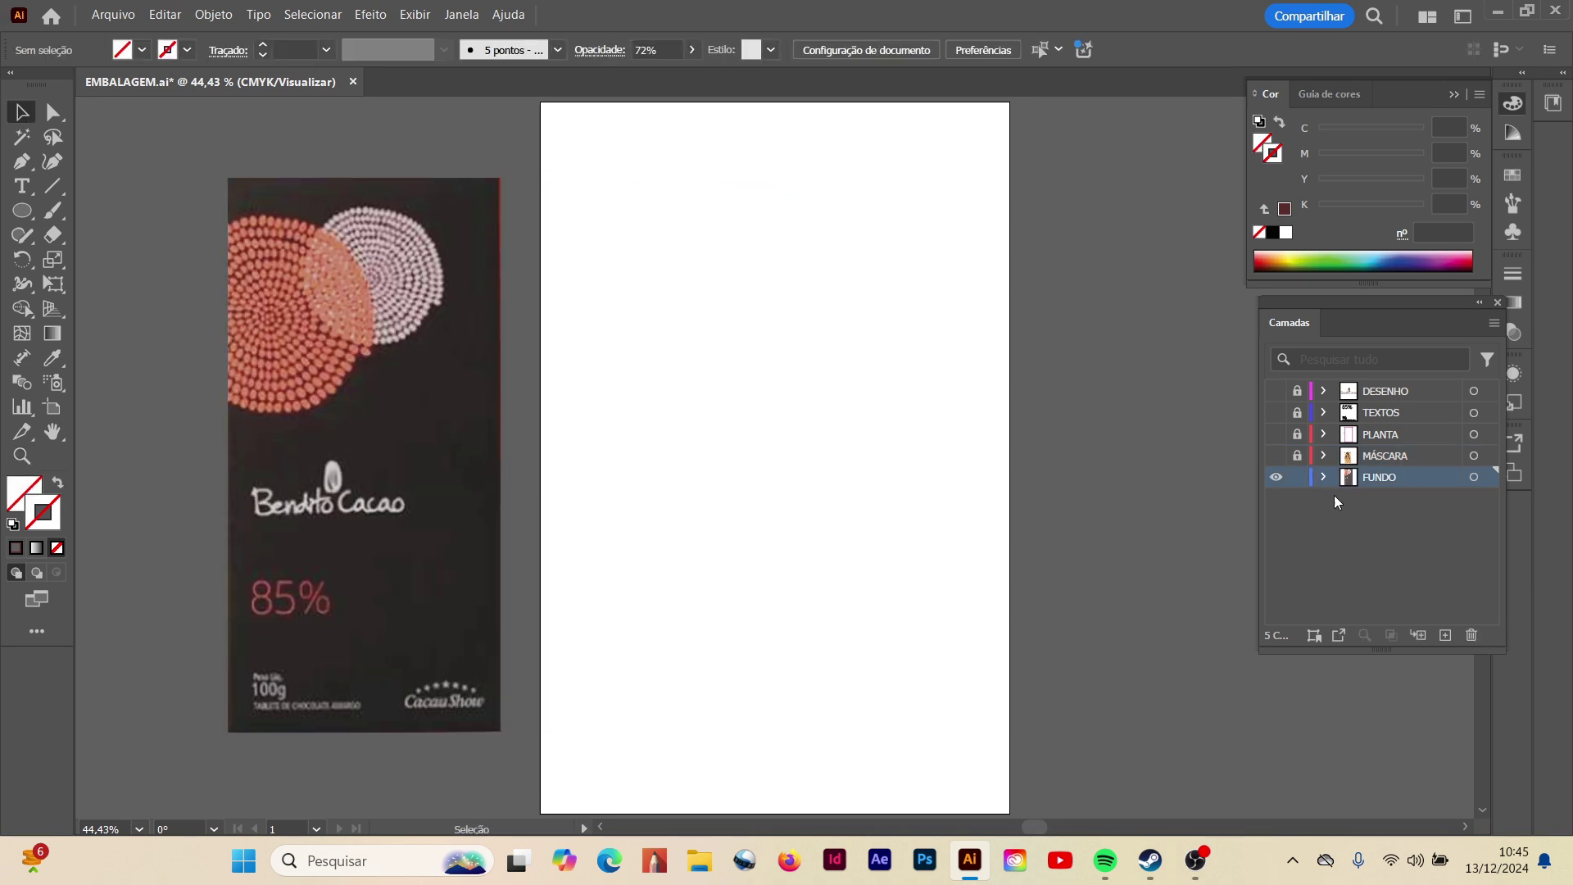
# - Lock FUNDO and show the DESENHO, MÁSCARA, PLANTA and TEXTOS layers again beside the reference image
pyautogui.click(1277, 392)
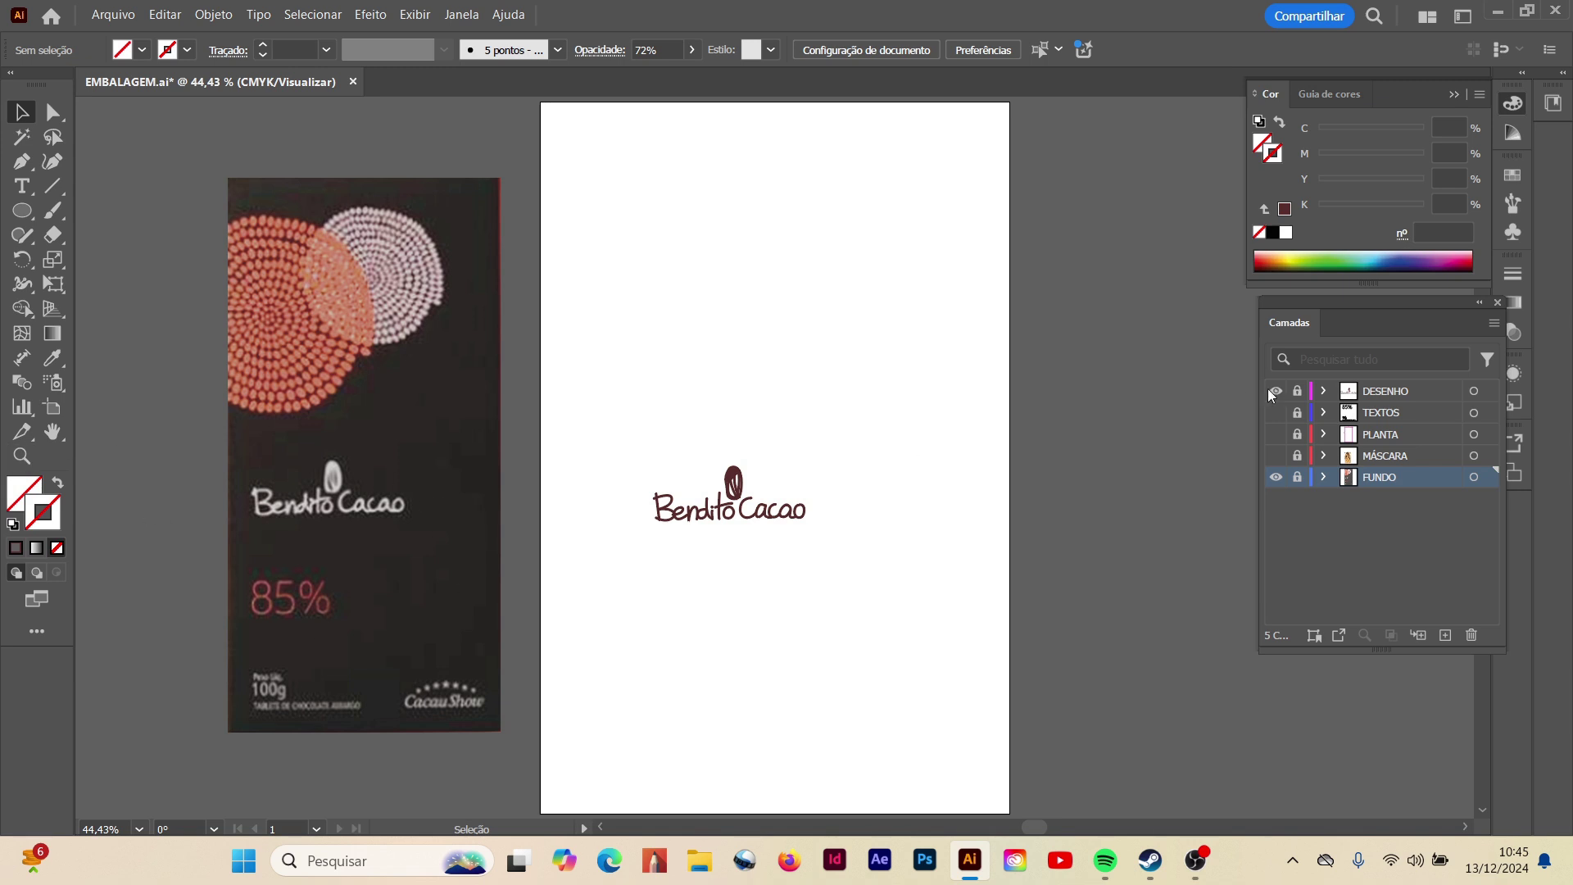
pyautogui.click(17, 457)
pyautogui.moveTo(248, 433); pyautogui.dragTo(915, 512)
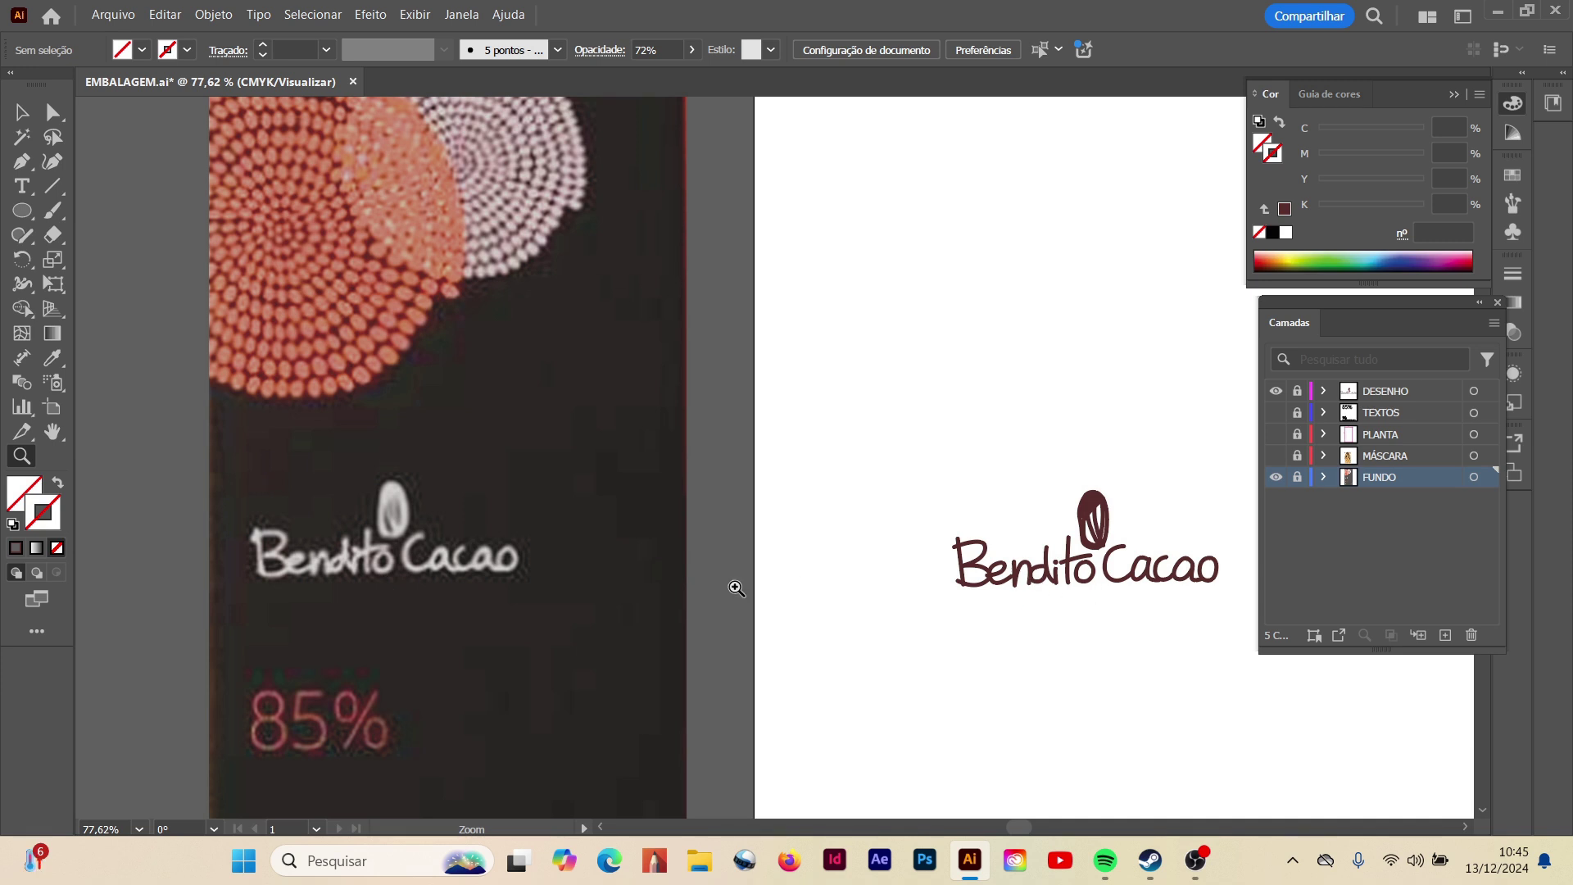
pyautogui.scroll(-1, 720, 577)
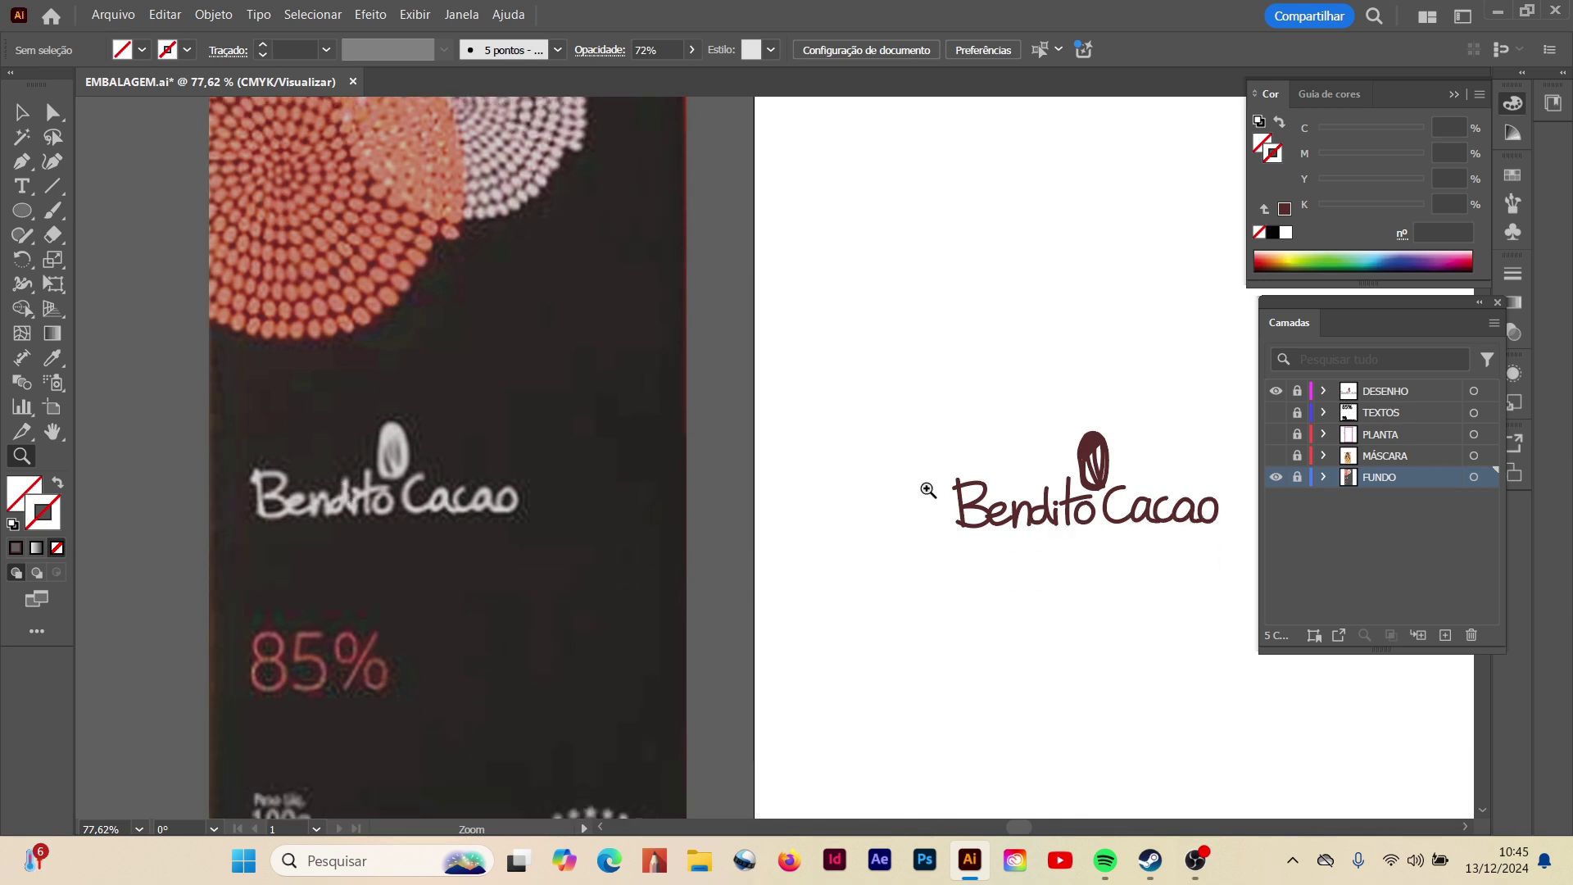
pyautogui.click(1276, 456)
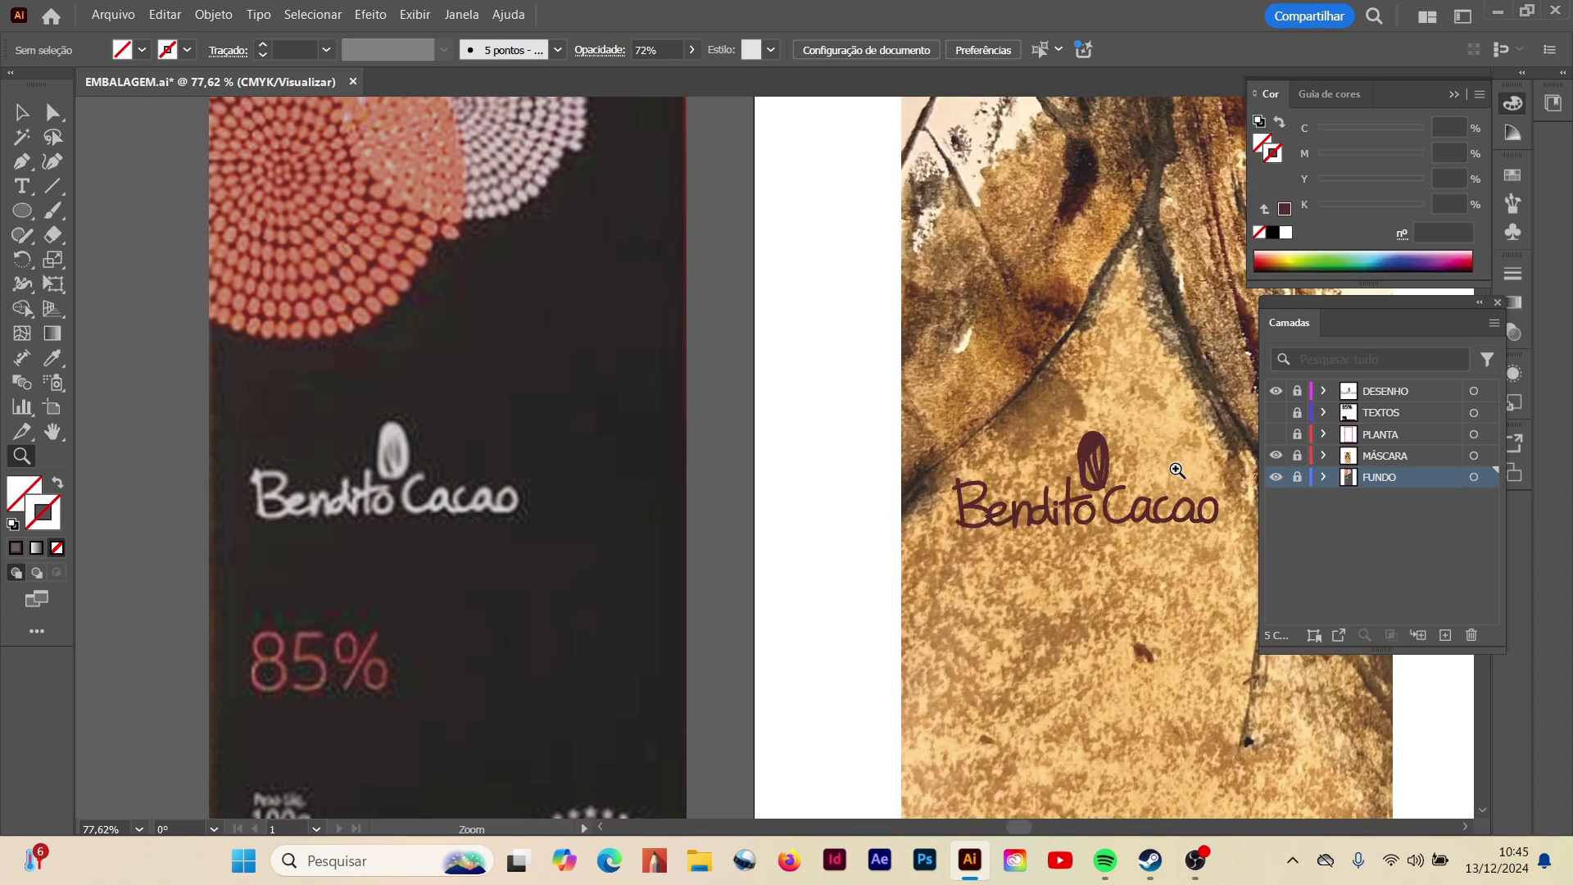
pyautogui.hotkey('ctrl', '-')
pyautogui.hotkey('ctrl', '-')
pyautogui.click(1277, 434)
pyautogui.click(1277, 413)
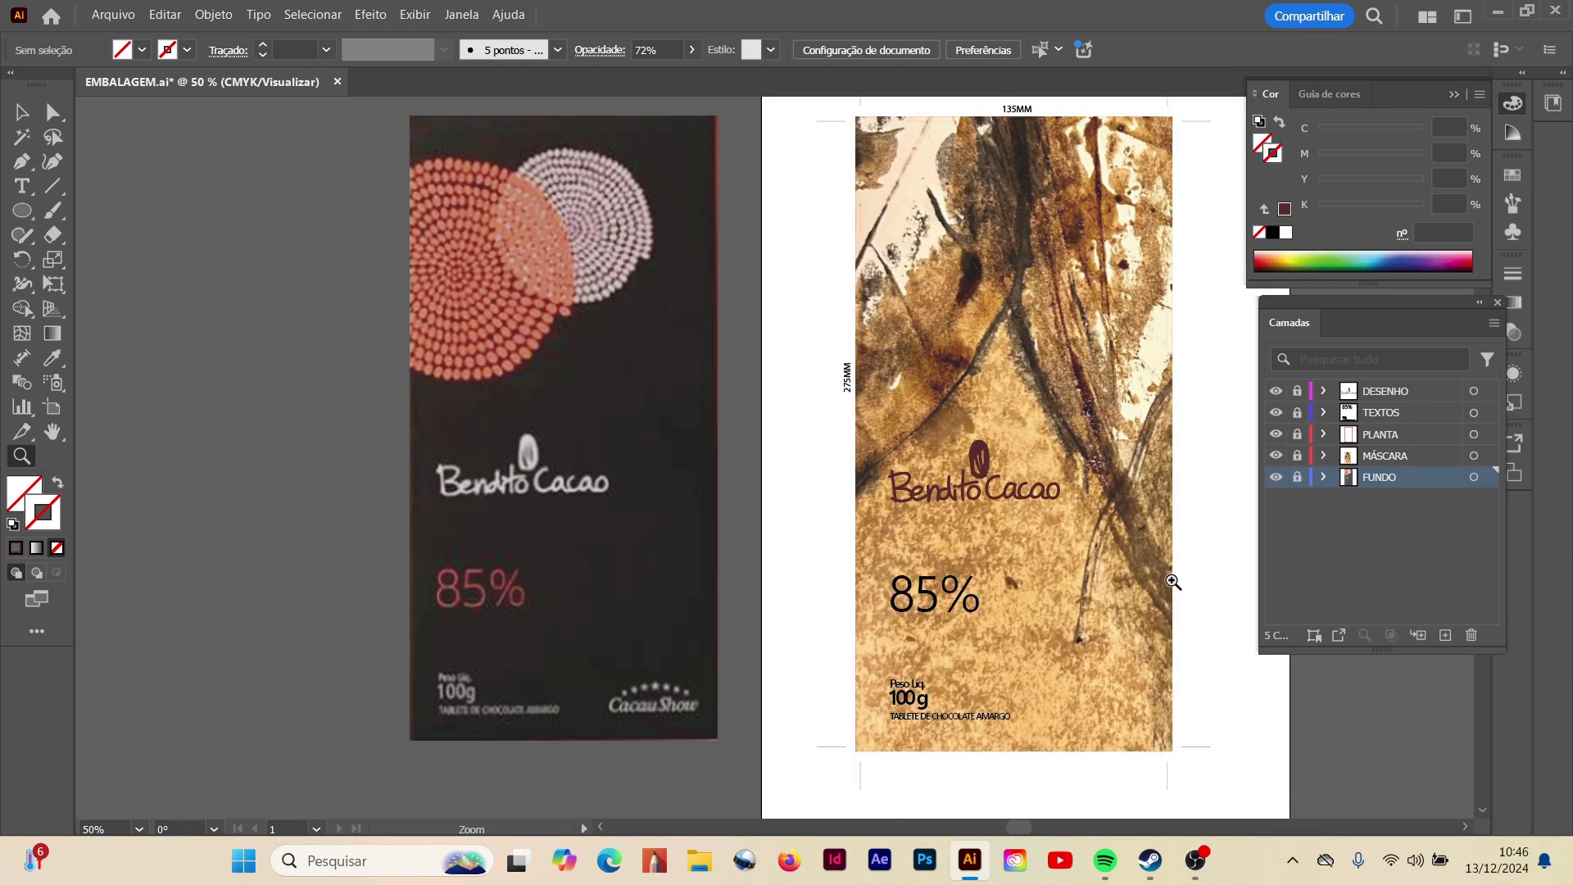
# - Create a new layer above DESENHO and name it LOGO
pyautogui.scroll(2, 1173, 581)
pyautogui.scroll(-1, 1173, 577)
pyautogui.click(1403, 393)
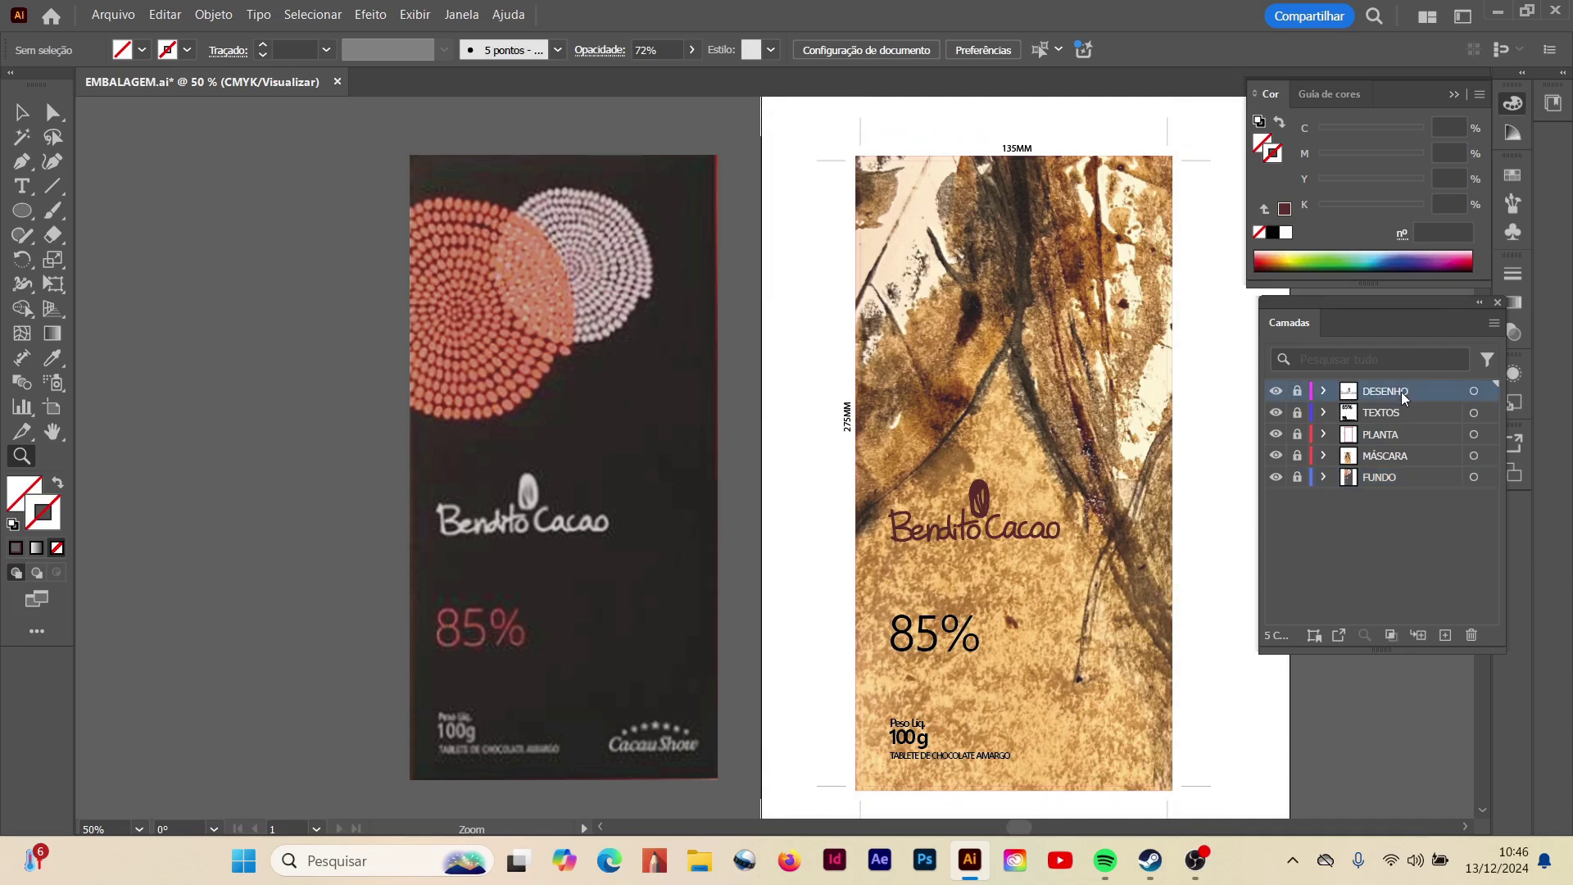
pyautogui.click(1446, 637)
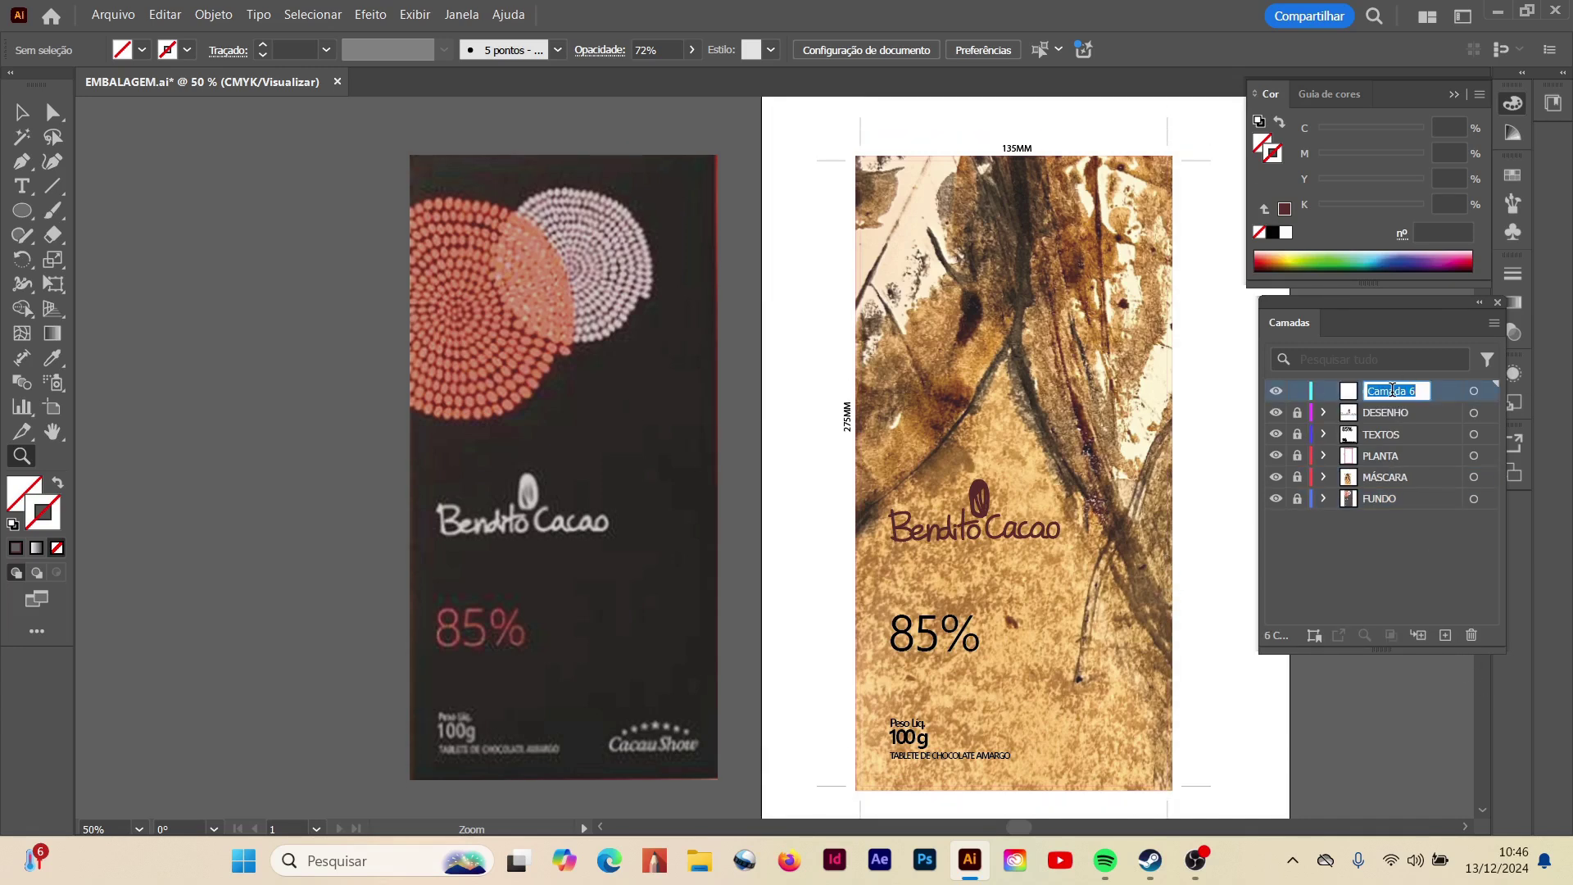
pyautogui.press('capslock')
pyautogui.write('LOGO')
# - Open cacau_show_2017.eps and copy the complete Cacau Show logo group
pyautogui.click(113, 14)
pyautogui.click(164, 79)
pyautogui.doubleClick(593, 176)
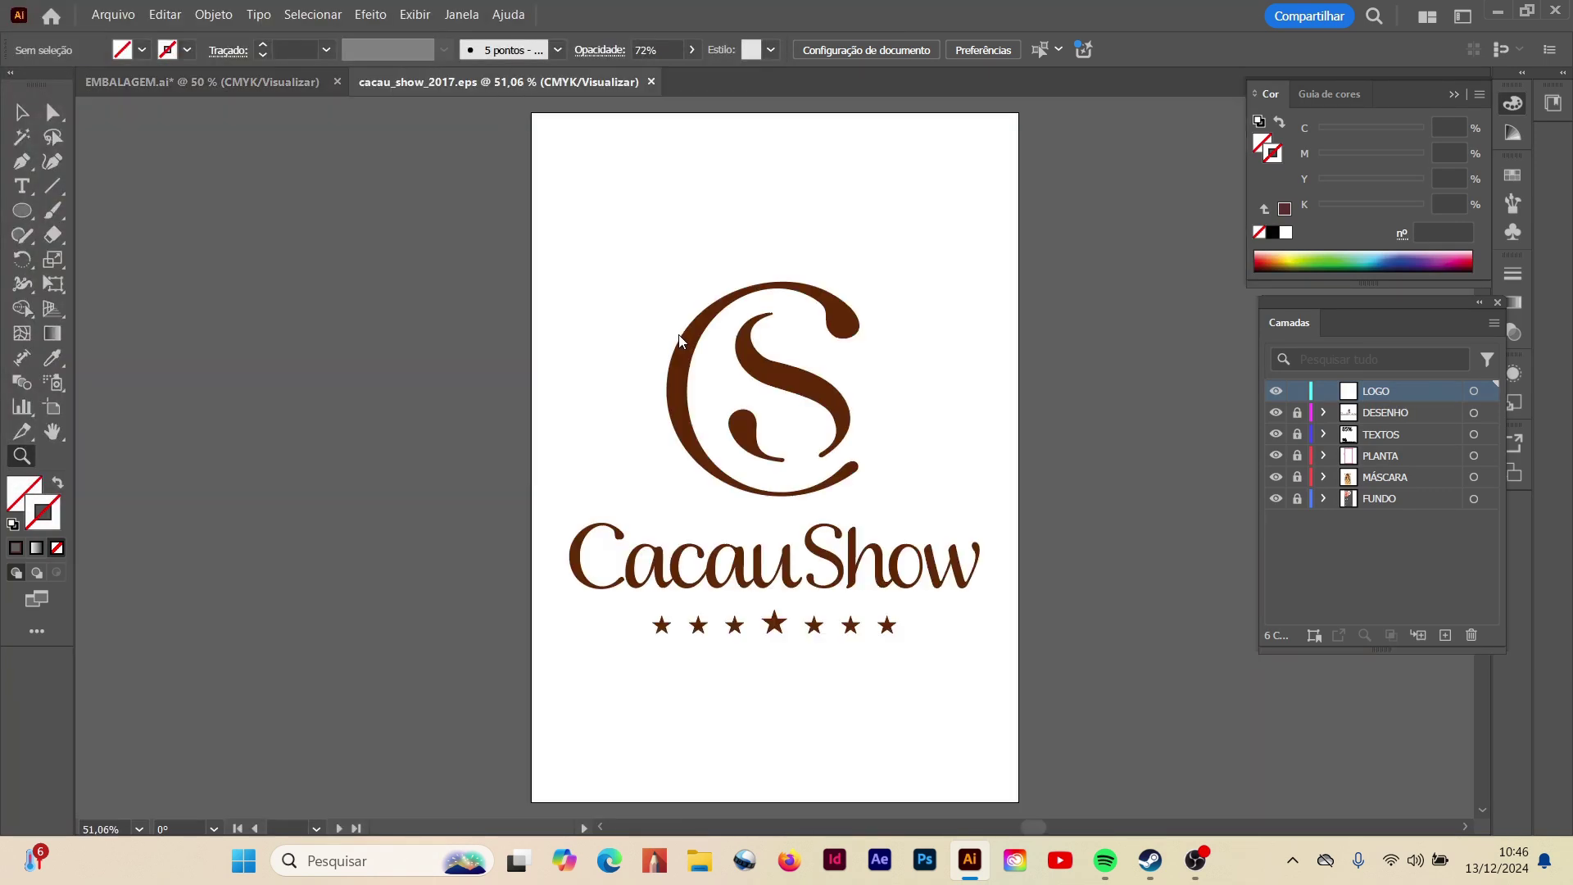
pyautogui.press('v')
pyautogui.click(678, 382)
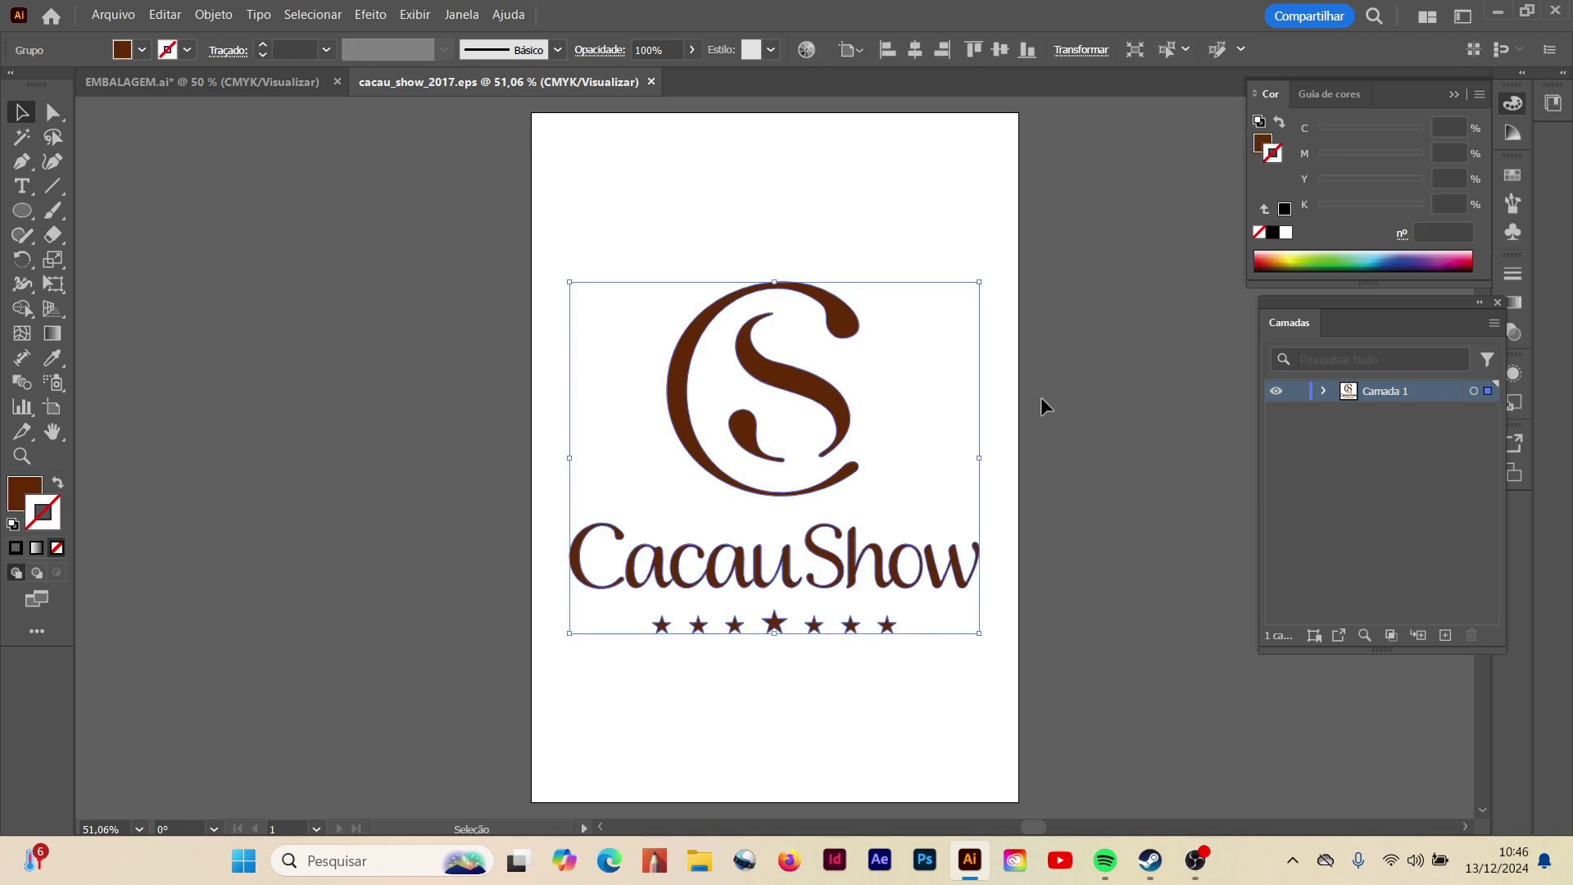
pyautogui.click(165, 15)
pyautogui.click(200, 107)
# - Paste the logo into EMBALAGEM.ai on the LOGO layer, shrink it and place it over the reference image's Cacau Show logo
pyautogui.click(210, 82)
pyautogui.click(165, 14)
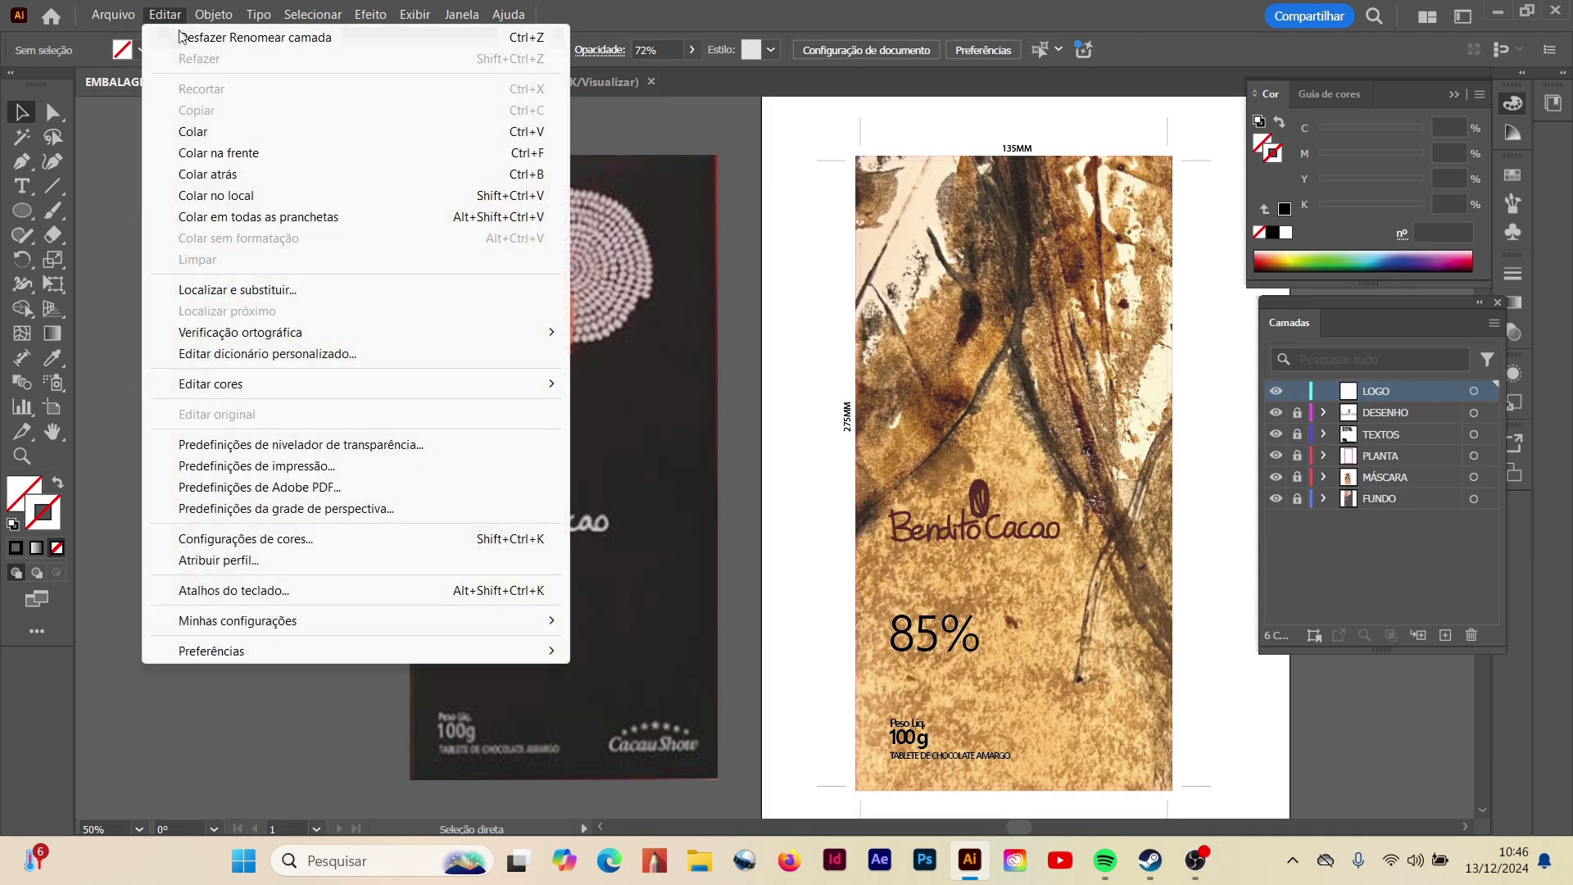
pyautogui.click(200, 129)
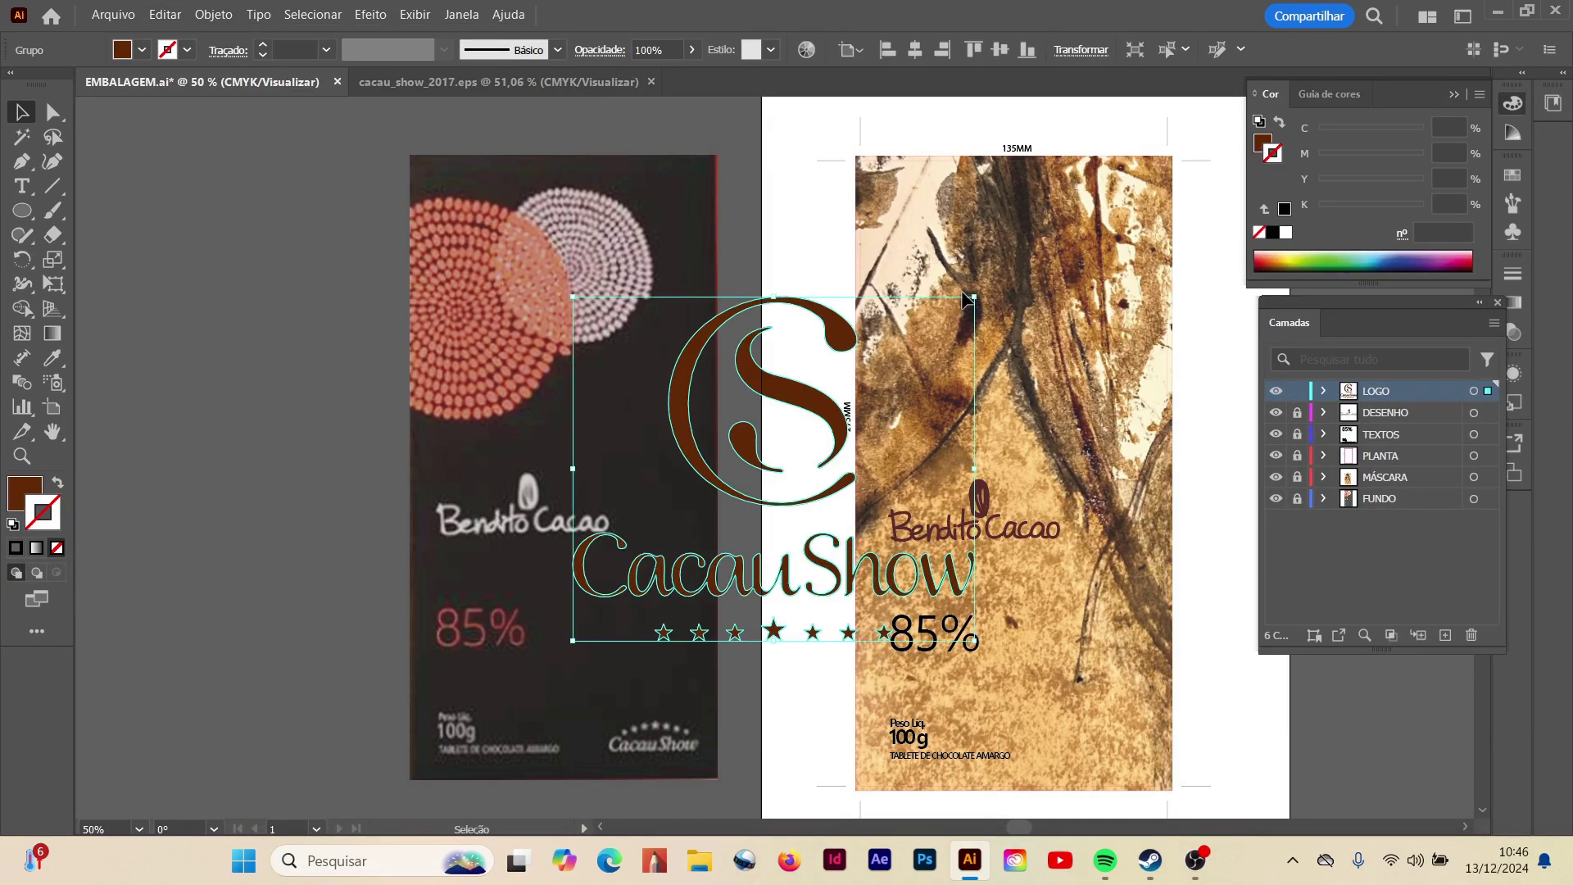
pyautogui.moveTo(974, 297); pyautogui.dragTo(645, 510)
pyautogui.moveTo(606, 604); pyautogui.dragTo(637, 721)
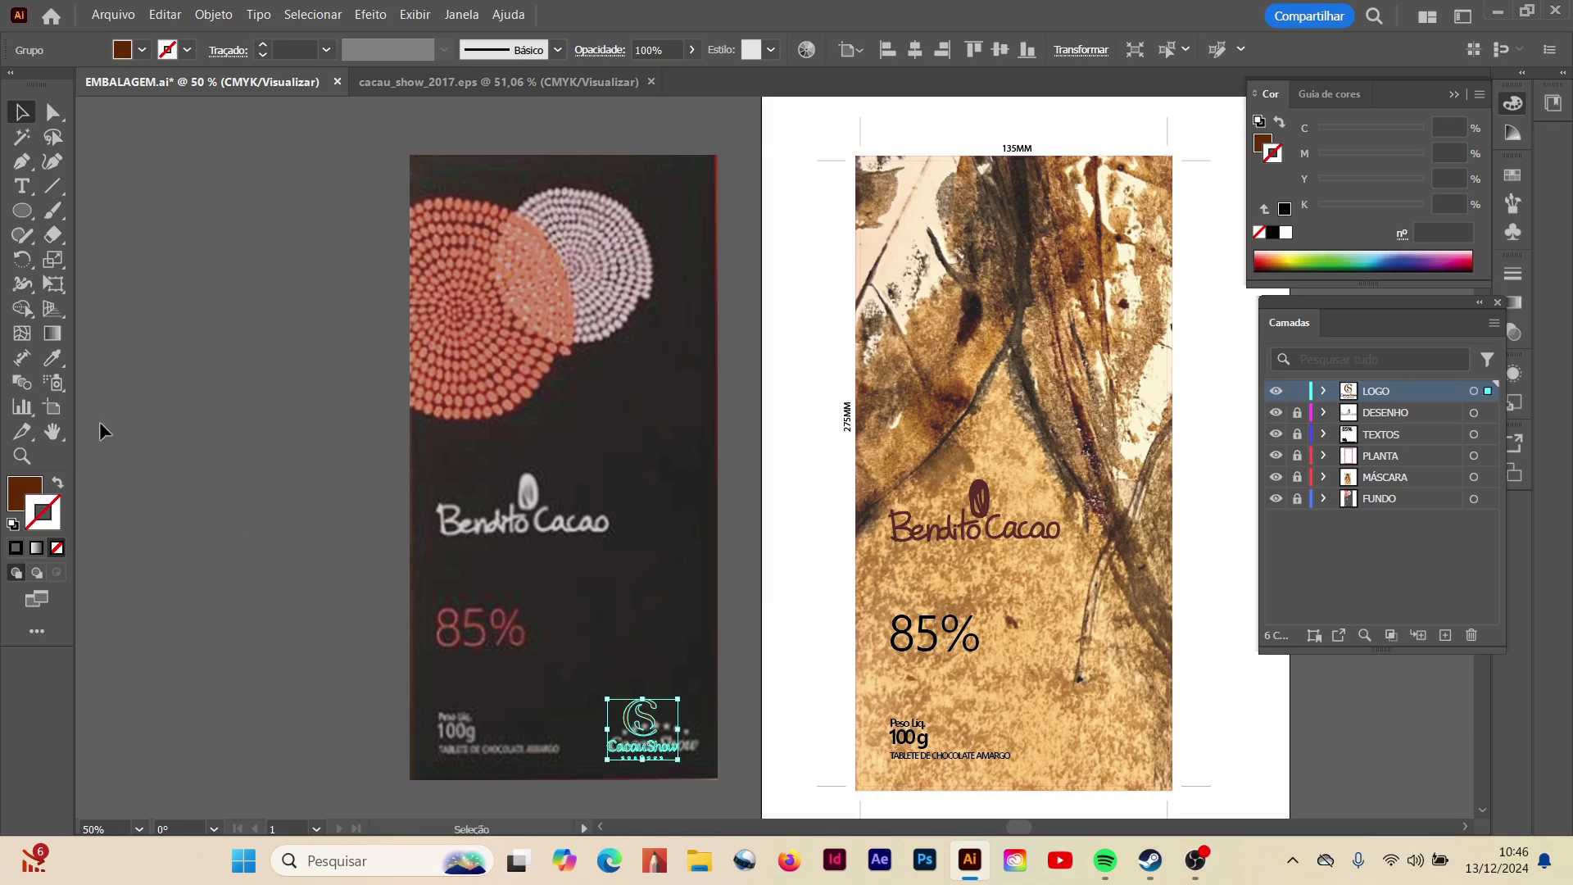
# - Enlarge the pasted Cacau Show logo to match the lettering width of the logo in the reference image
pyautogui.press('z')
pyautogui.click(698, 772)
pyautogui.moveTo(769, 500); pyautogui.dragTo(771, 457)
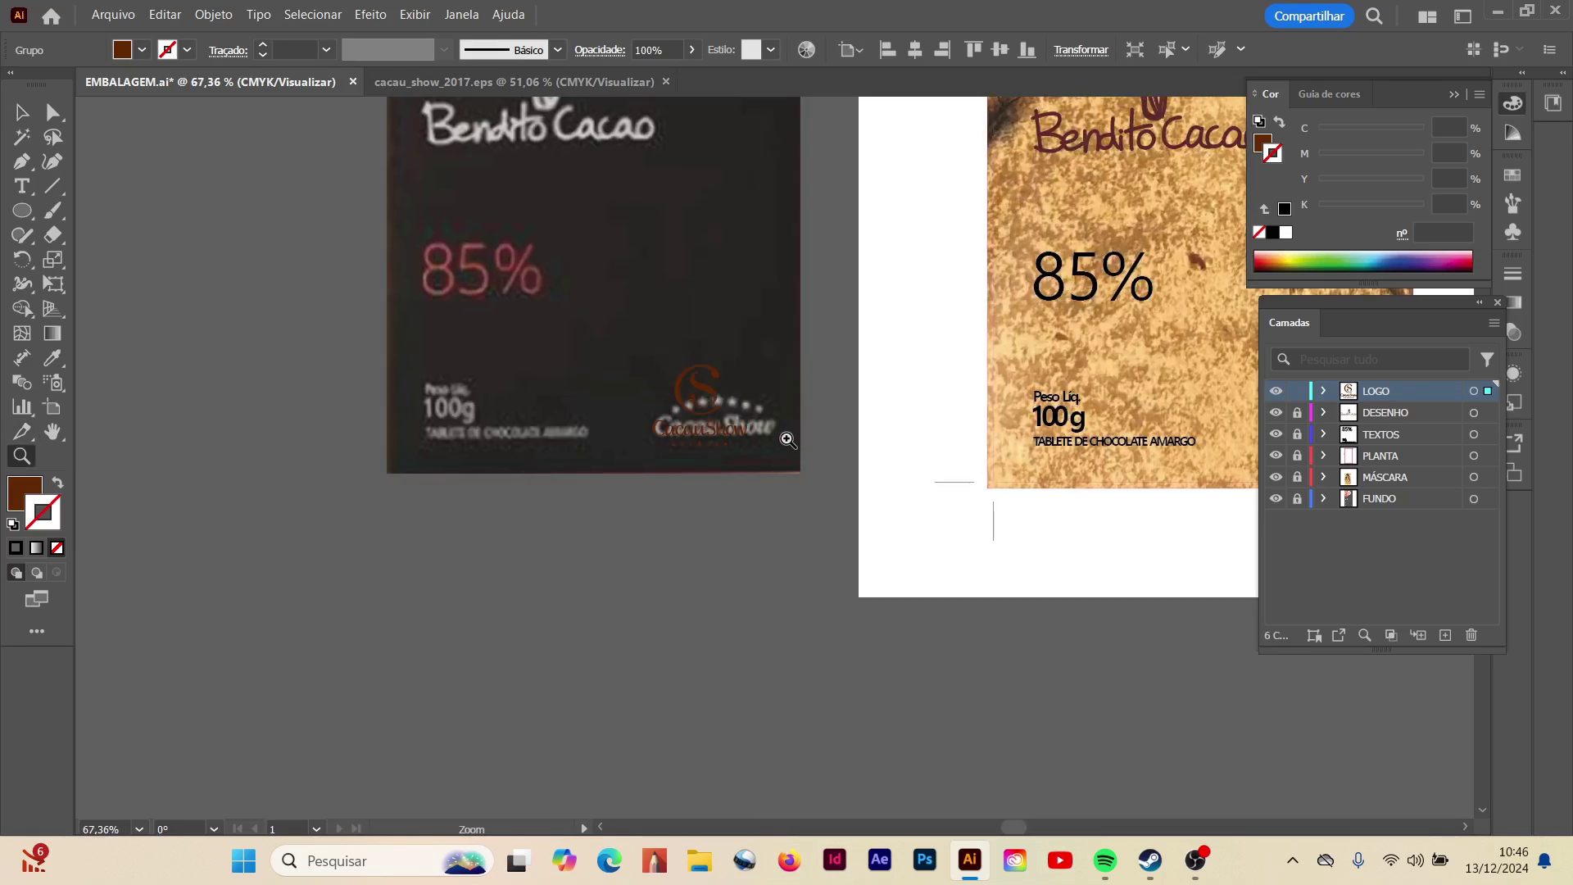
pyautogui.click(783, 436)
pyautogui.click(776, 453)
pyautogui.click(775, 452)
pyautogui.click(775, 453)
pyautogui.press('v')
pyautogui.moveTo(613, 167); pyautogui.dragTo(743, 131)
pyautogui.click(956, 364)
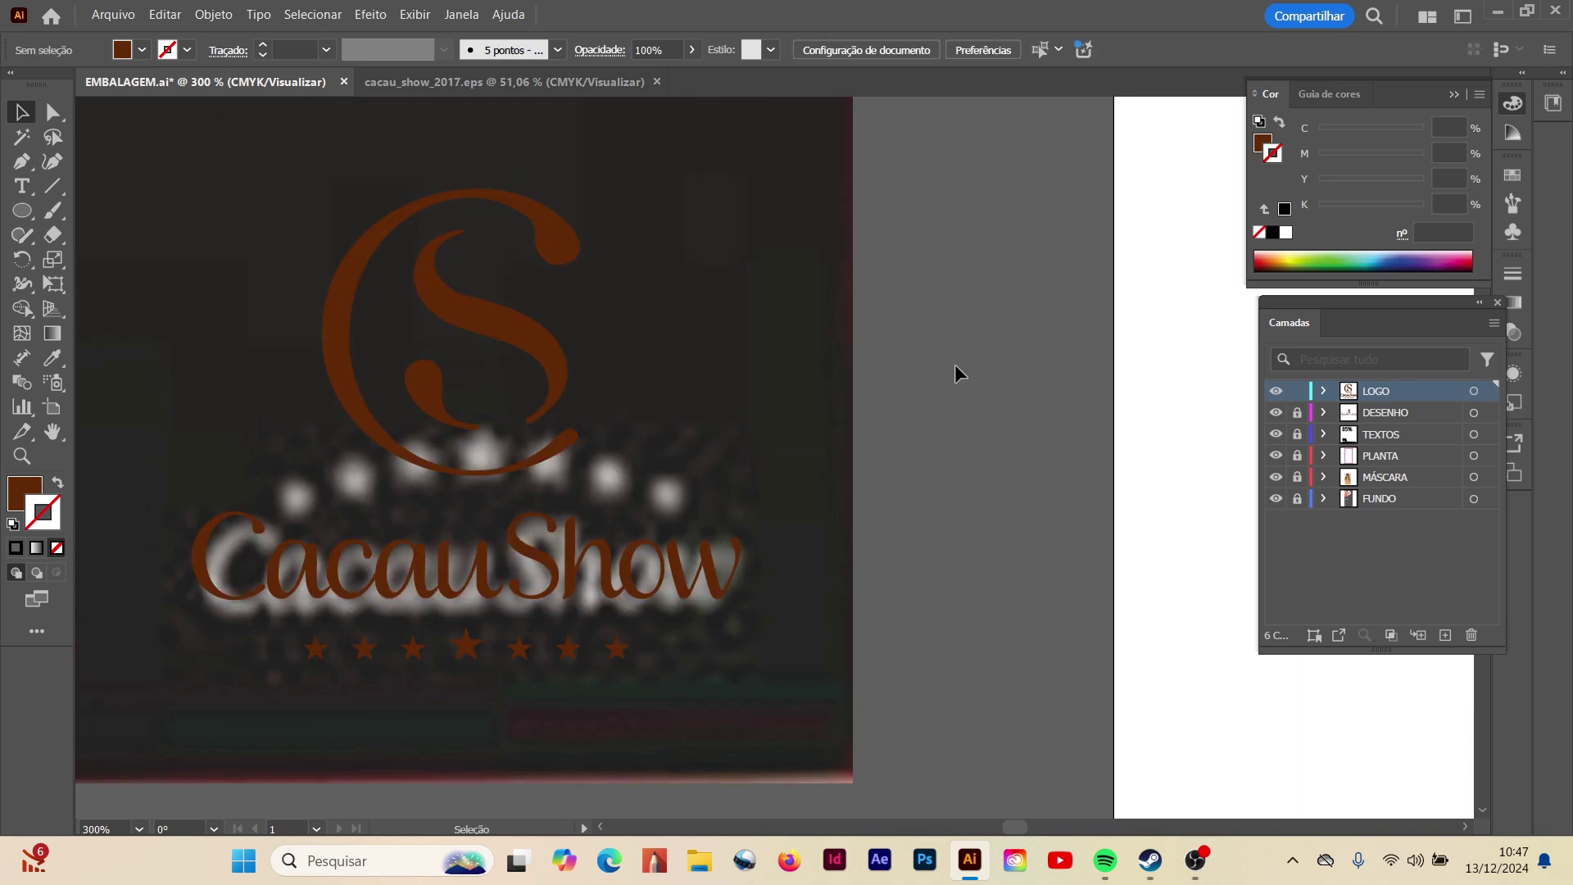
# - Move the resized Cacau Show logo to the lower-right corner of the painted packaging front
pyautogui.hotkey('ctrl', '-')
pyautogui.hotkey('ctrl', '-')
pyautogui.hotkey('ctrl', '-')
pyautogui.hotkey('ctrl', '-')
pyautogui.hotkey('ctrl', '-')
pyautogui.moveTo(735, 457); pyautogui.dragTo(1197, 464)
# - Show the rulers and place a horizontal guide along the baseline of the TABLETE DE CHOCOLATE AMARGO text
pyautogui.press('z')
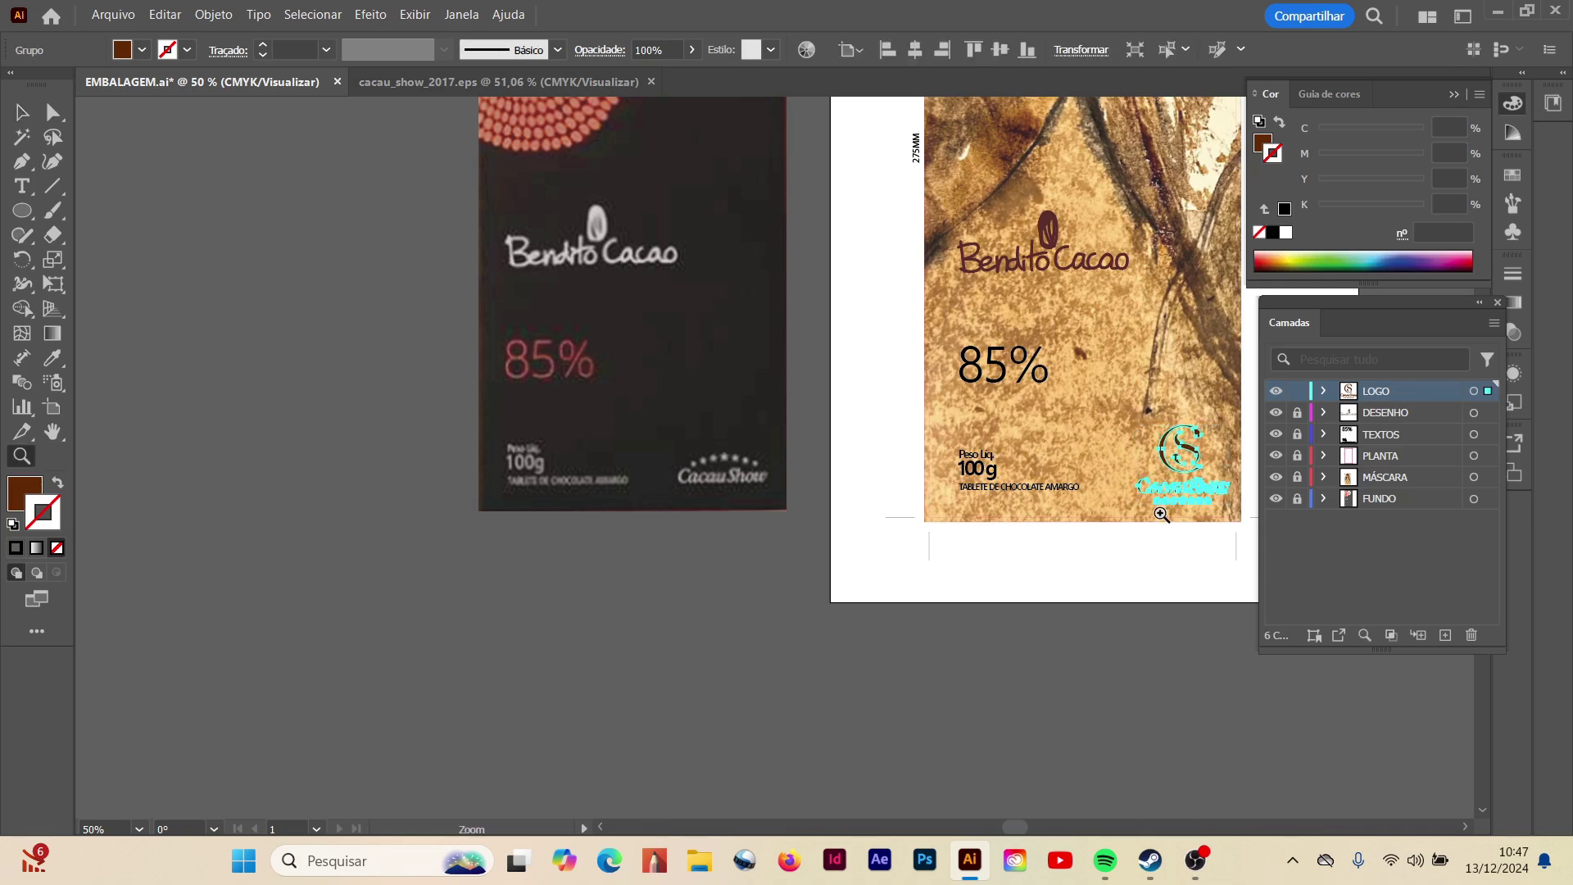
pyautogui.hotkey('ctrl', '+')
pyautogui.hotkey('ctrl', '+')
pyautogui.hotkey('ctrl', '+')
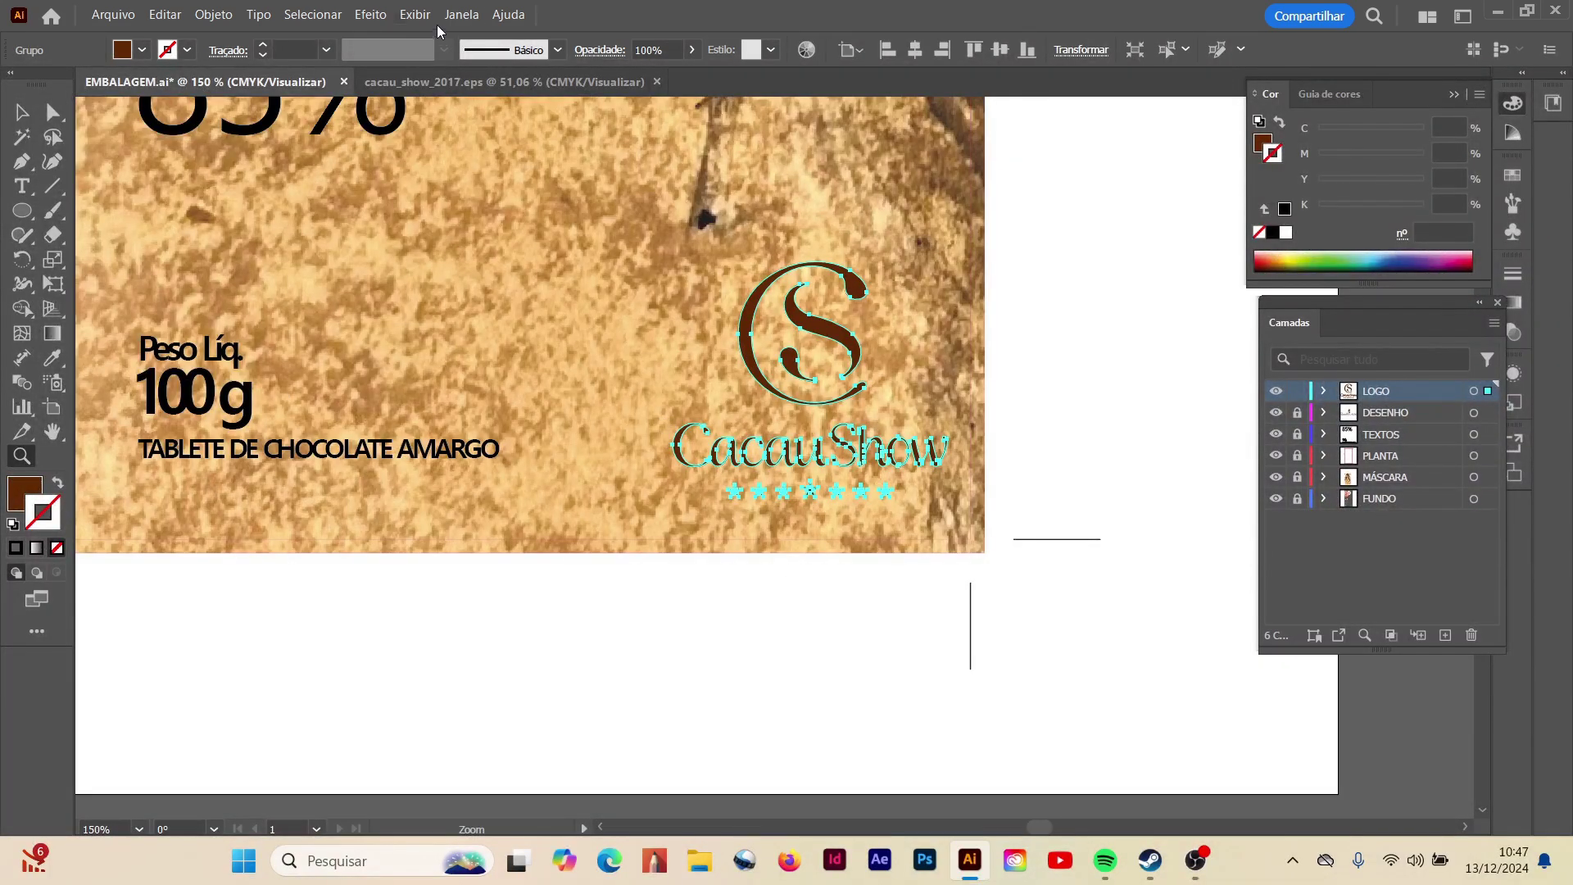
pyautogui.click(417, 15)
pyautogui.click(416, 15)
pyautogui.click(463, 14)
pyautogui.moveTo(421, 17)
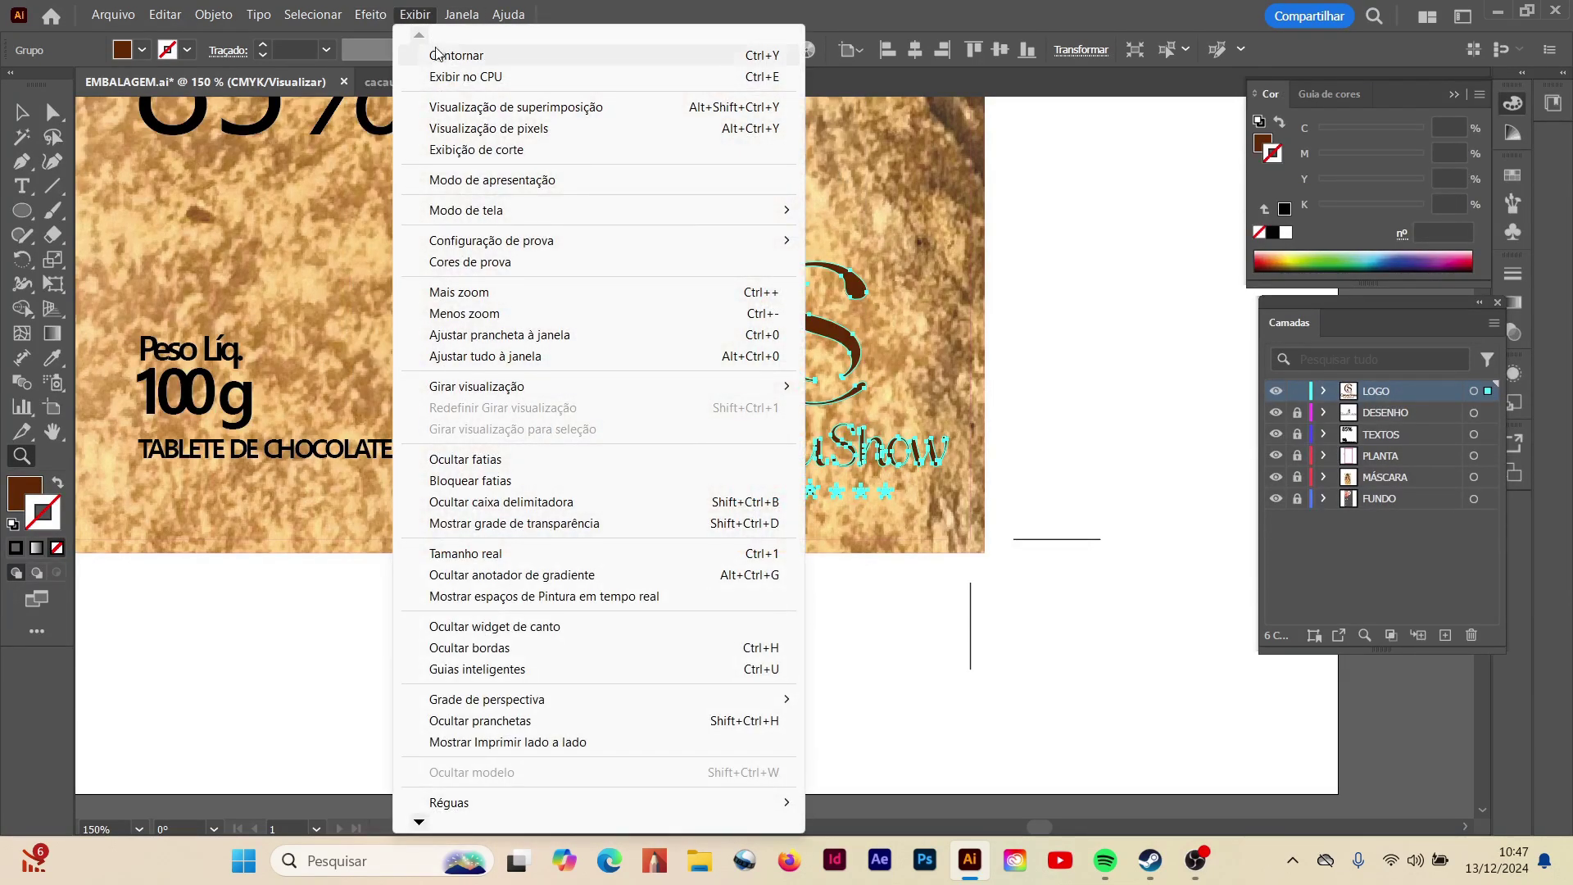
pyautogui.moveTo(457, 808)
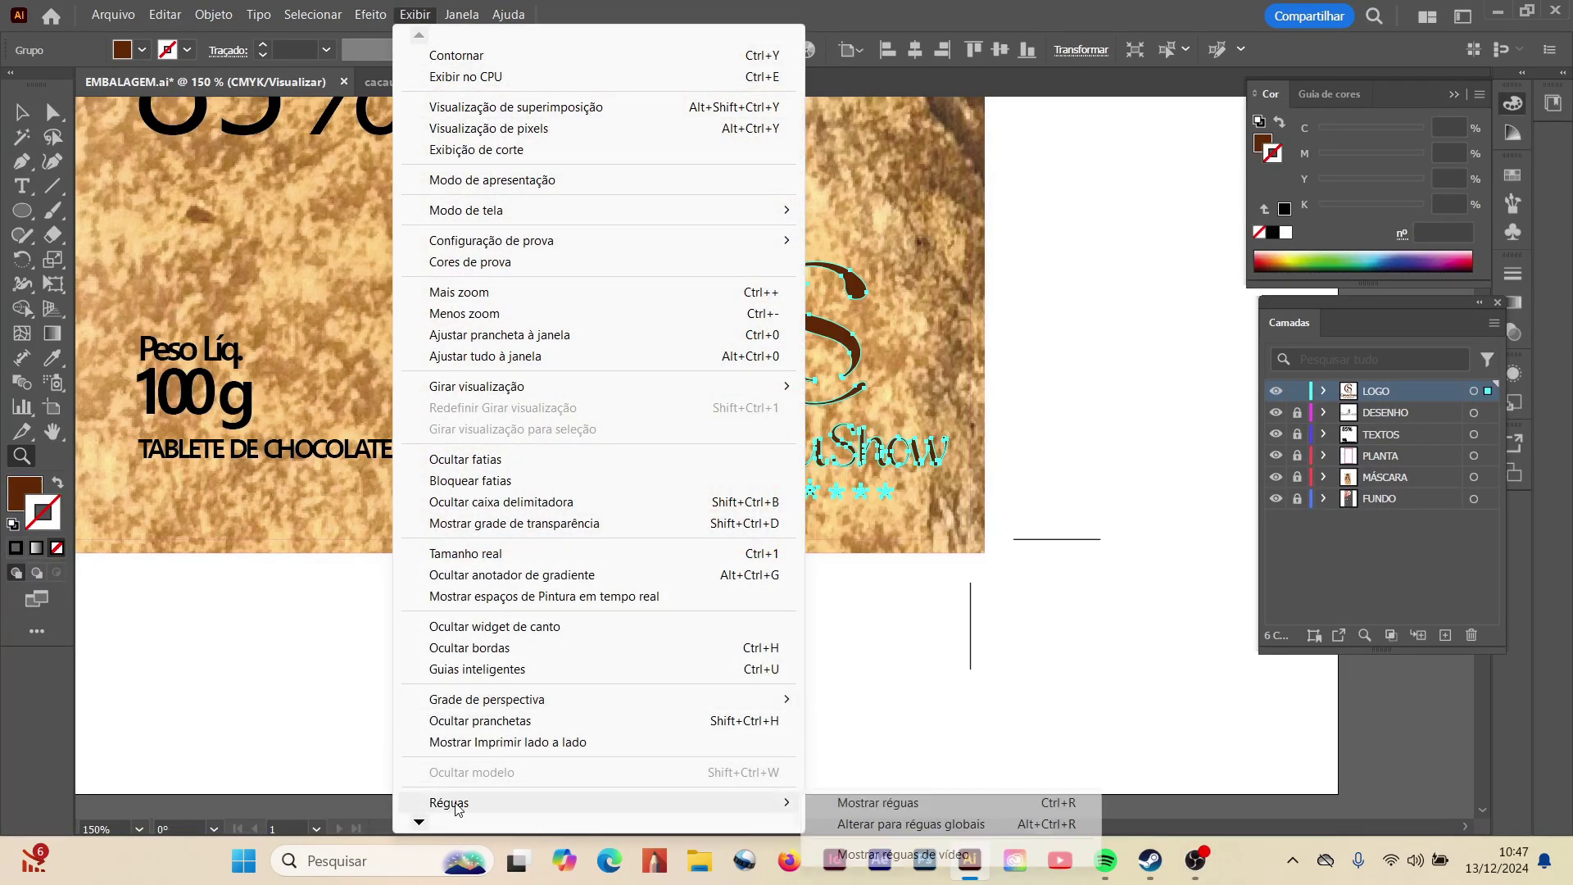
pyautogui.scroll(-5, 457, 809)
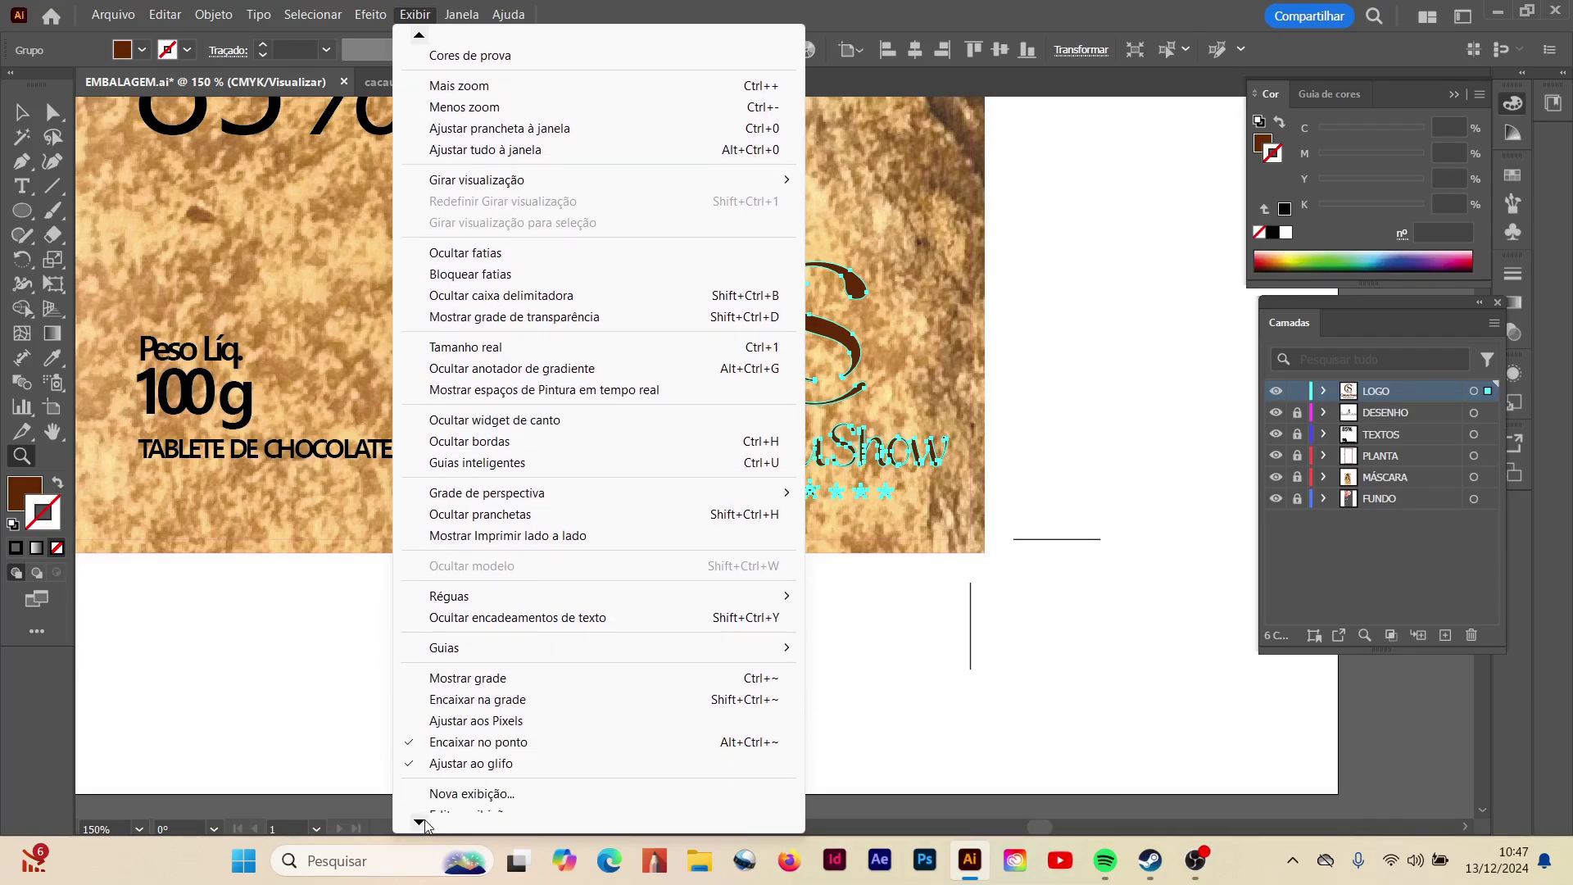
pyautogui.moveTo(491, 574)
pyautogui.click(844, 574)
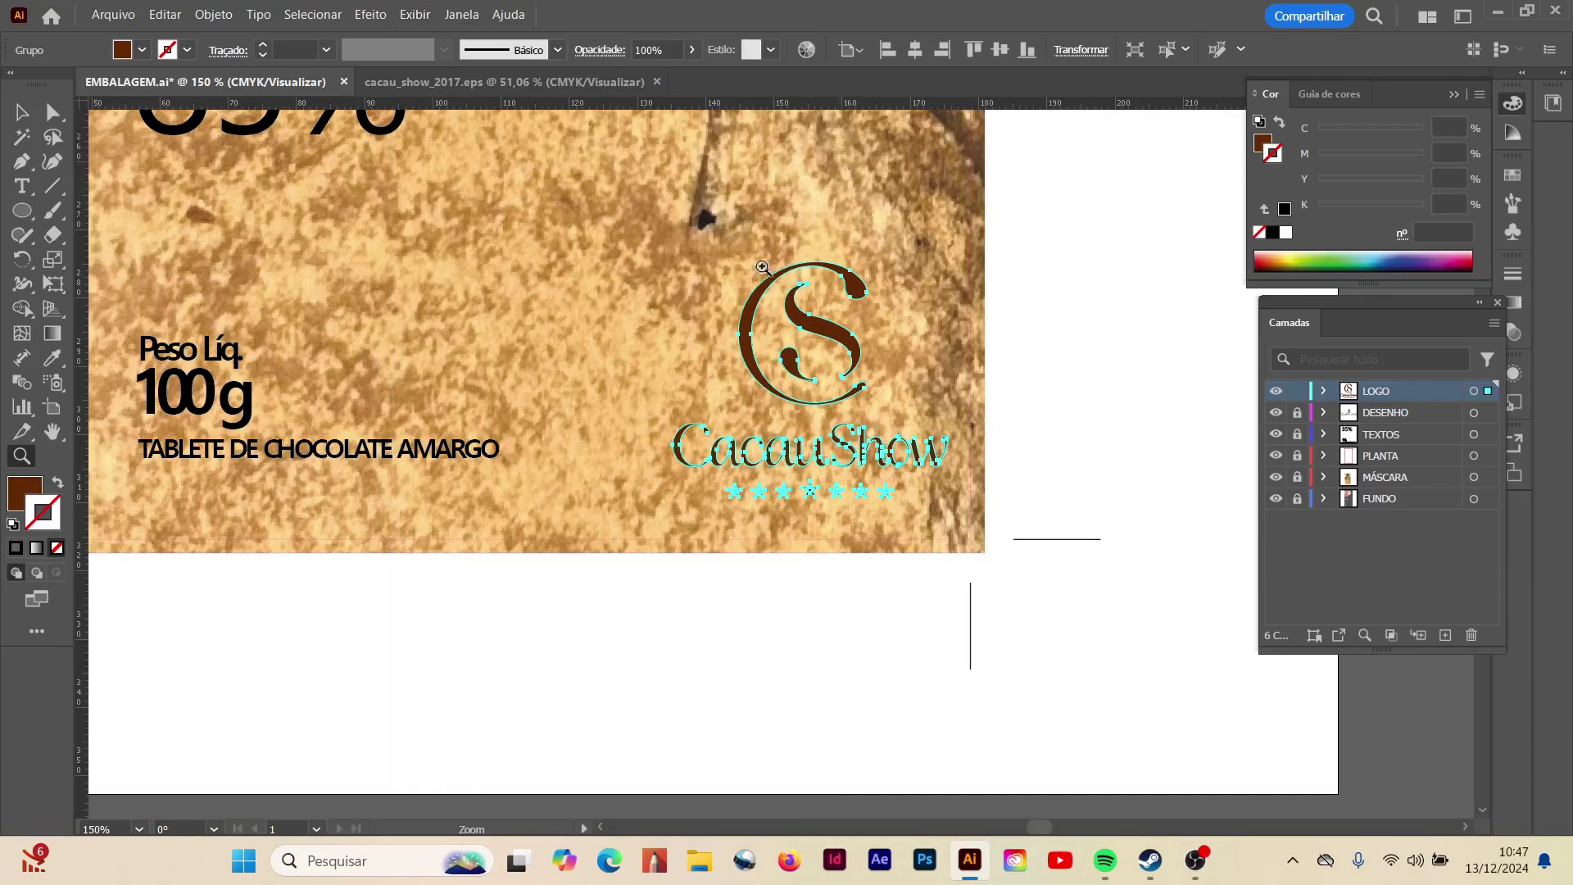
pyautogui.moveTo(717, 105); pyautogui.dragTo(711, 458)
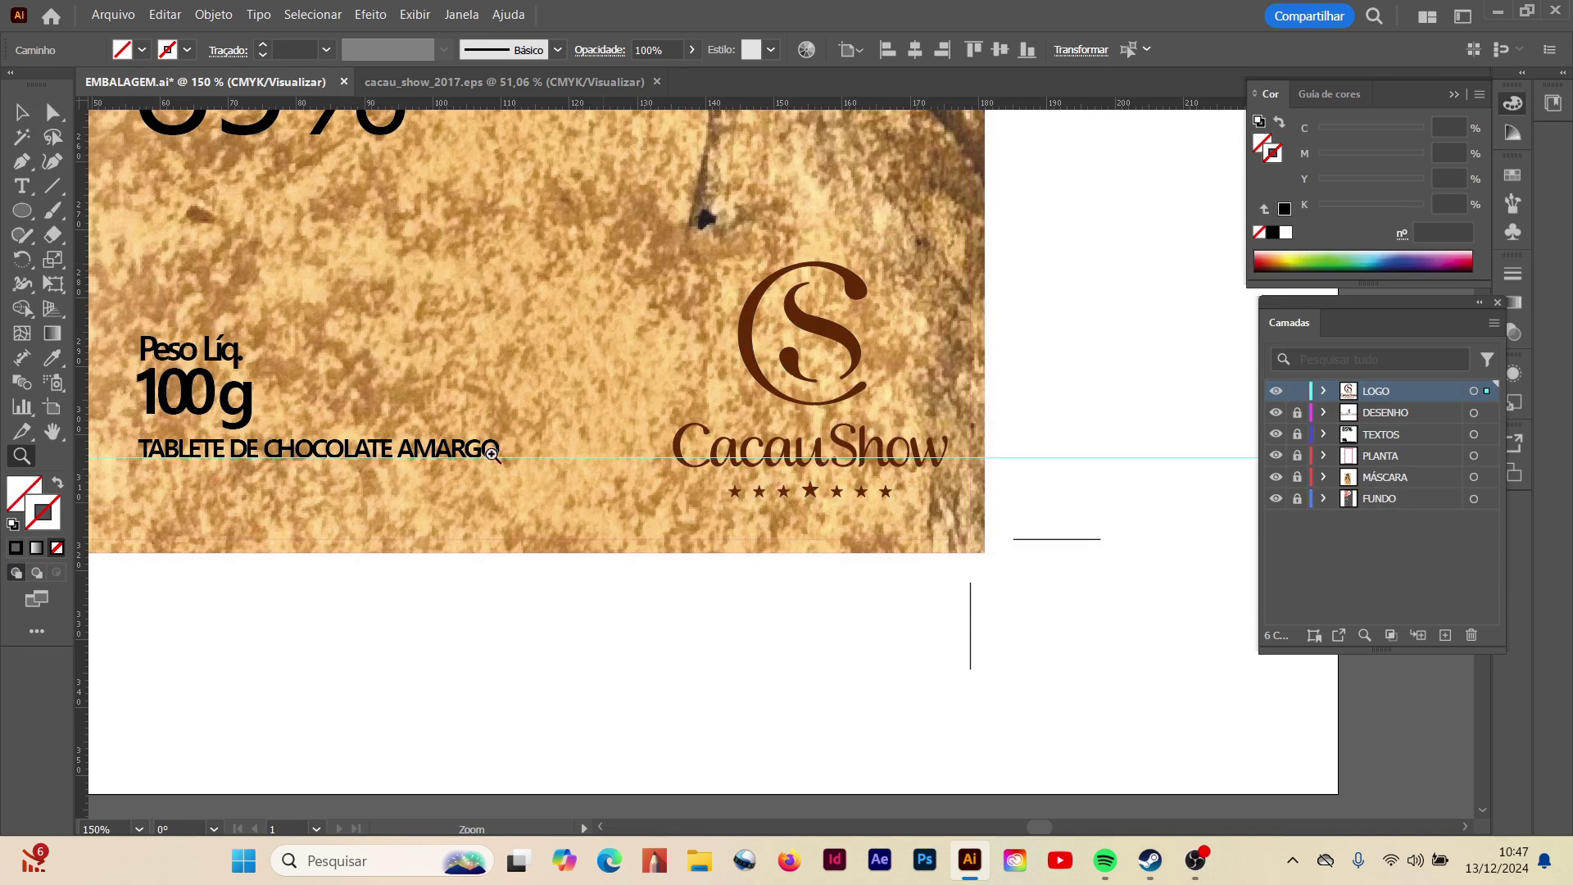
# - Raise the Cacau Show logo until its row of stars rests on the horizontal guide
pyautogui.moveTo(852, 352); pyautogui.dragTo(853, 328)
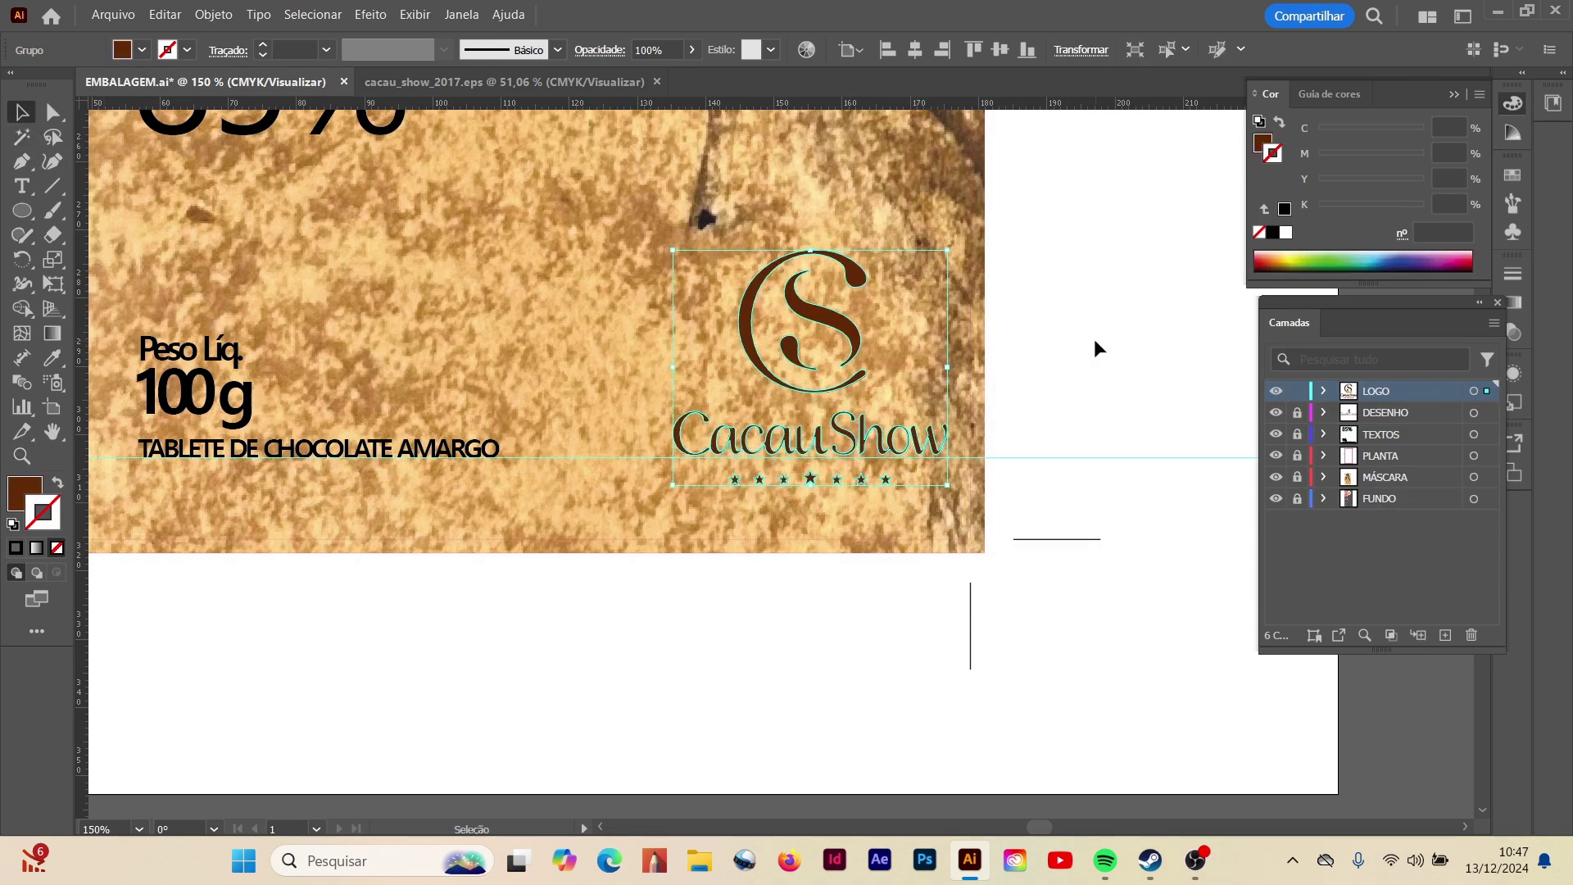
pyautogui.press('Up')
pyautogui.press('Up')
pyautogui.press('Up')
pyautogui.press('Up')
pyautogui.press('Up')
pyautogui.press('Up')
pyautogui.press('Up')
pyautogui.press('Up')
pyautogui.press('Up')
pyautogui.press('Up')
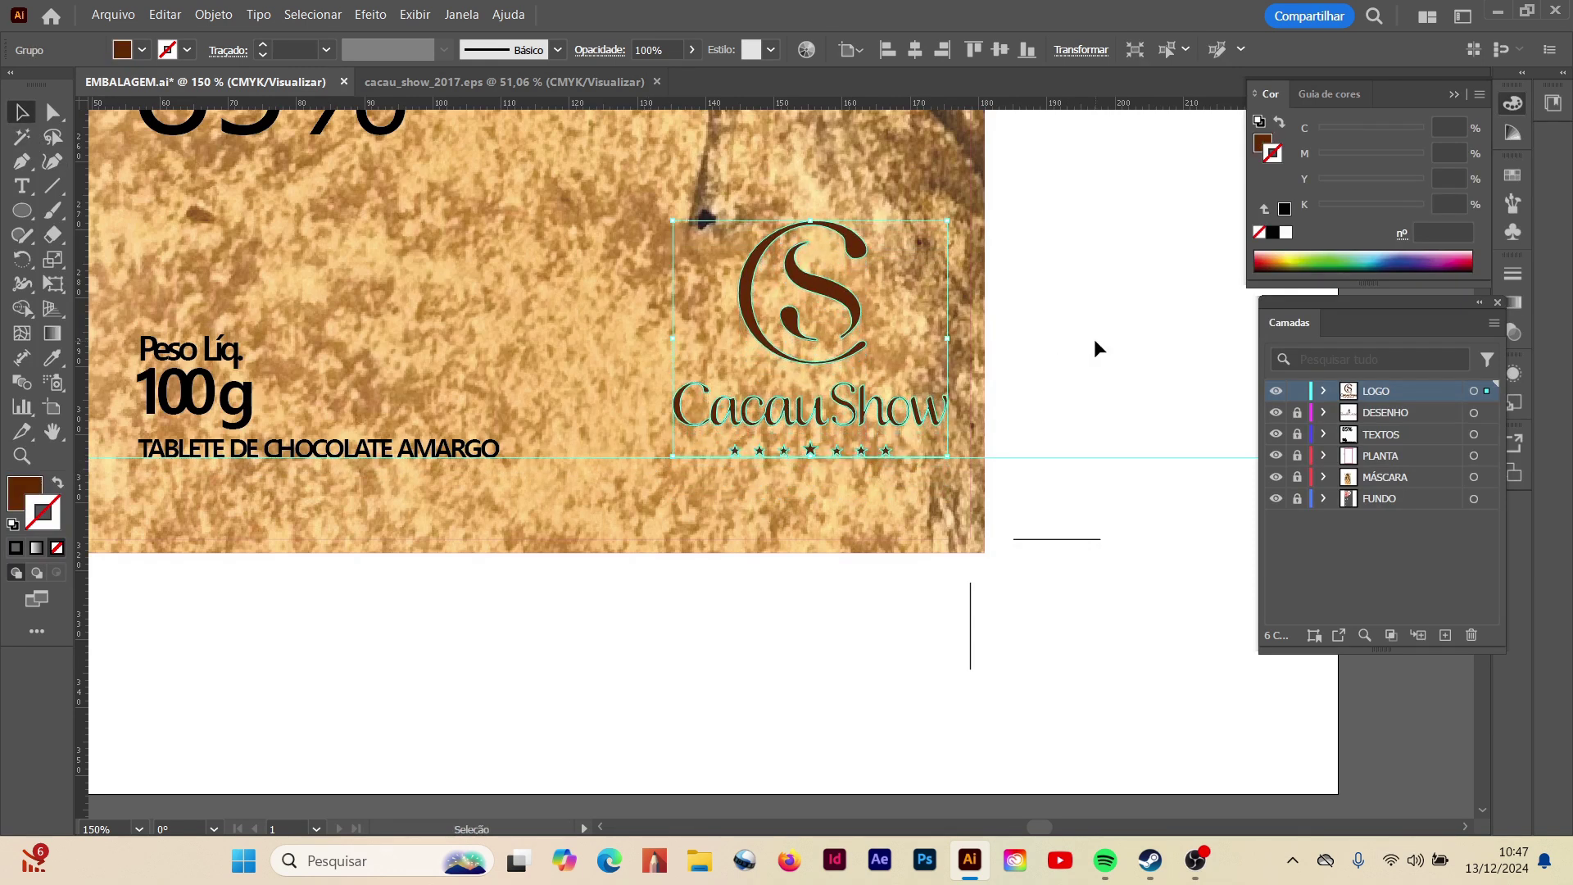
pyautogui.click(1088, 329)
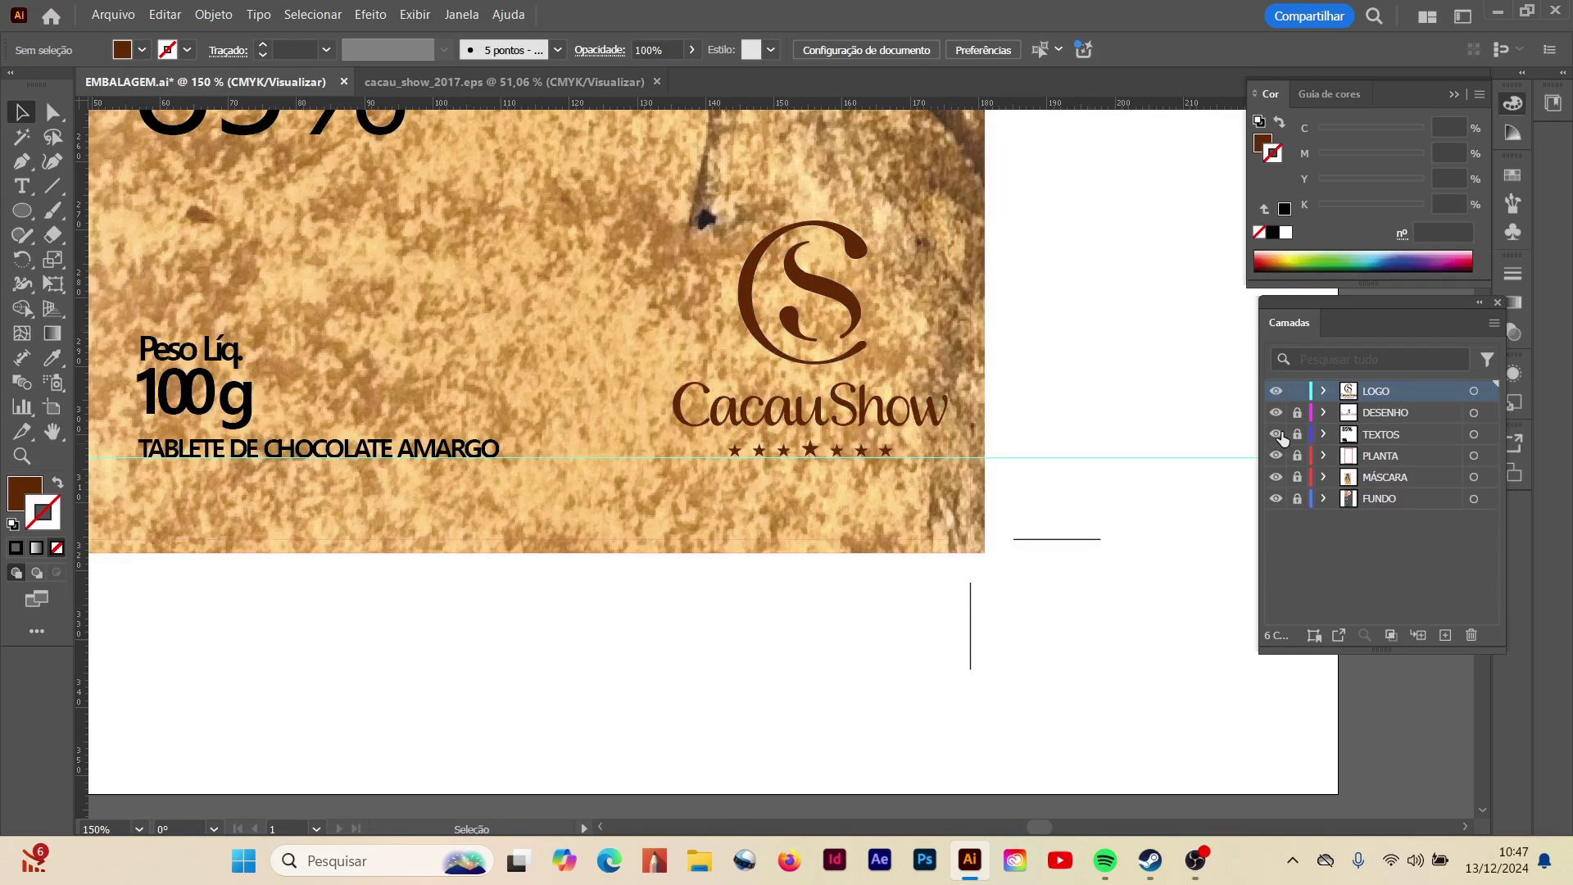
# - Ungroup the Cacau Show logo on the packaging front
pyautogui.press('z')
pyautogui.moveTo(917, 404); pyautogui.dragTo(823, 287)
pyautogui.press('v')
pyautogui.click(855, 614)
pyautogui.hotkey('ctrl', '0')
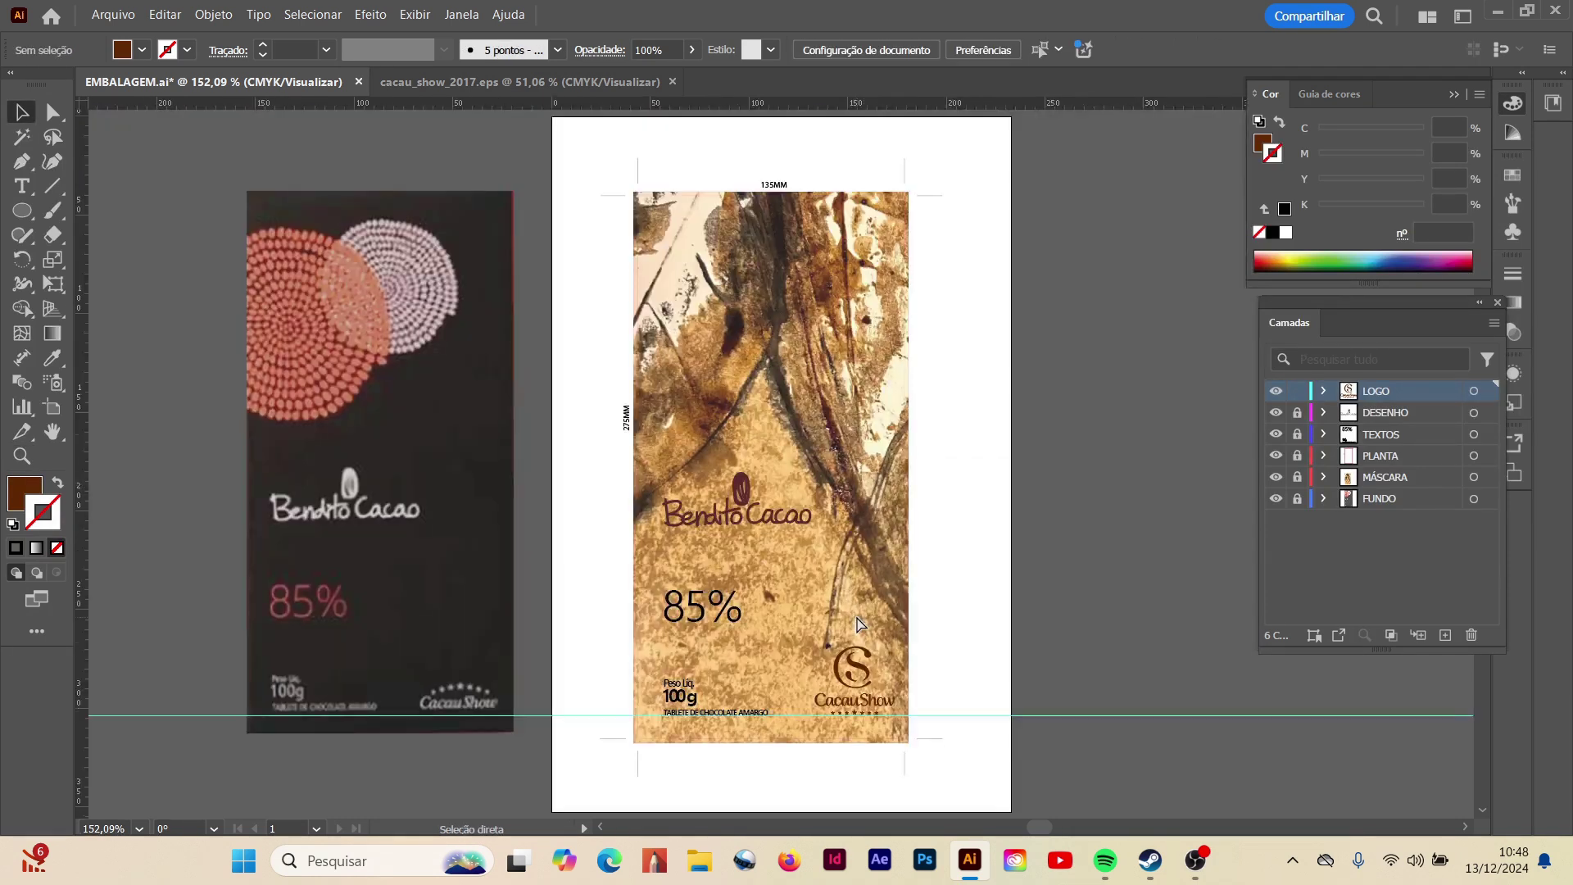
pyautogui.click(17, 456)
pyautogui.moveTo(697, 515); pyautogui.dragTo(927, 750)
pyautogui.click(930, 762)
pyautogui.click(778, 431)
pyautogui.click(764, 446)
pyautogui.click(763, 447)
pyautogui.press('v')
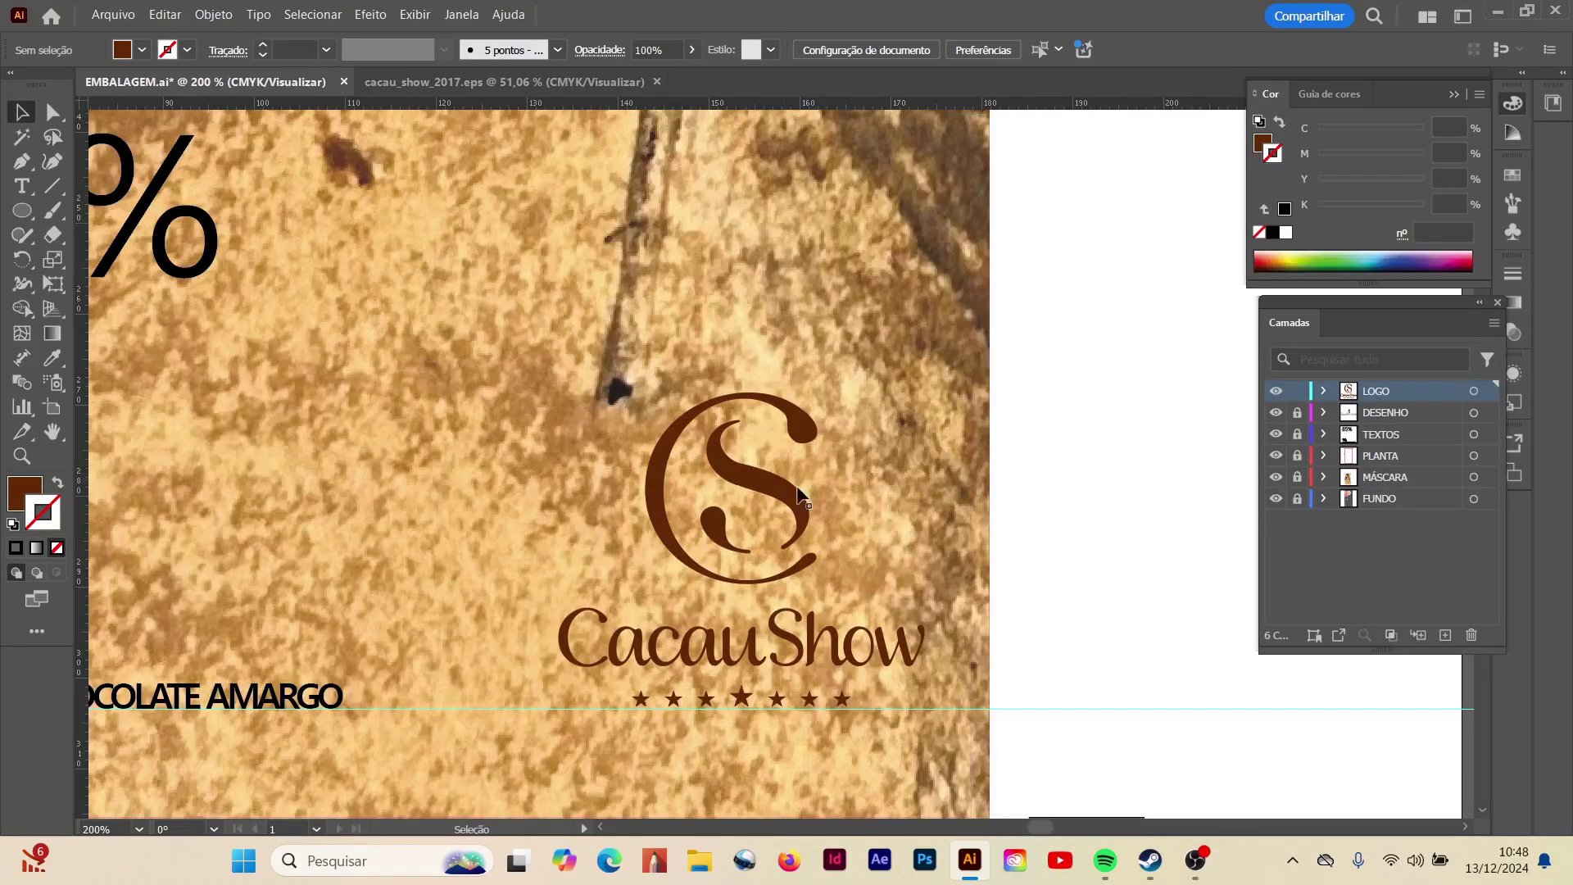
pyautogui.click(803, 504)
pyautogui.click(213, 14)
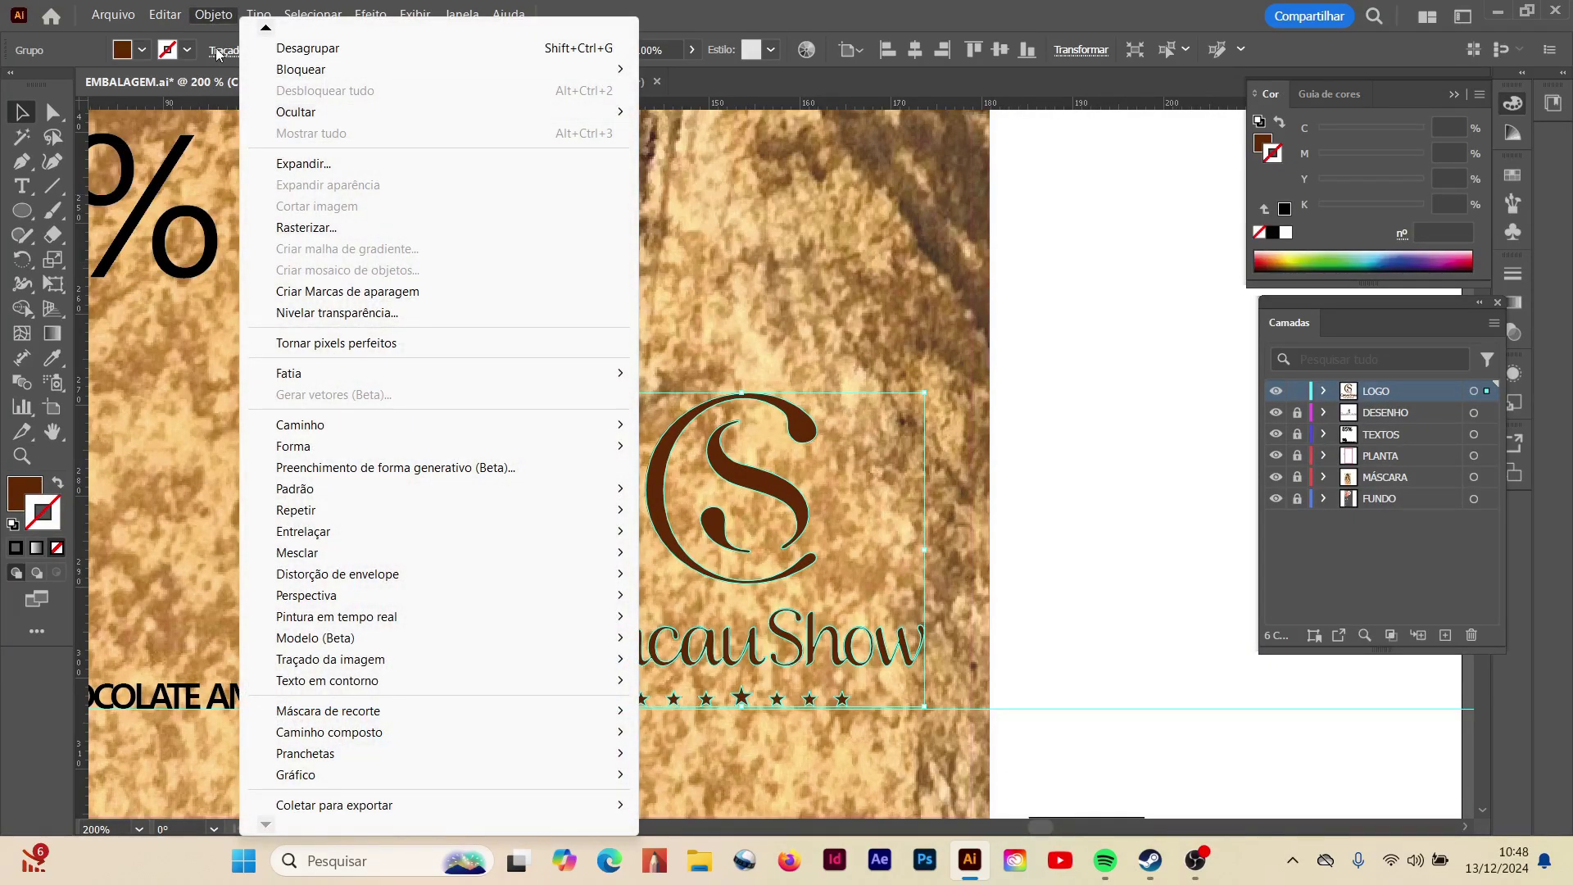
pyautogui.click(278, 48)
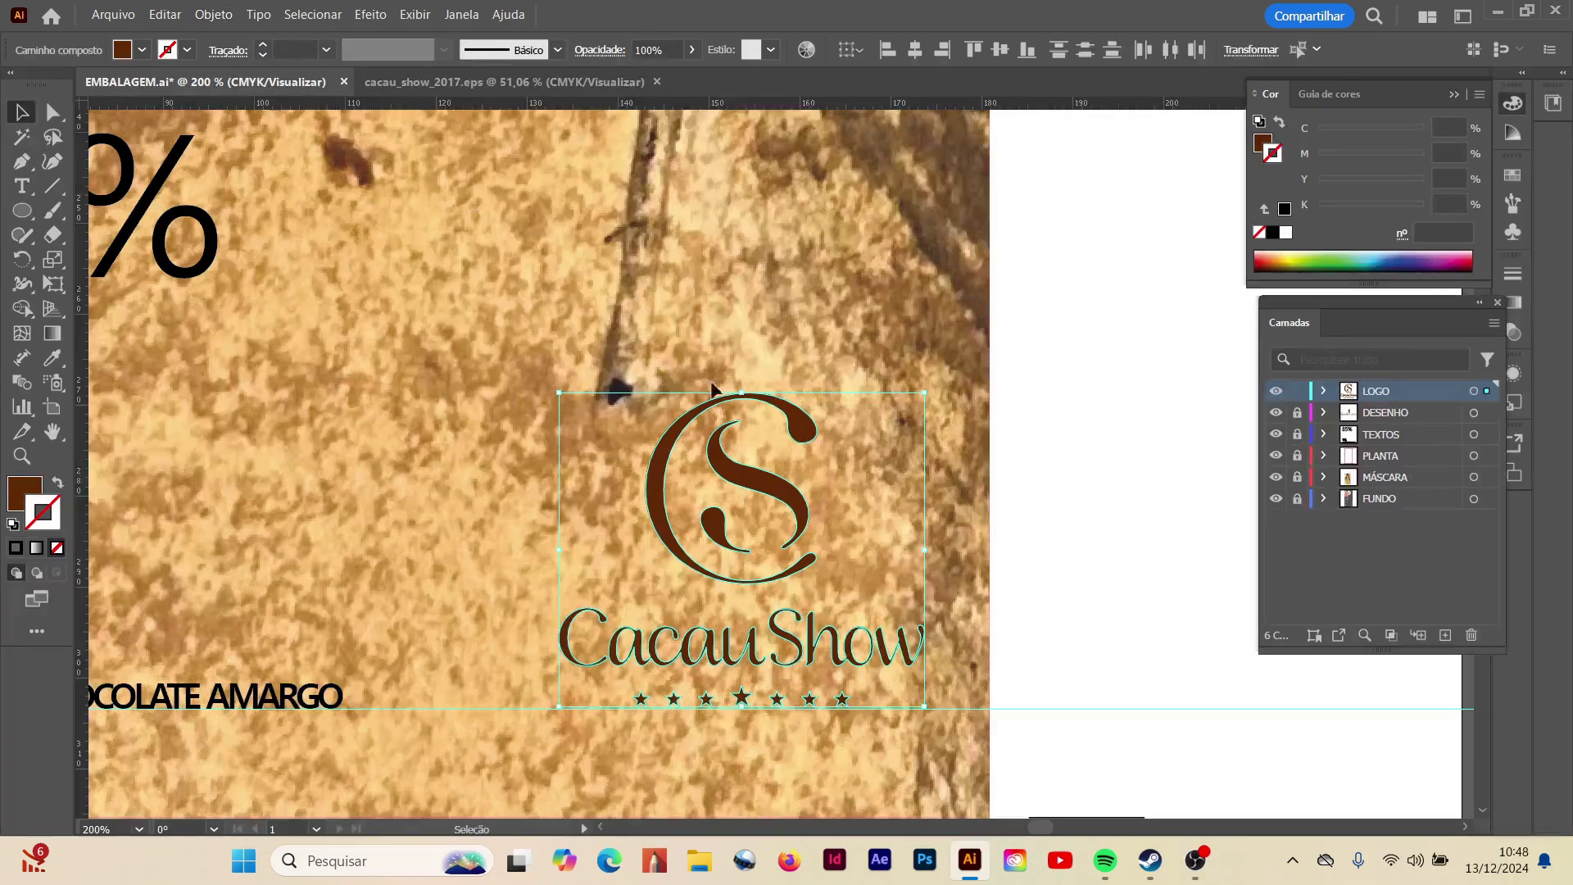
# - Copy the hexadecimal fill colour code of the logo's CS emblem
pyautogui.click(615, 381)
pyautogui.click(663, 434)
pyautogui.click(1263, 143)
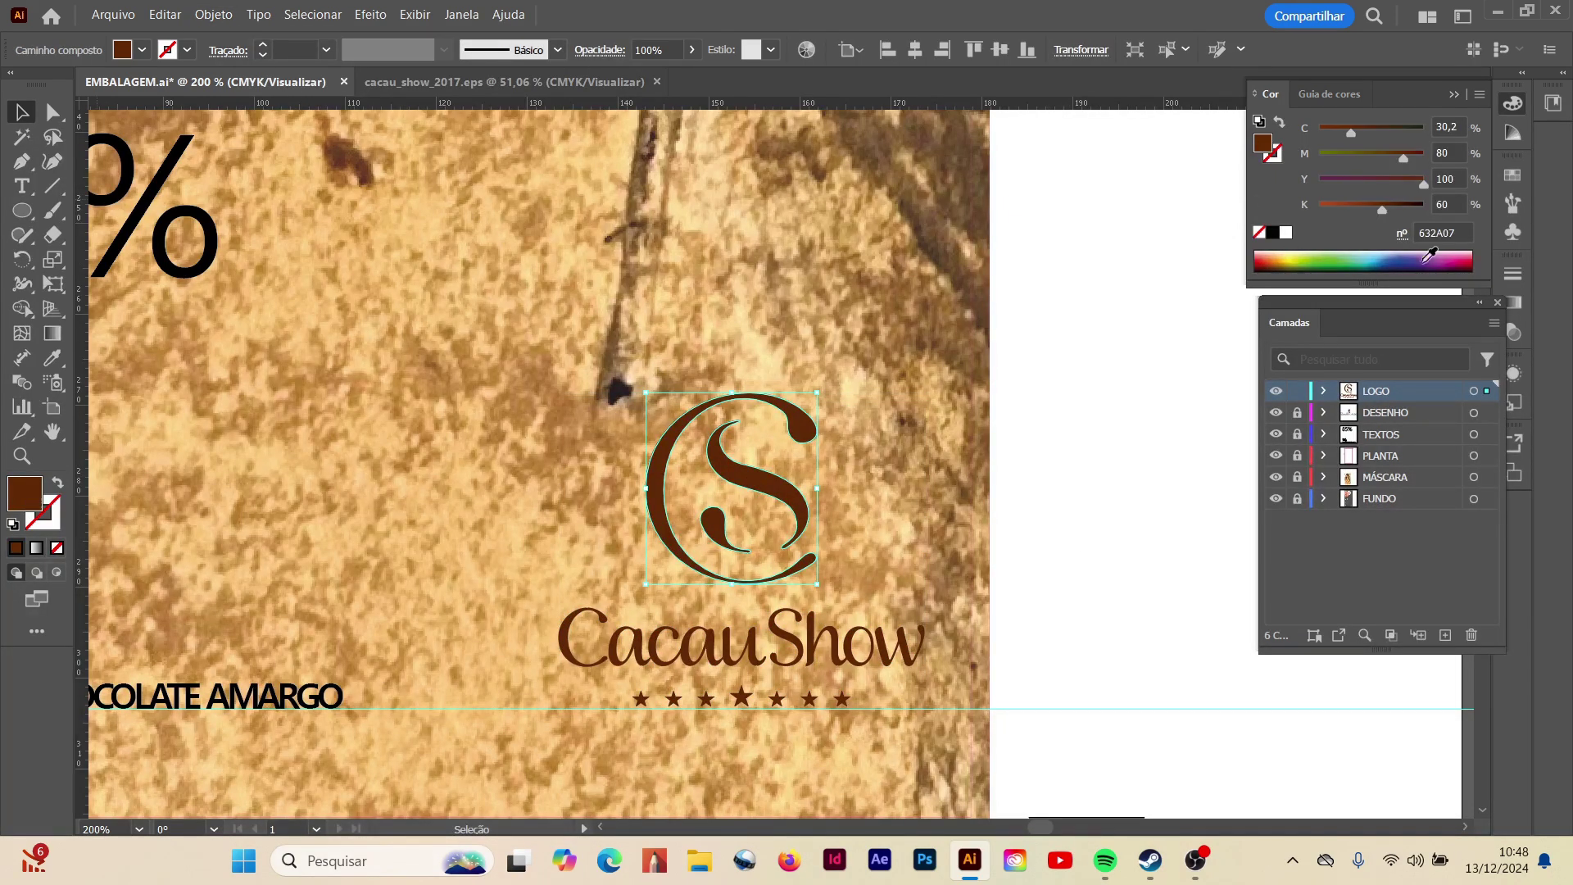
pyautogui.click(1465, 232)
pyautogui.hotkey('ctrl', 'c')
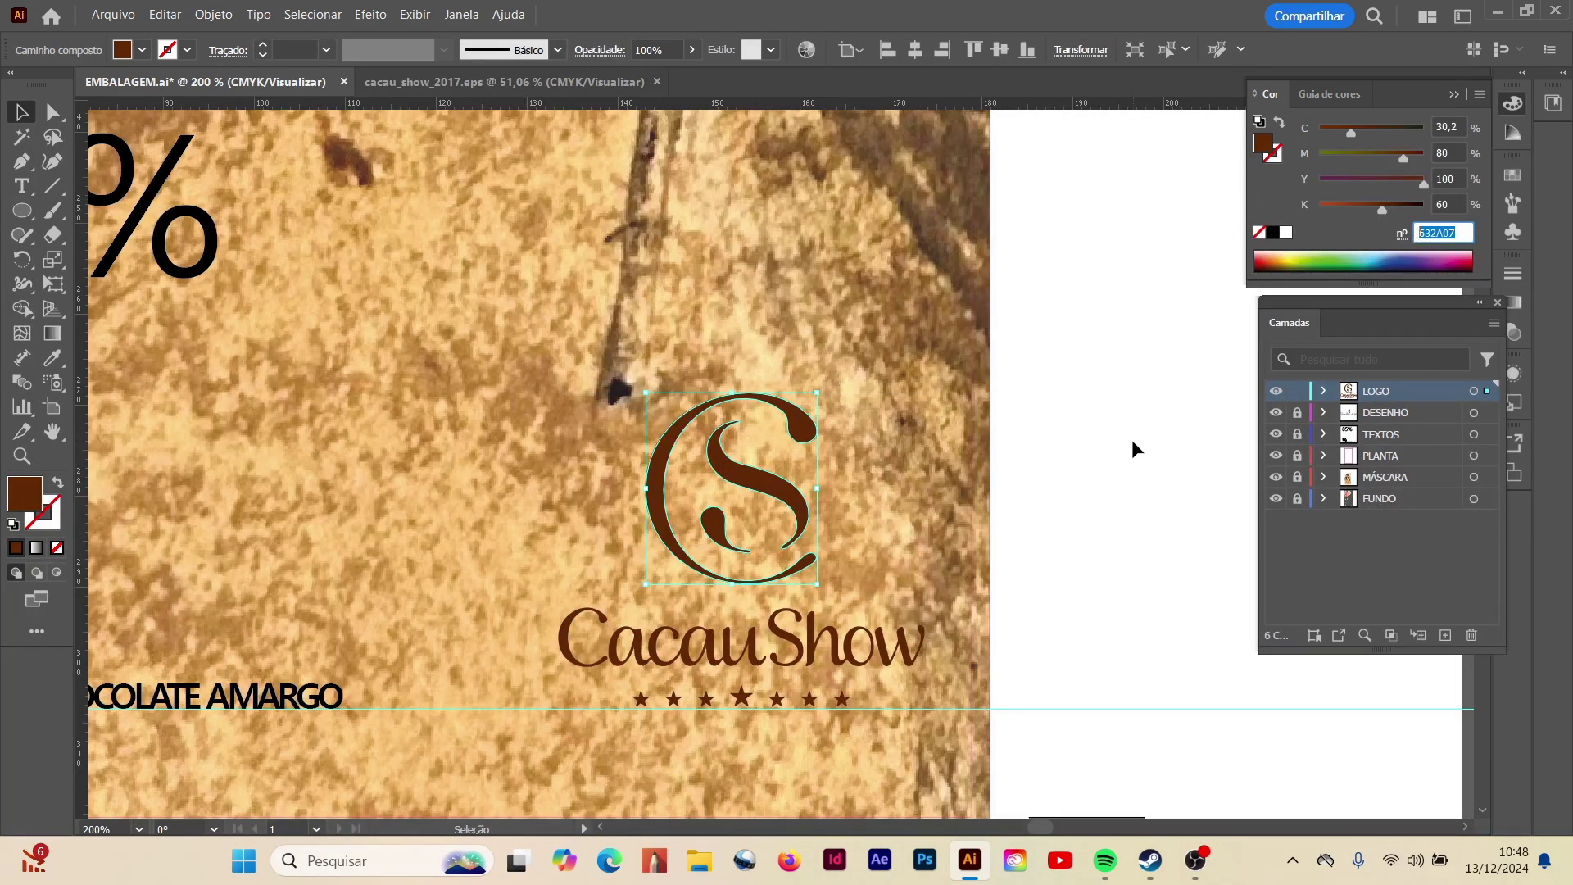
pyautogui.click(1132, 449)
# - Unlock the DESENHO layer and try to apply the copied colour to the final o of Cacao
pyautogui.scroll(5, 604, 487)
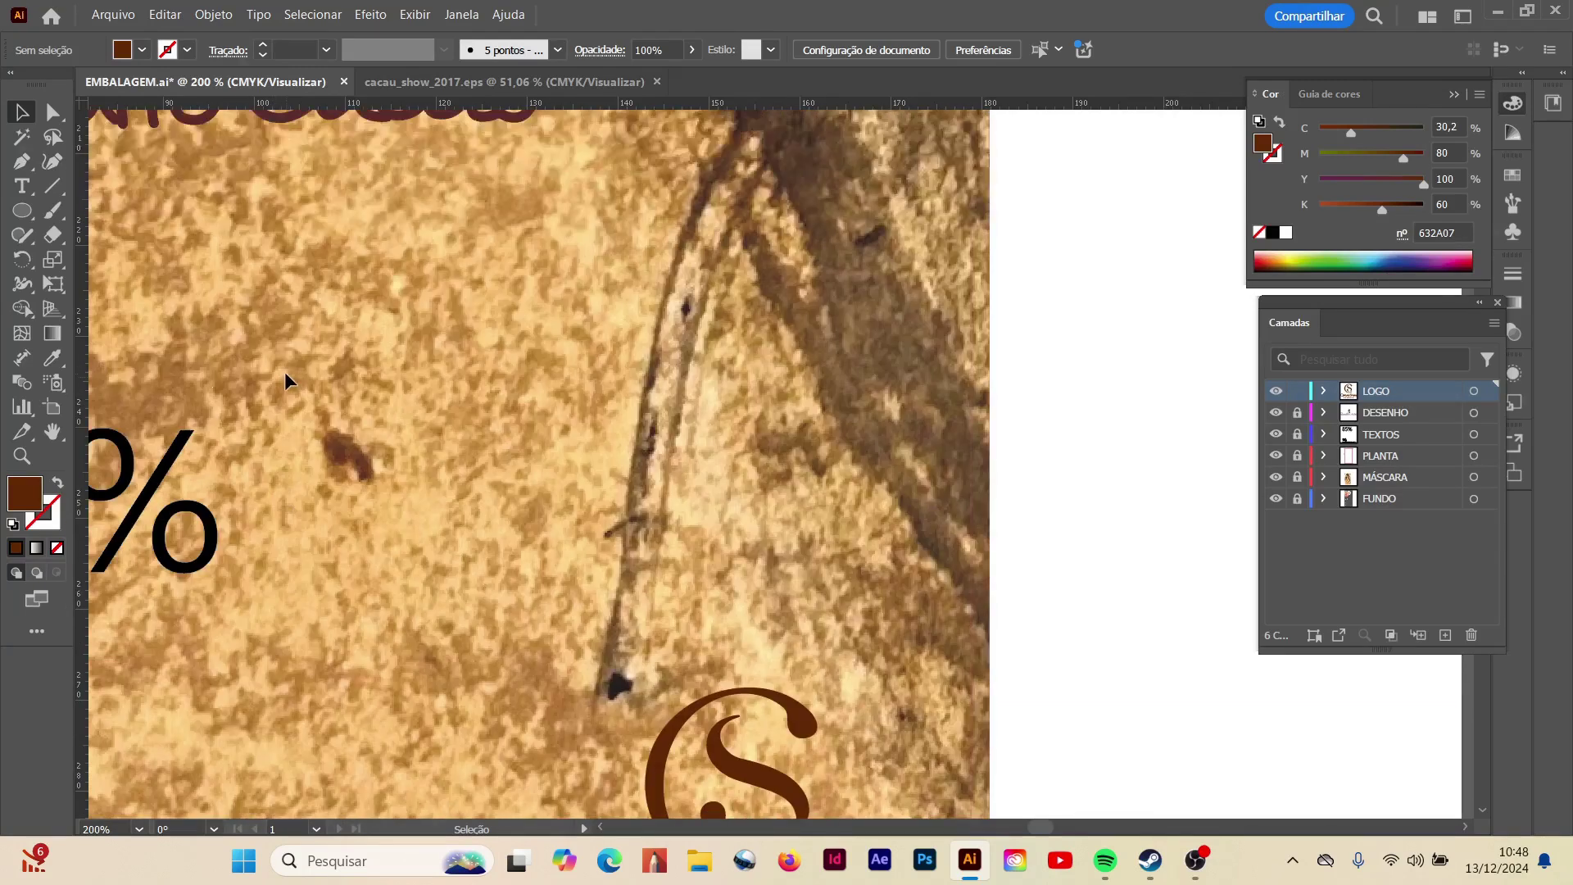
pyautogui.click(1297, 412)
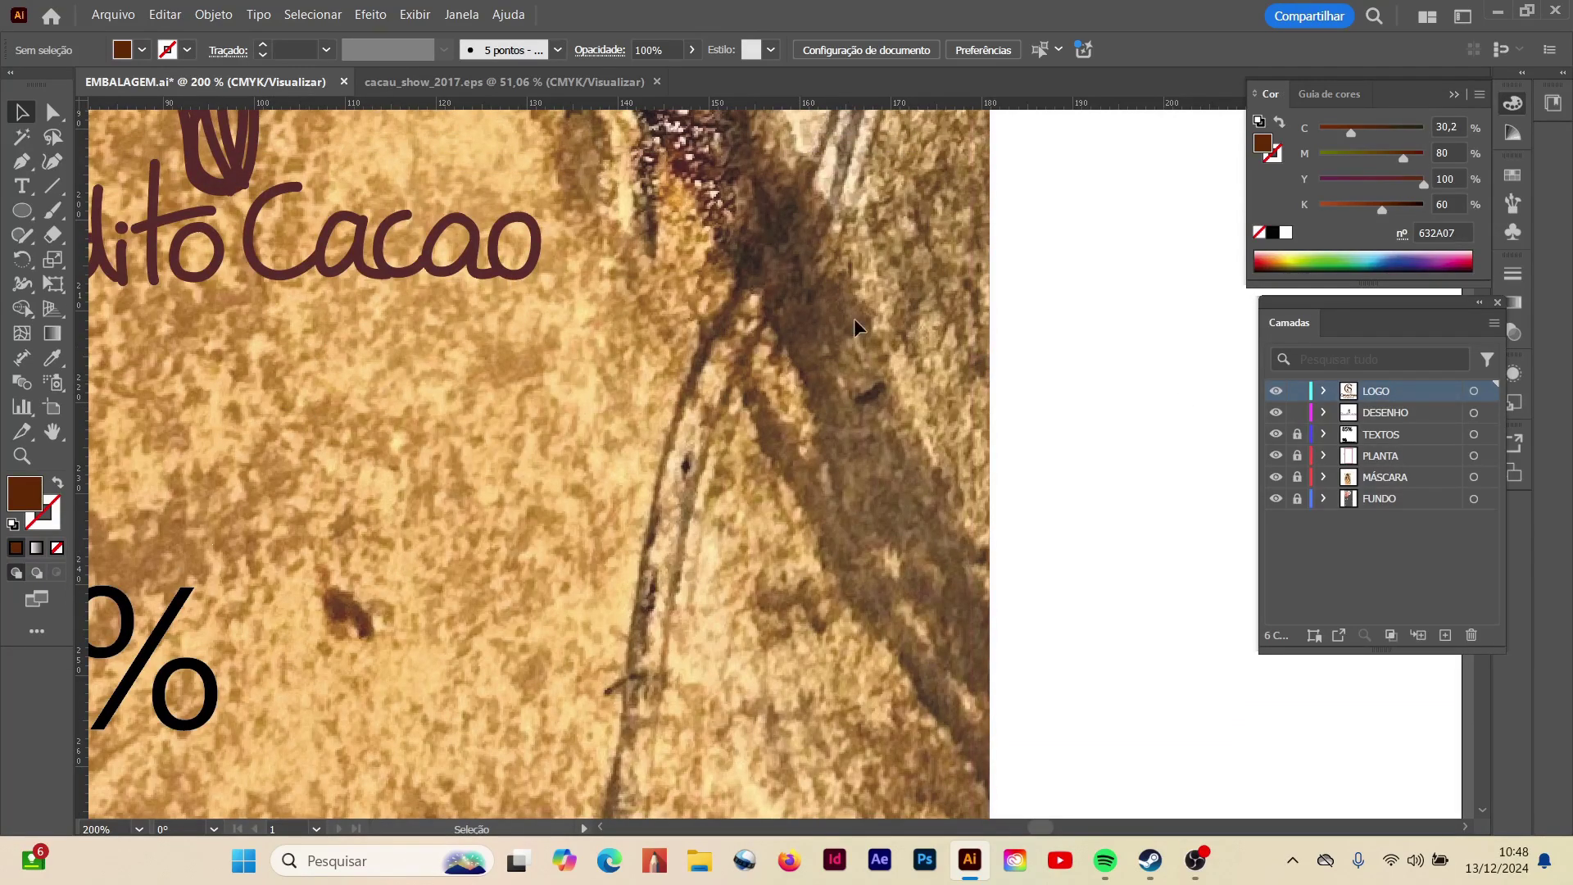
pyautogui.click(533, 261)
pyautogui.click(1429, 233)
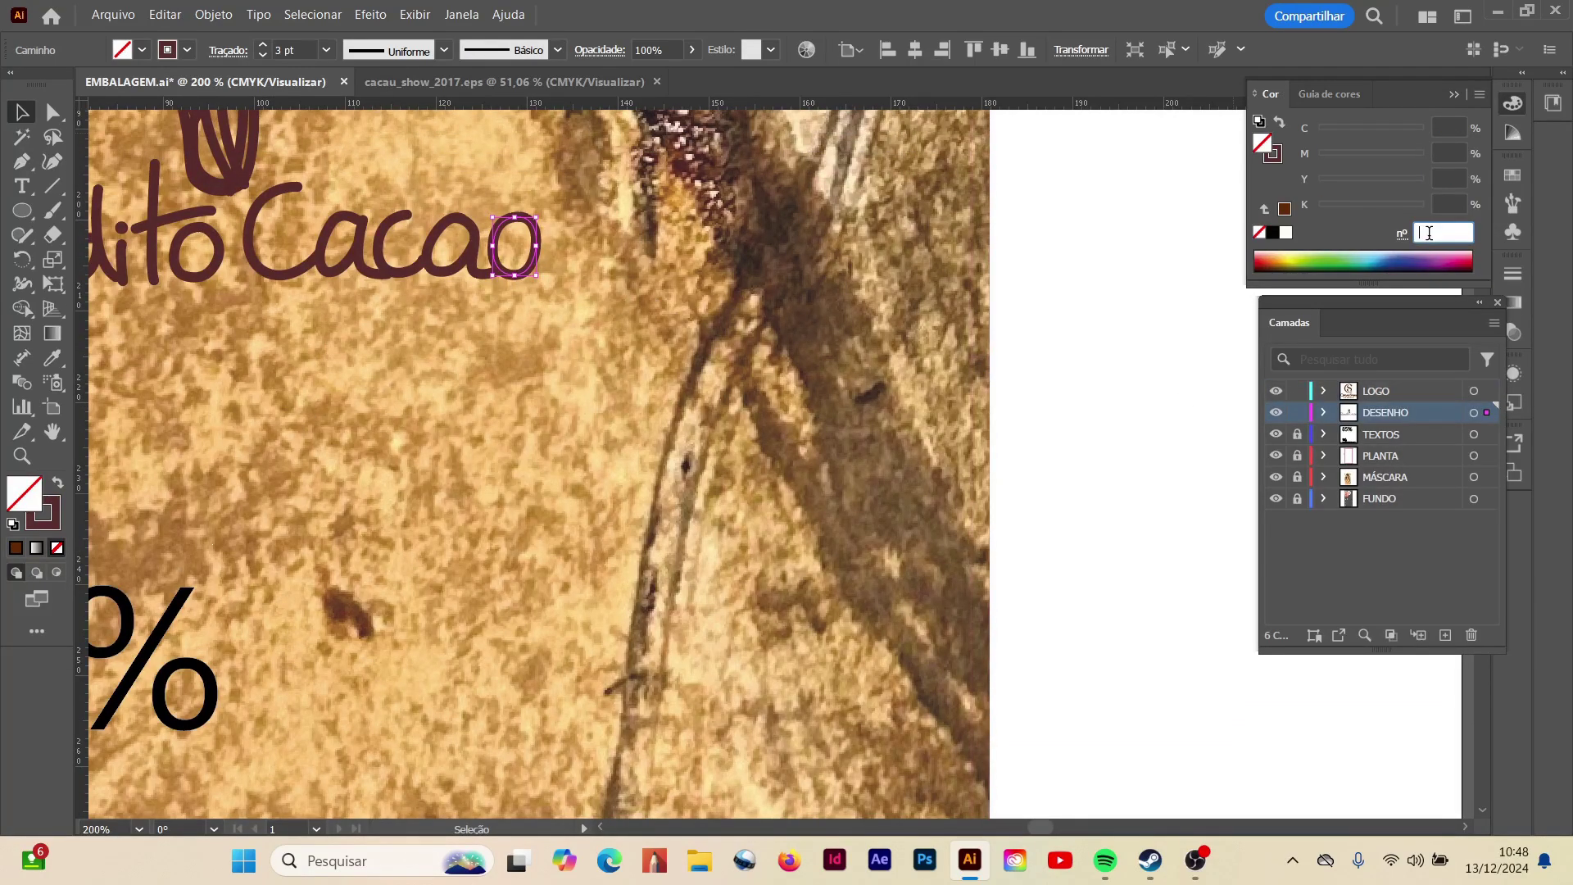
pyautogui.press('Return')
pyautogui.hotkey('ctrl', '2')
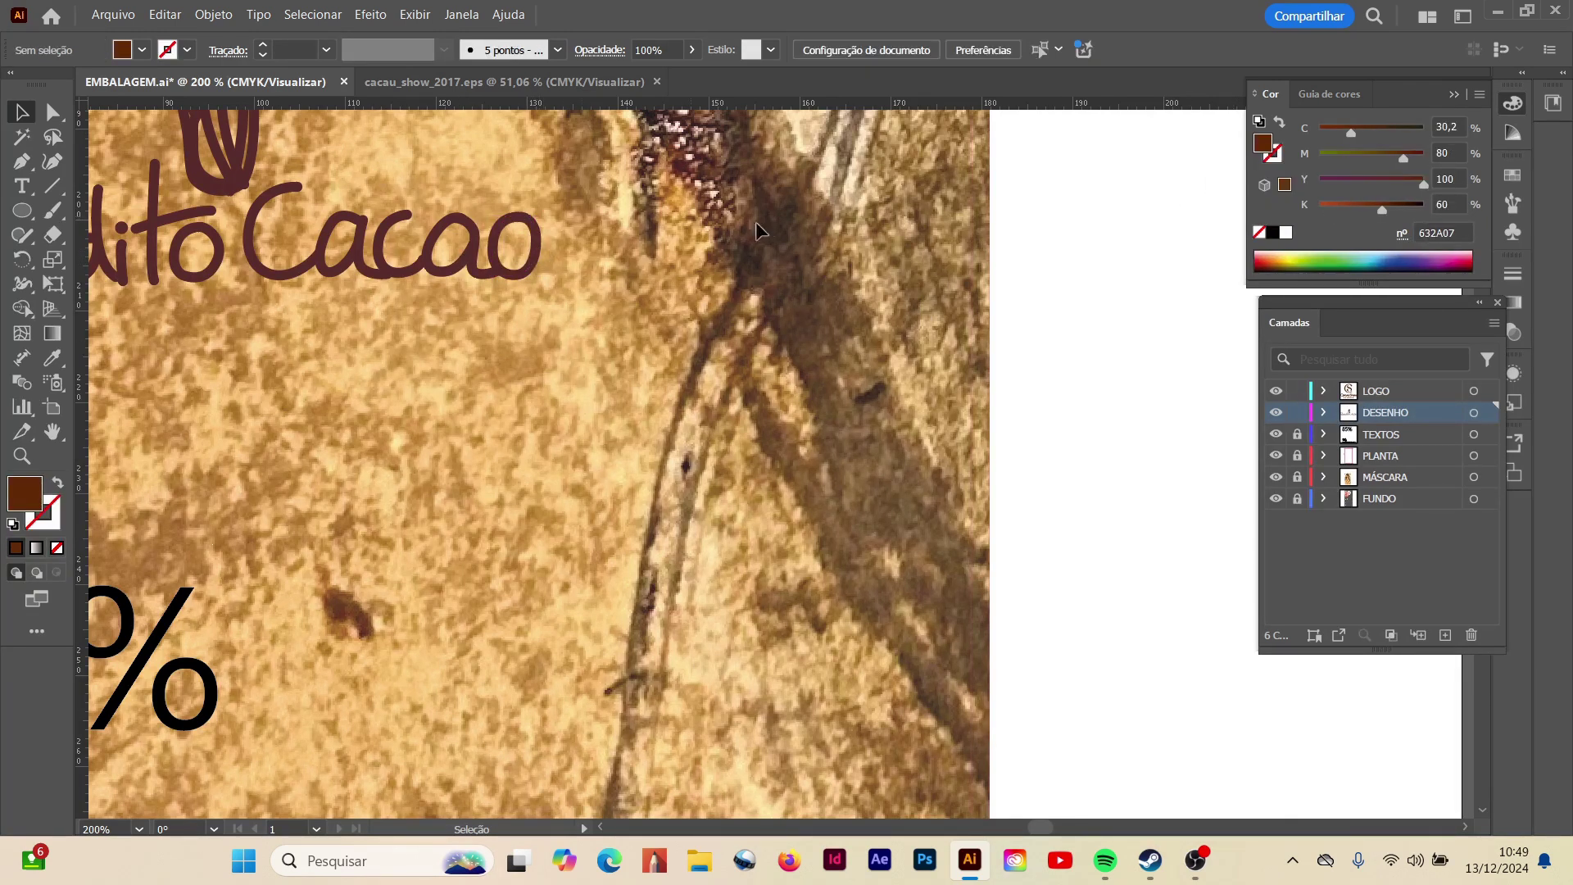
# - Set the stroke colour of all the letters in the word Cacao to 632A07
pyautogui.click(374, 272)
pyautogui.click(1272, 155)
pyautogui.click(1463, 238)
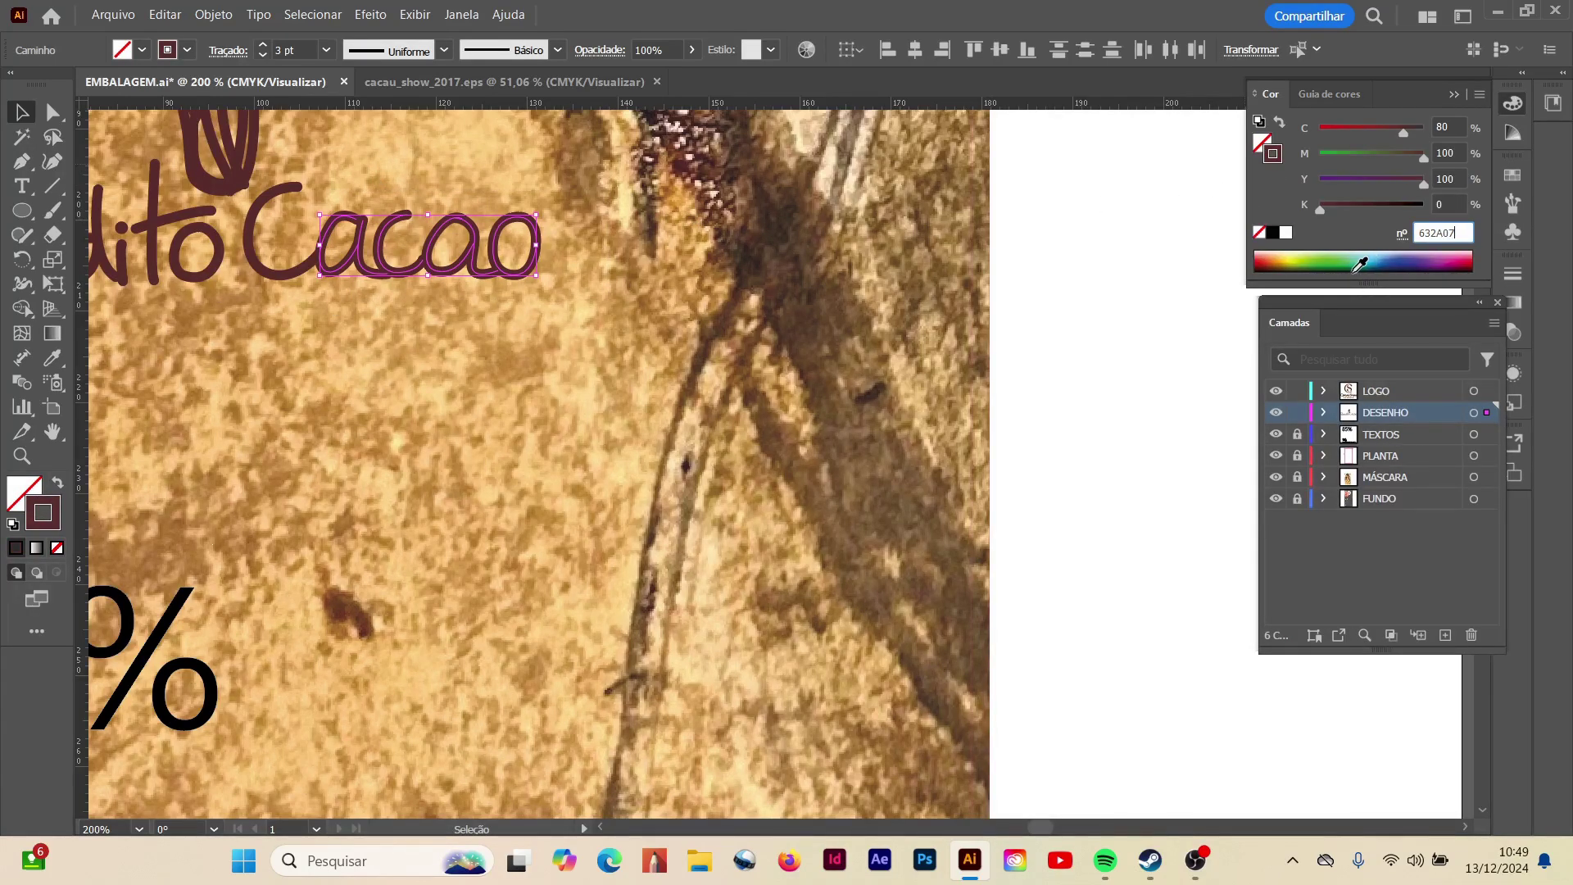
pyautogui.press('Return')
pyautogui.click(296, 281)
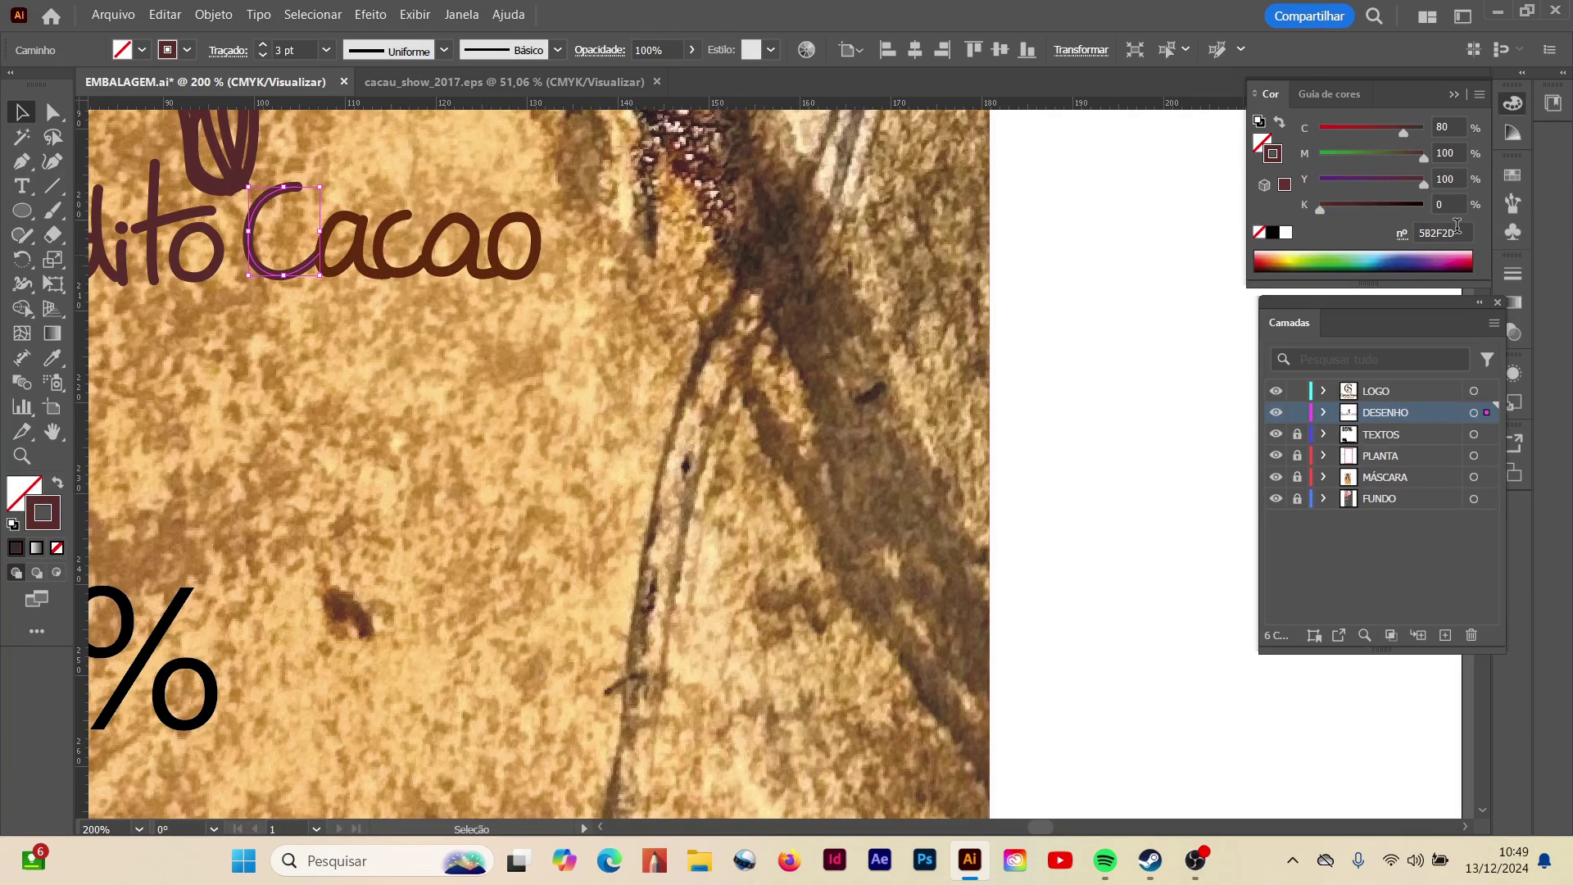
pyautogui.click(1448, 228)
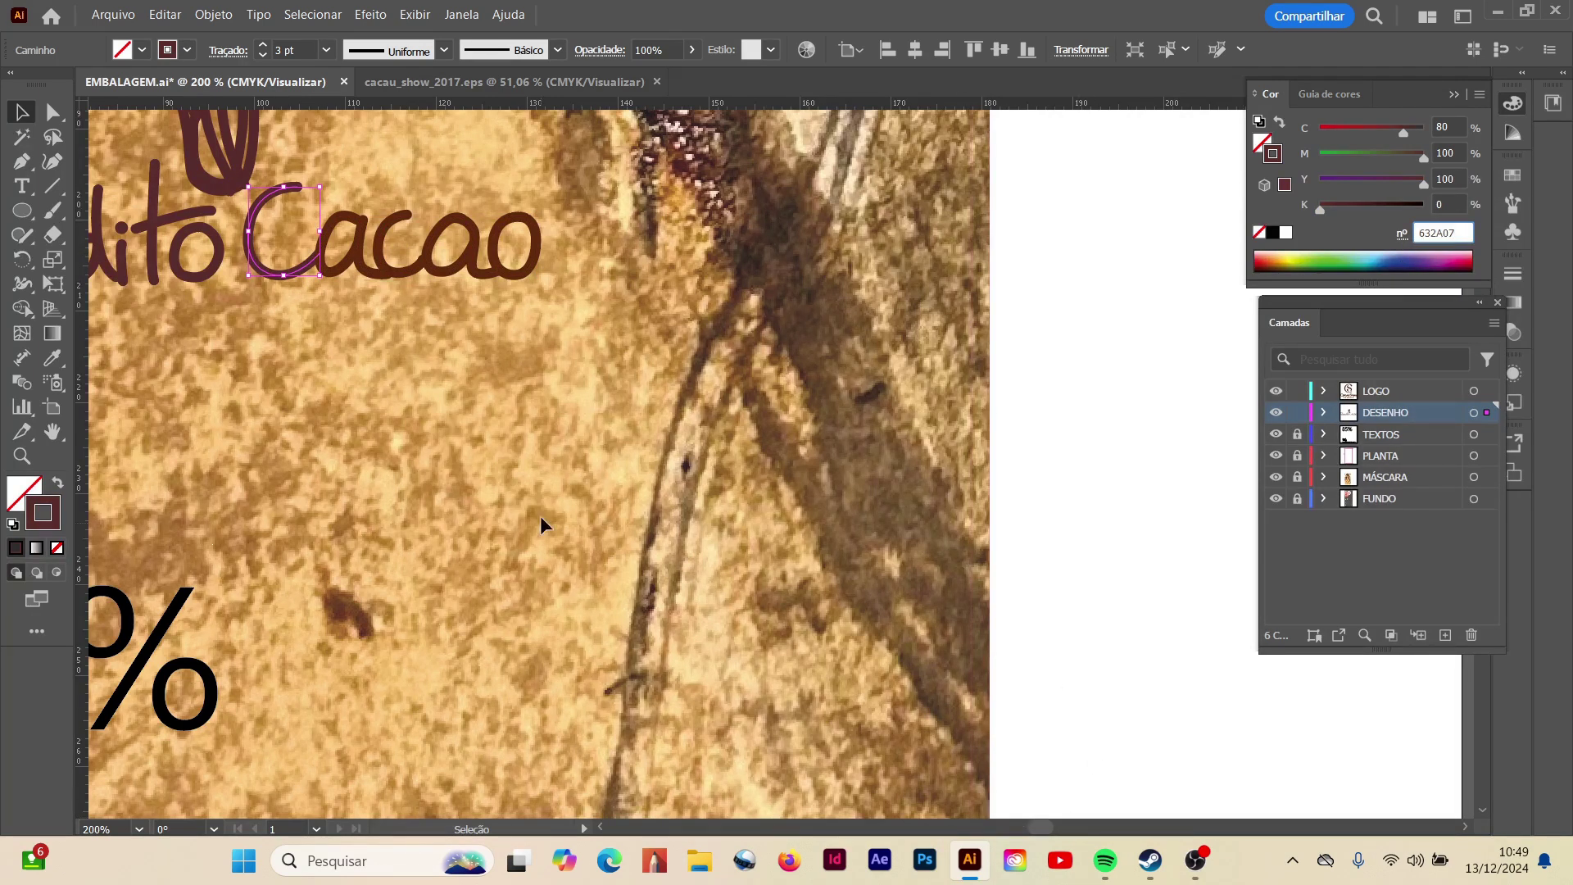
pyautogui.click(582, 563)
# - Set the stroke colour of the letters endito in Bendito, including the dot of the i, to 632A07
pyautogui.press('z')
pyautogui.moveTo(344, 323); pyautogui.dragTo(516, 422)
pyautogui.press('h')
pyautogui.moveTo(223, 302); pyautogui.dragTo(992, 634)
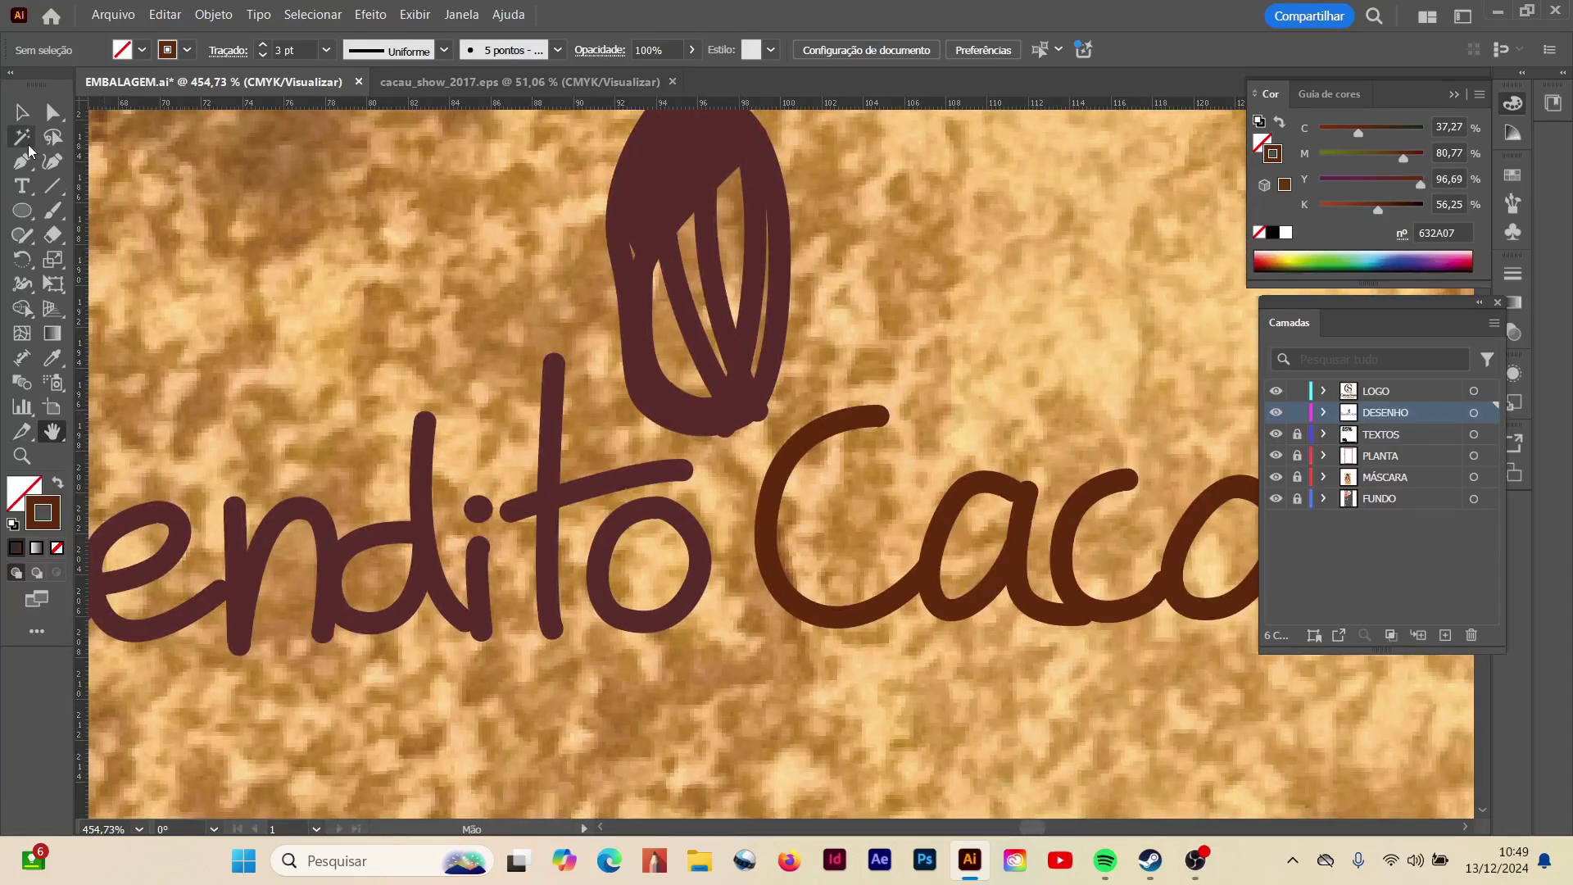
pyautogui.press('v')
pyautogui.moveTo(742, 692); pyautogui.dragTo(123, 565)
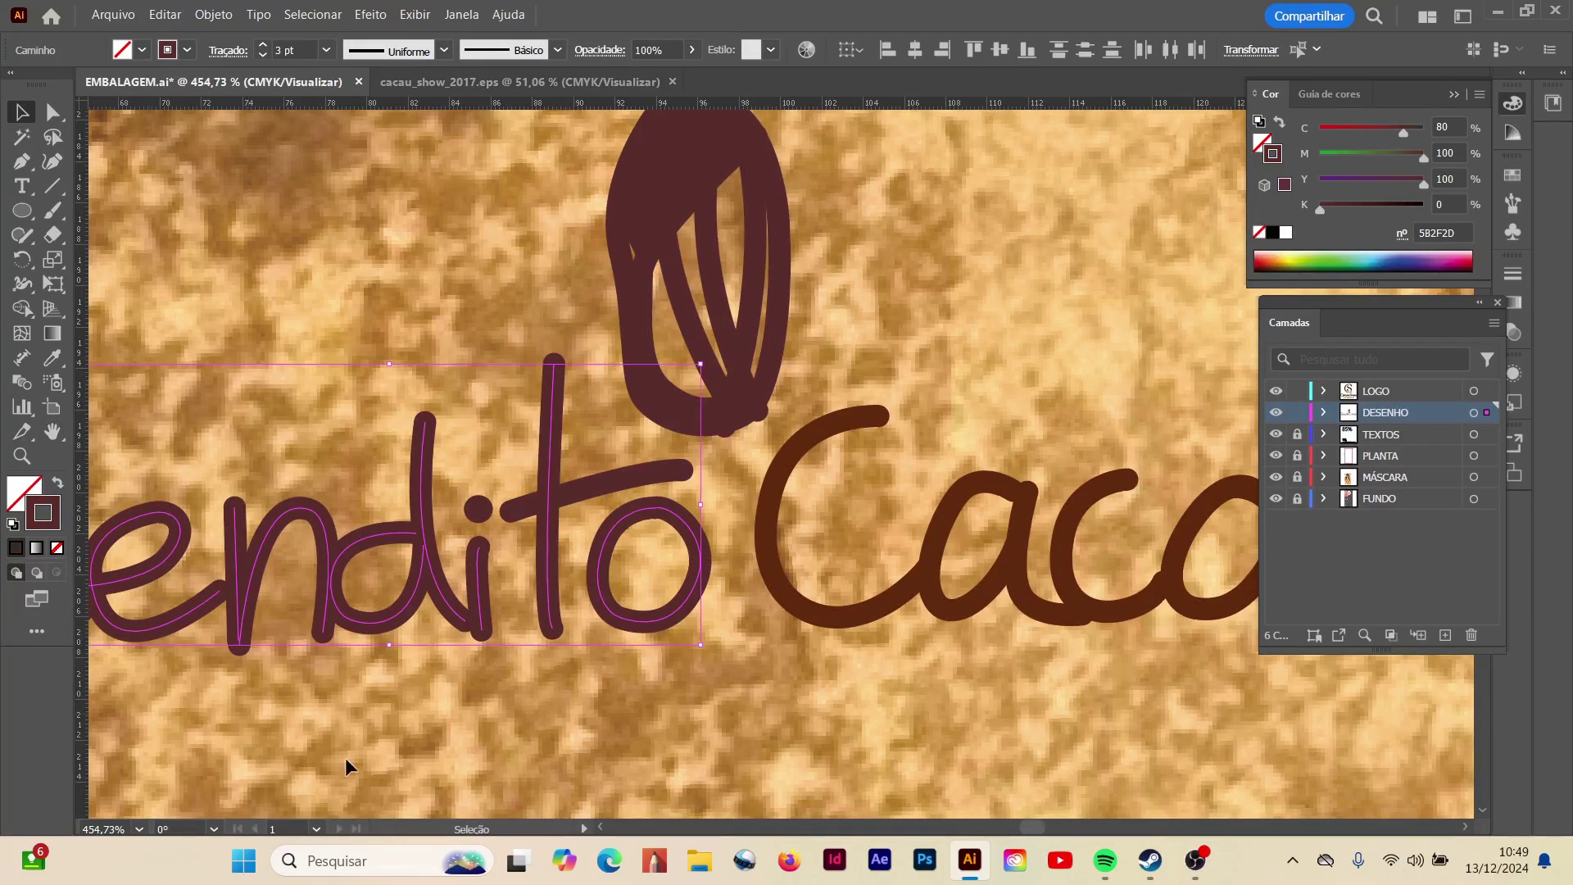
pyautogui.hscroll(-5, 1028, 827)
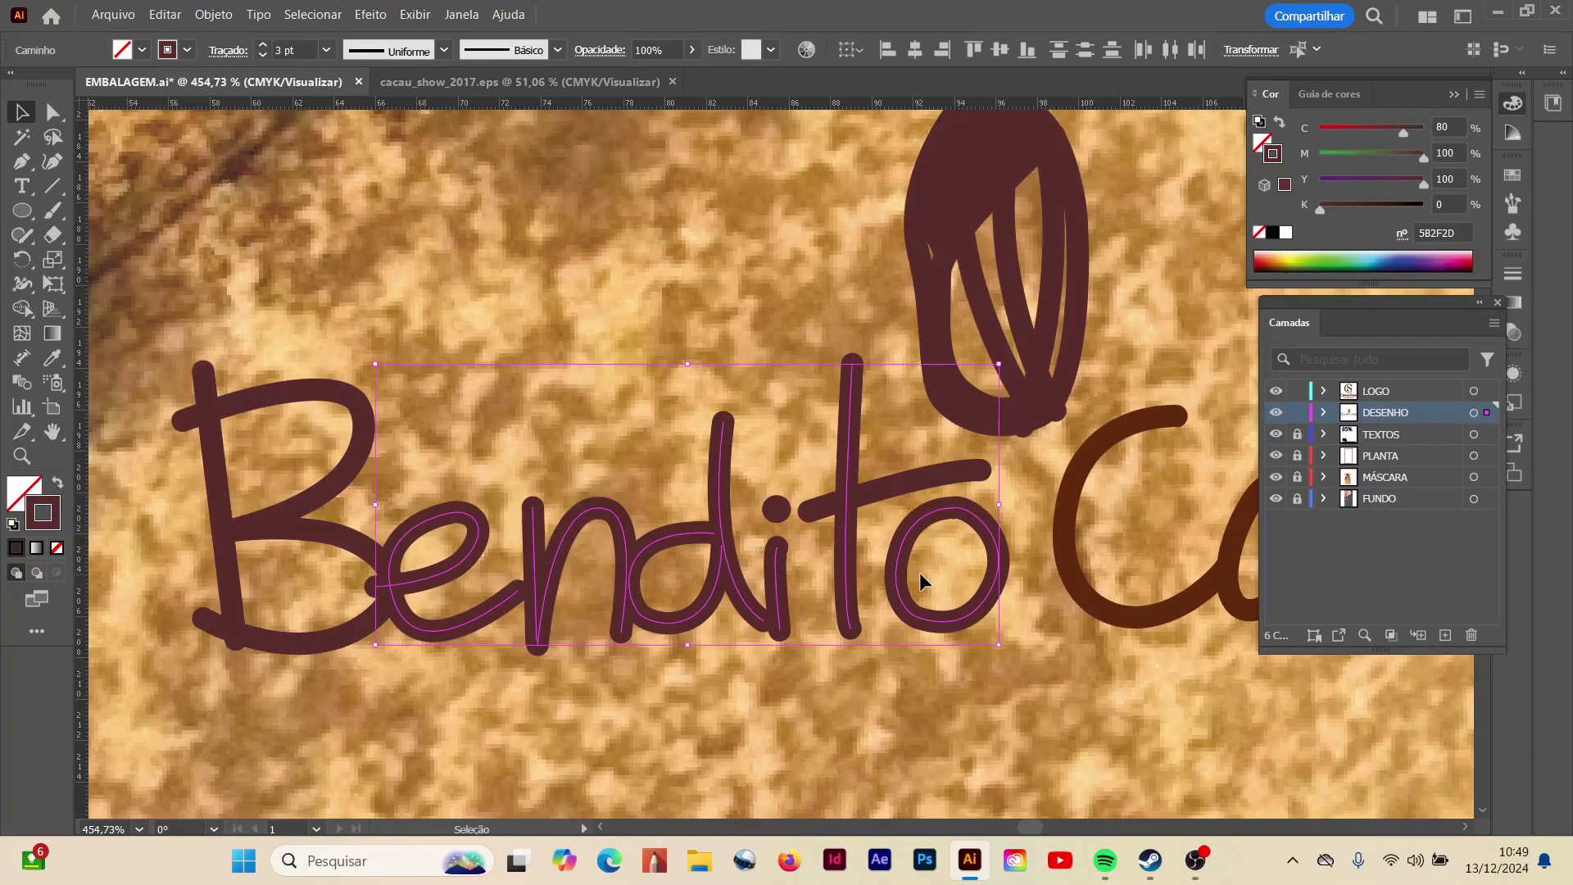
pyautogui.keyDown('shift'); pyautogui.click(893, 496); pyautogui.keyUp('shift')
pyautogui.click(1430, 234)
pyautogui.press('Return')
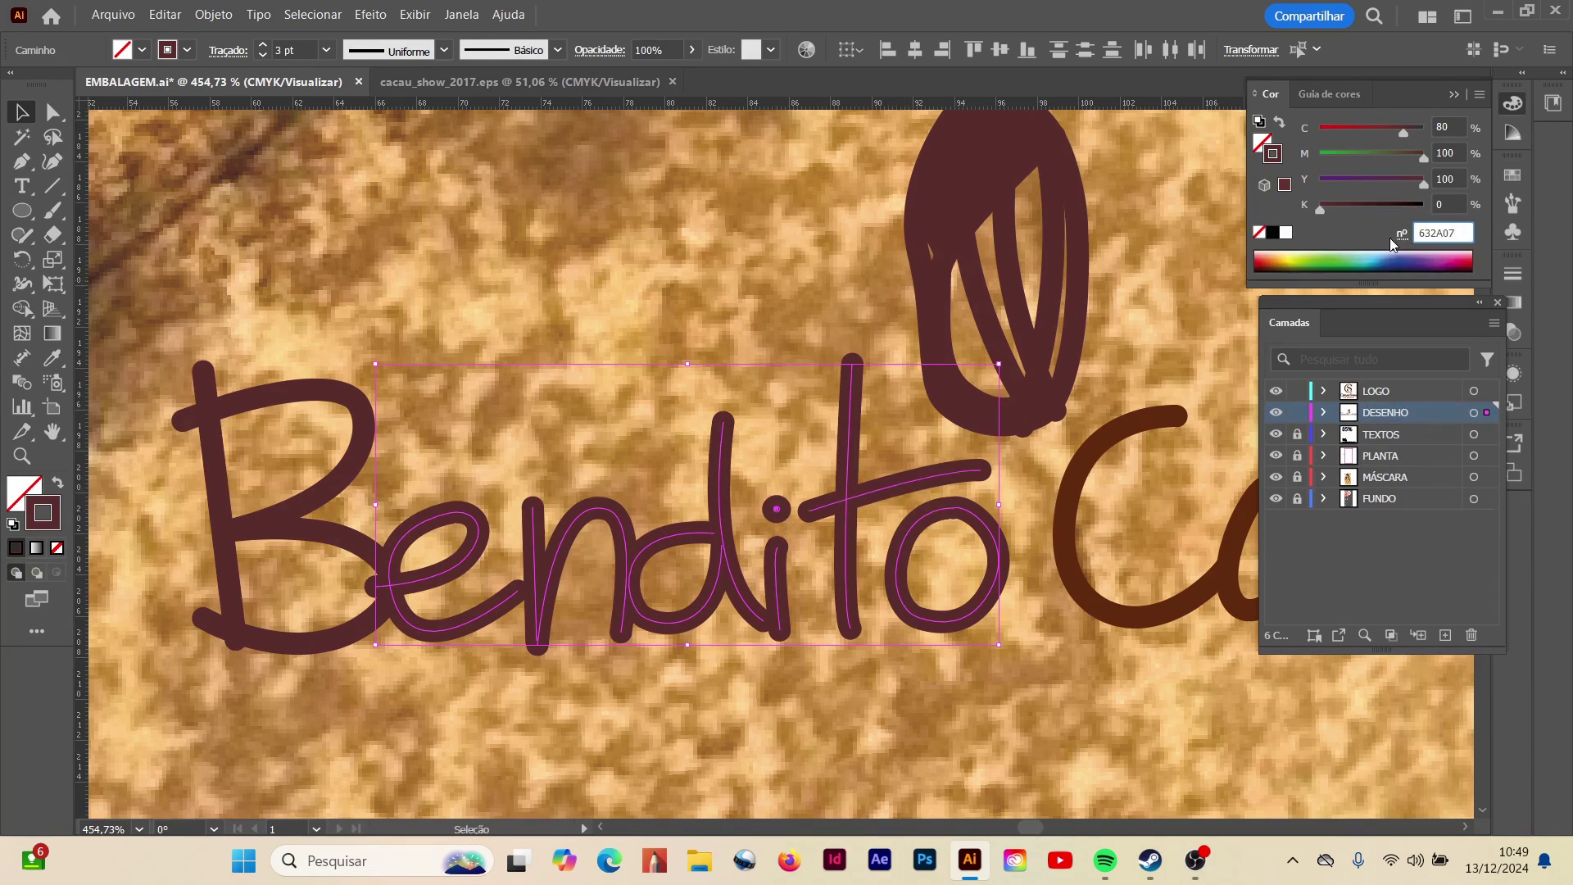
# - Set the stroke colour of both paths forming the B of Bendito to 632A07
pyautogui.click(267, 574)
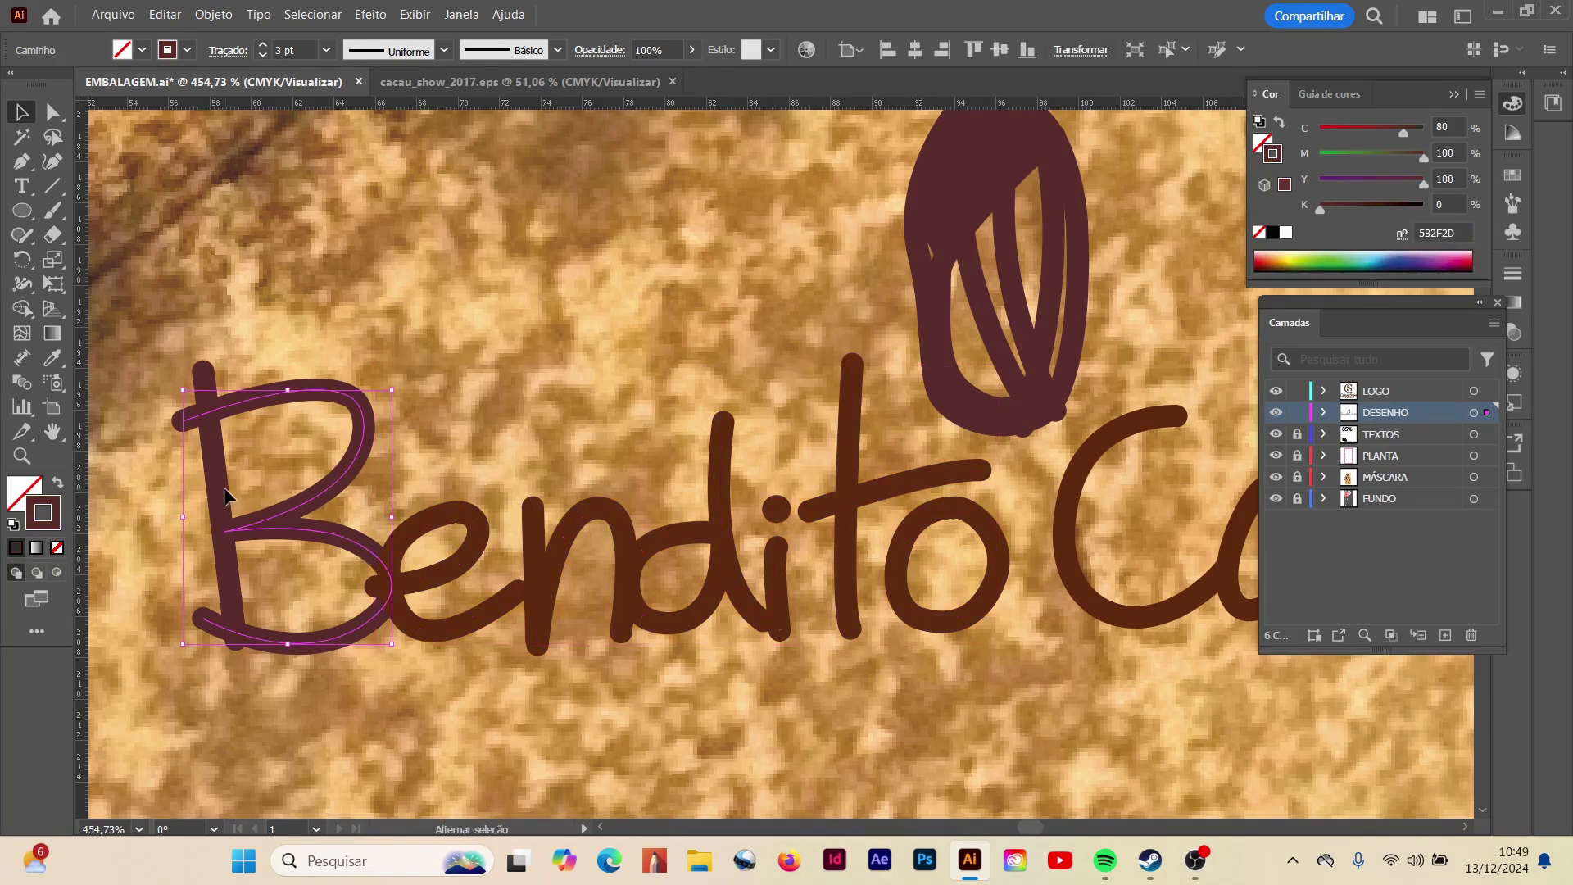
pyautogui.keyDown('shift'); pyautogui.click(216, 528); pyautogui.keyUp('shift')
pyautogui.click(1442, 233)
pyautogui.hotkey('ctrl', 'v')
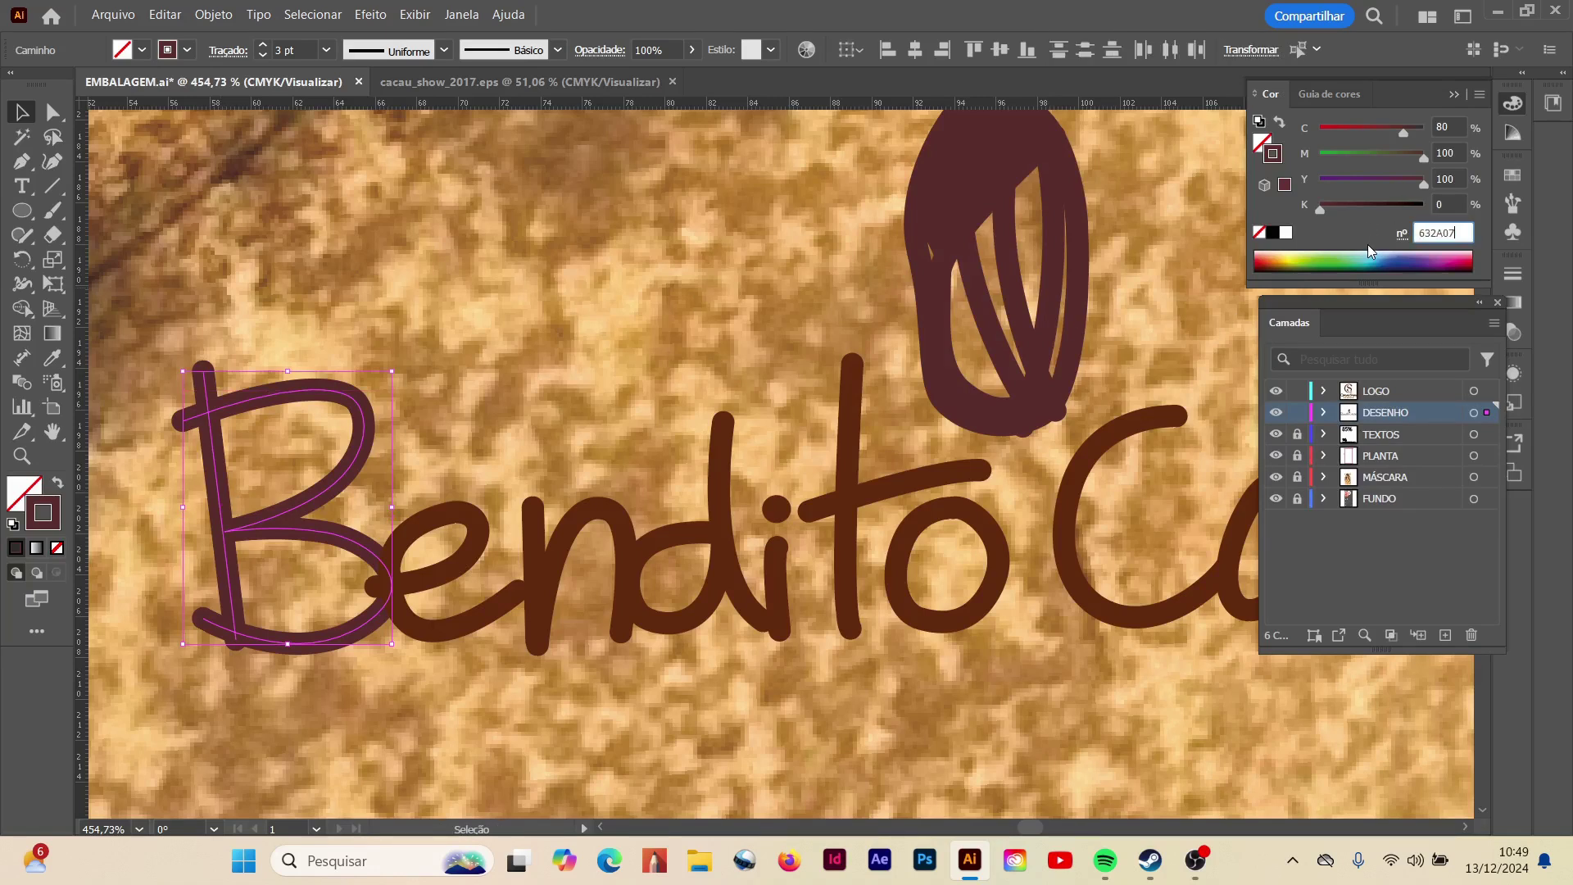
pyautogui.press('Return')
# - Set the fill colour of the solid shape in the cocoa drawing above the lettering to 632A07
pyautogui.click(991, 176)
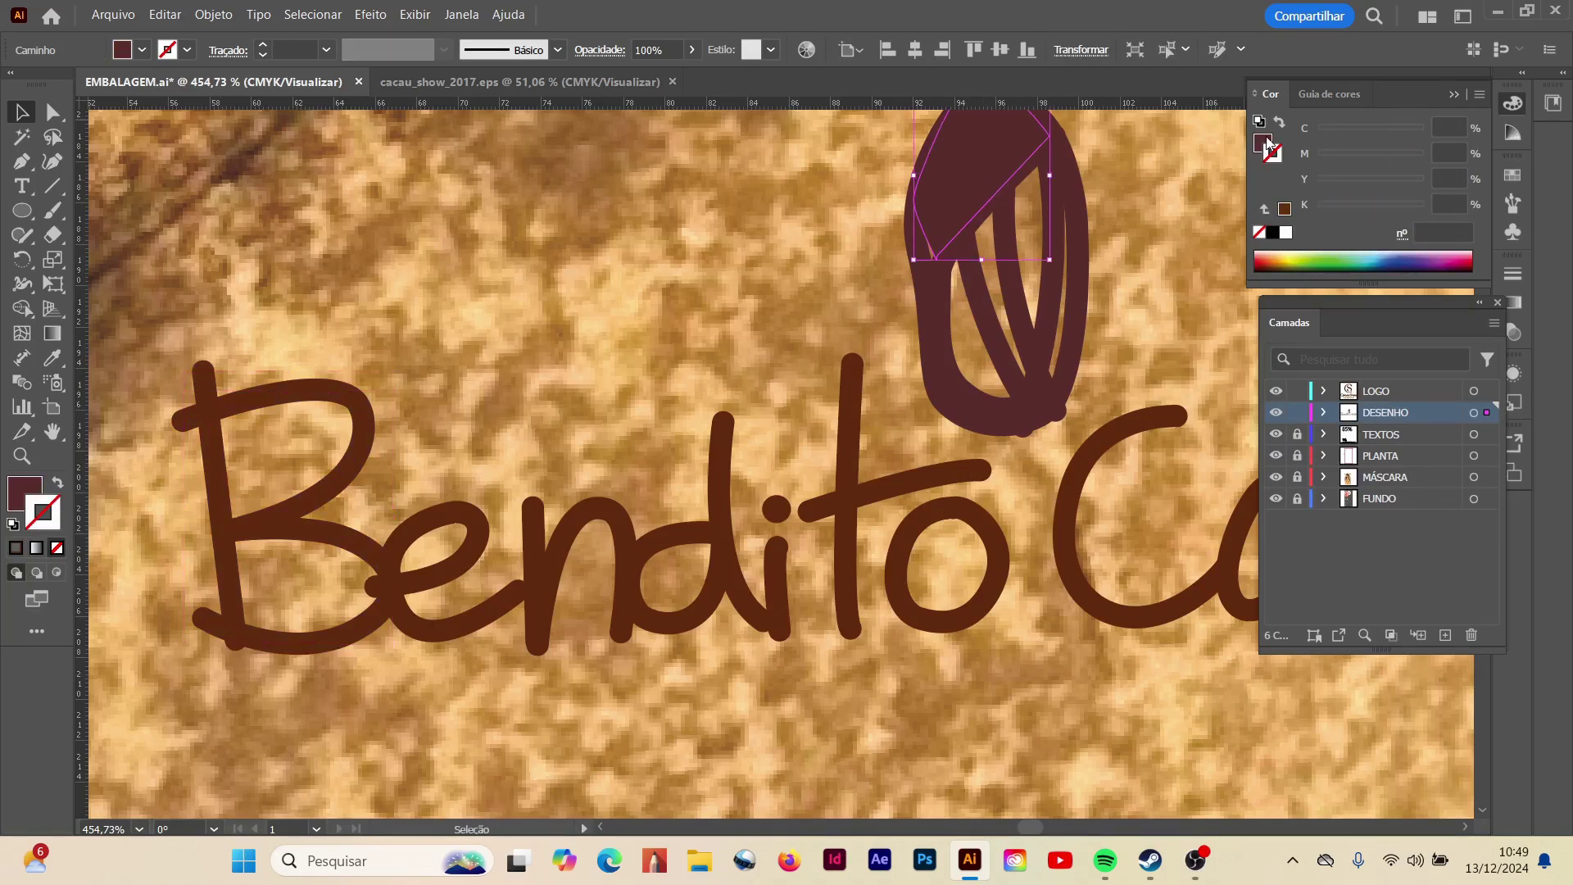
pyautogui.click(1442, 233)
pyautogui.hotkey('ctrl', 'v')
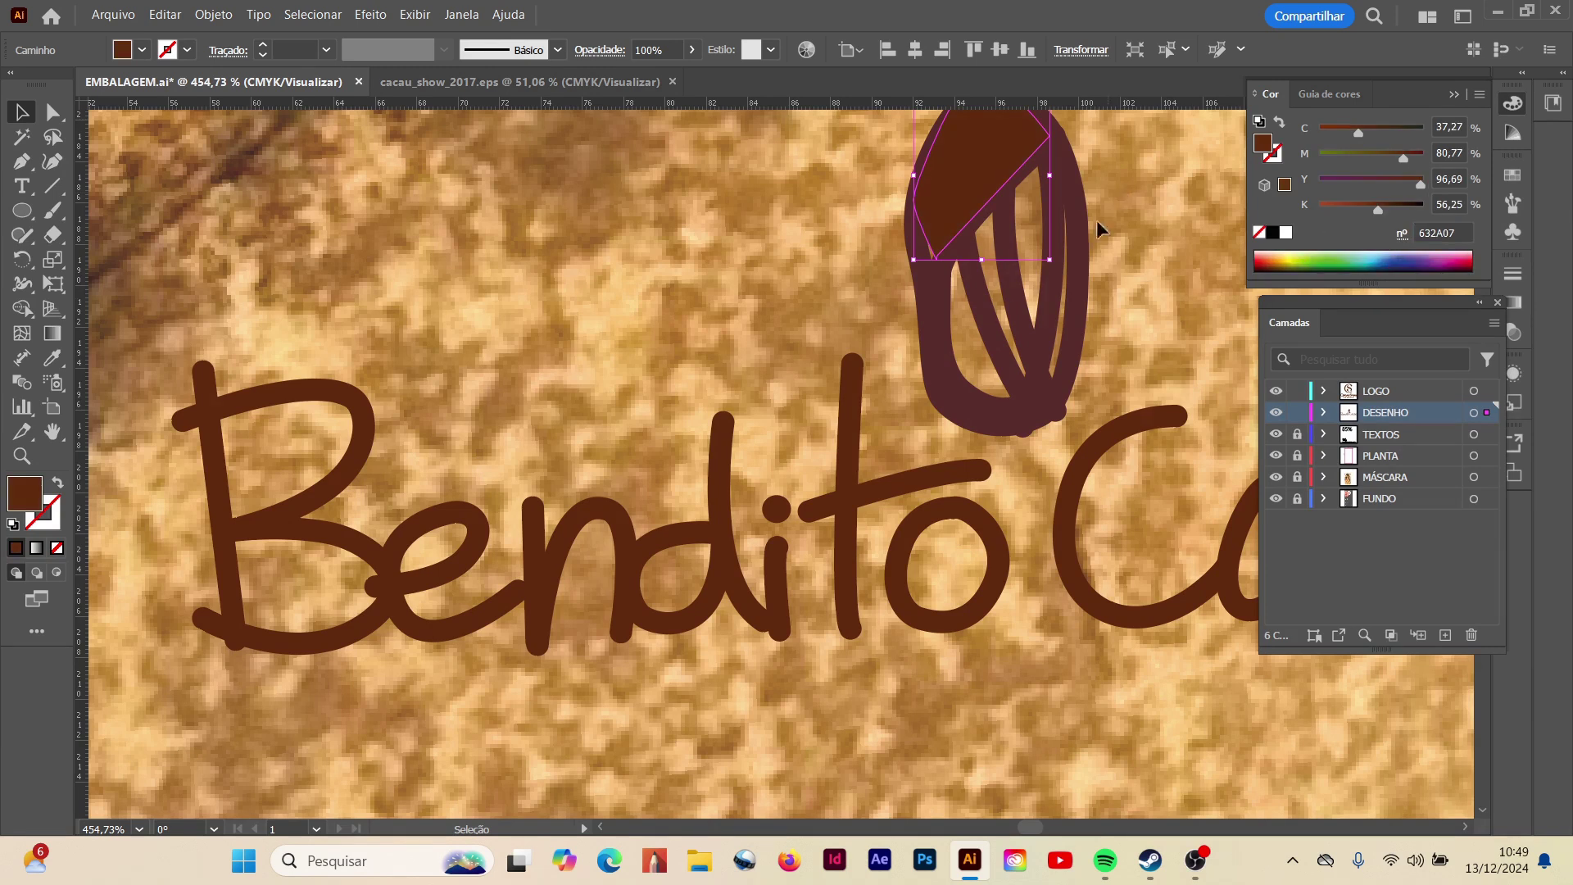
# - Set the stroke colour of all the outline paths of the cocoa drawing to 632A07
pyautogui.click(941, 371)
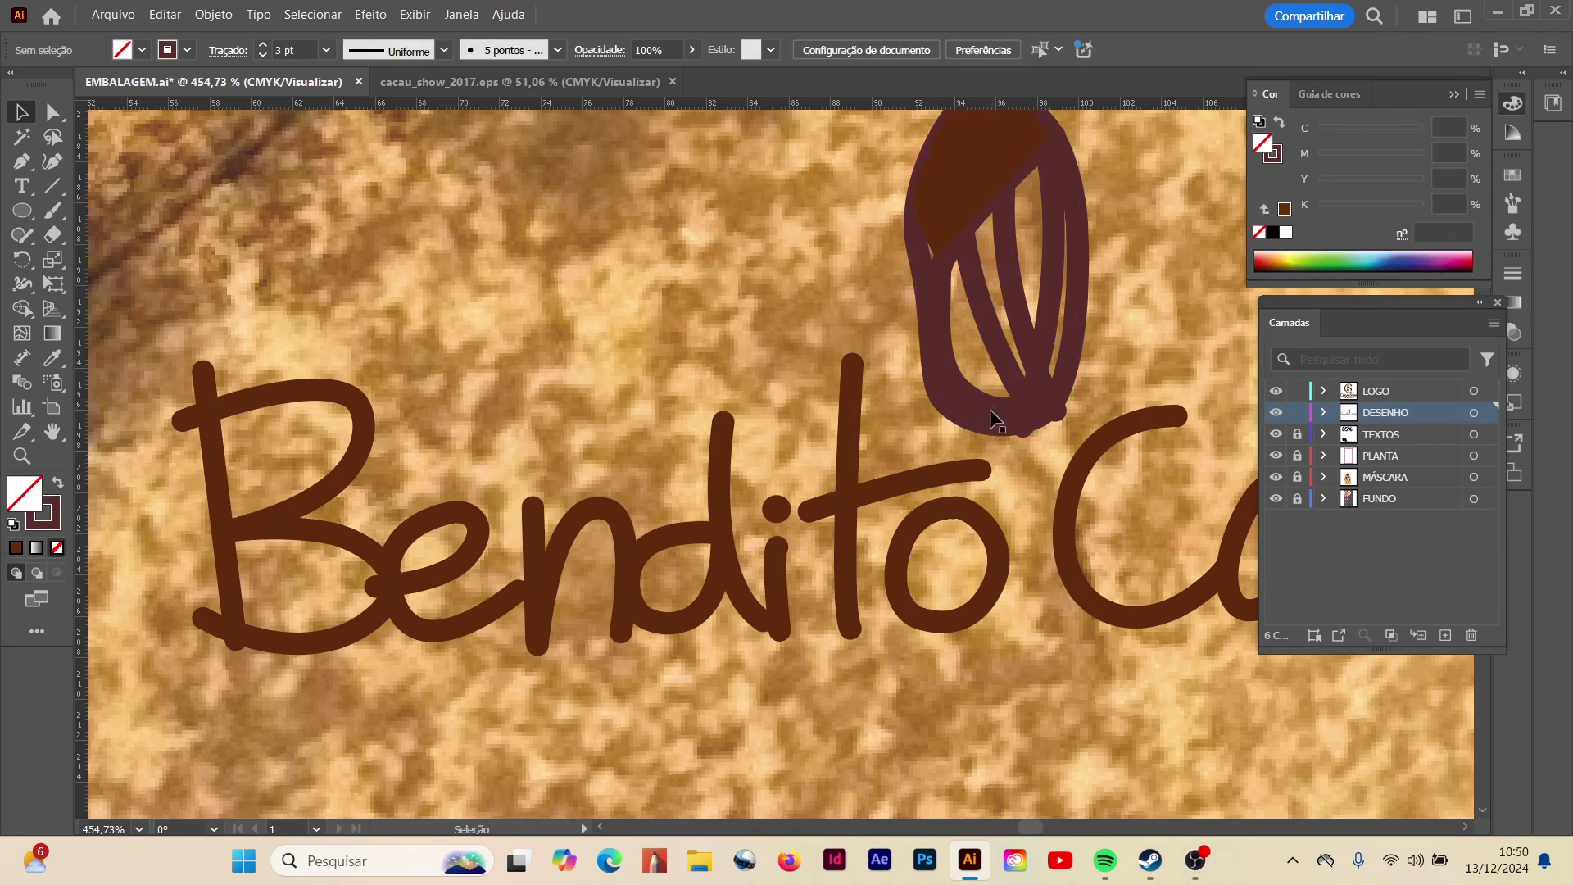
pyautogui.moveTo(882, 288); pyautogui.dragTo(1109, 336)
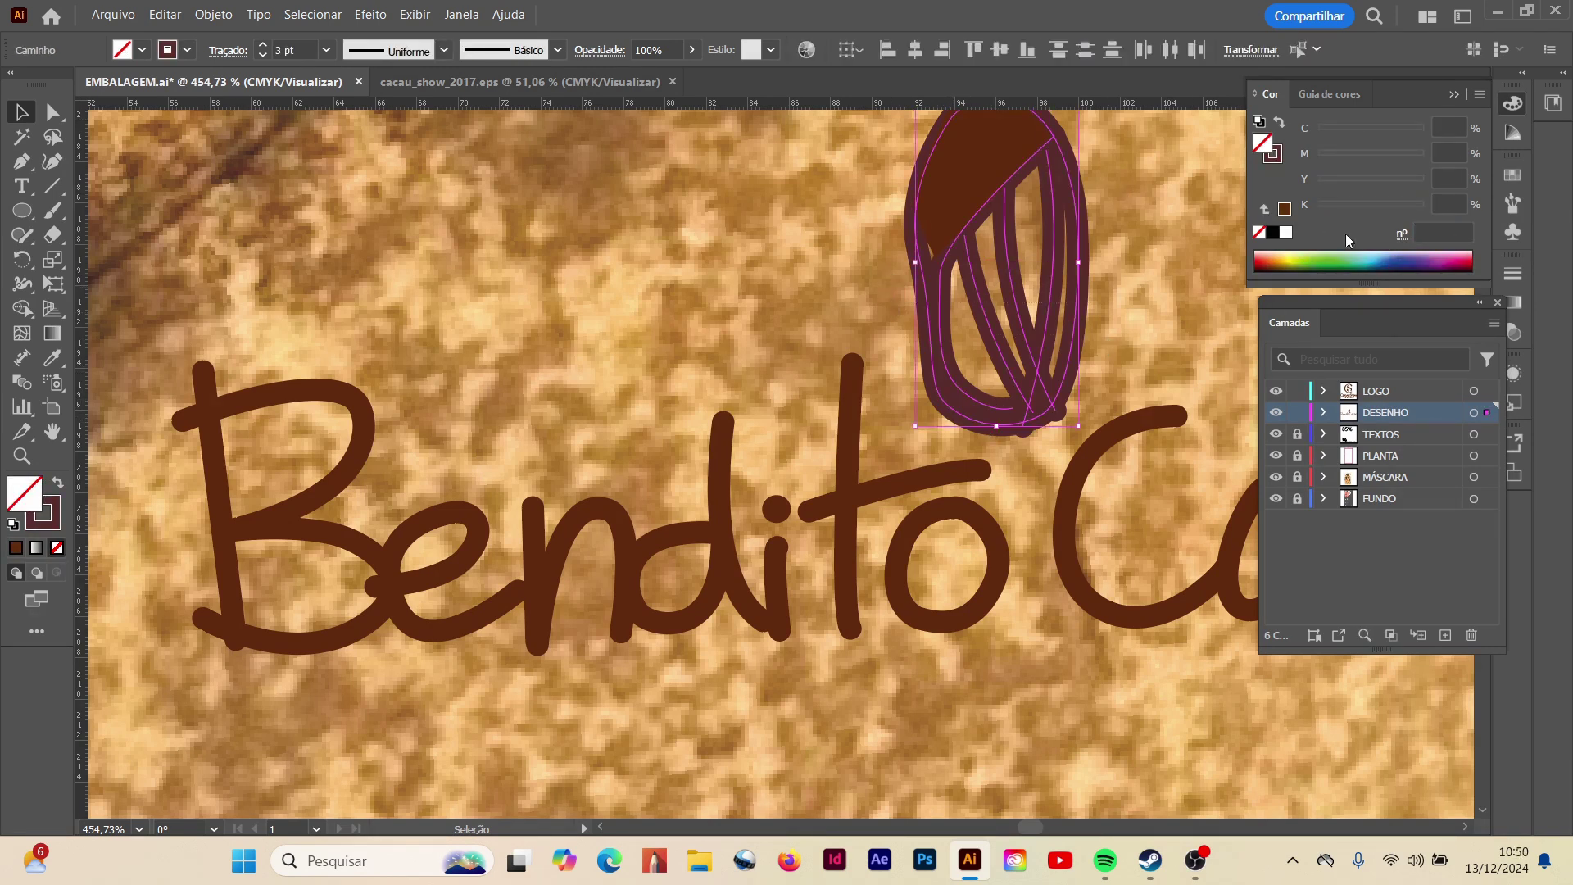
pyautogui.click(1272, 153)
pyautogui.click(1452, 233)
pyautogui.write('632A07')
pyautogui.click(1172, 296)
# - Delete the horizontal guide that crosses the packaging
pyautogui.hotkey('ctrl', '0')
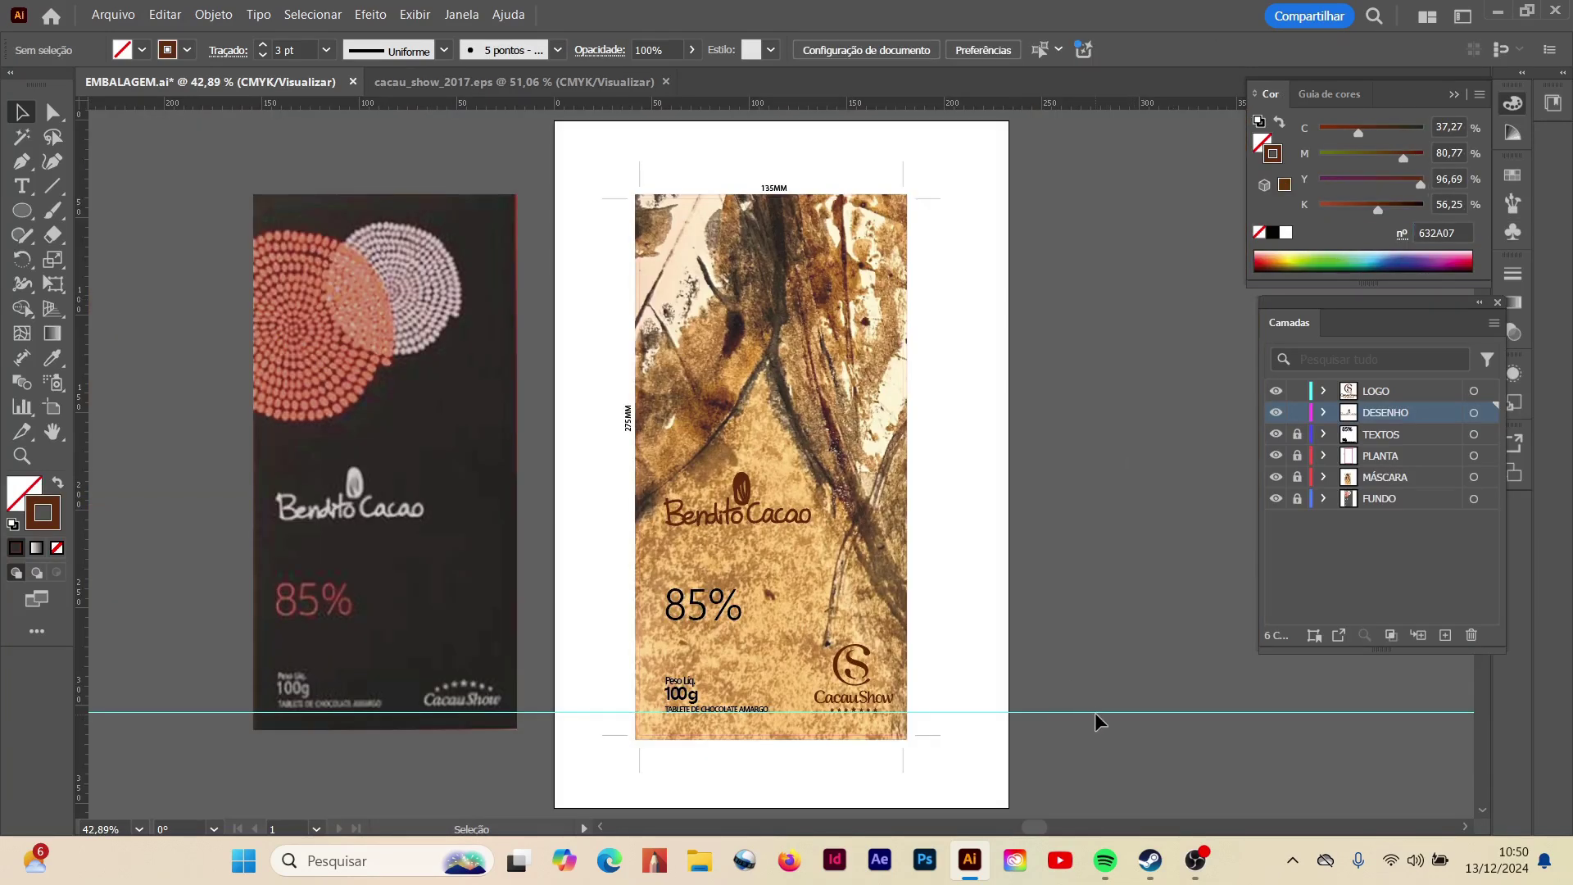
pyautogui.moveTo(1227, 685); pyautogui.dragTo(1139, 780)
pyautogui.press('Delete')
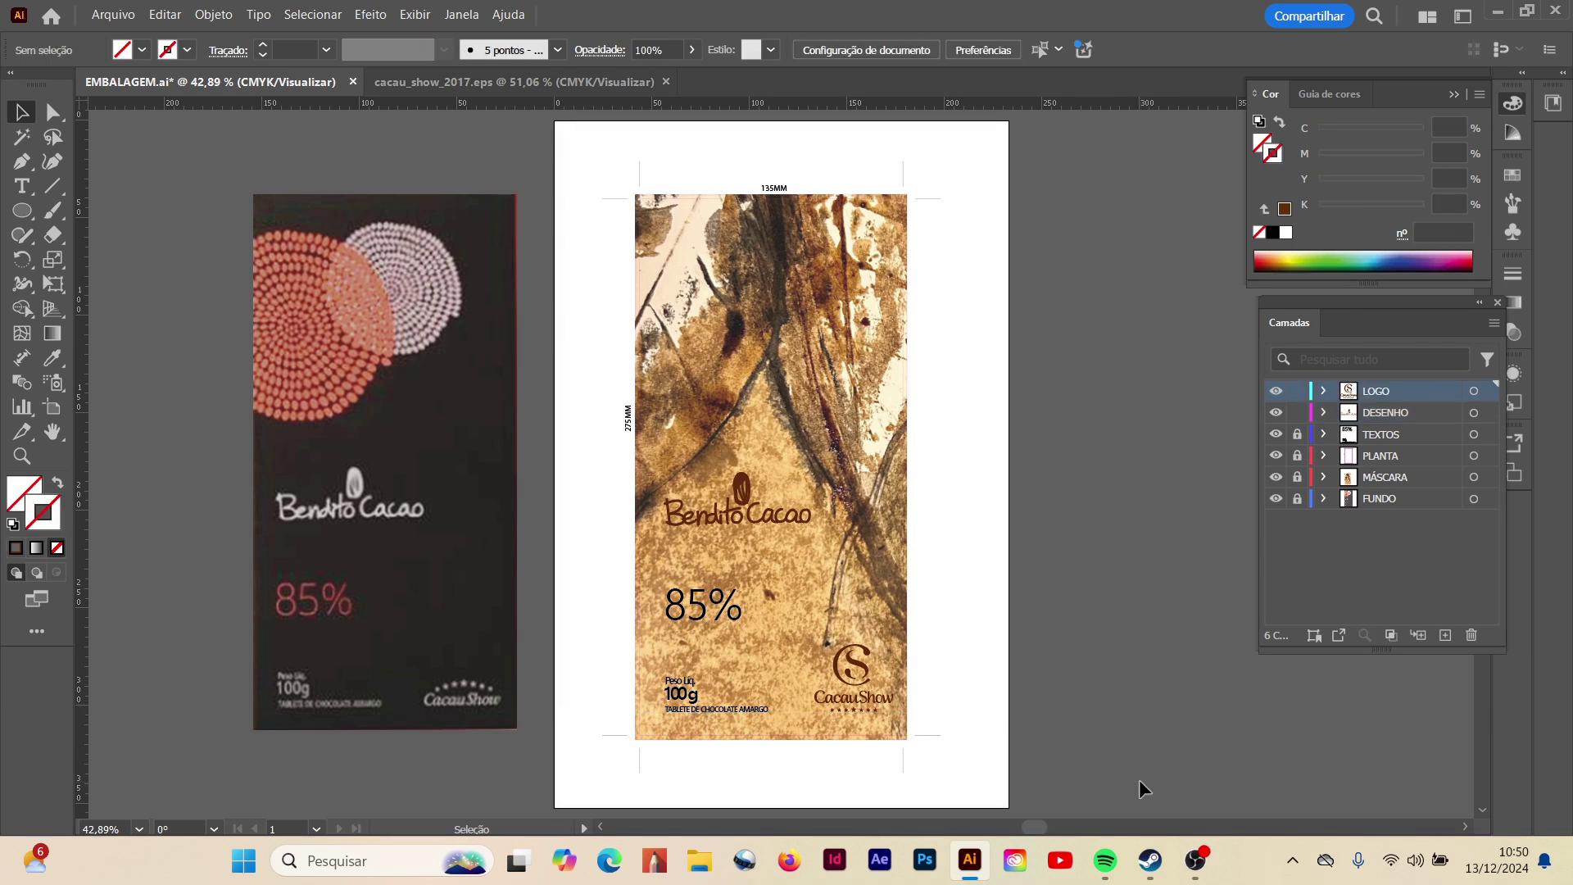
# - Unlock the FUNDO layer and delete the reference image bendito03.jpg beside the artboard
pyautogui.click(1297, 498)
pyautogui.click(384, 394)
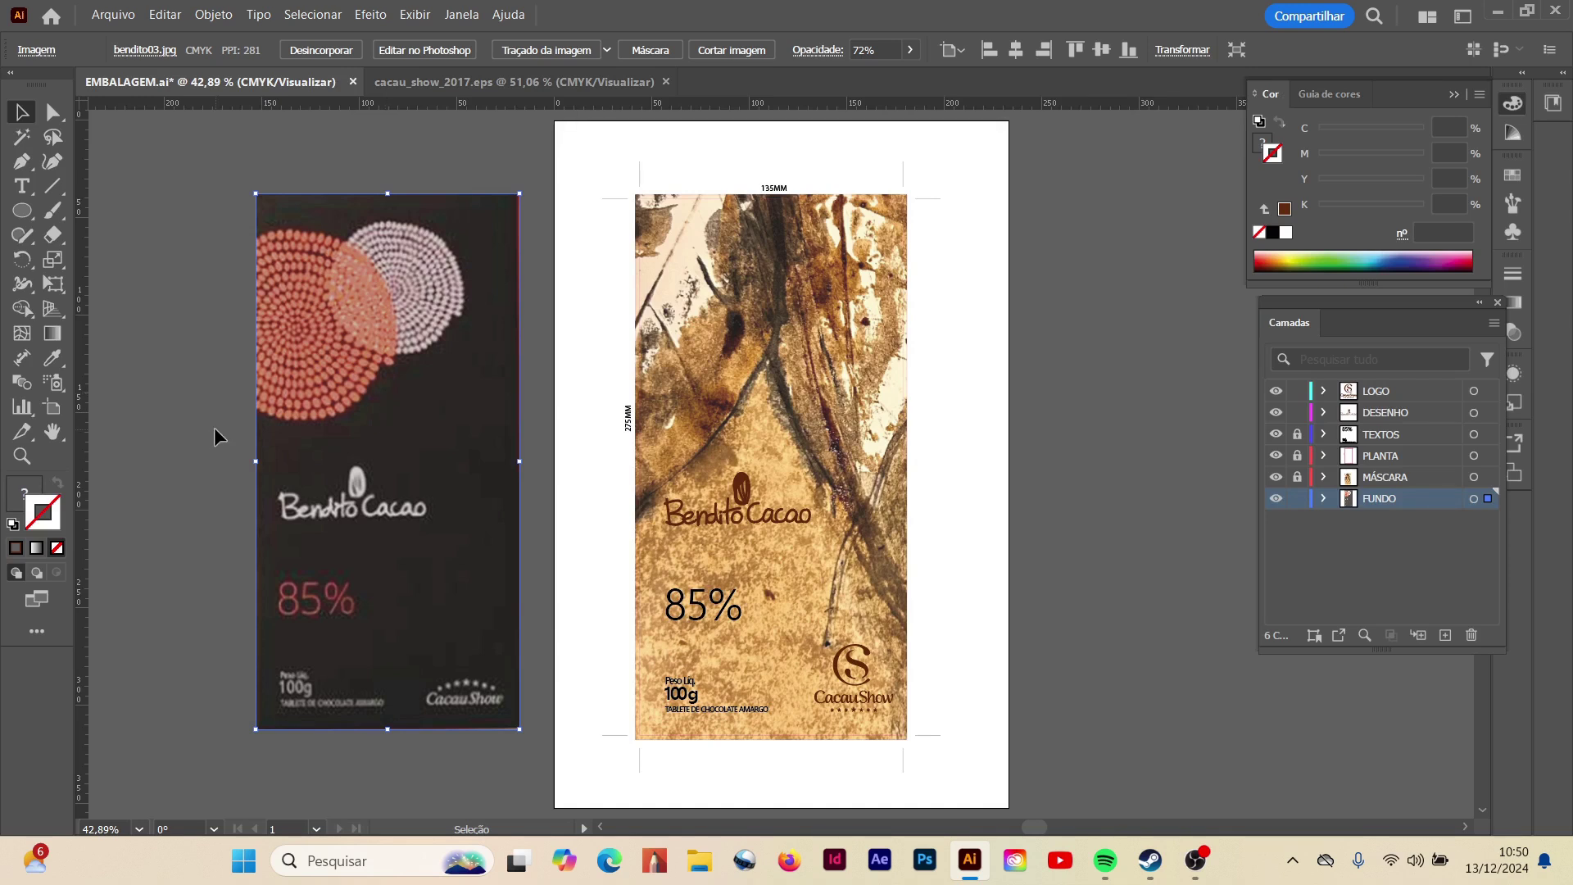
pyautogui.press('Delete')
pyautogui.click(22, 456)
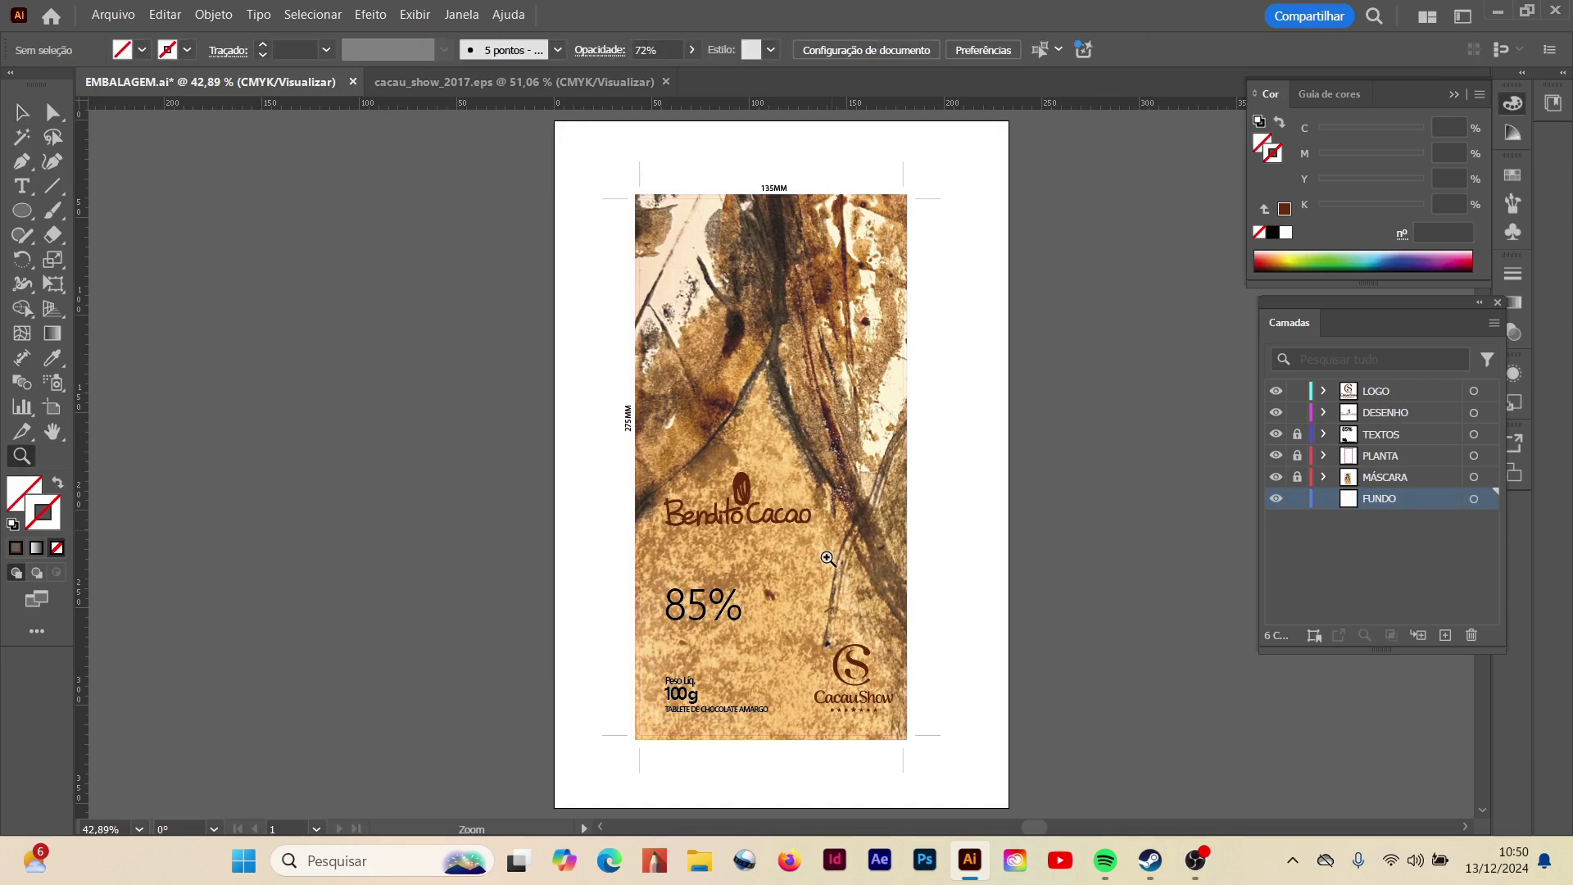
pyautogui.click(764, 498)
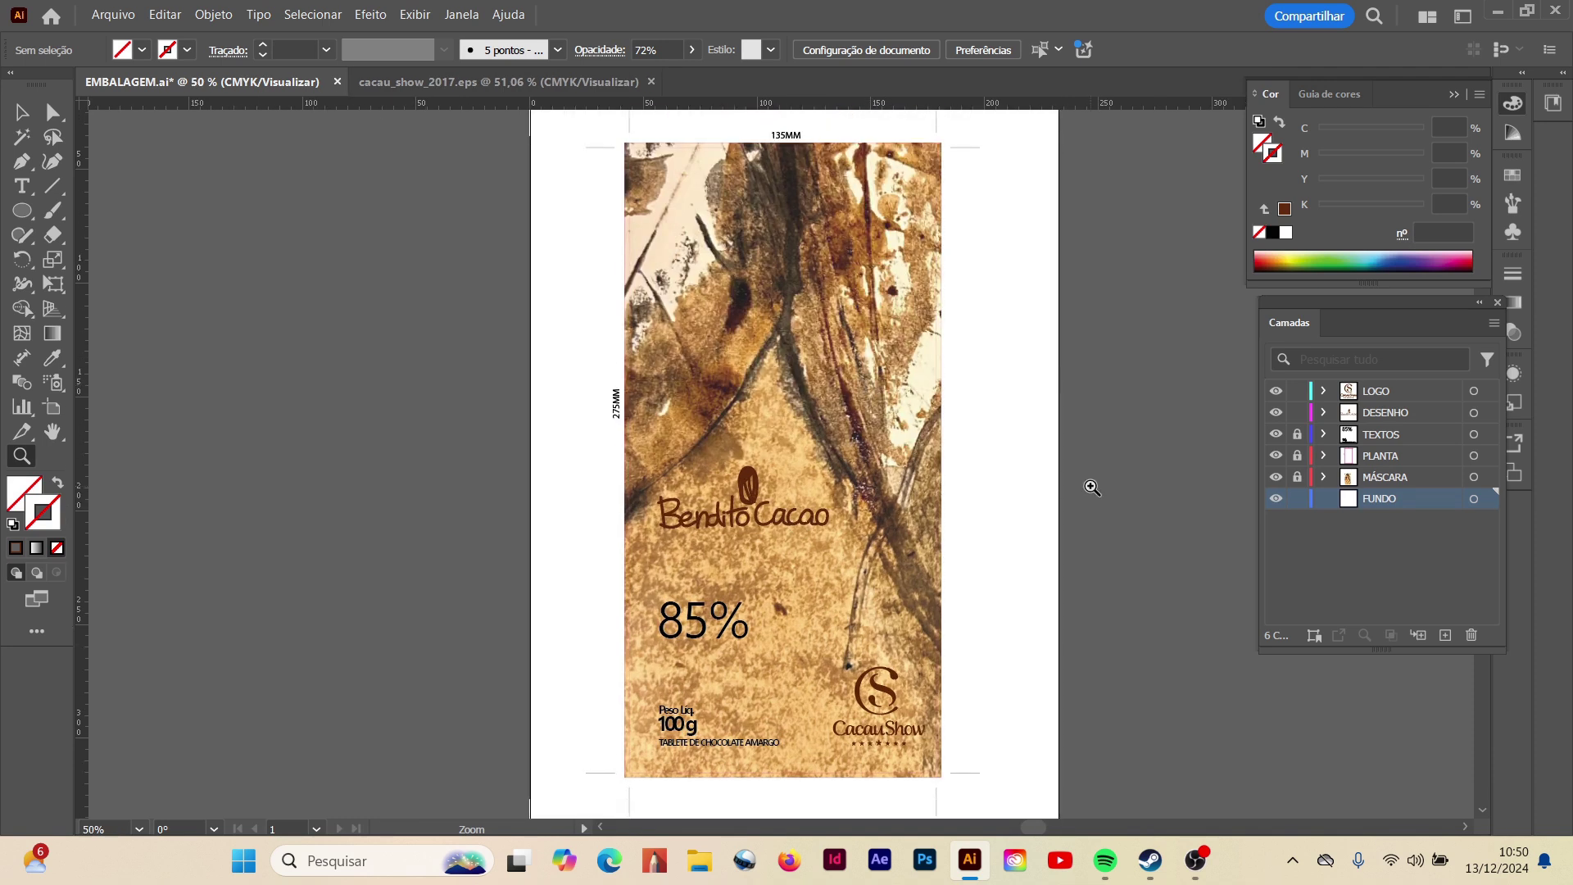